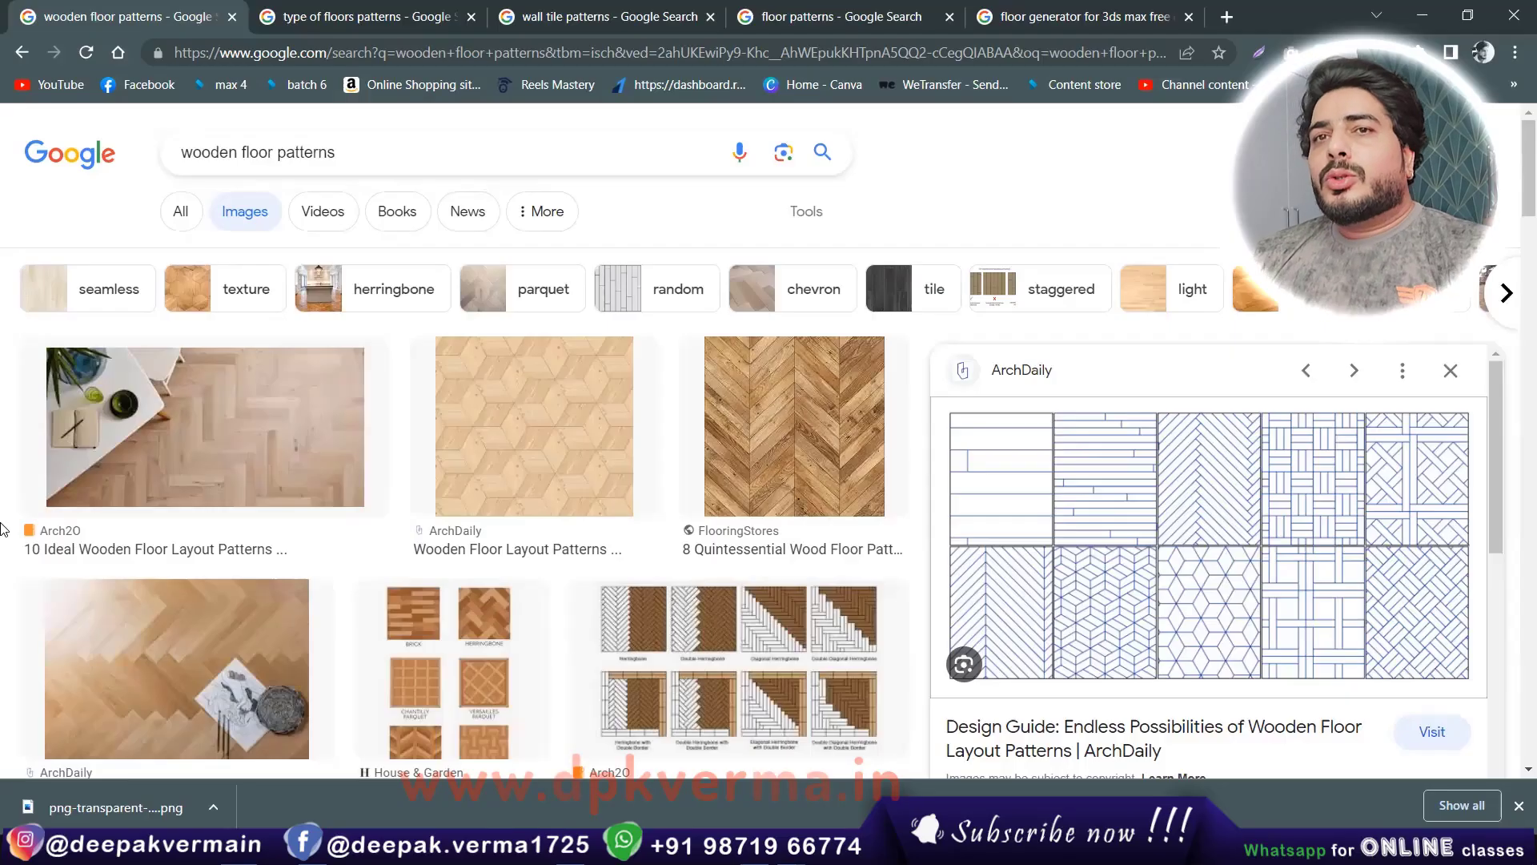
# - Scroll through the image results, then look over the types of floor patterns results
pyautogui.scroll(-3, 302, 401)
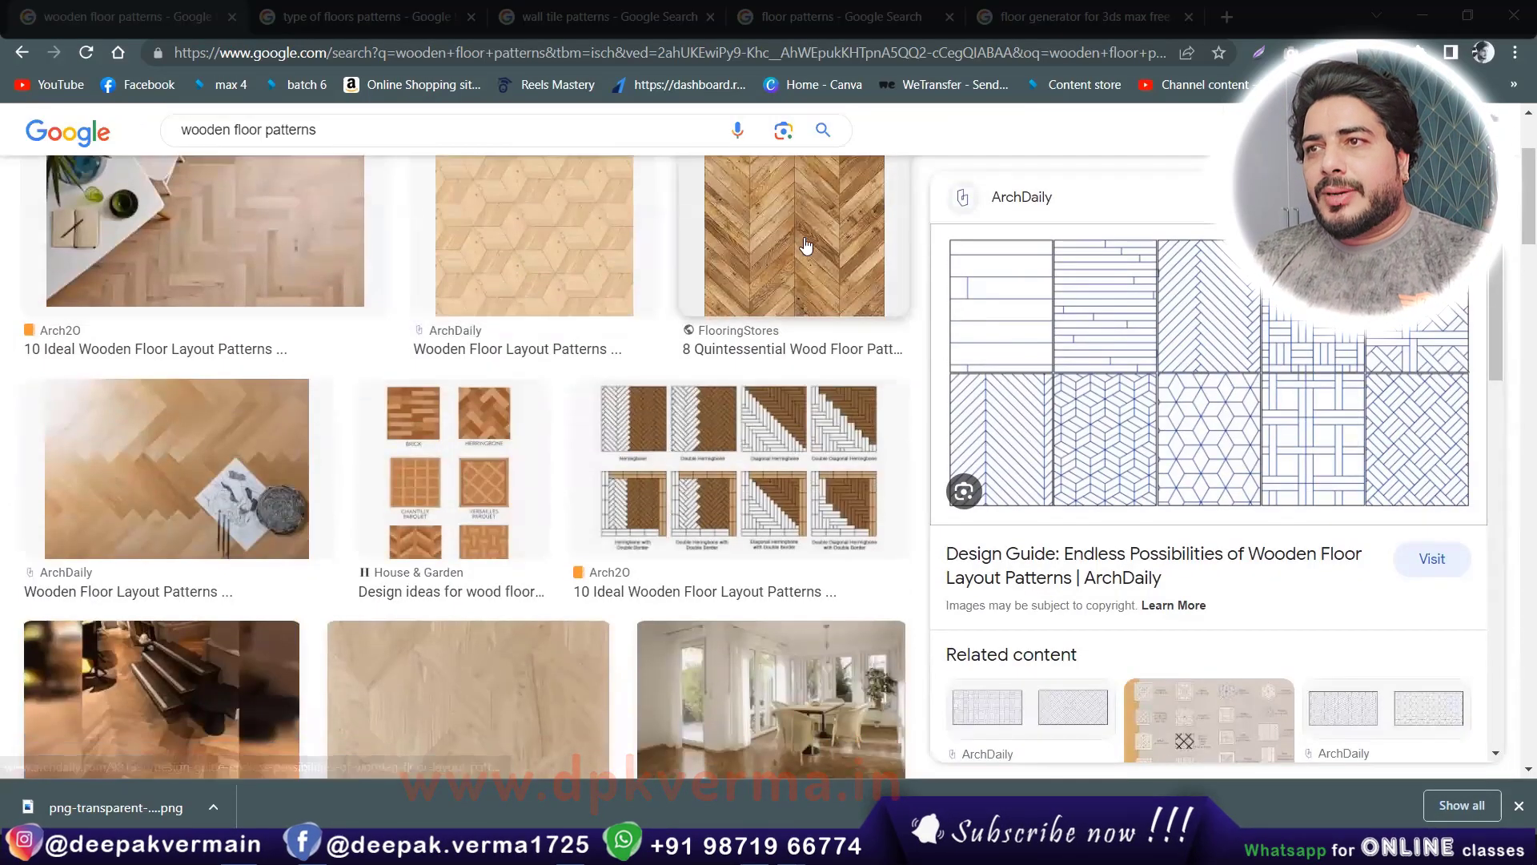
pyautogui.scroll(-2, 403, 444)
pyautogui.scroll(-2, 402, 444)
pyautogui.scroll(-1, 361, 397)
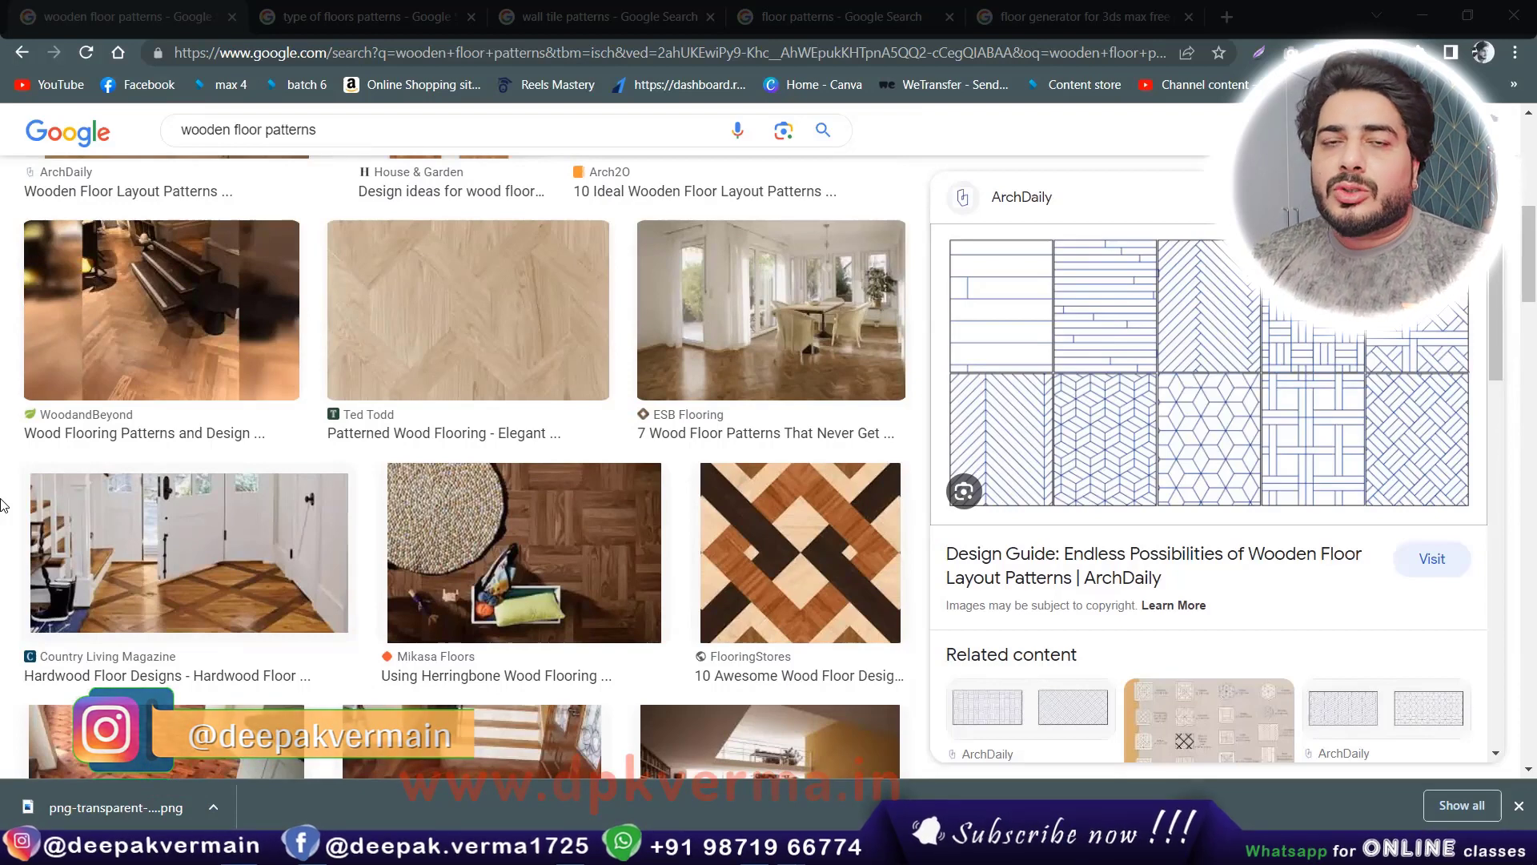
pyautogui.scroll(-3, 657, 491)
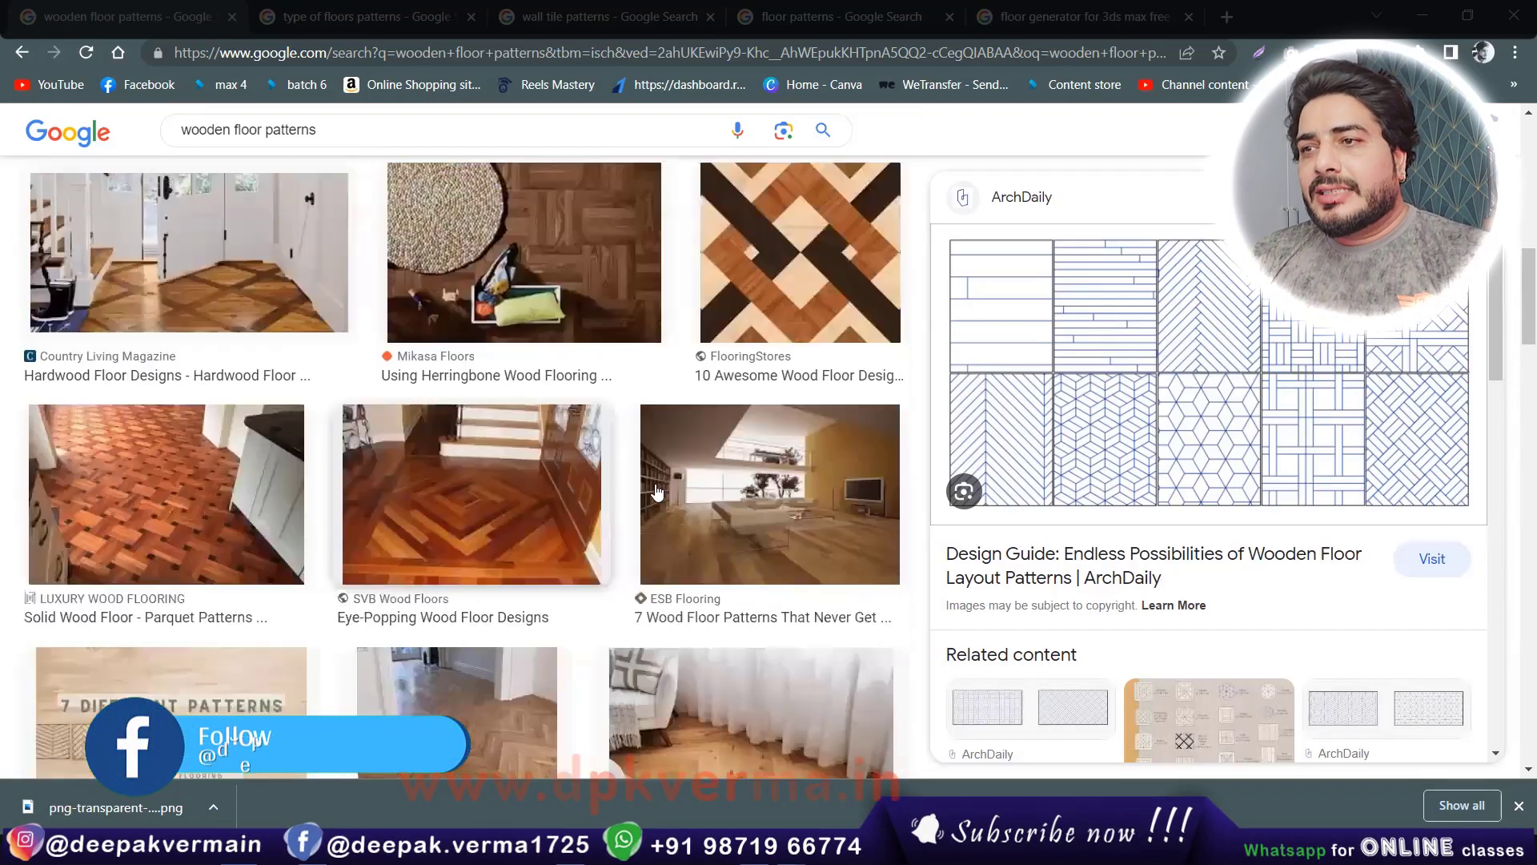
pyautogui.click(402, 9)
pyautogui.scroll(-2, 1121, 471)
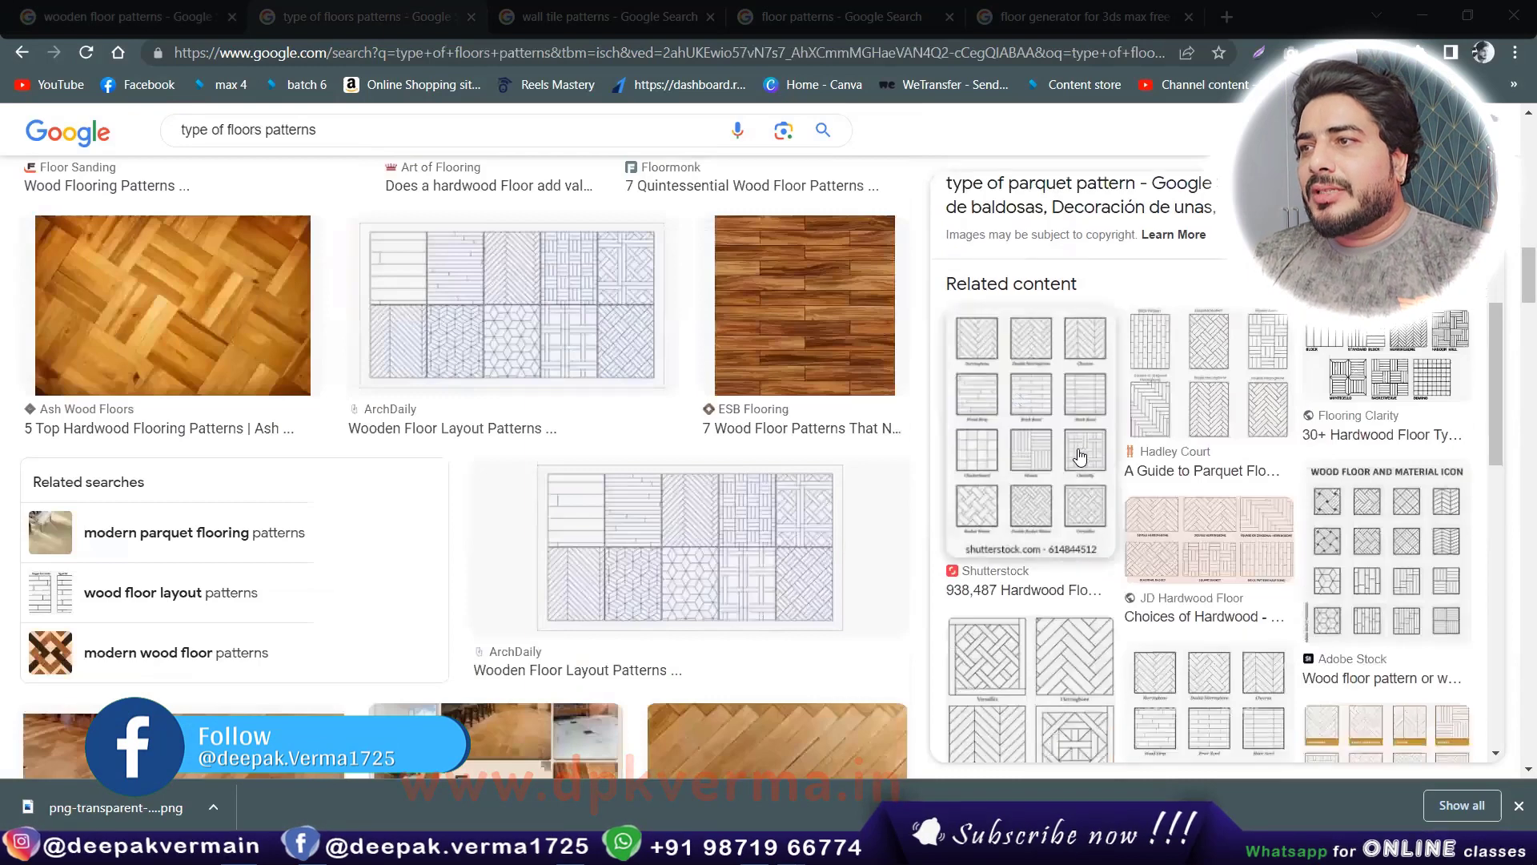
pyautogui.scroll(-3, 1121, 471)
pyautogui.scroll(-3, 1121, 471)
pyautogui.scroll(-2, 1121, 471)
pyautogui.scroll(1, 649, 541)
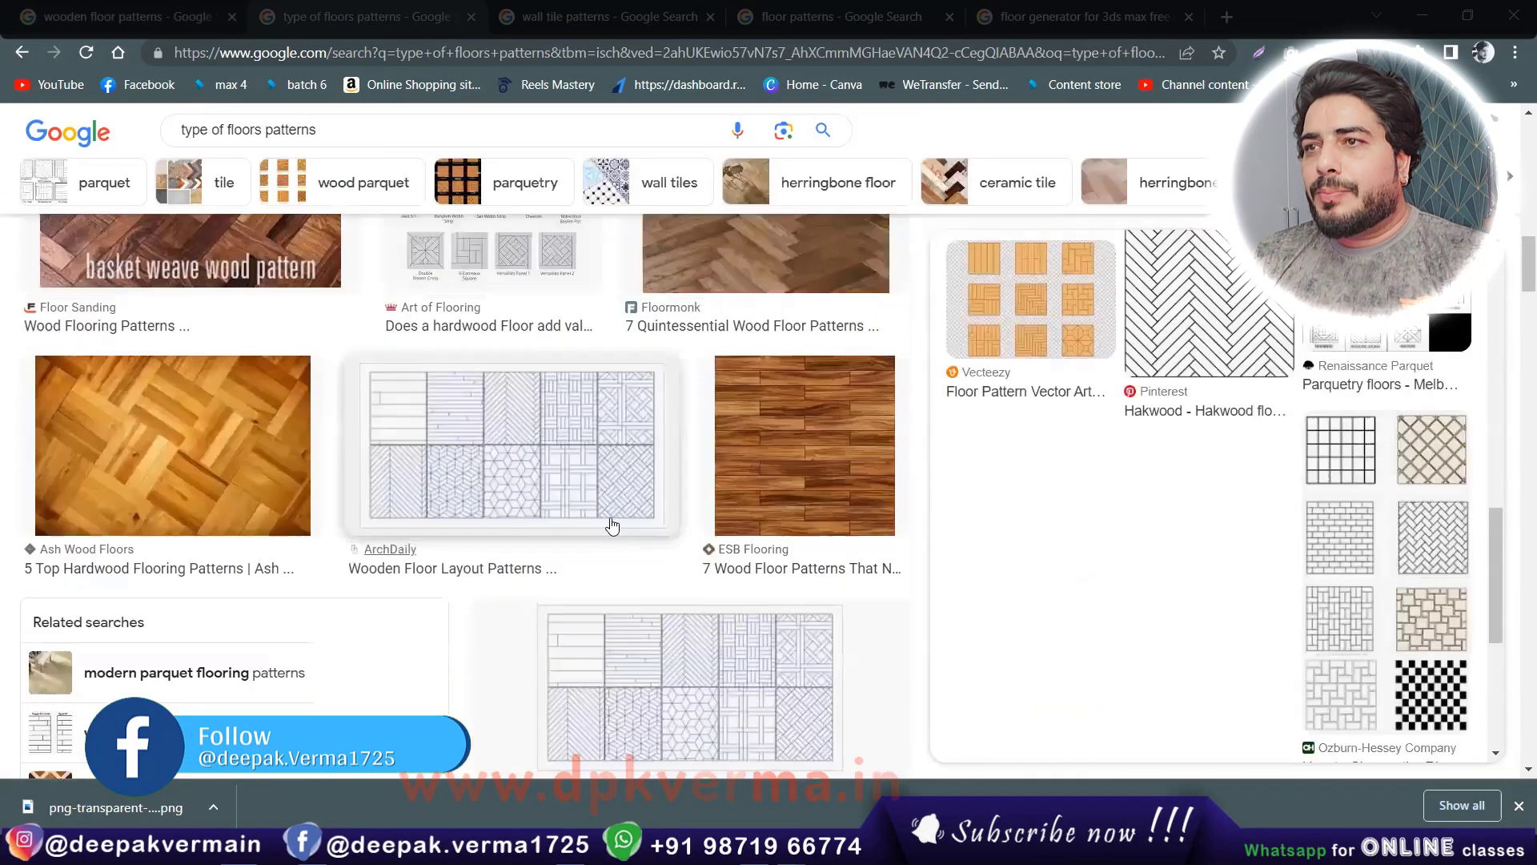
pyautogui.scroll(3, 611, 522)
# - Look over the wall tile patterns image results
pyautogui.hotkey('ctrl', 'Tab')
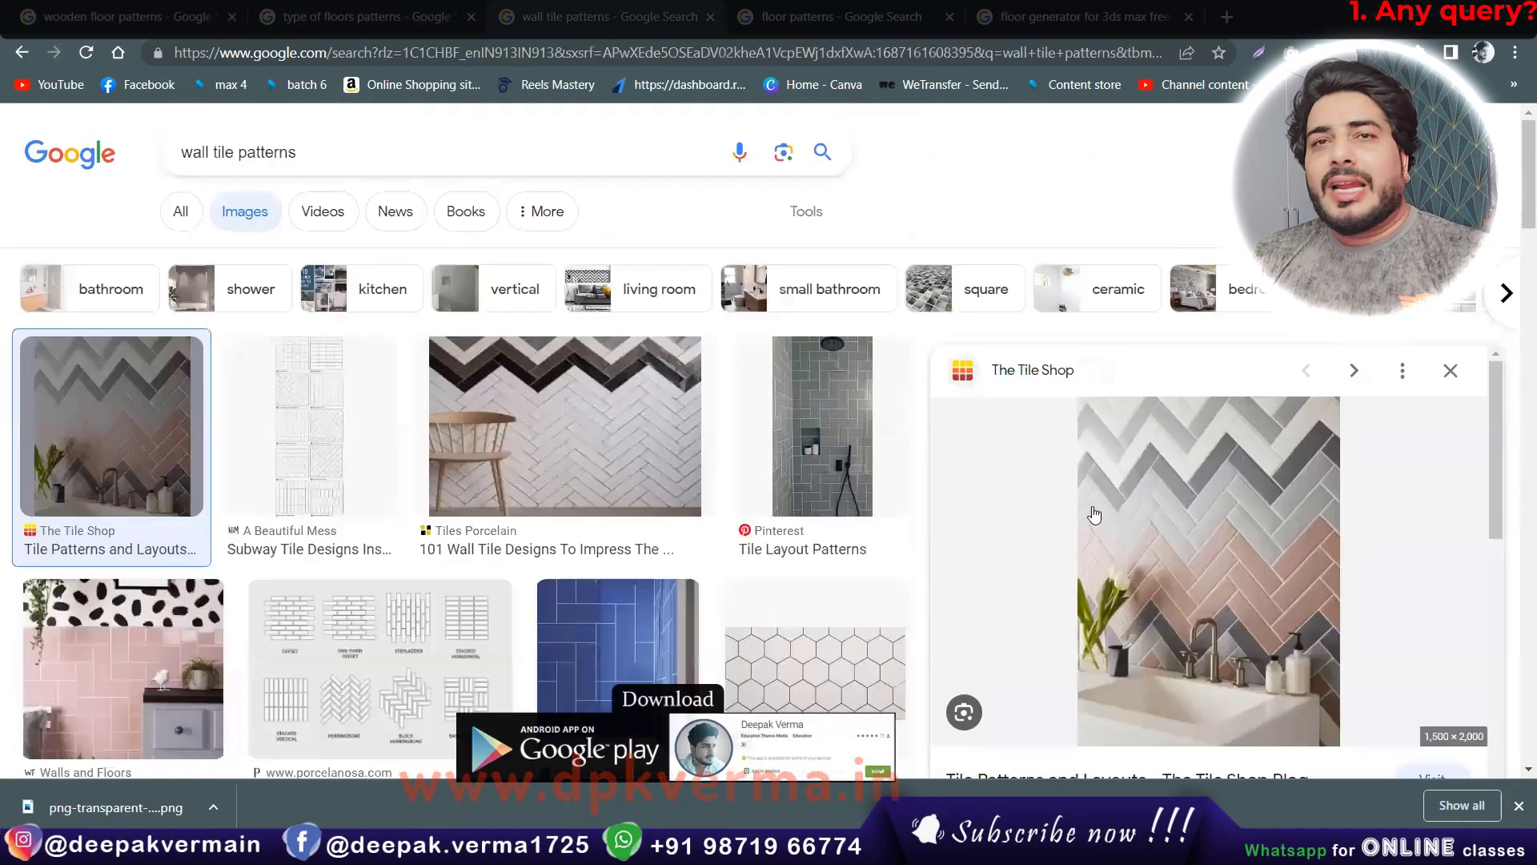
pyautogui.scroll(-2, 1215, 446)
pyautogui.scroll(2, 1155, 460)
pyautogui.scroll(-2, 1155, 460)
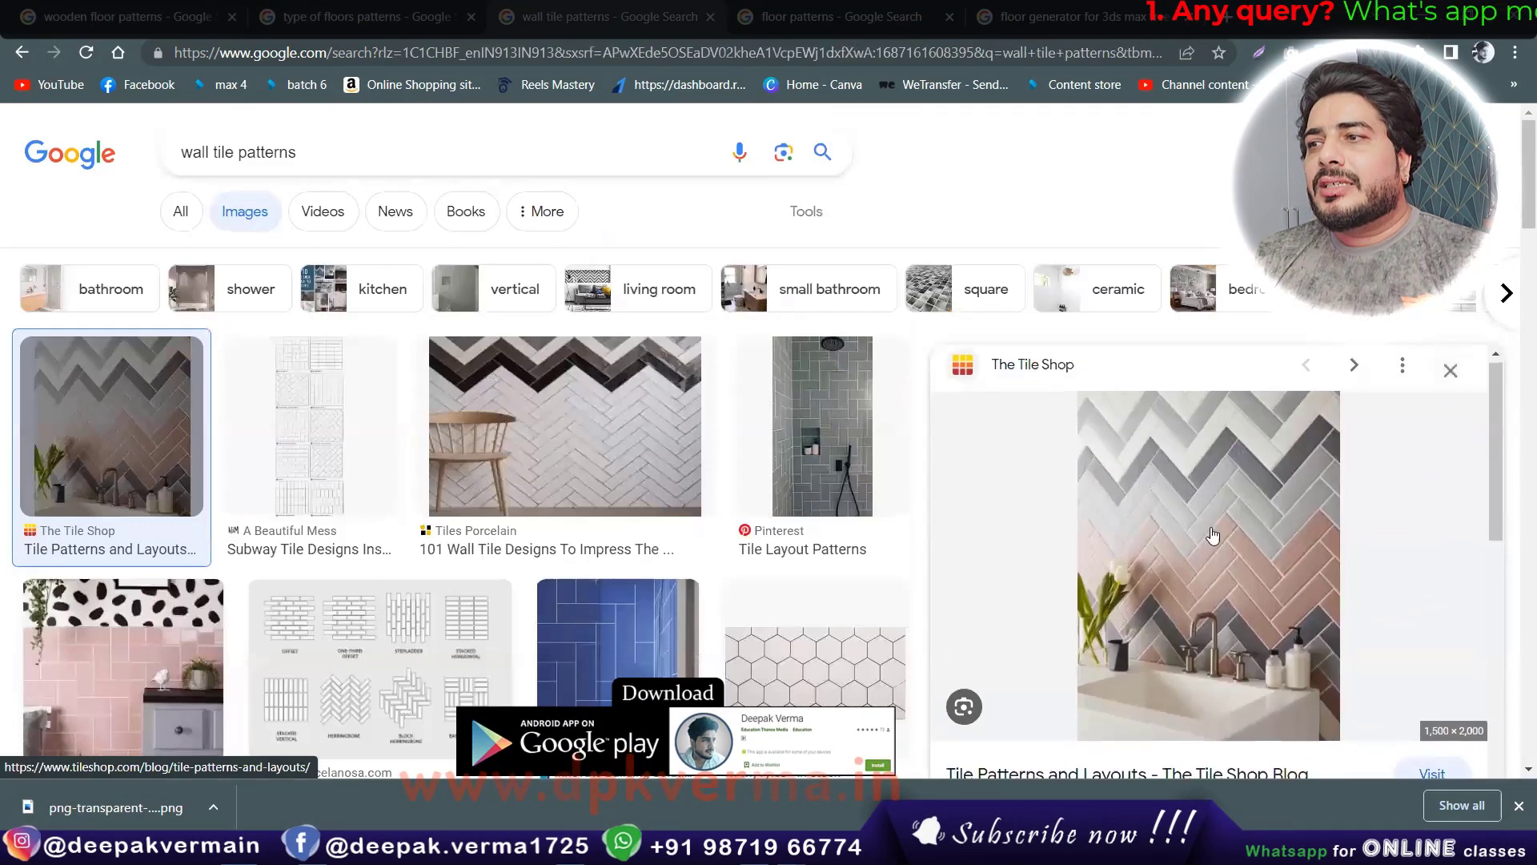
pyautogui.scroll(-2, 1154, 459)
pyautogui.scroll(-1, 1154, 459)
pyautogui.scroll(-4, 585, 543)
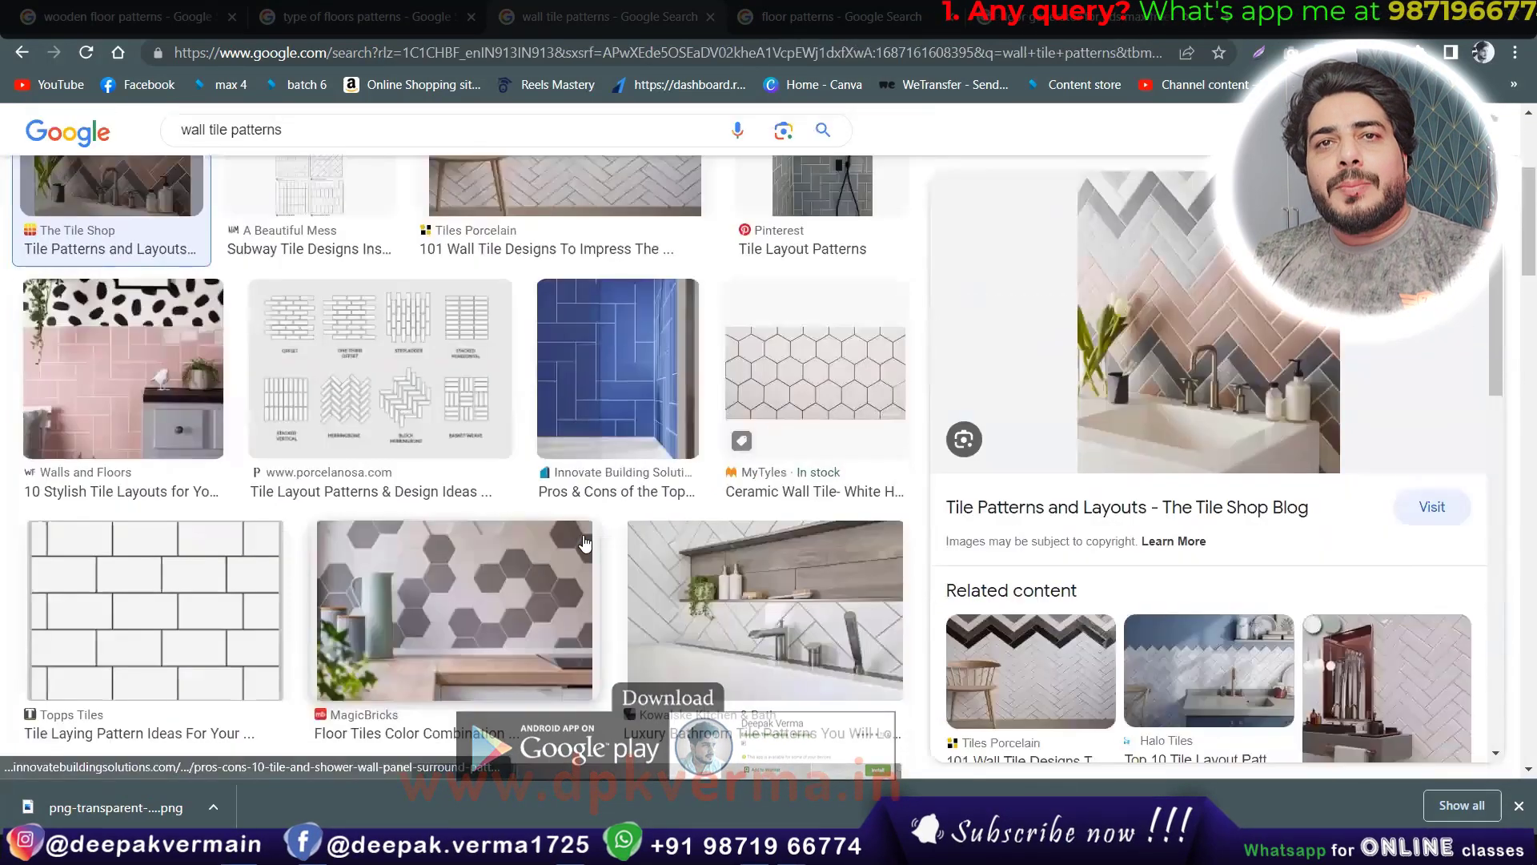
pyautogui.scroll(4, 585, 543)
# - Review the floor patterns images, then bring up the 'floor generator for 3ds max free download' results
pyautogui.hotkey('ctrl', 'Tab')
pyautogui.scroll(-1, 3, 474)
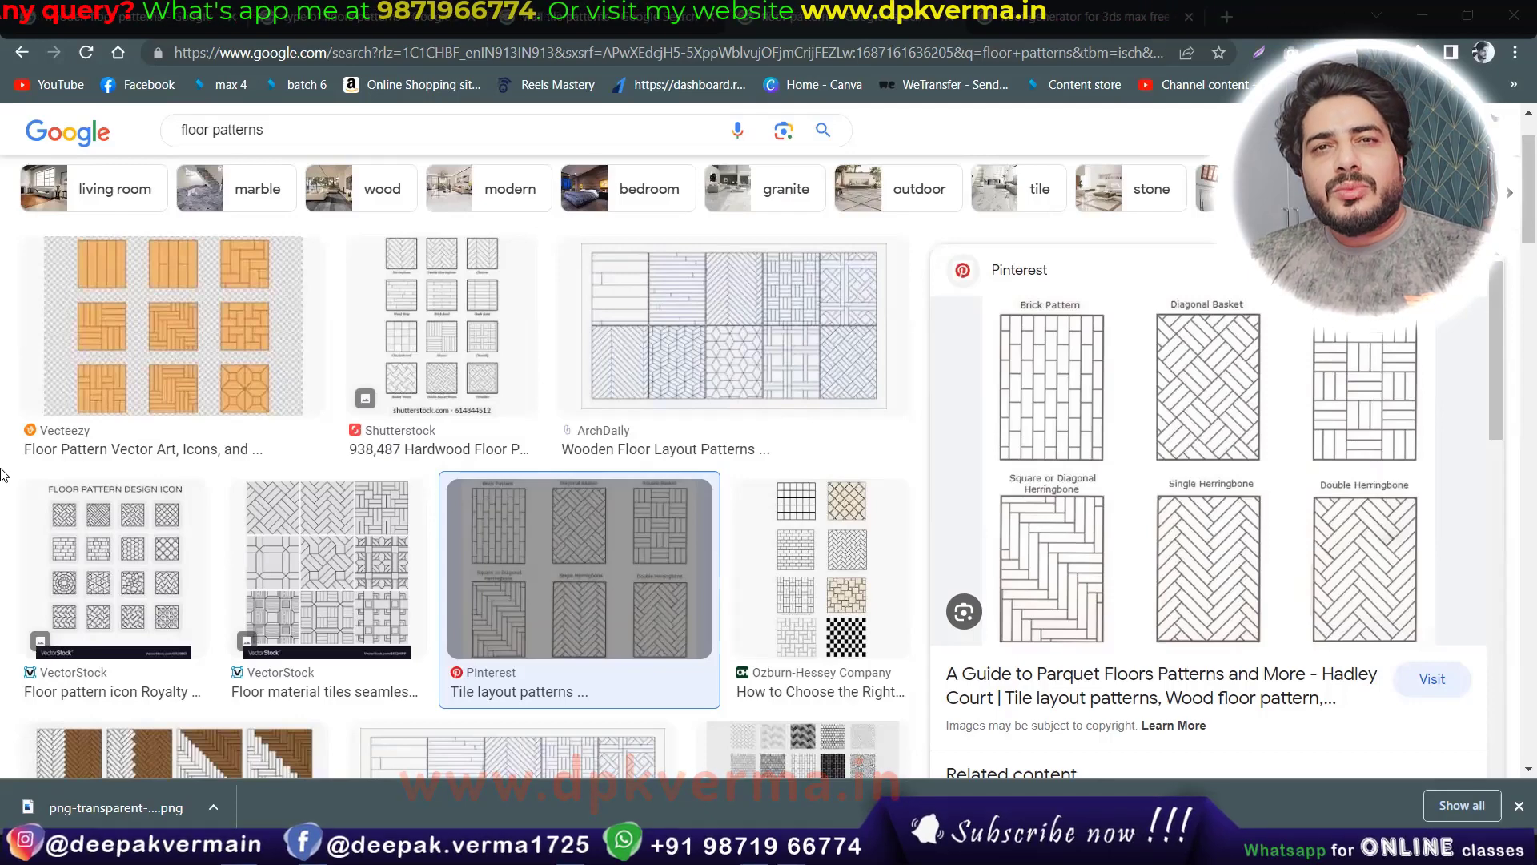
pyautogui.hotkey('ctrl', 'Tab')
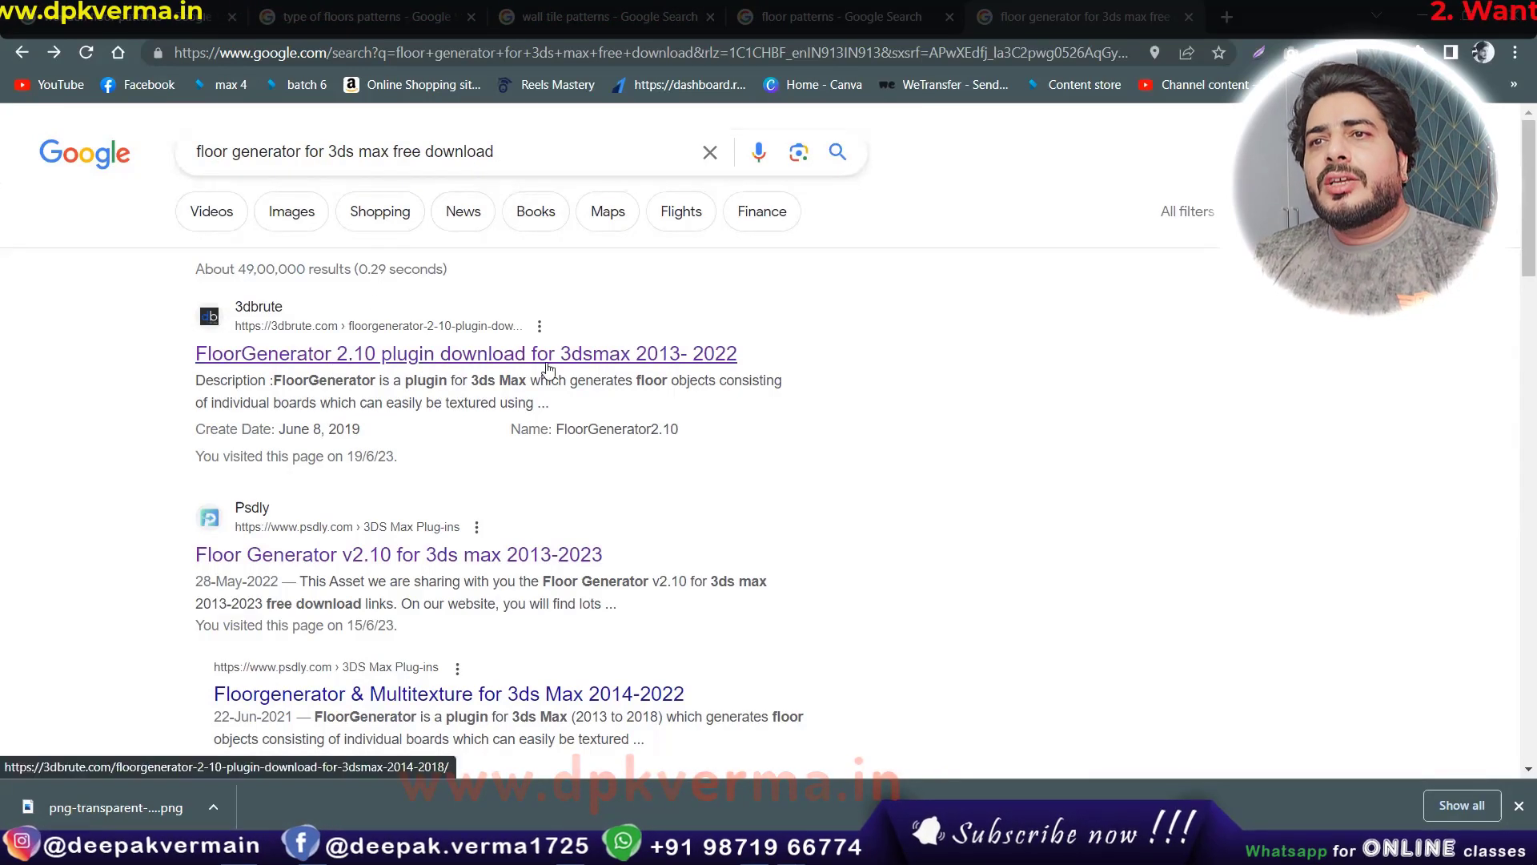
# - Open the 3dbrute 'FloorGenerator 2.10 plugin download for 3dsmax 2013-2022' result and scroll to its Download button
pyautogui.scroll(-1, 490, 376)
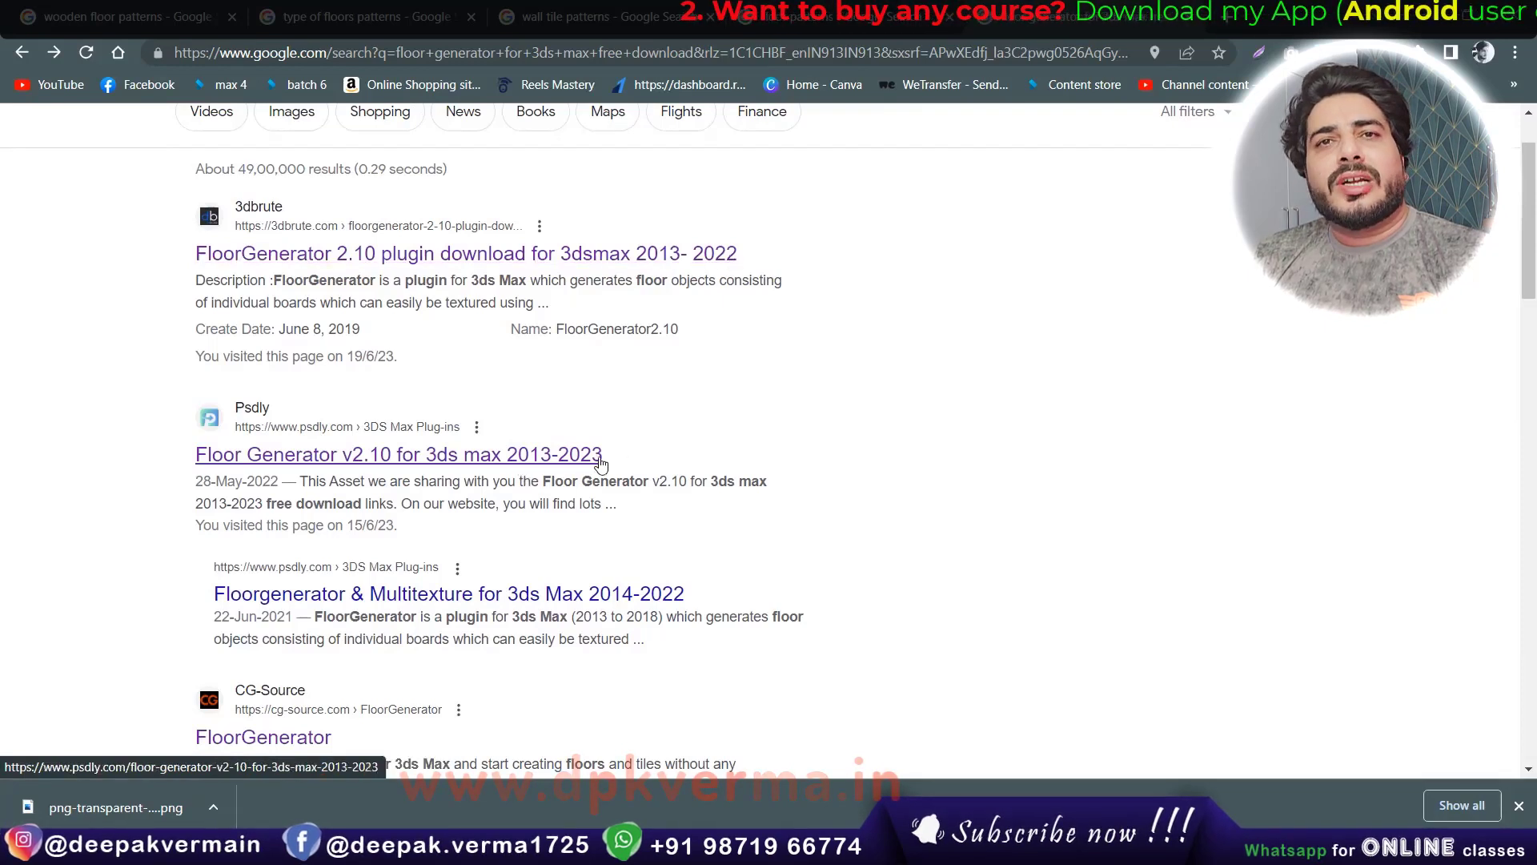
pyautogui.click(574, 255)
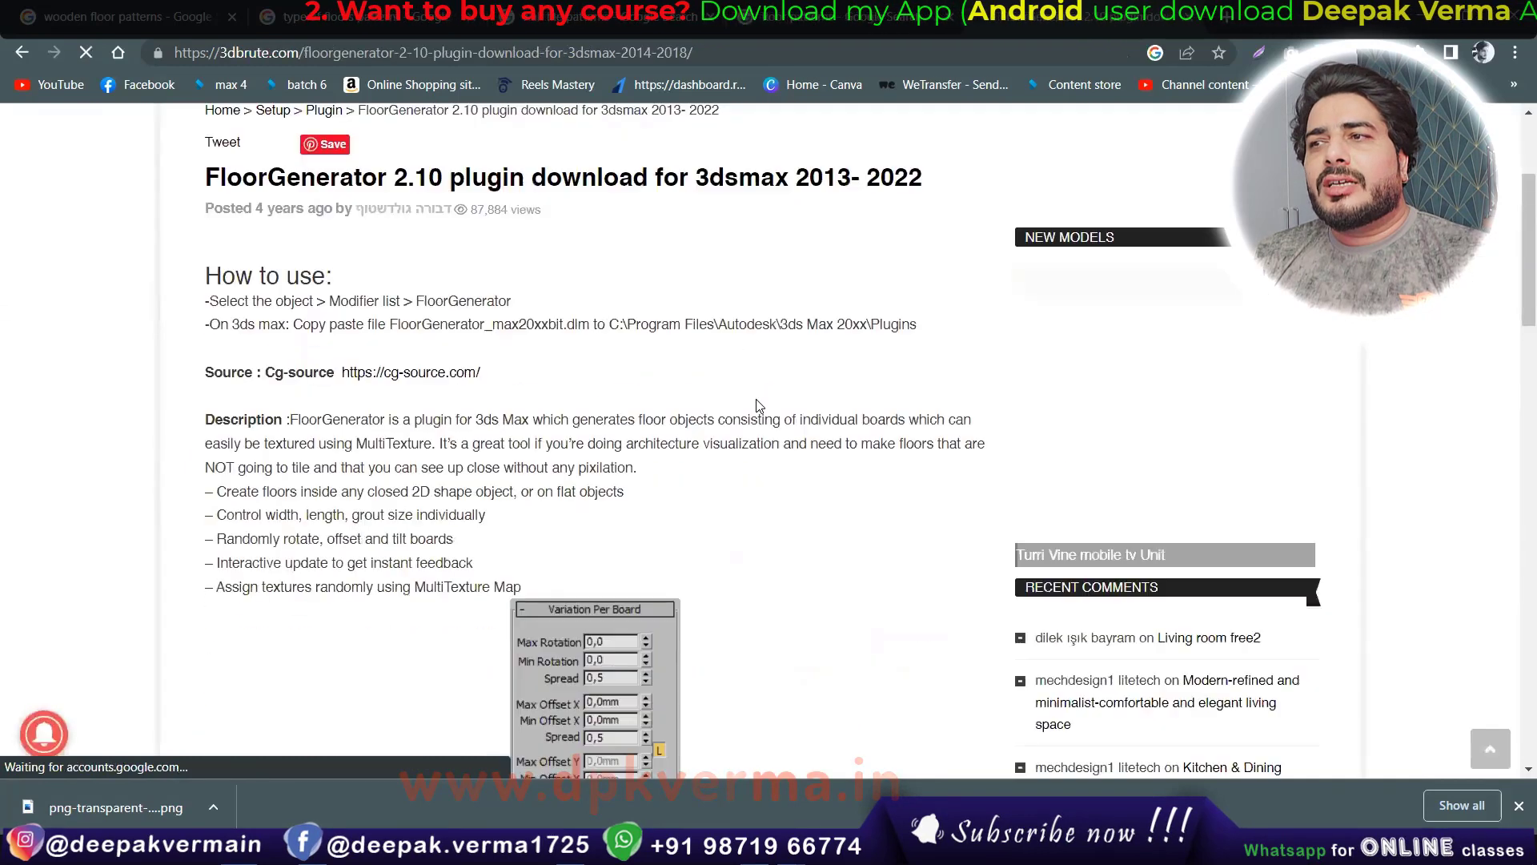
pyautogui.scroll(-2, 759, 404)
pyautogui.scroll(-6, 760, 404)
pyautogui.scroll(-10, 759, 404)
pyautogui.scroll(-5, 759, 404)
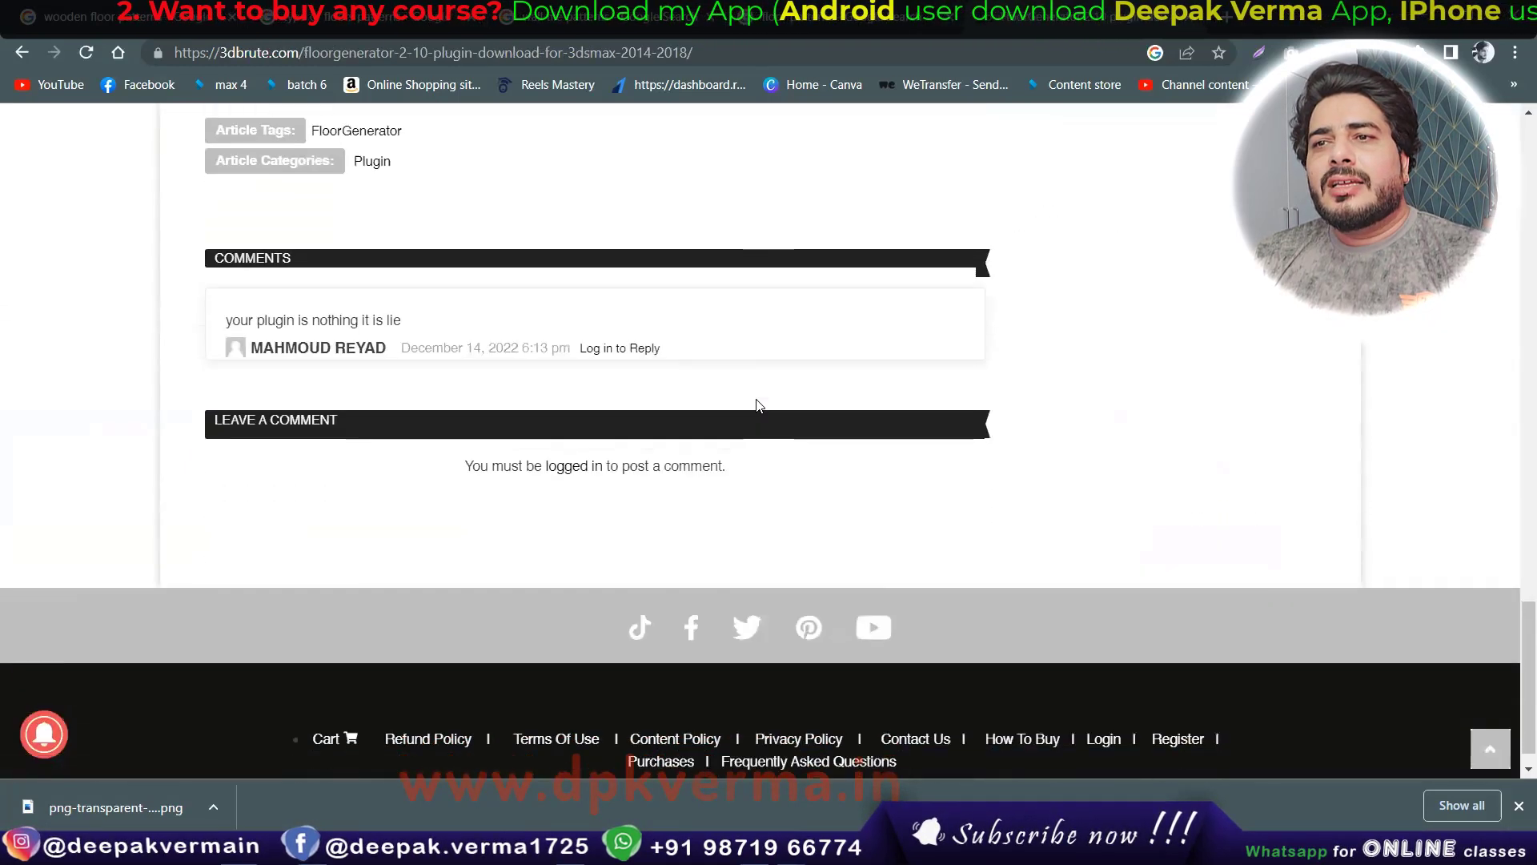
pyautogui.scroll(8, 721, 416)
pyautogui.scroll(6, 690, 427)
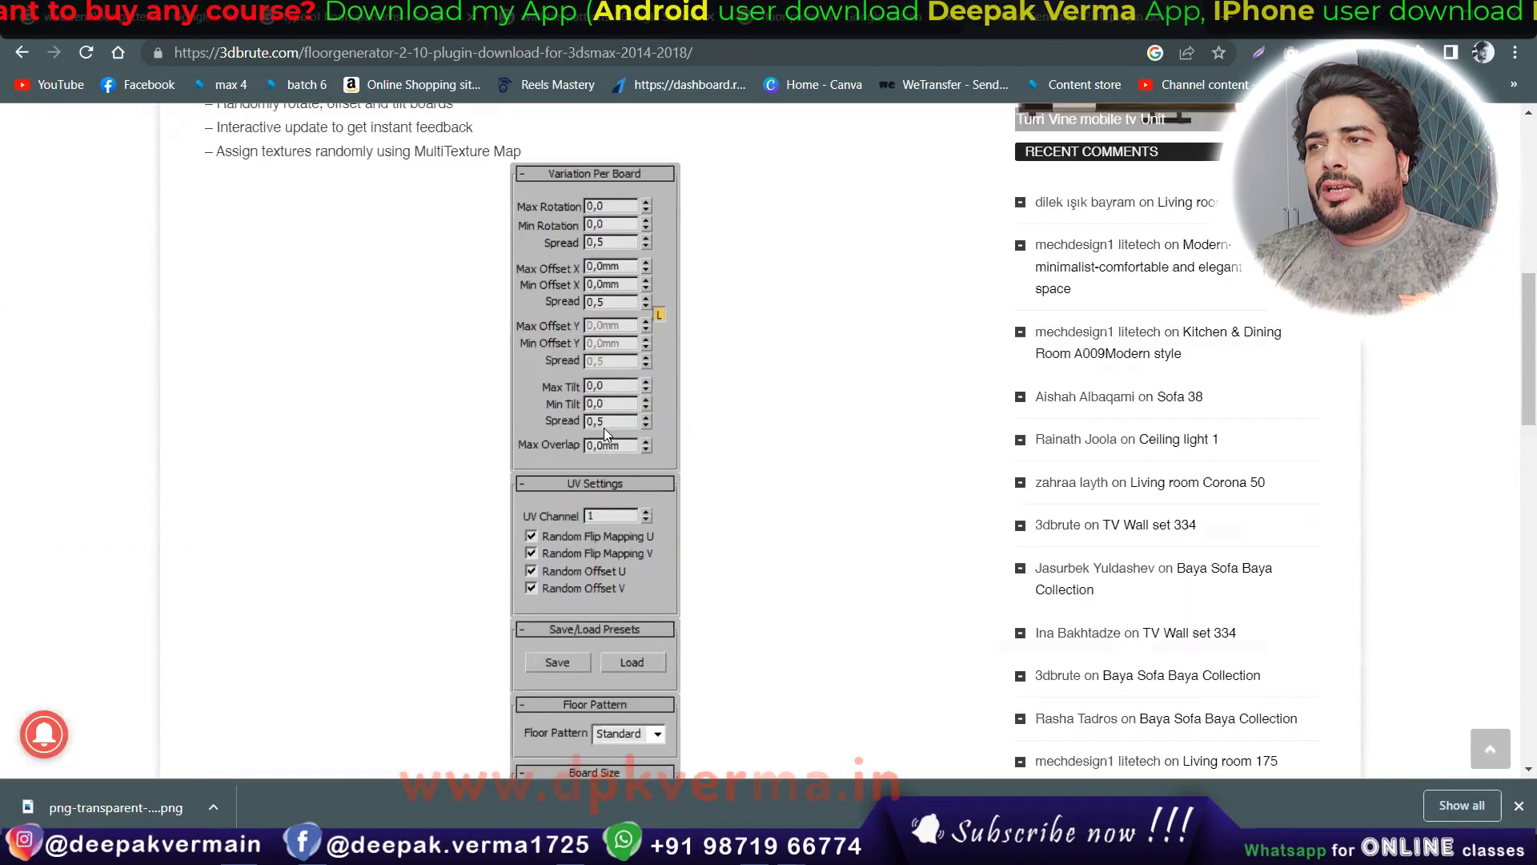
pyautogui.scroll(6, 605, 430)
pyautogui.scroll(4, 604, 430)
pyautogui.scroll(-10, 554, 466)
pyautogui.scroll(-9, 554, 466)
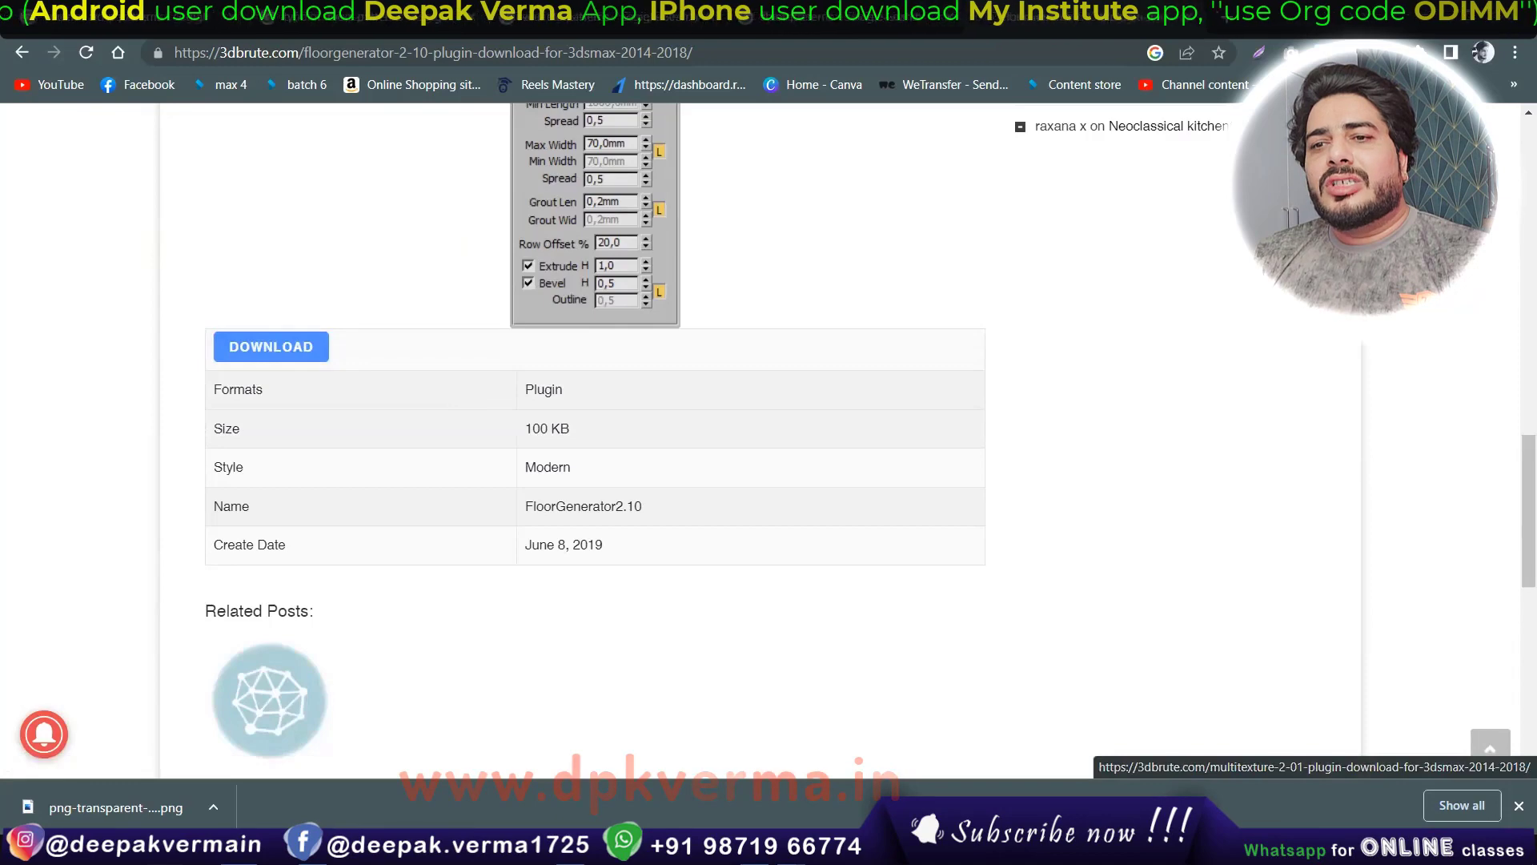
# - Copy FloorGenerator_max2023_64bit.dlm from Downloads > FG210 > FloorGenerator V2.10, then minimize Explorer
pyautogui.hotkey('ctrl', 'o')
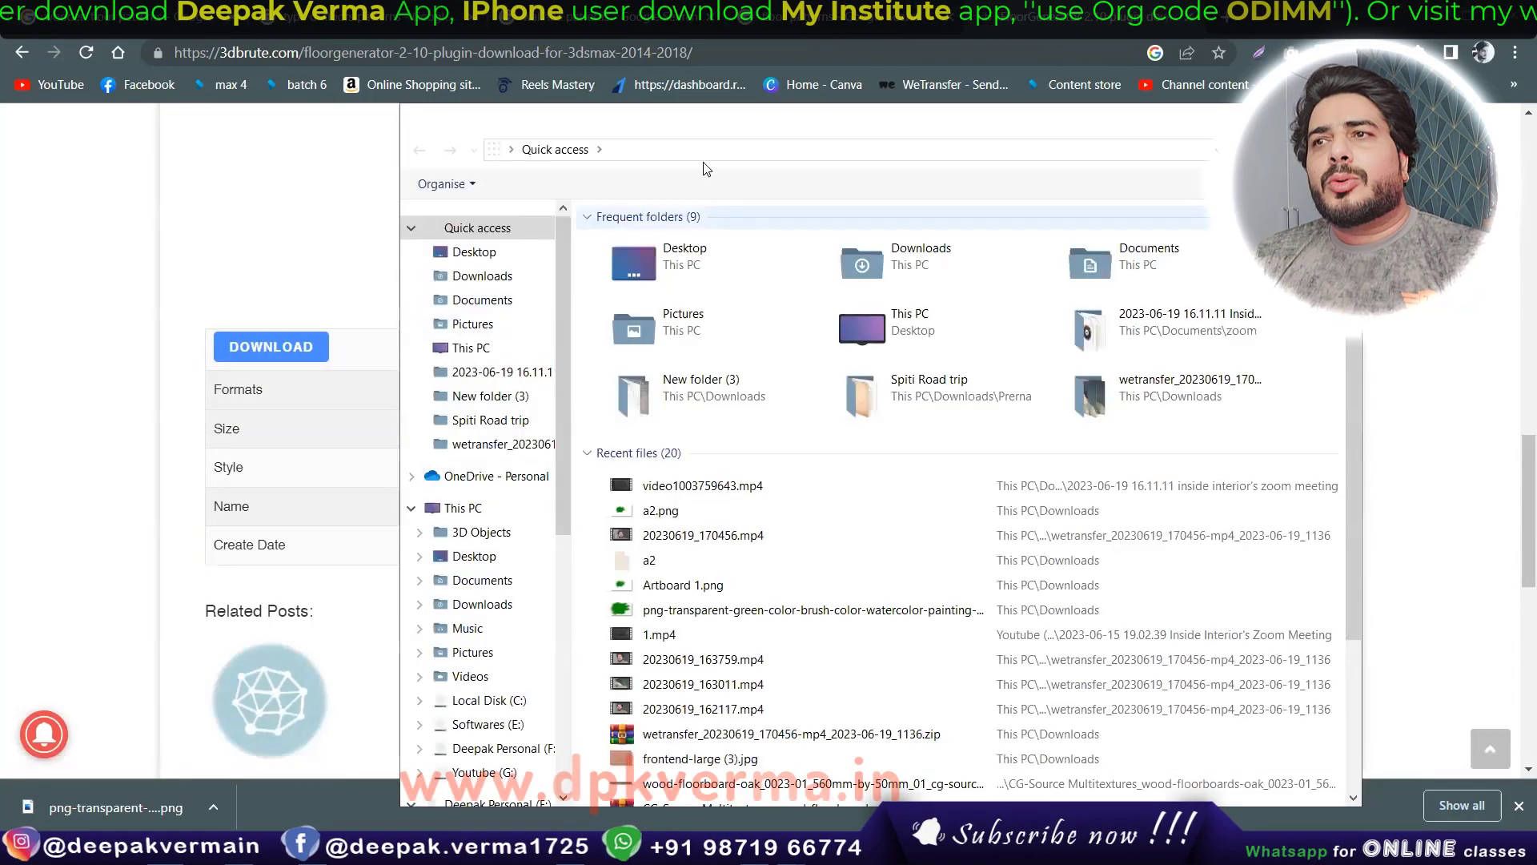
pyautogui.click(366, 254)
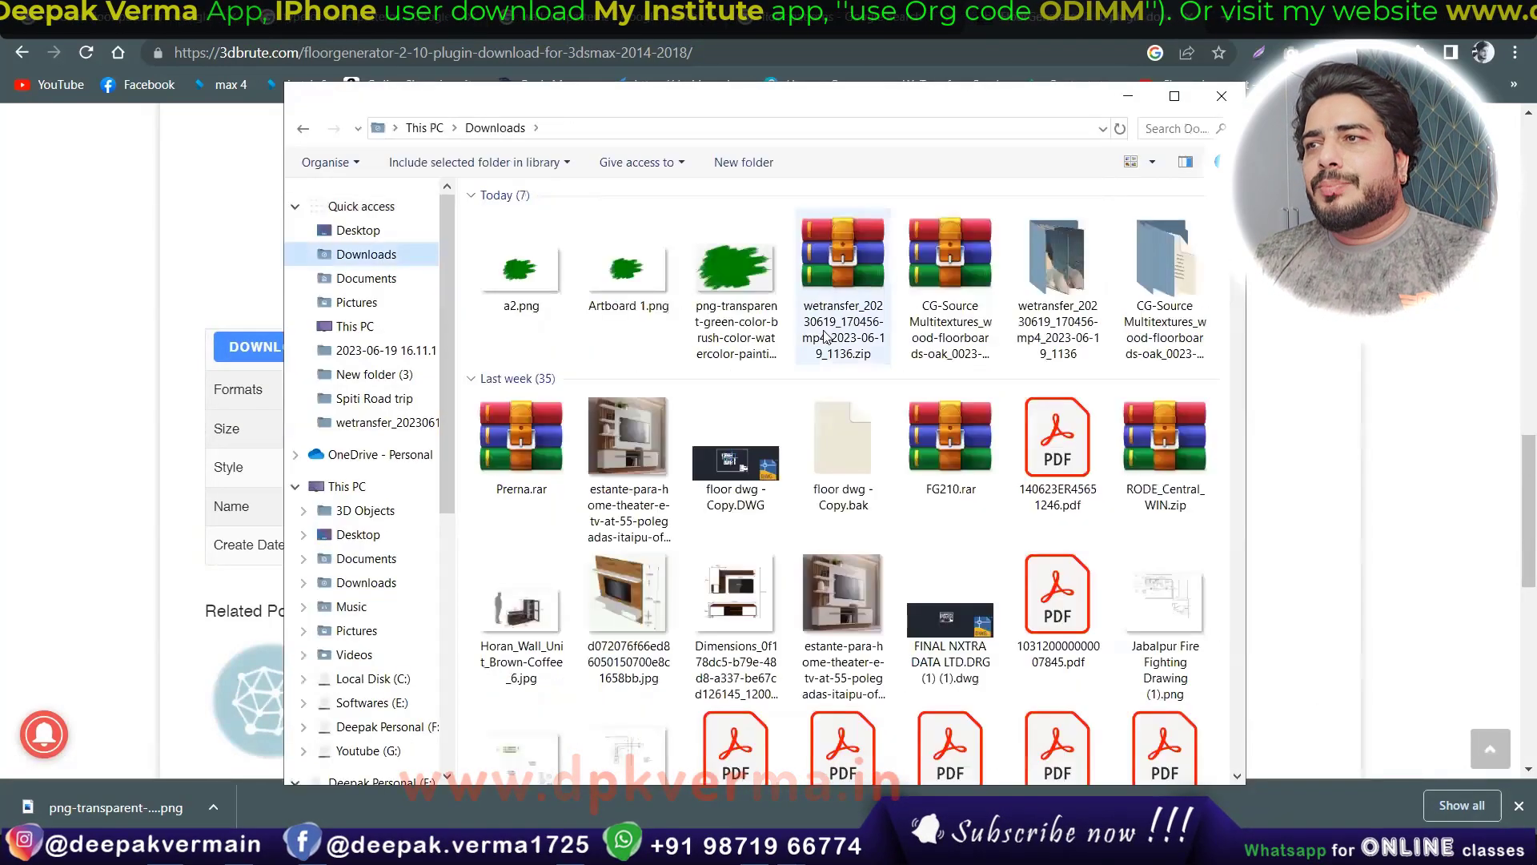
pyautogui.scroll(-5, 865, 274)
pyautogui.doubleClick(828, 532)
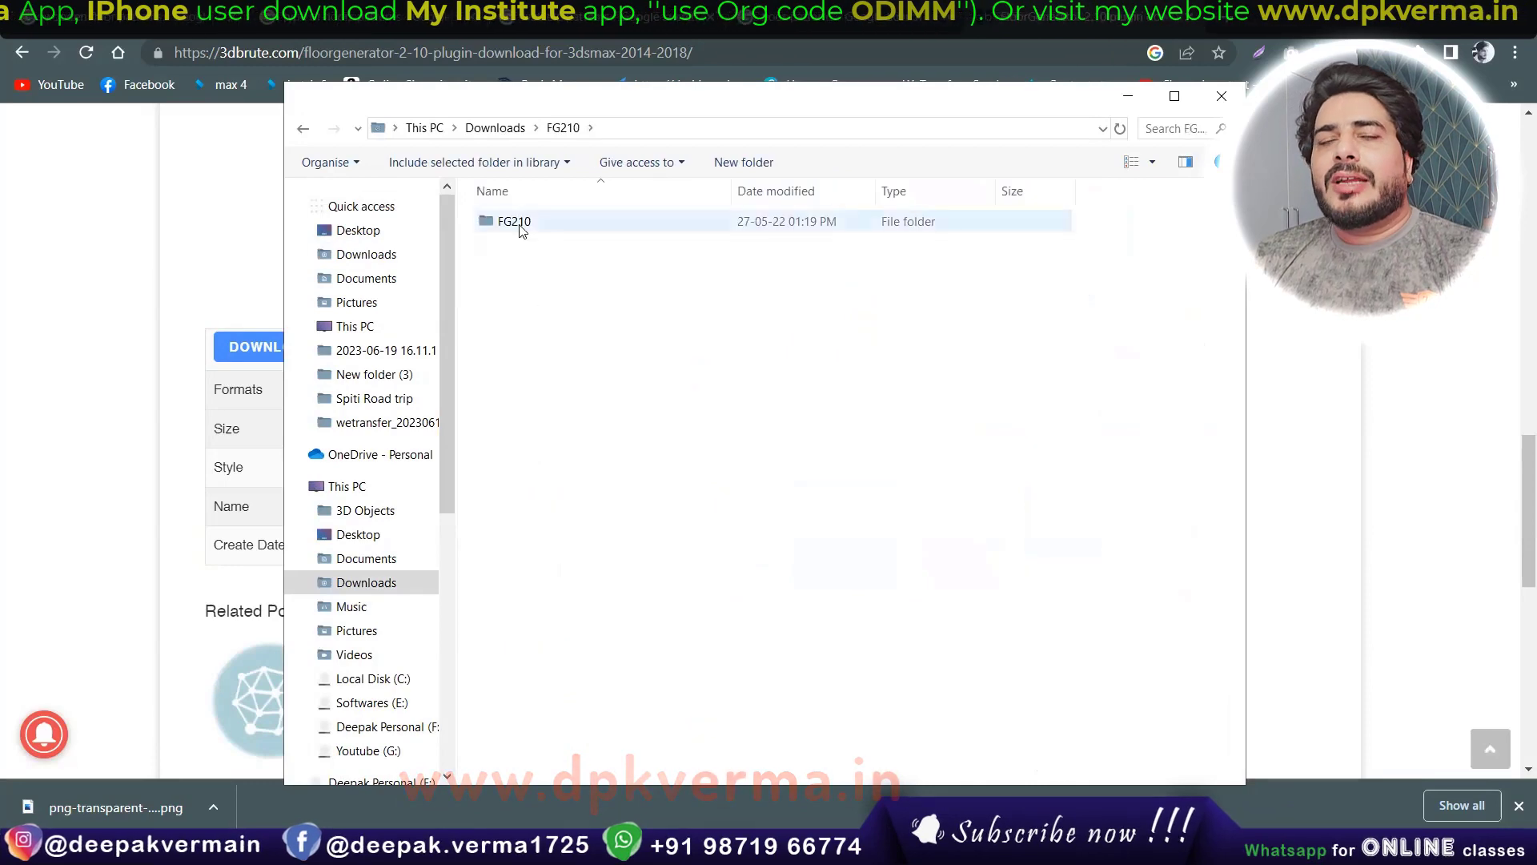
pyautogui.doubleClick(520, 227)
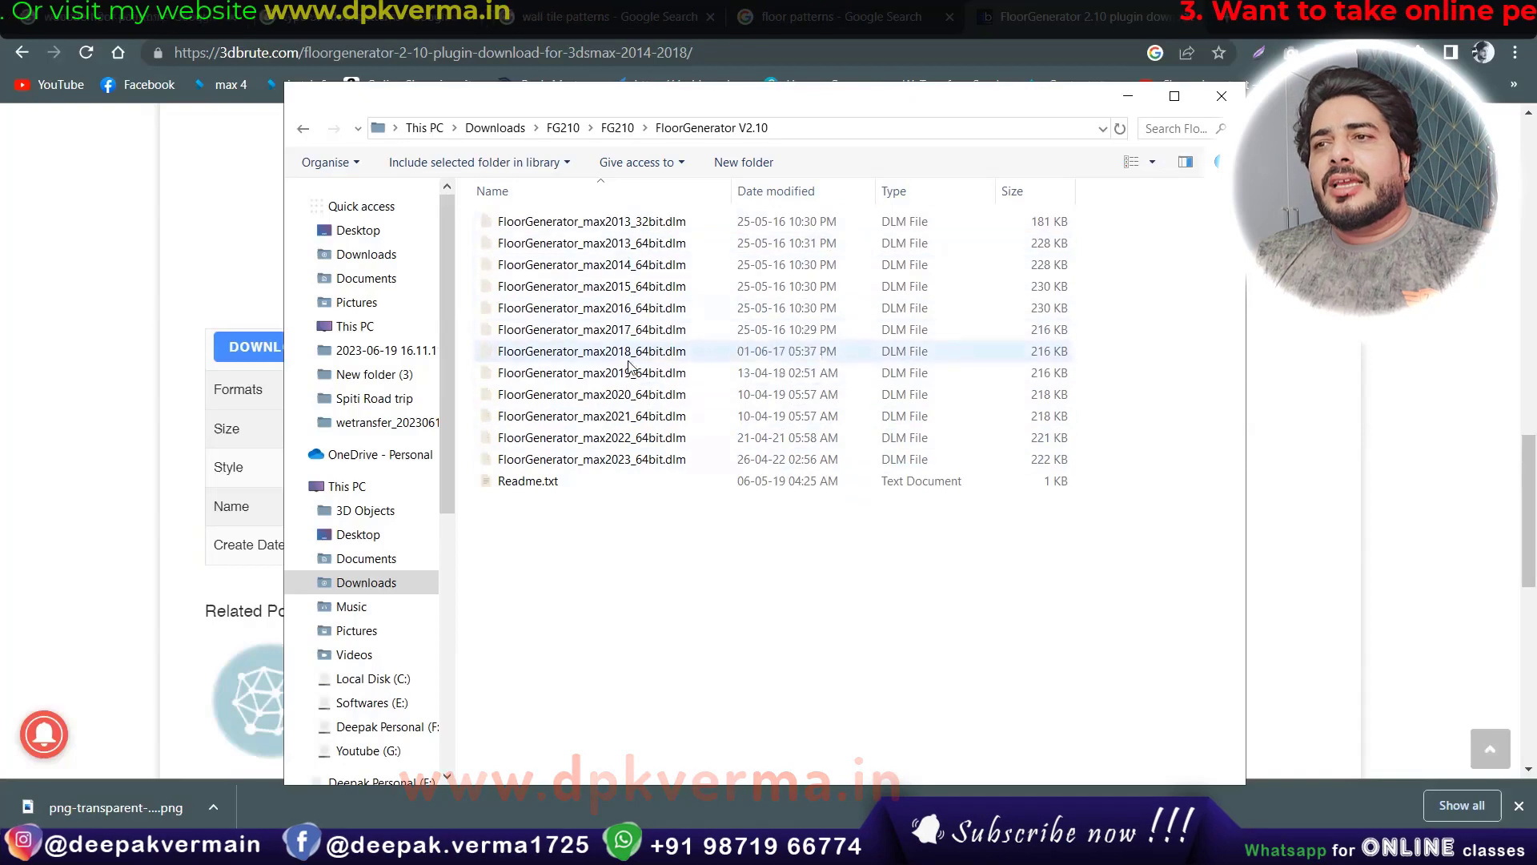
pyautogui.rightClick(617, 464)
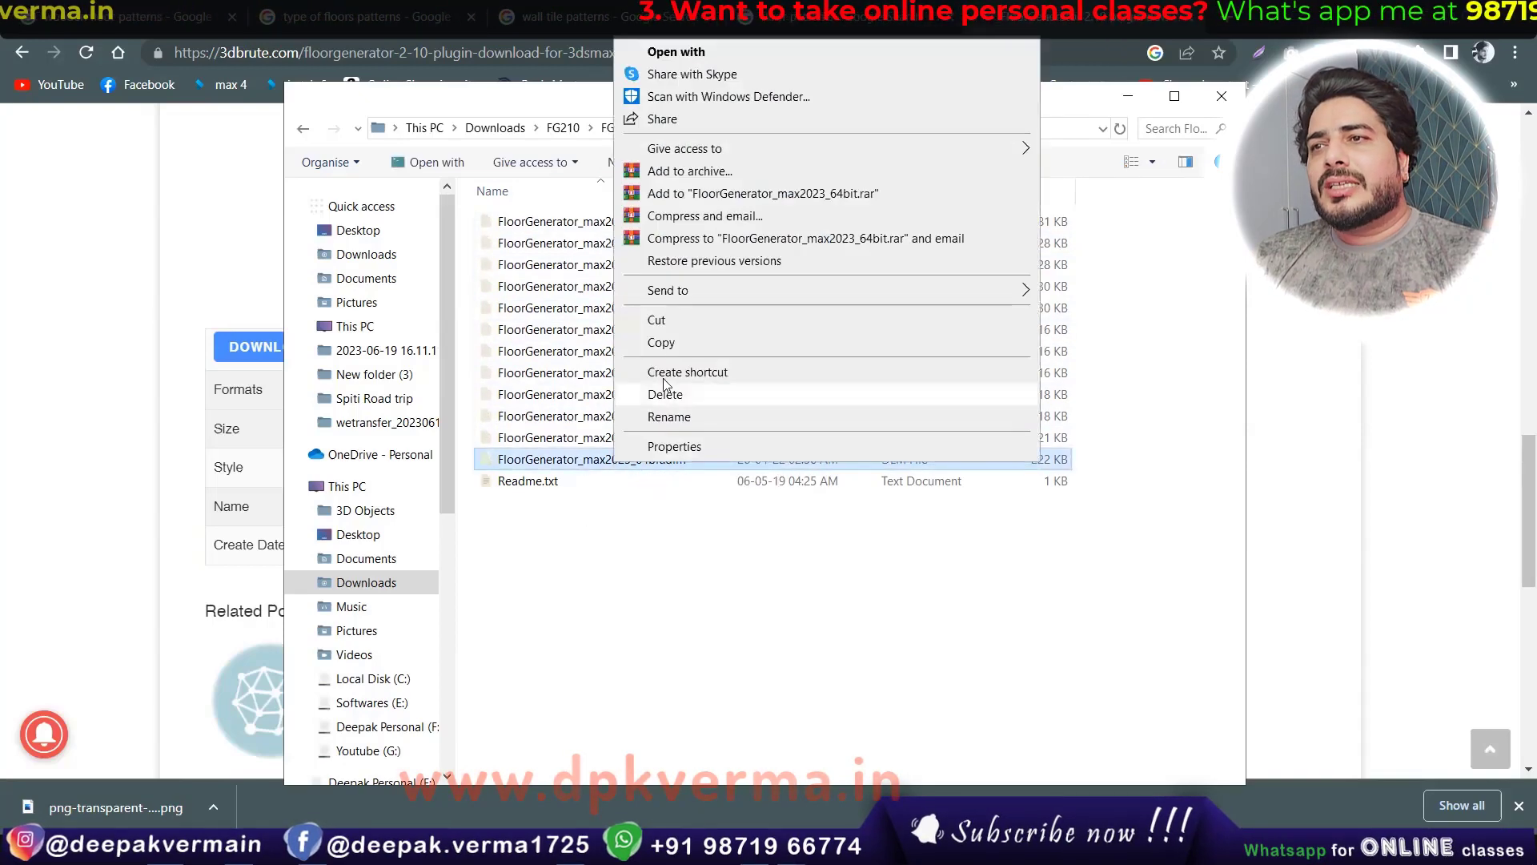
pyautogui.click(670, 350)
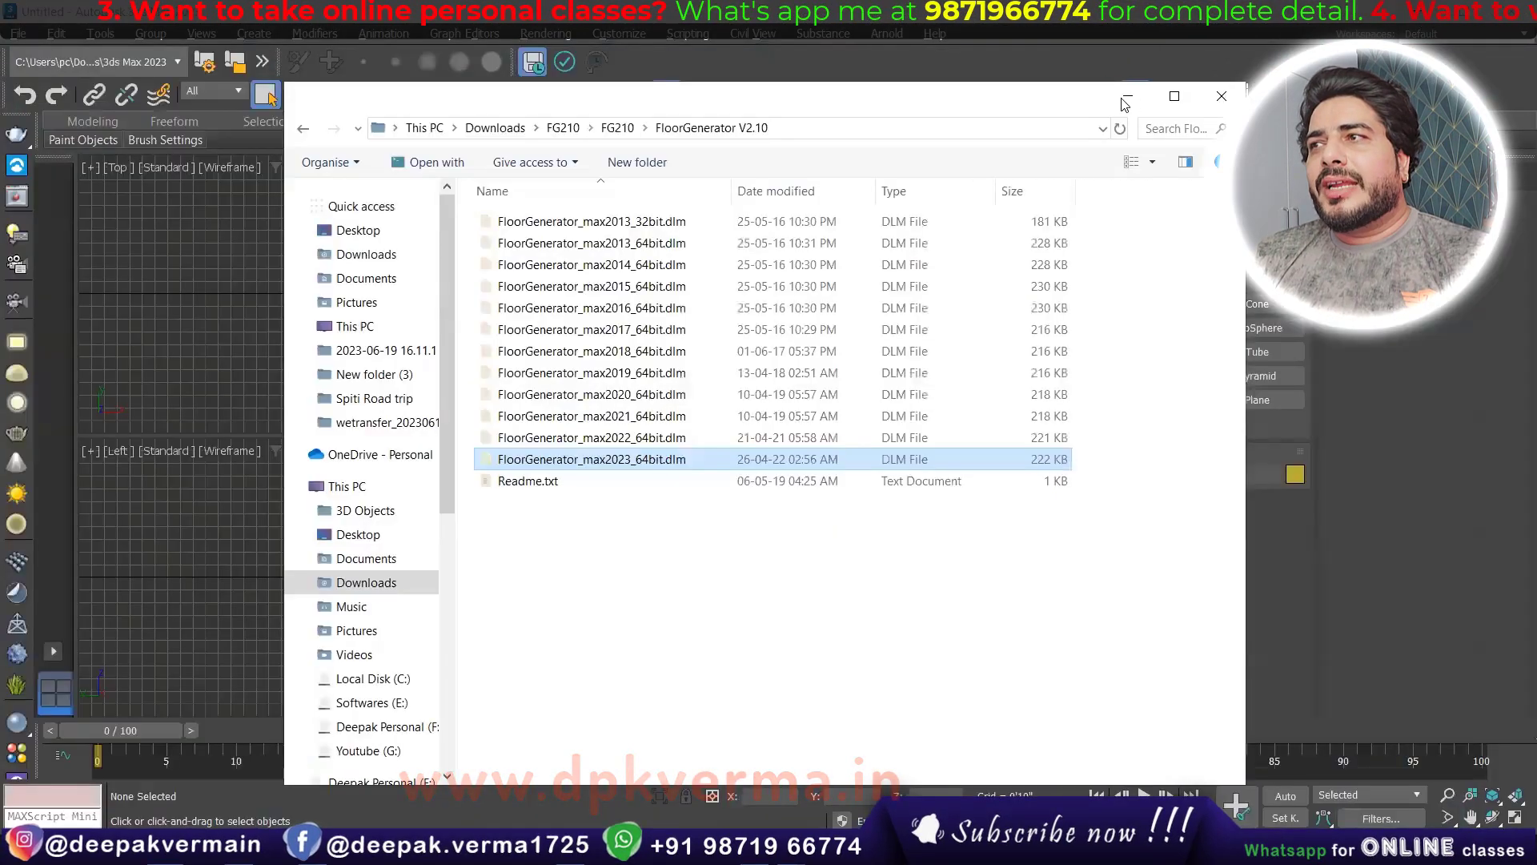
pyautogui.click(1126, 97)
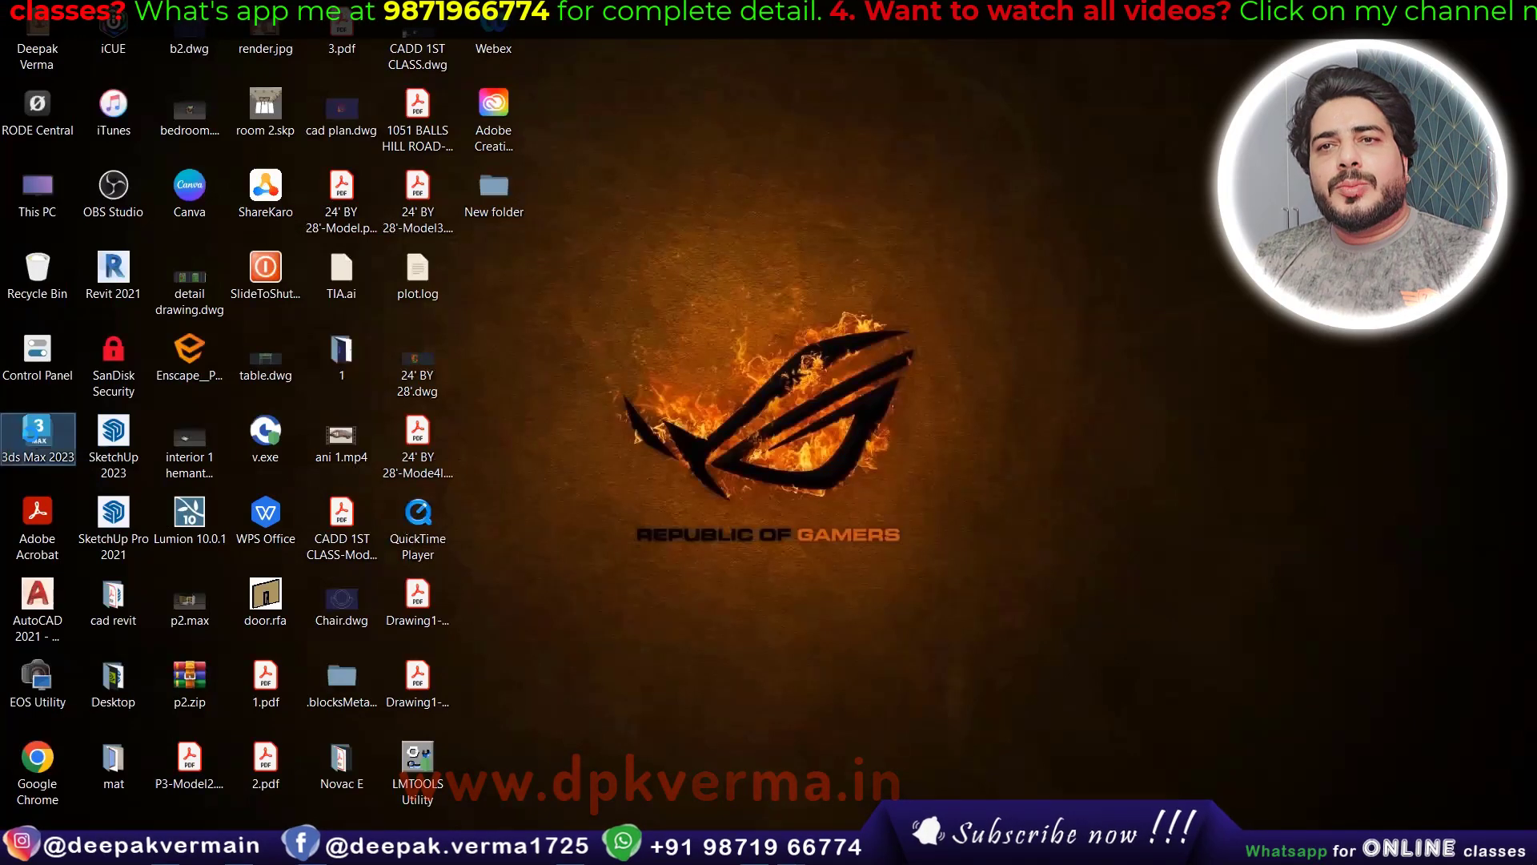
# - Paste FloorGenerator_max2023_64bit.dlm into the Plugins folder of the 3ds Max 2023 install location
pyautogui.rightClick(30, 434)
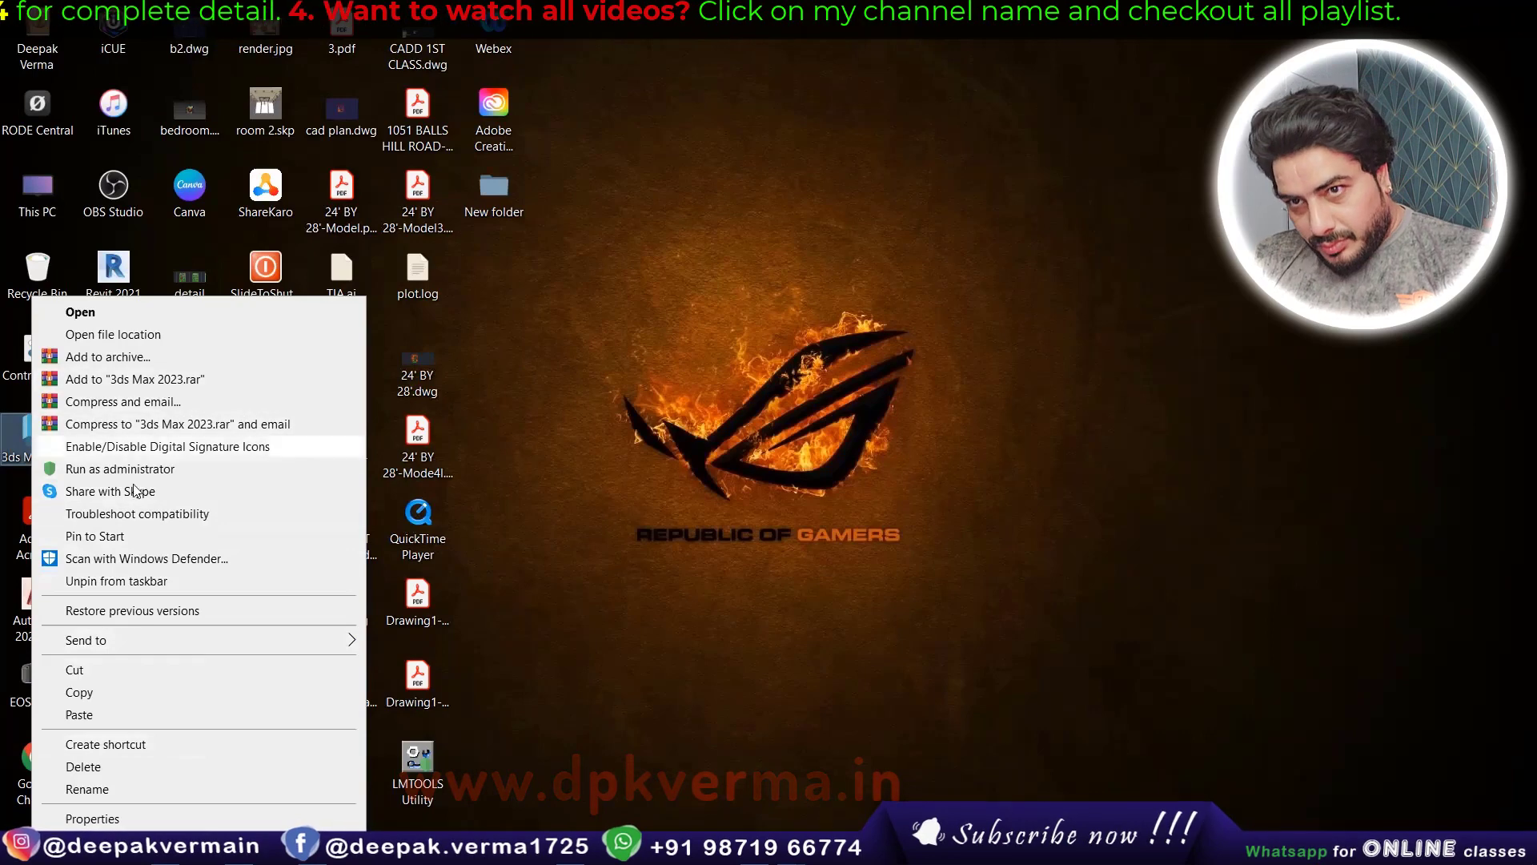
pyautogui.click(149, 335)
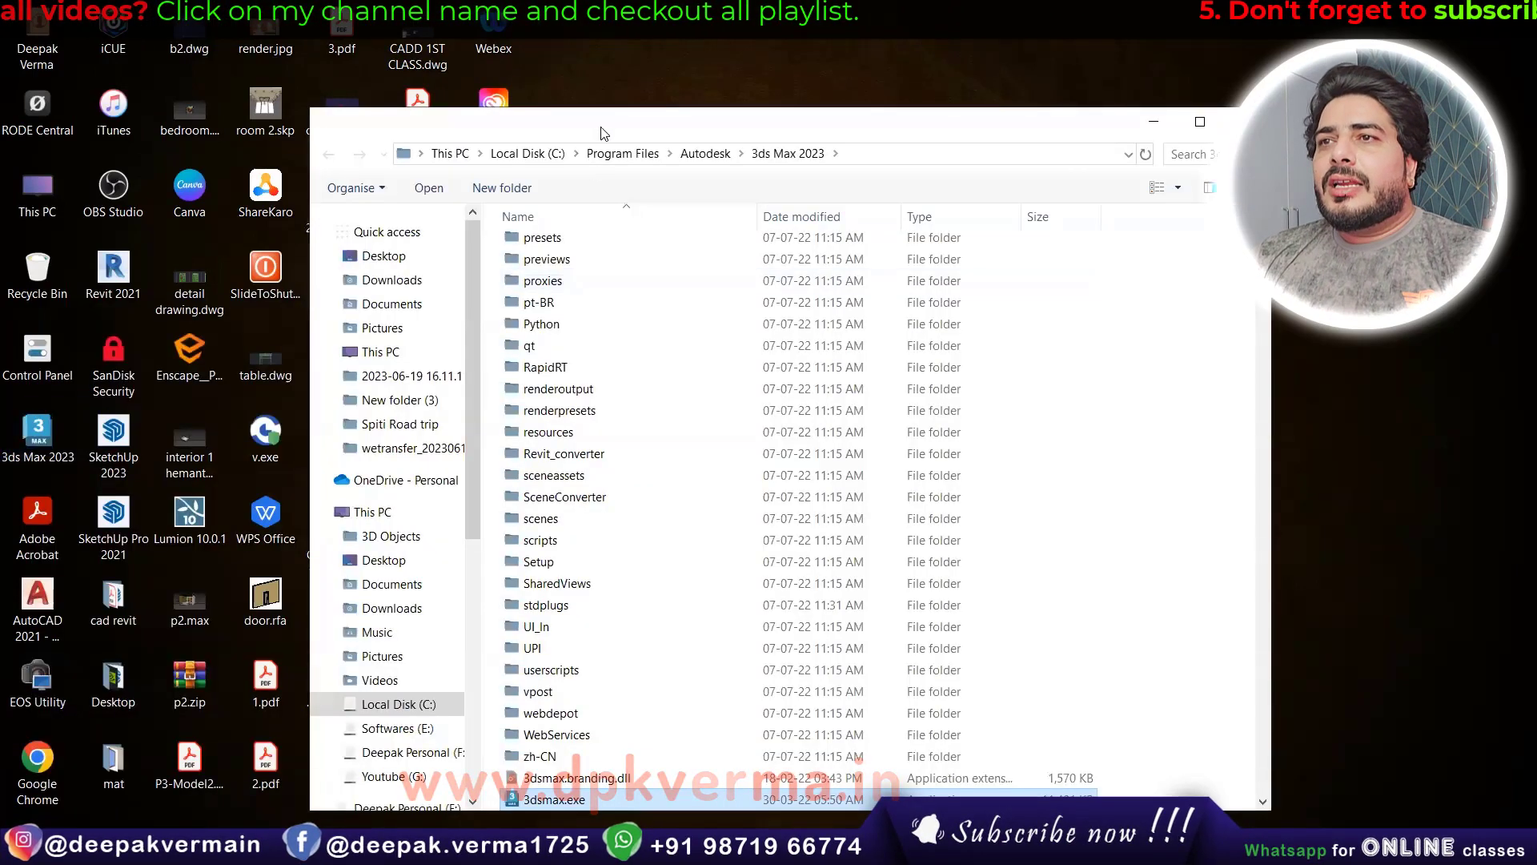
pyautogui.moveTo(604, 133); pyautogui.dragTo(594, 81)
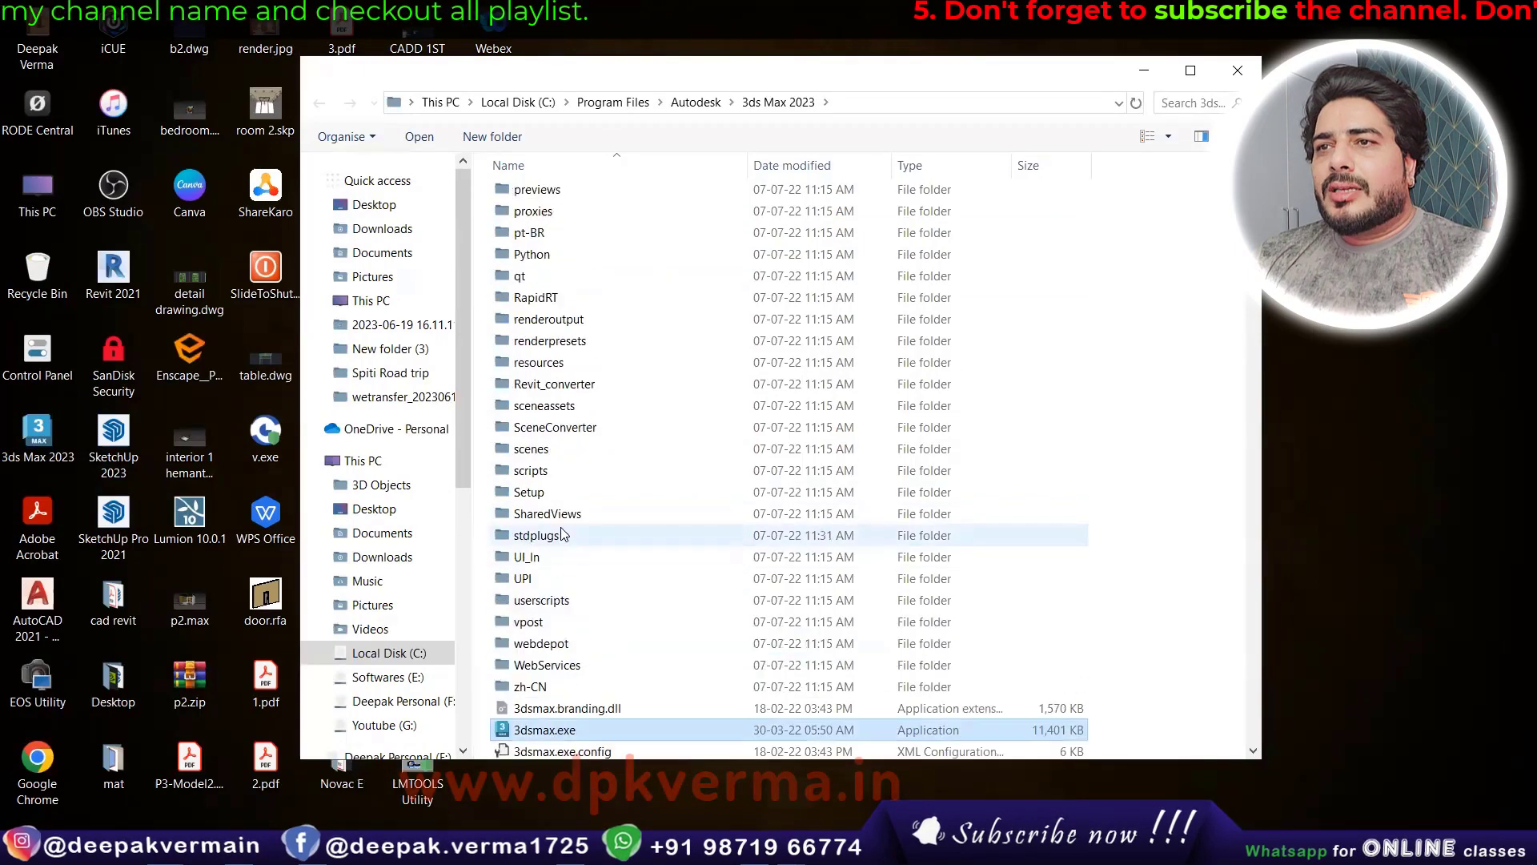
pyautogui.scroll(1, 560, 448)
pyautogui.scroll(1, 552, 336)
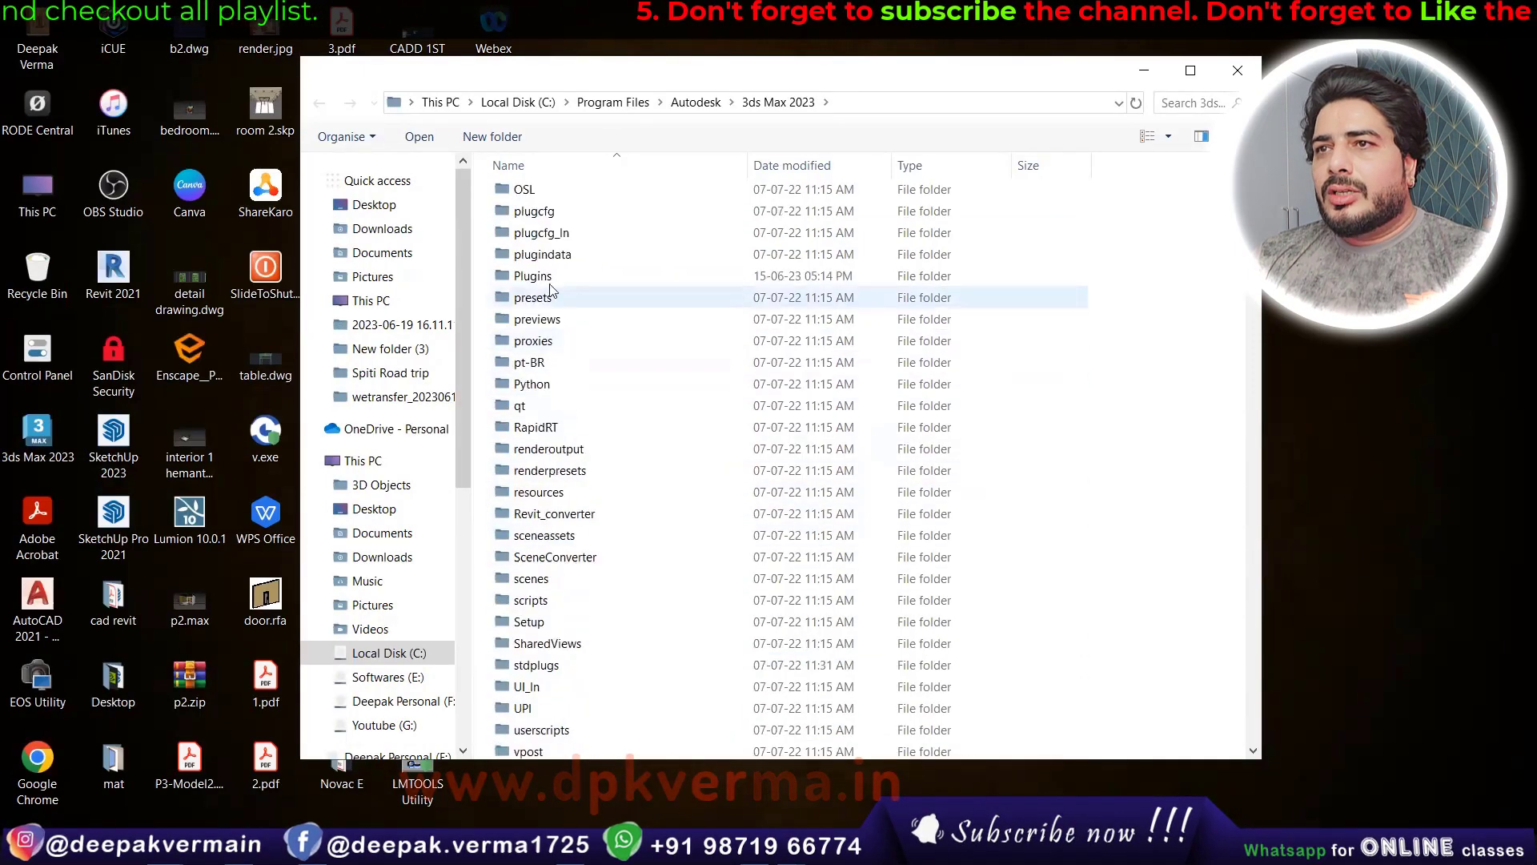
pyautogui.doubleClick(534, 280)
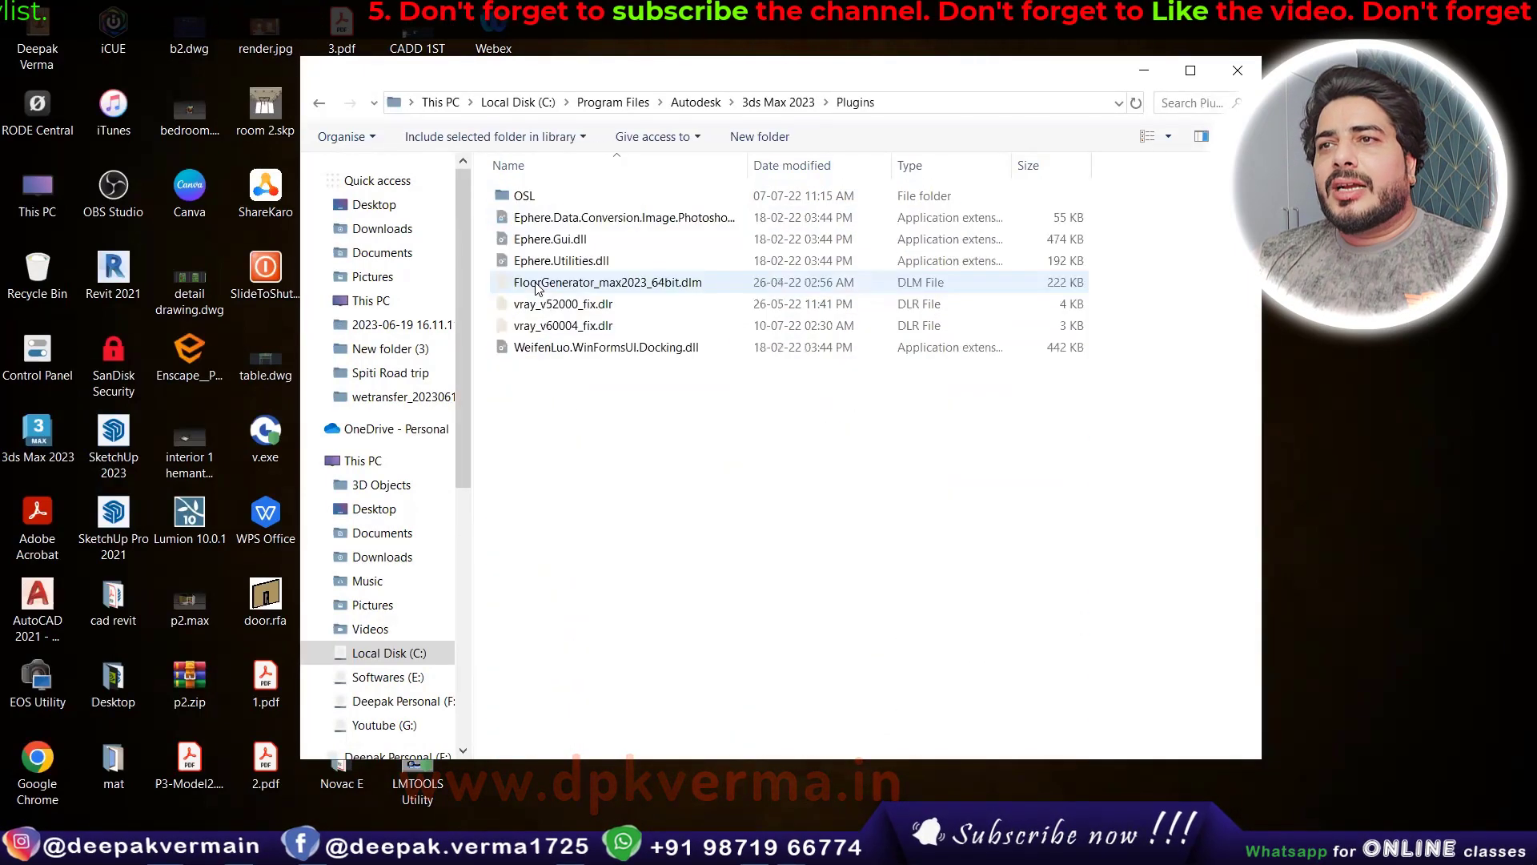
pyautogui.rightClick(663, 409)
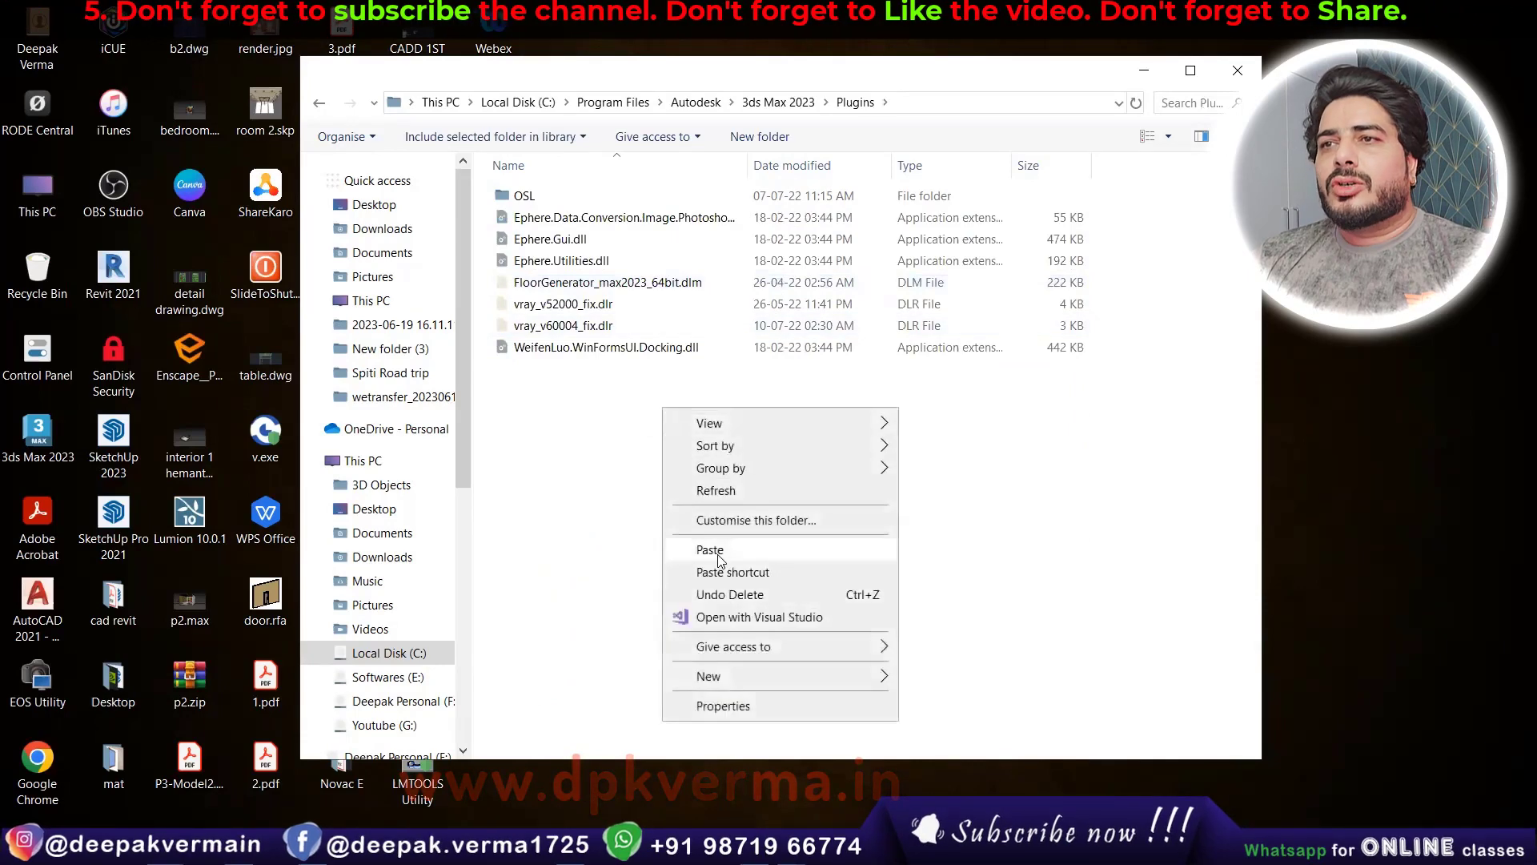
pyautogui.click(632, 288)
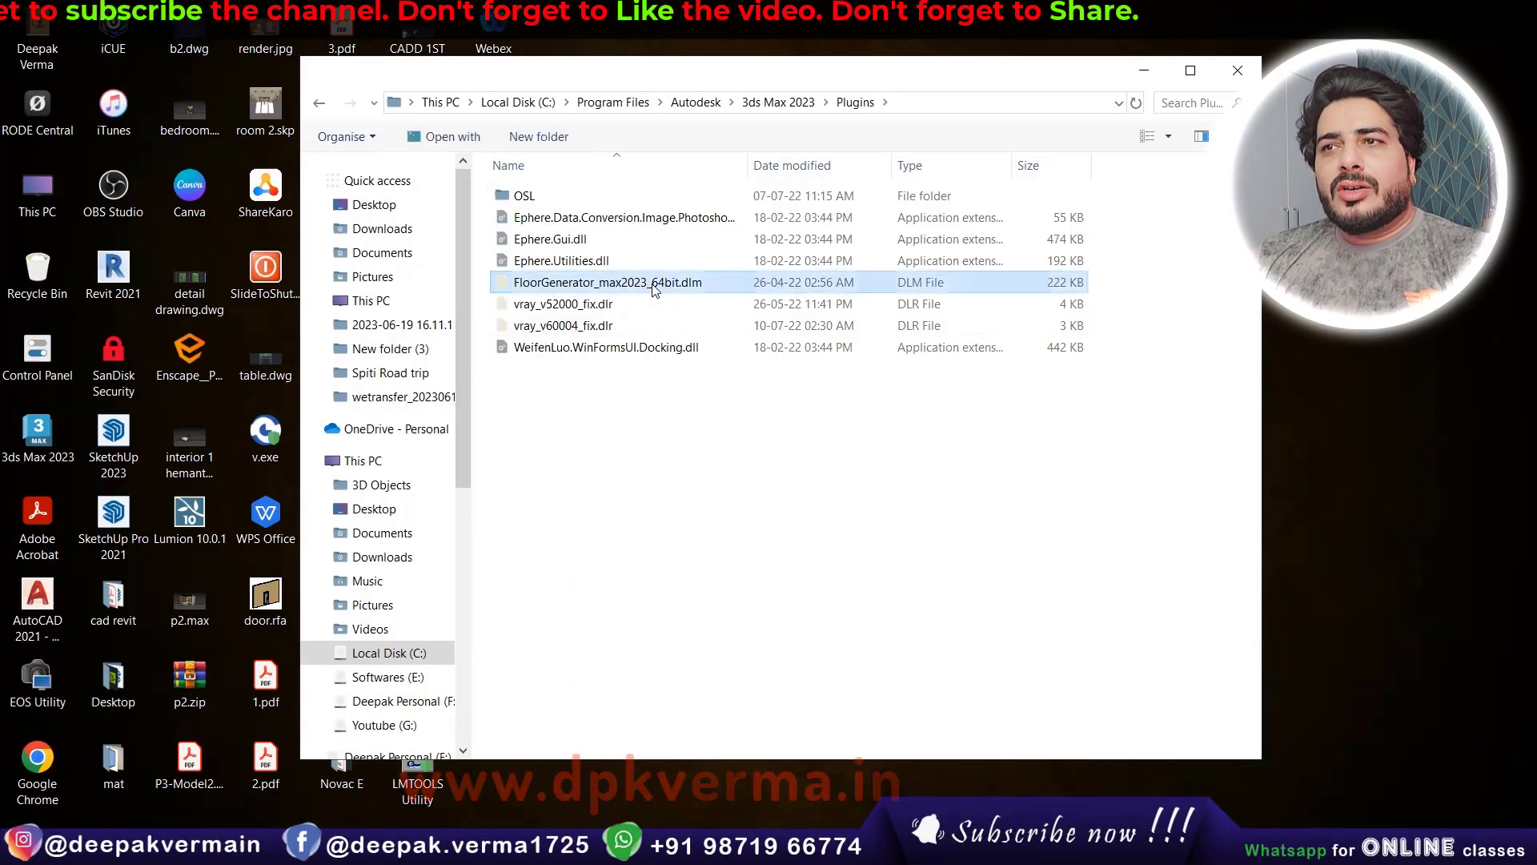
pyautogui.moveTo(382, 492)
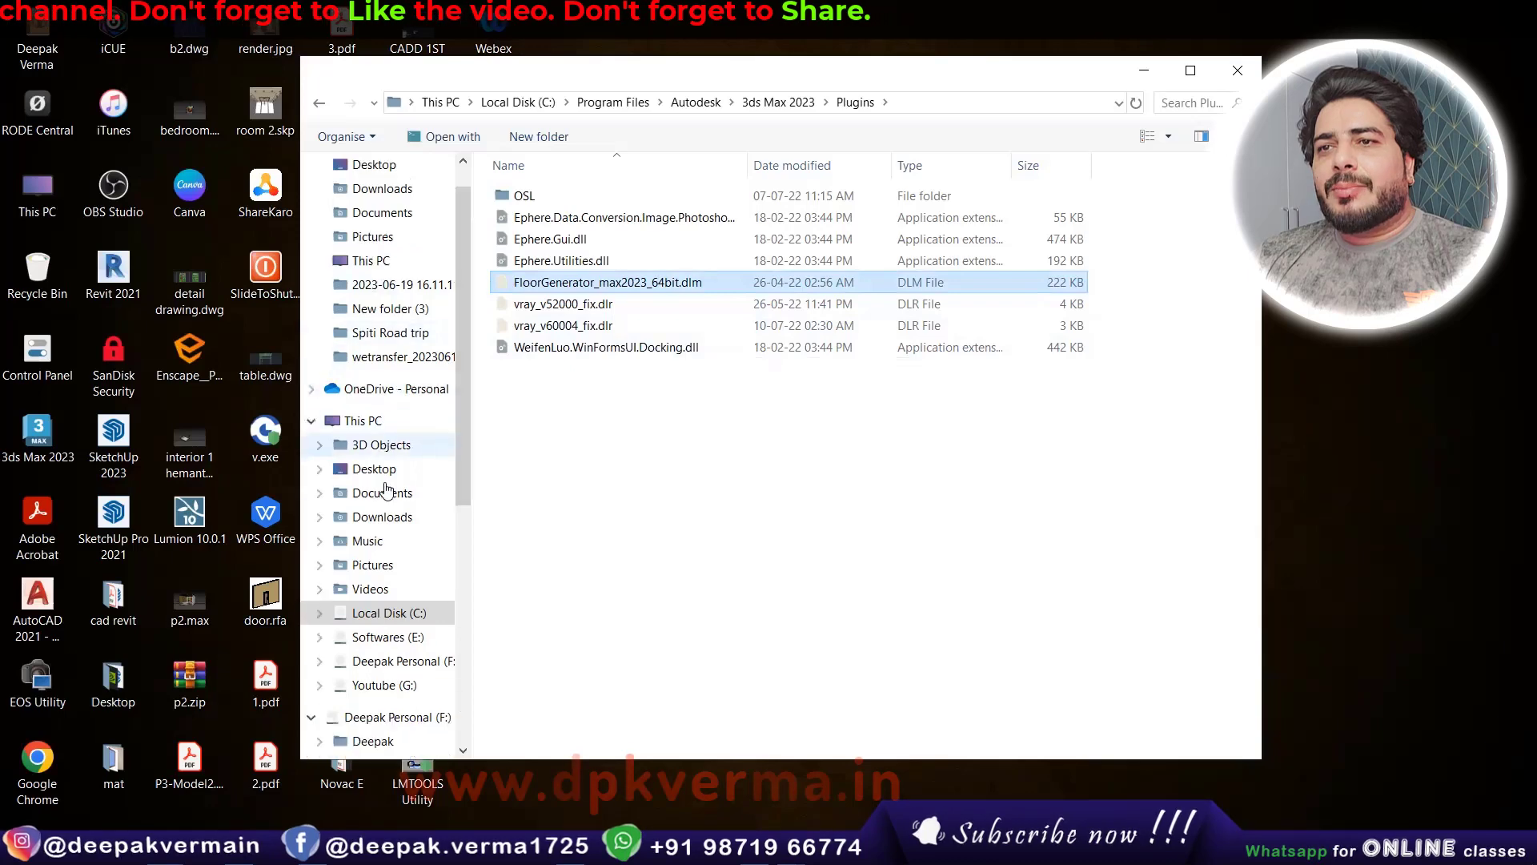
# - Go to Downloads > FG210 > FG210 > FloorGenerator V2.10 and open Readme.txt
pyautogui.click(382, 228)
pyautogui.scroll(-5, 800, 480)
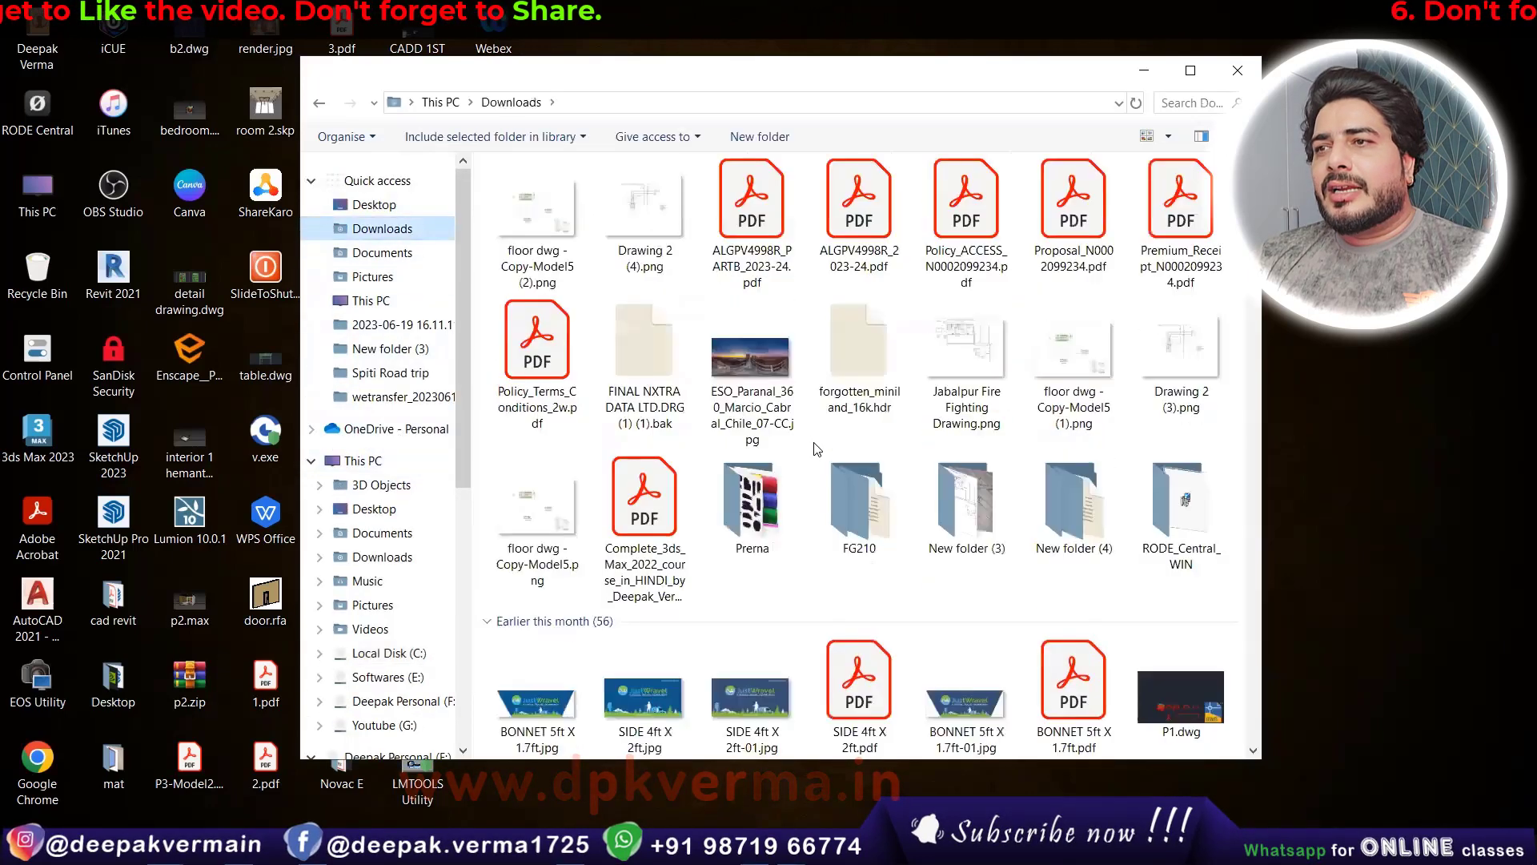
pyautogui.scroll(-5, 844, 543)
pyautogui.scroll(-5, 847, 547)
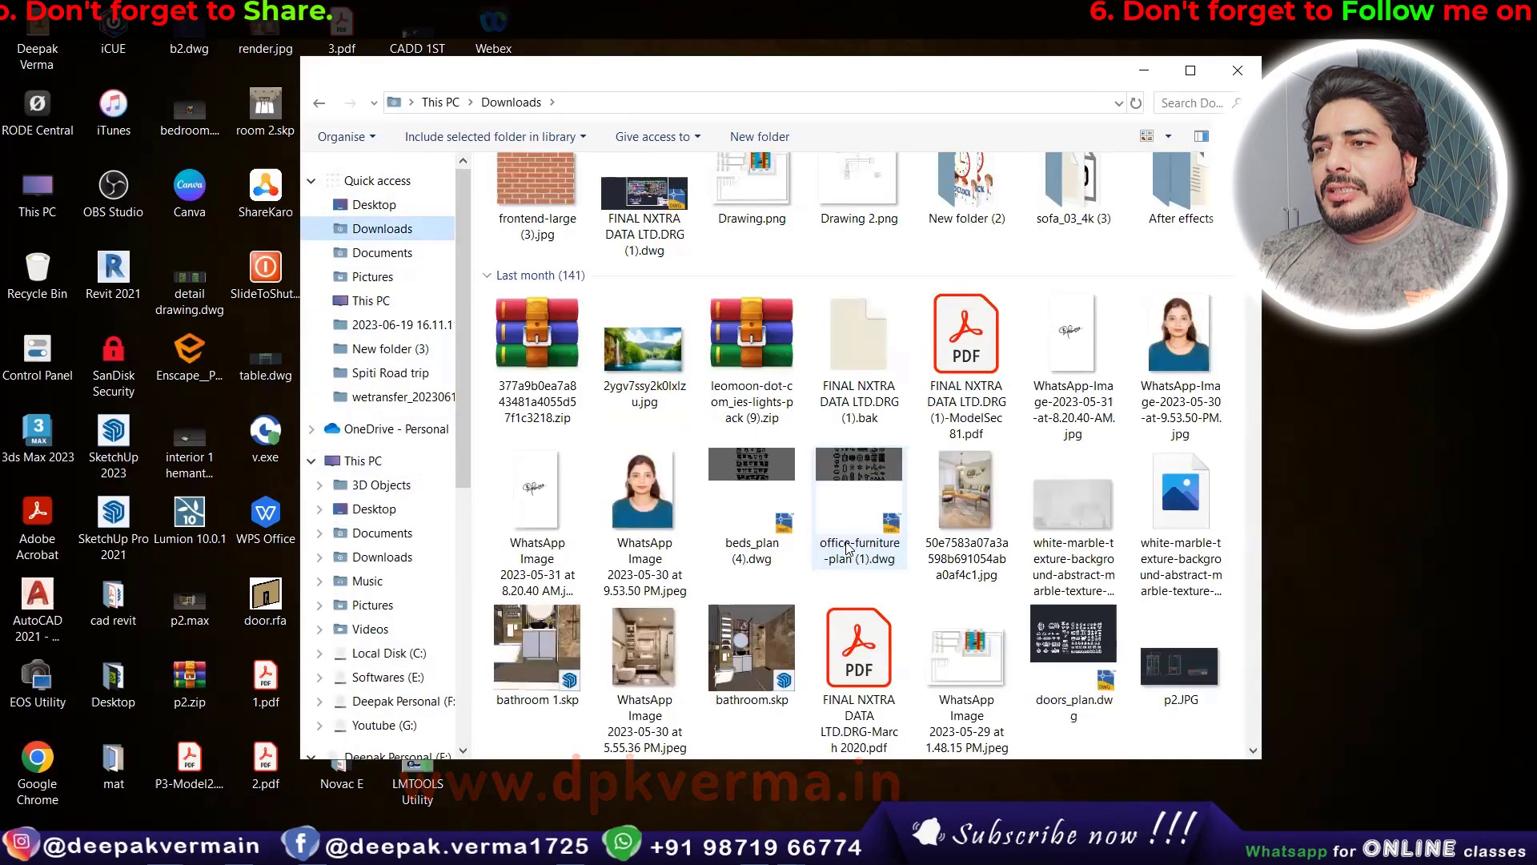
pyautogui.scroll(-2, 848, 547)
pyautogui.scroll(5, 847, 546)
pyautogui.doubleClick(552, 200)
pyautogui.doubleClick(553, 201)
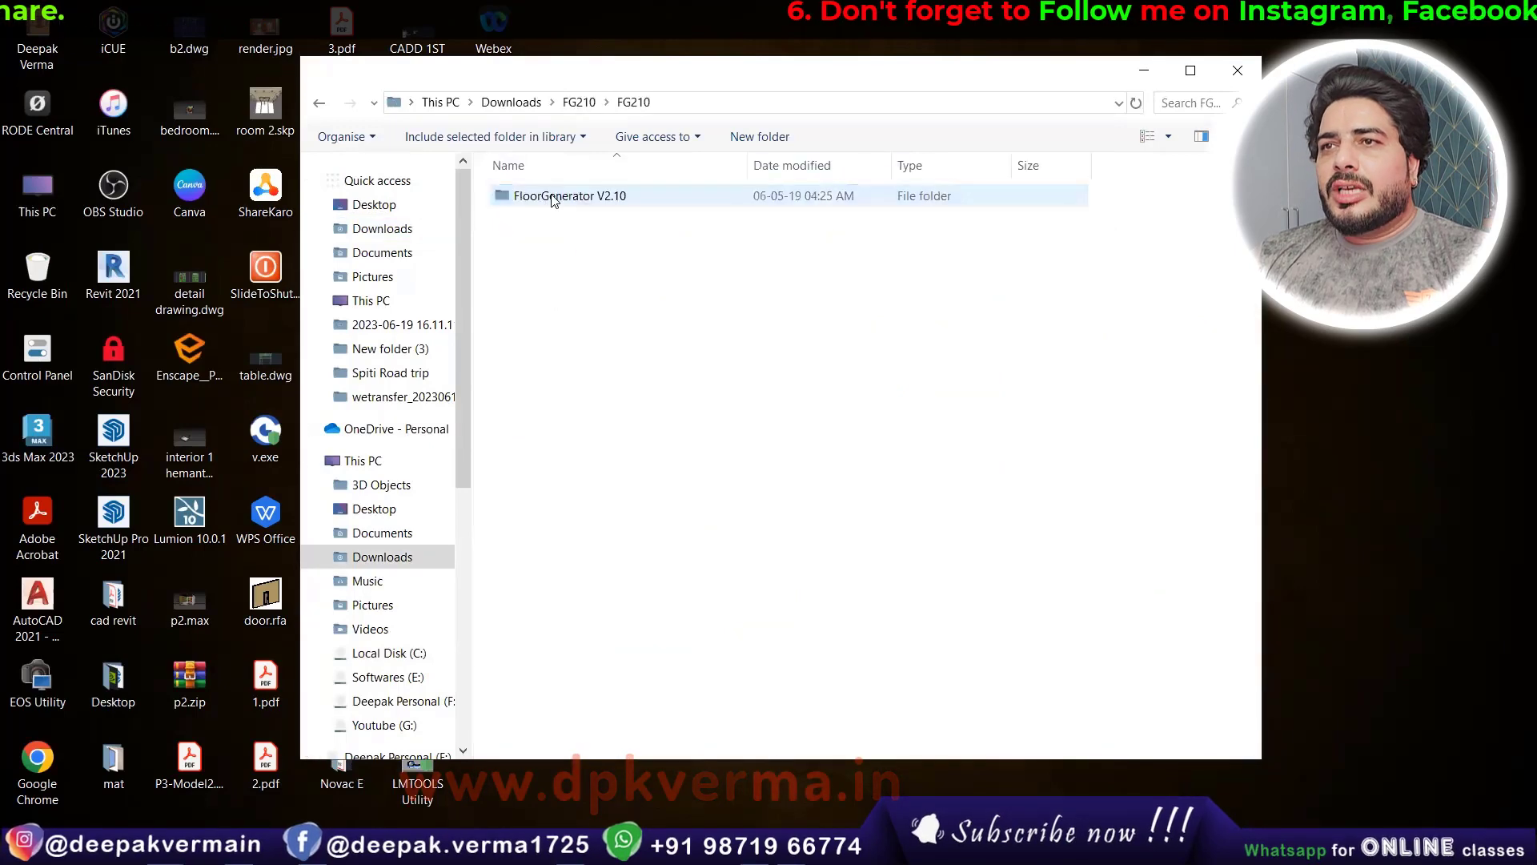
pyautogui.doubleClick(552, 200)
pyautogui.doubleClick(541, 455)
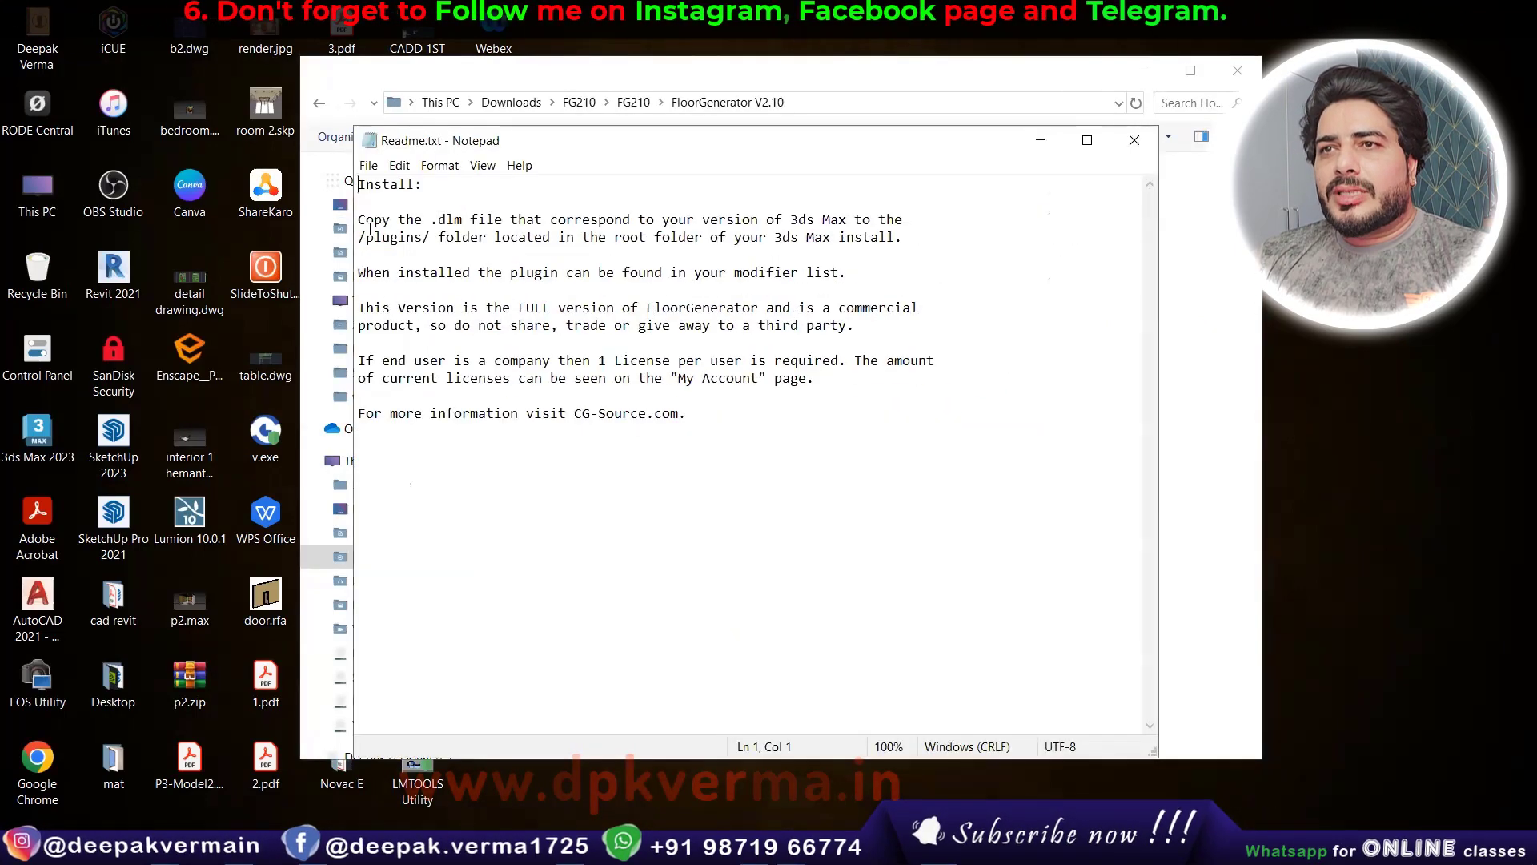
# - Highlight and read the readme's plugin install instructions, then close Notepad
pyautogui.moveTo(360, 220); pyautogui.dragTo(462, 237)
pyautogui.click(462, 237)
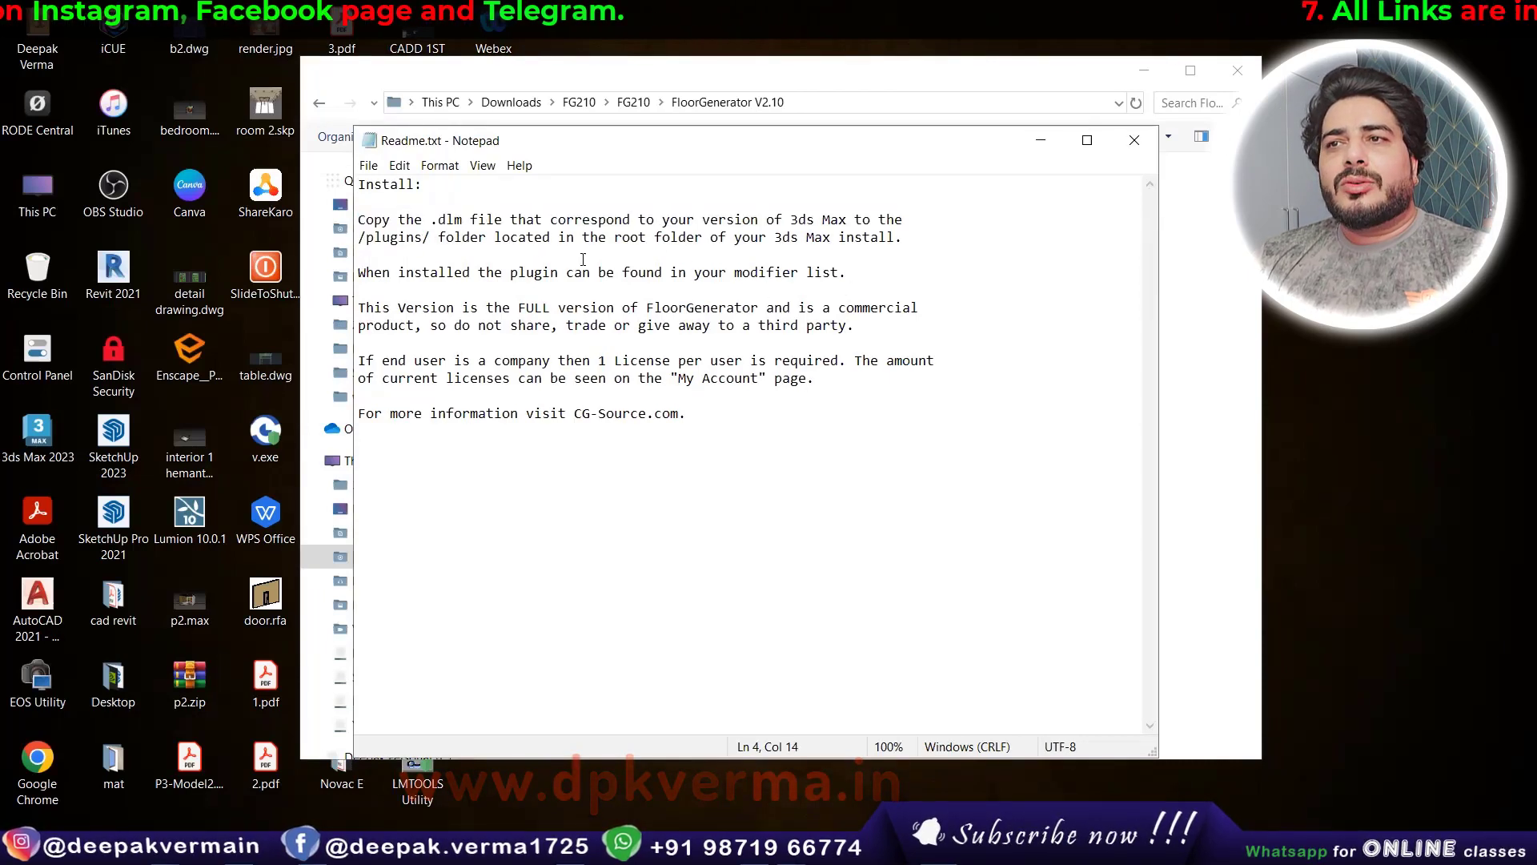
pyautogui.moveTo(534, 237); pyautogui.dragTo(668, 343)
pyautogui.click(668, 461)
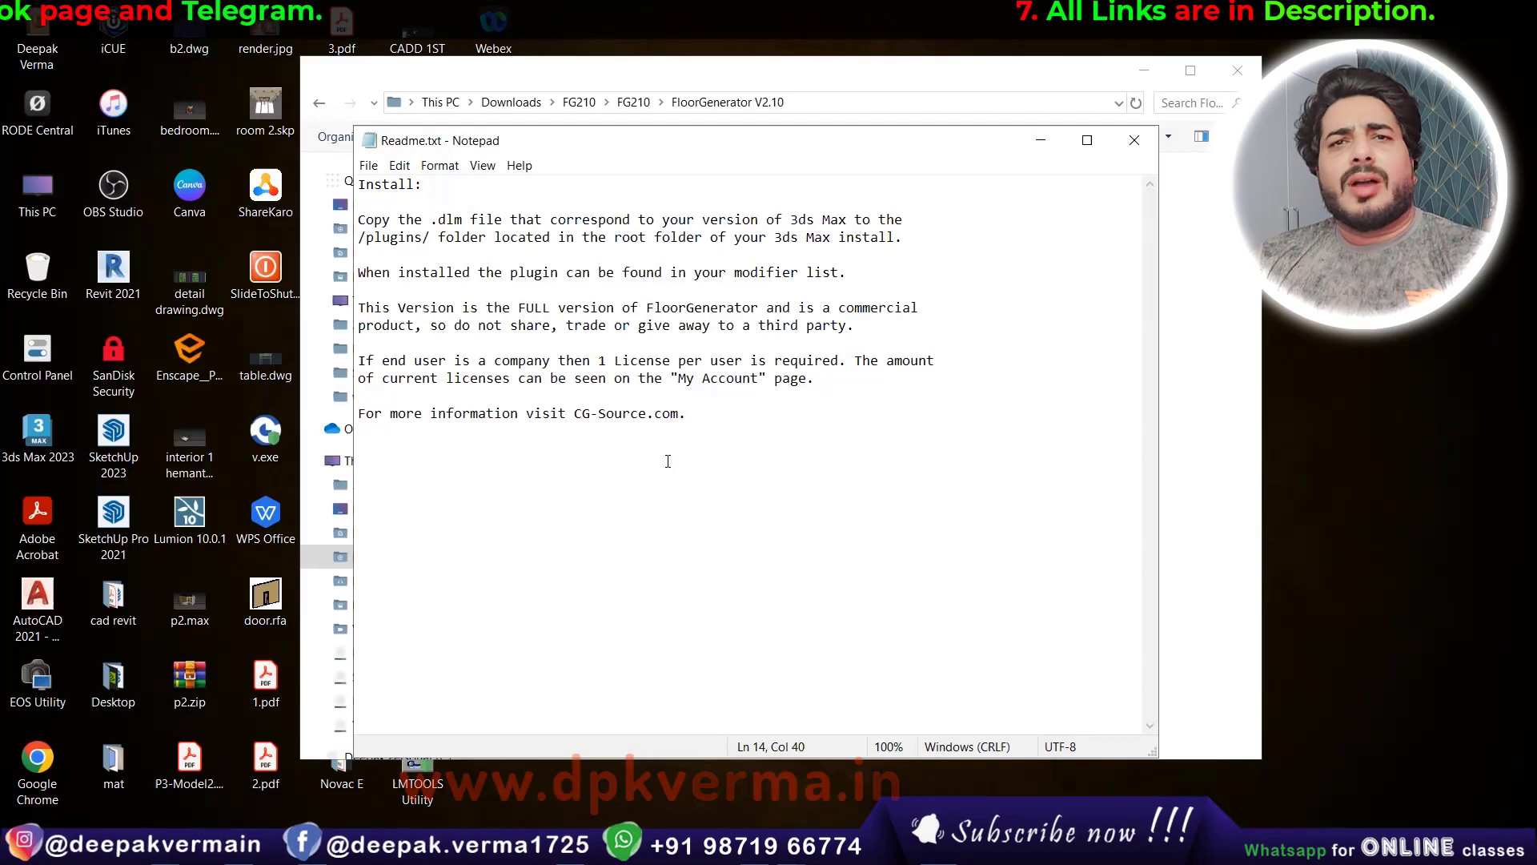
pyautogui.click(1133, 141)
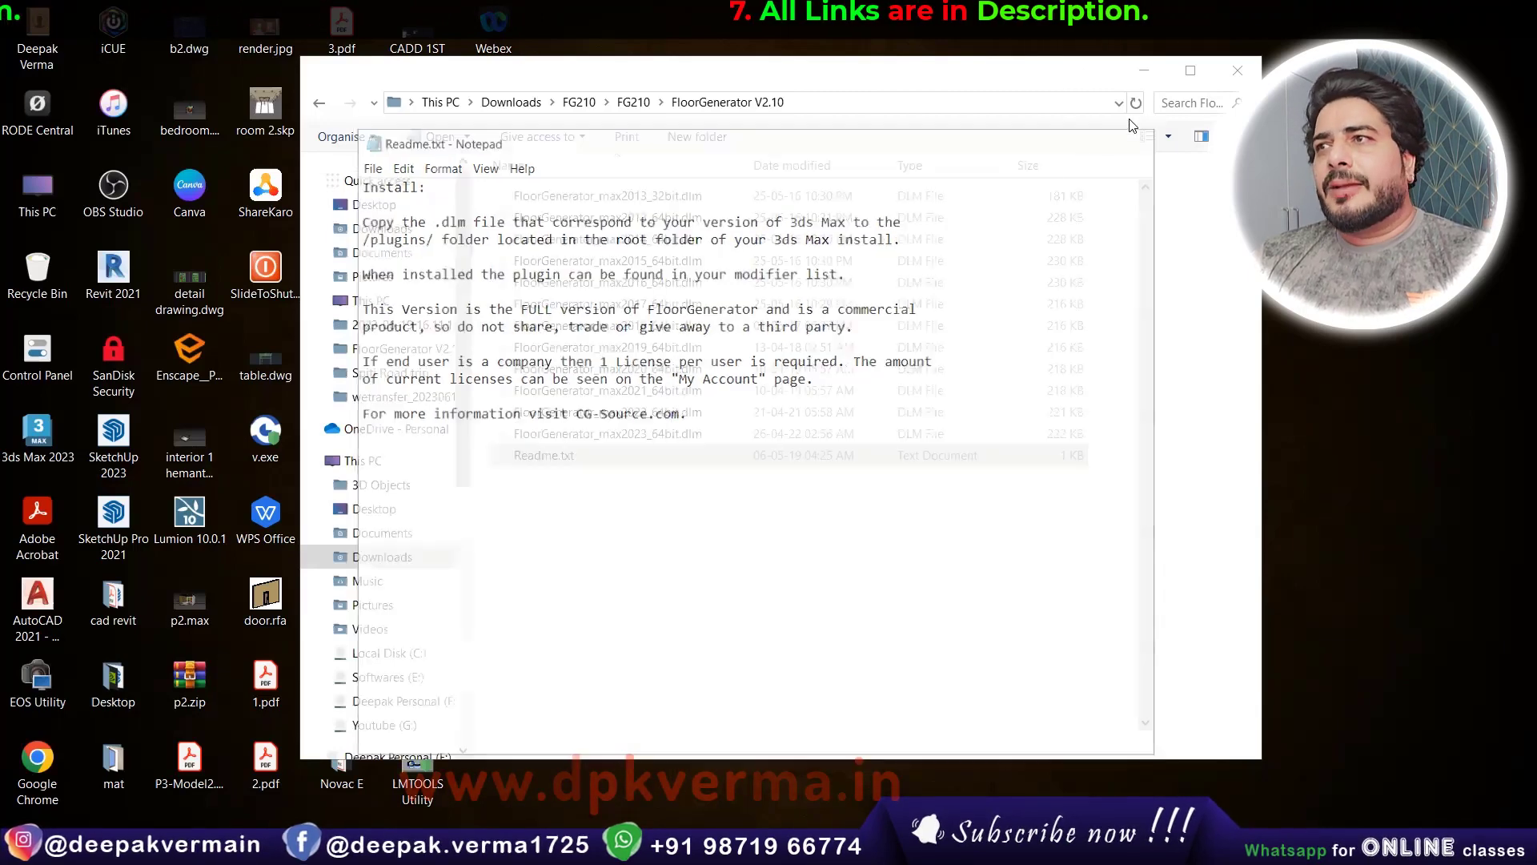
# - Close Explorer and create a 10'0" × 10'0" plane with 1 length and width segment
pyautogui.hotkey('alt', 'F4')
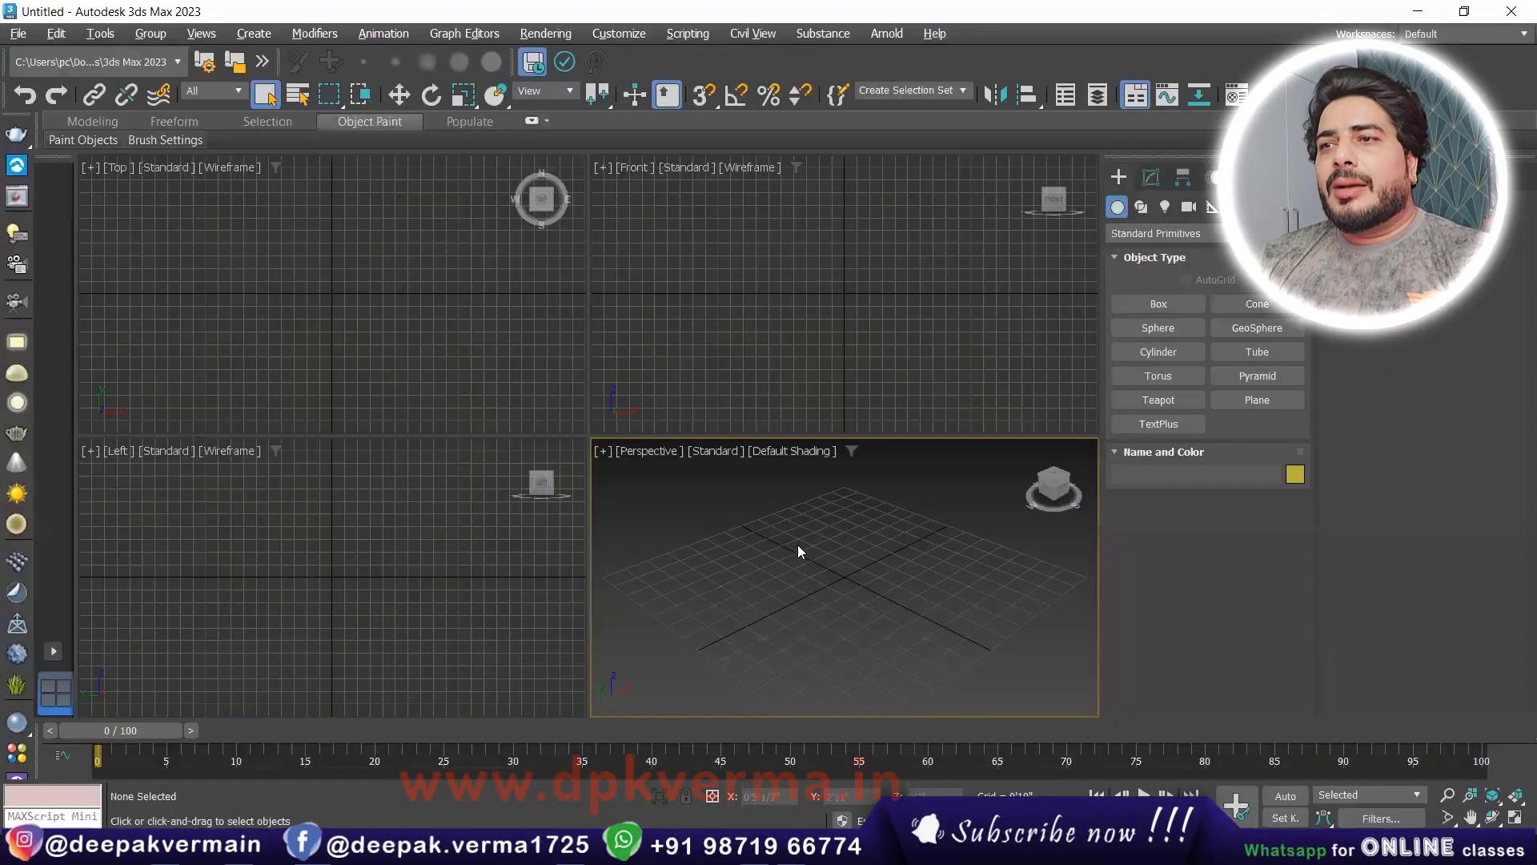
pyautogui.click(1243, 406)
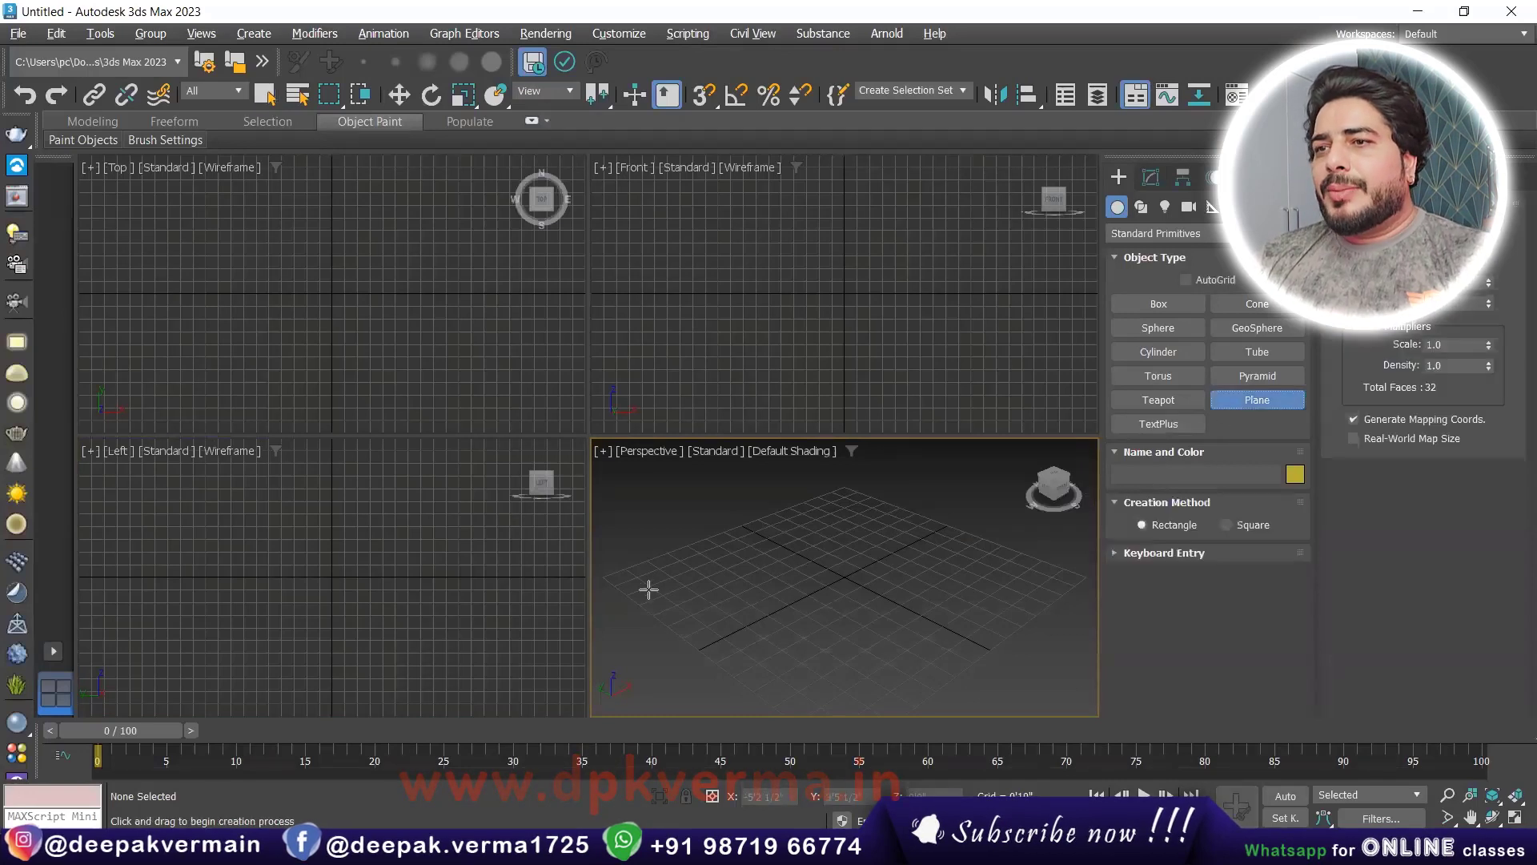
pyautogui.moveTo(617, 576); pyautogui.dragTo(973, 591)
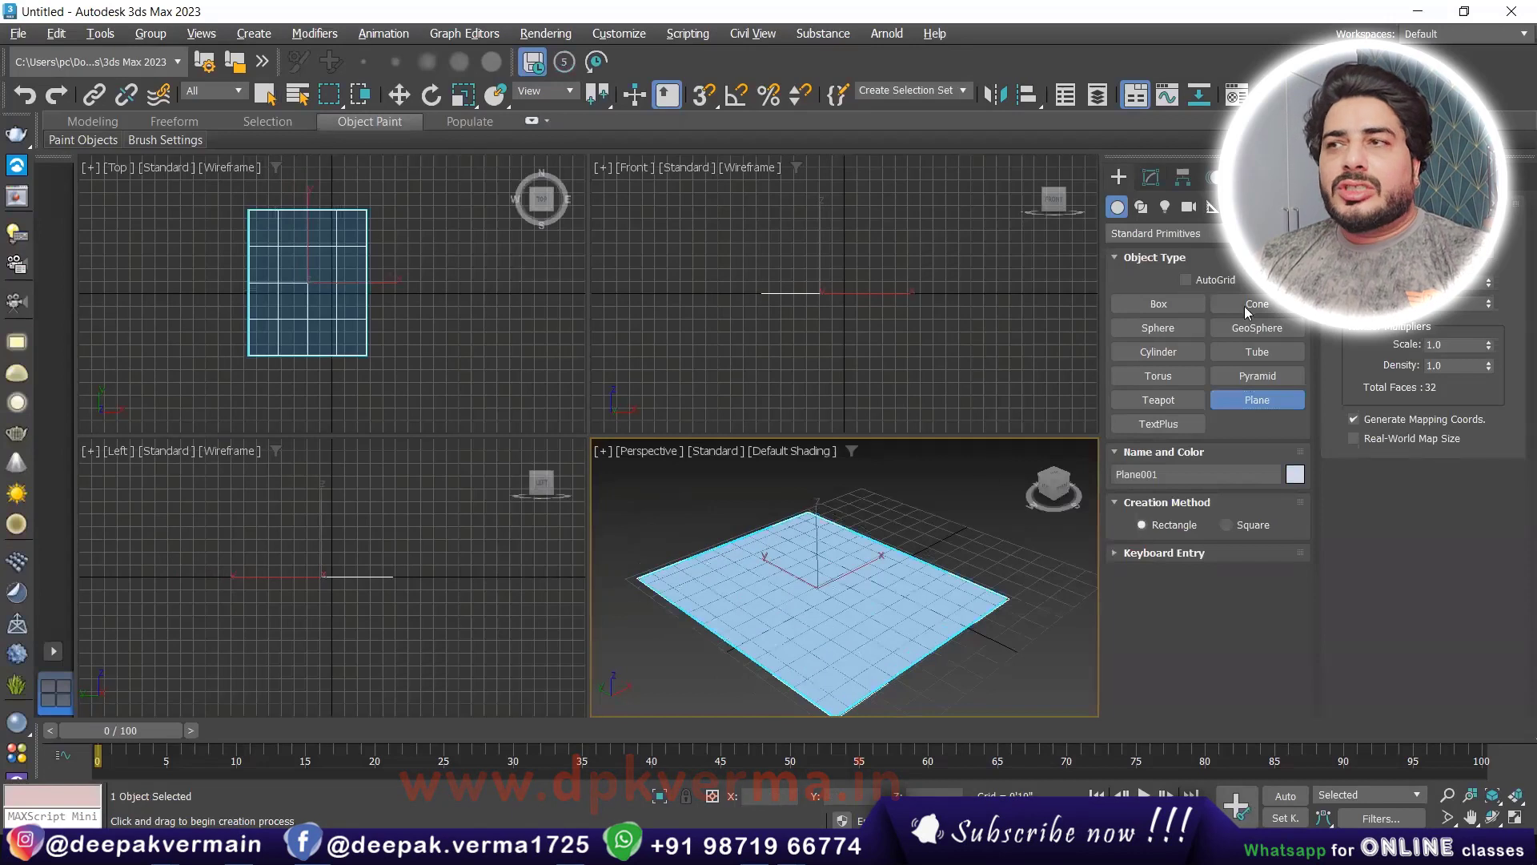
pyautogui.click(1151, 179)
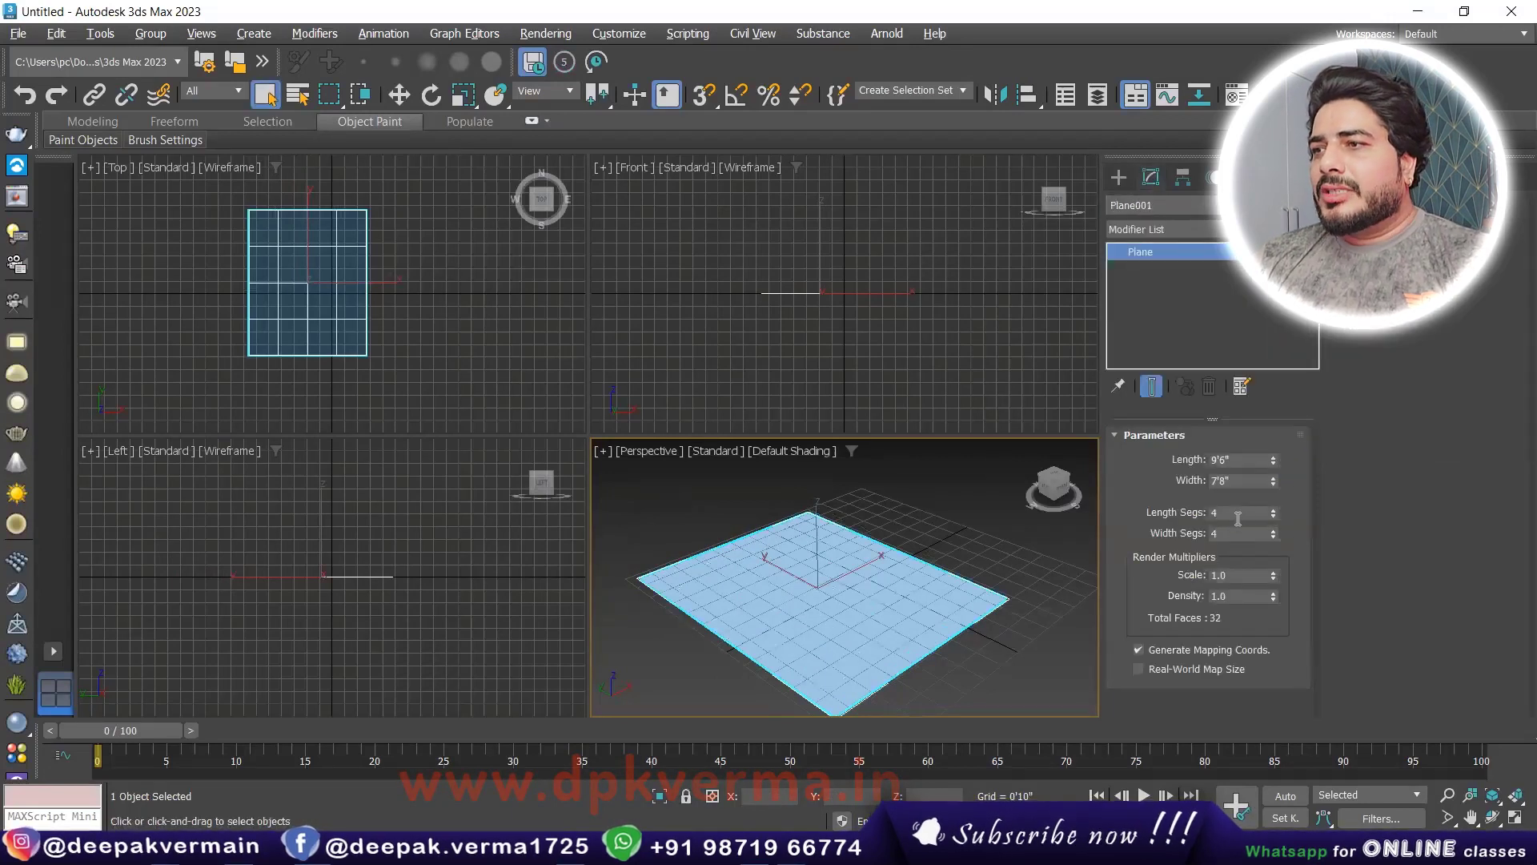
pyautogui.write('1')
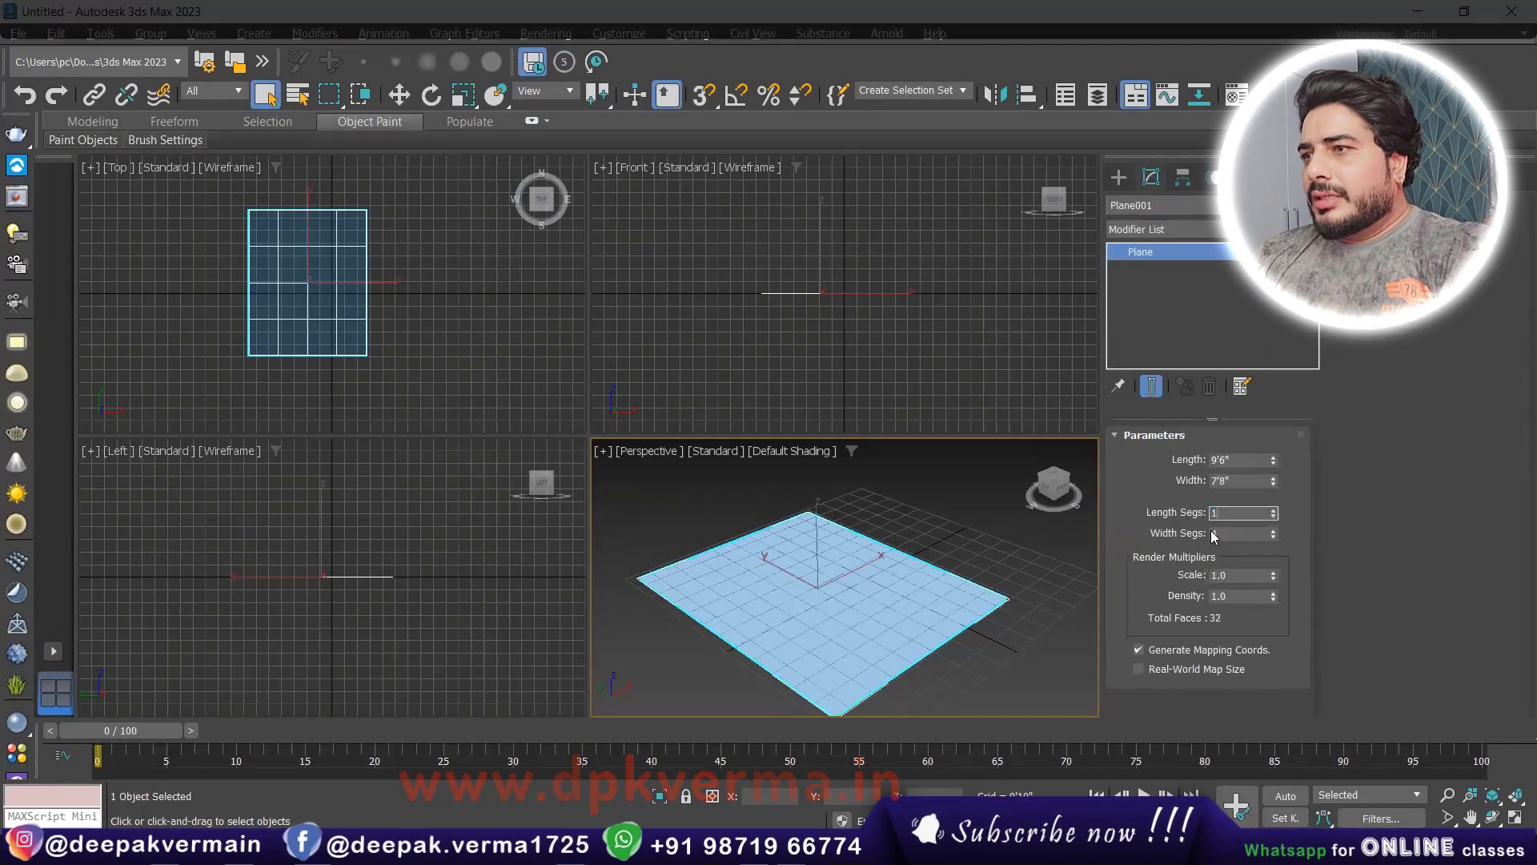
pyautogui.click(1215, 532)
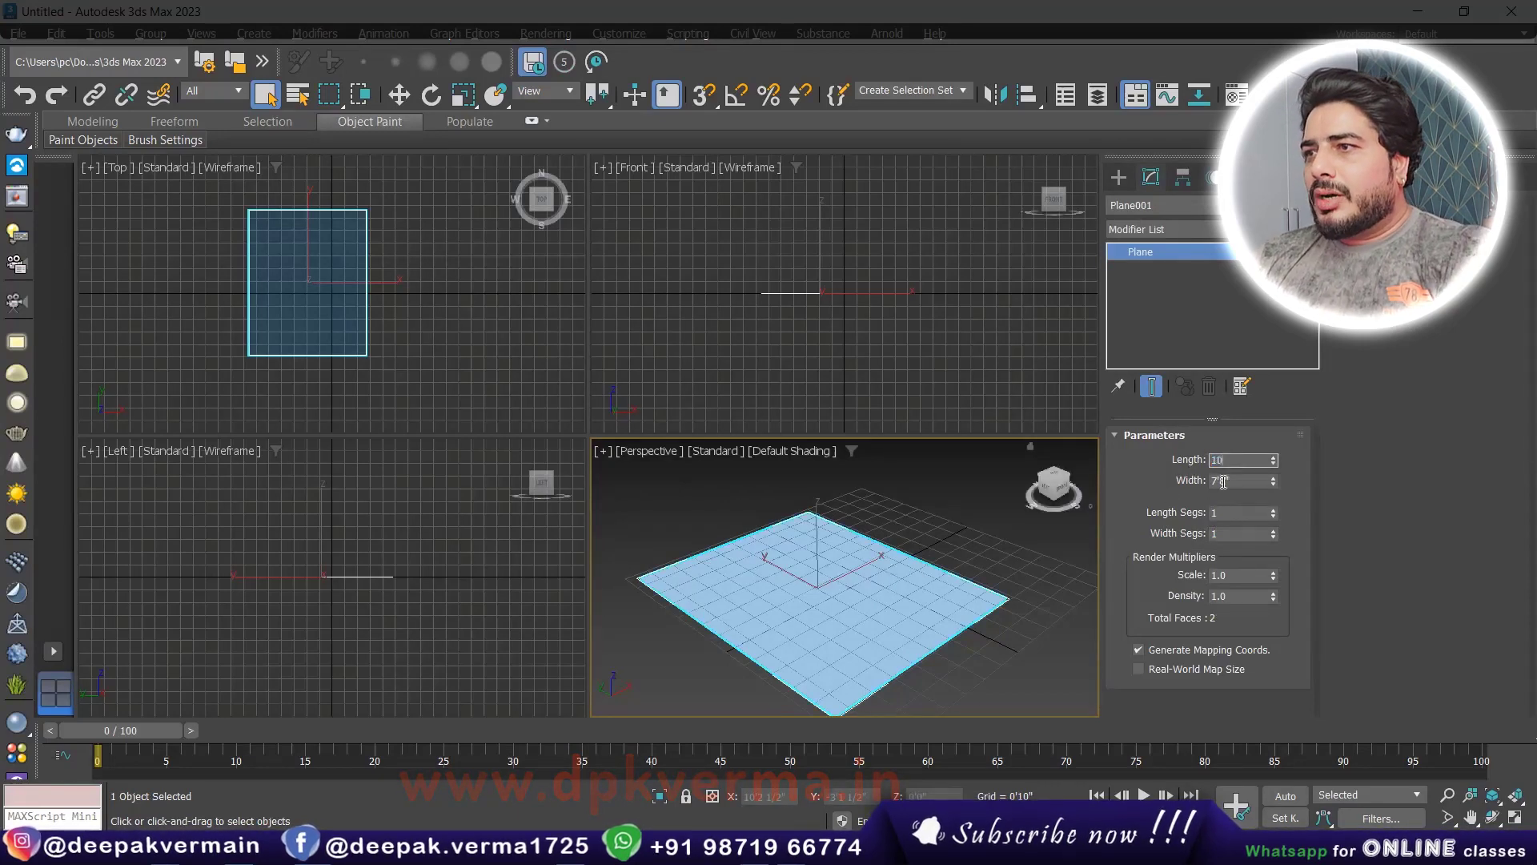
pyautogui.press('Tab')
pyautogui.press('Return')
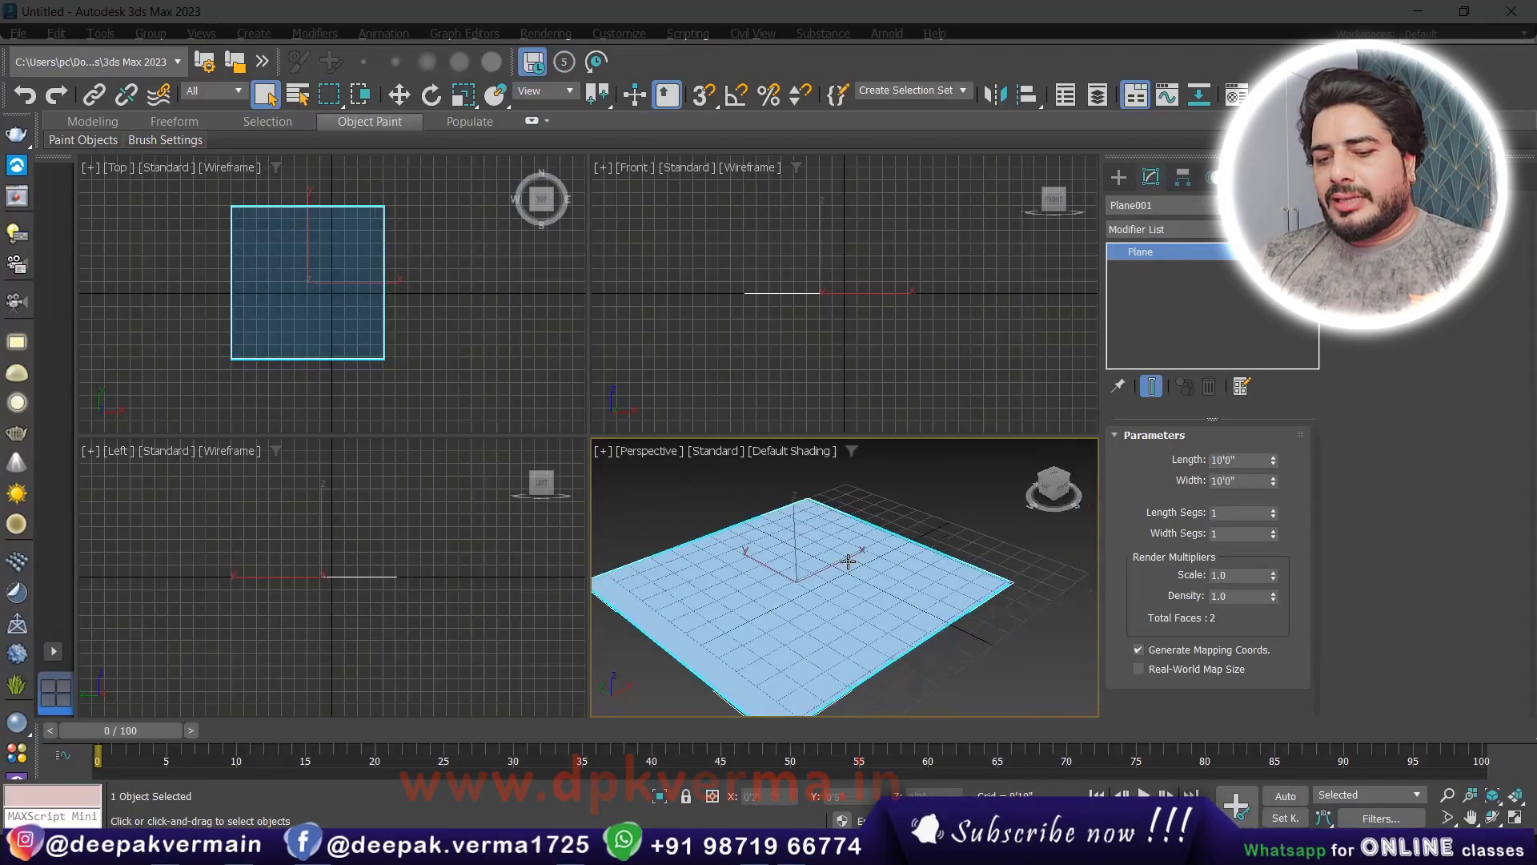
# - Recentre the perspective view on the plane and hide the home grid
pyautogui.hotkey('alt', 'w')
pyautogui.moveTo(625, 504); pyautogui.dragTo(627, 475, button='middle')
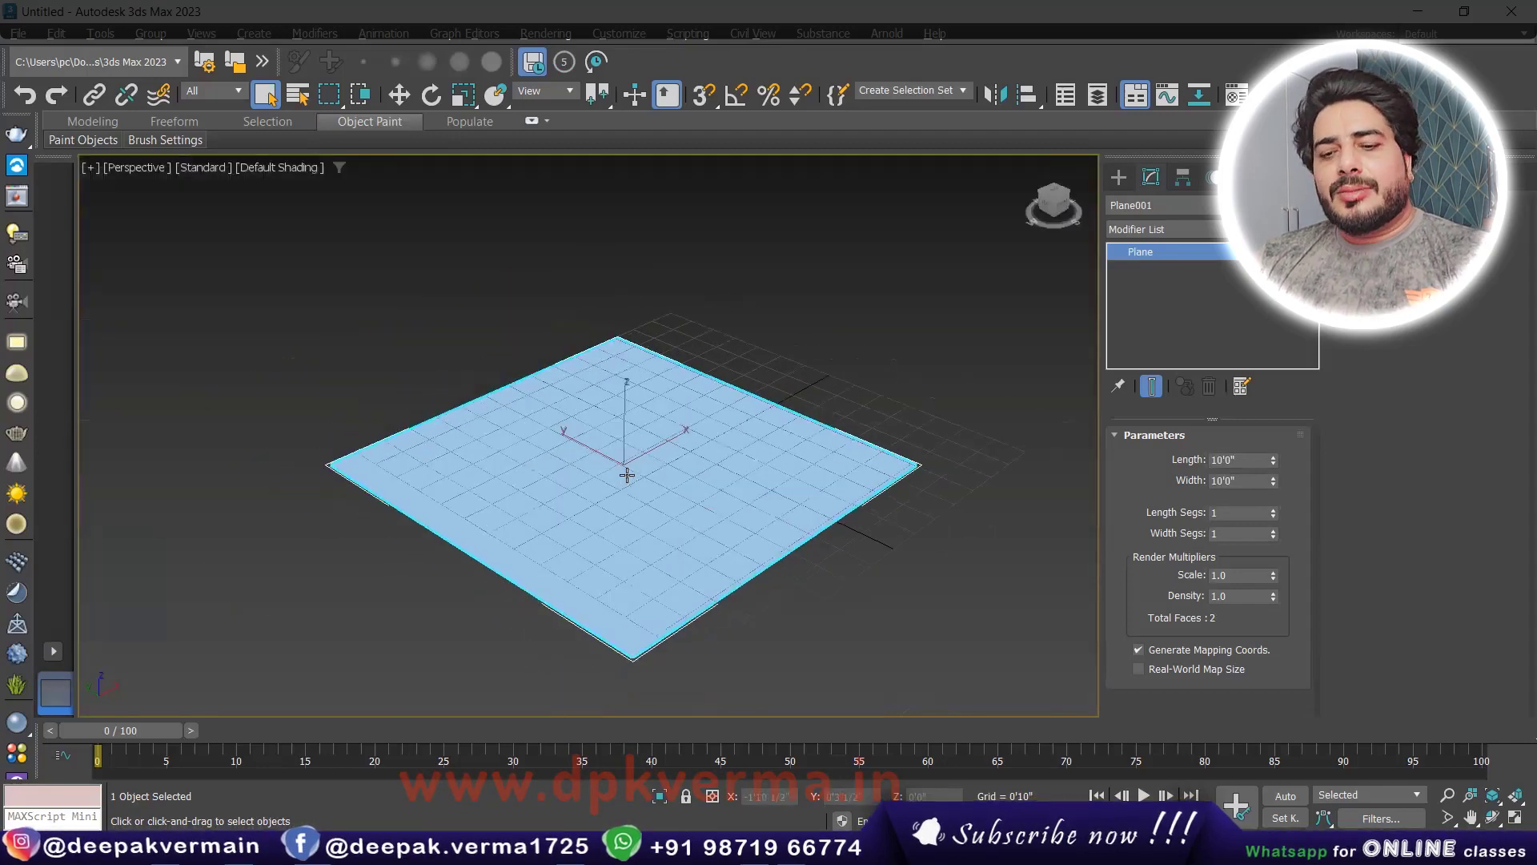
pyautogui.hotkey('alt', 'w')
pyautogui.press('g')
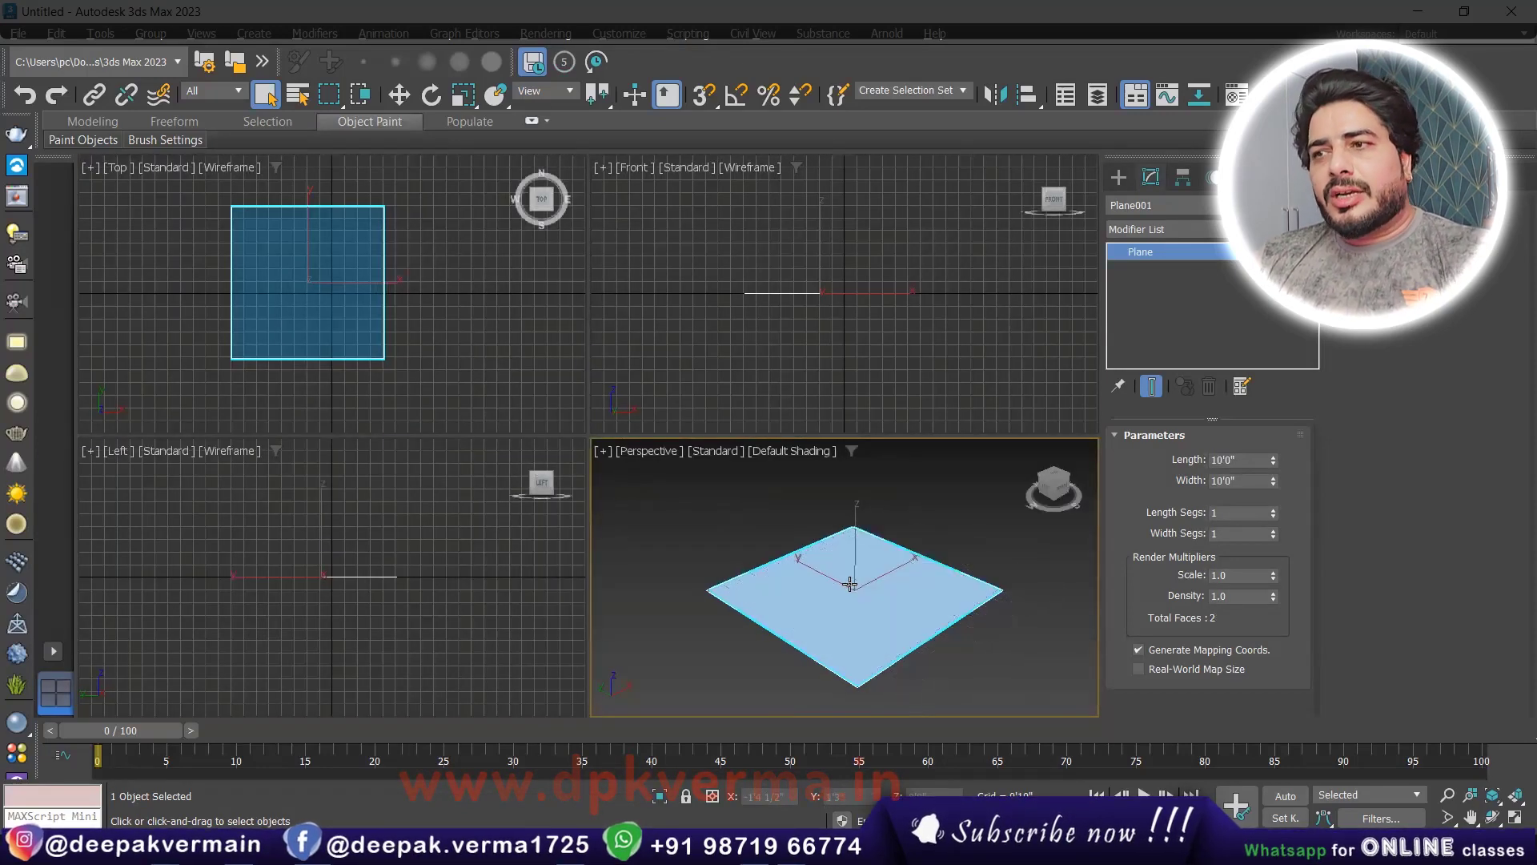
pyautogui.rightClick(858, 492)
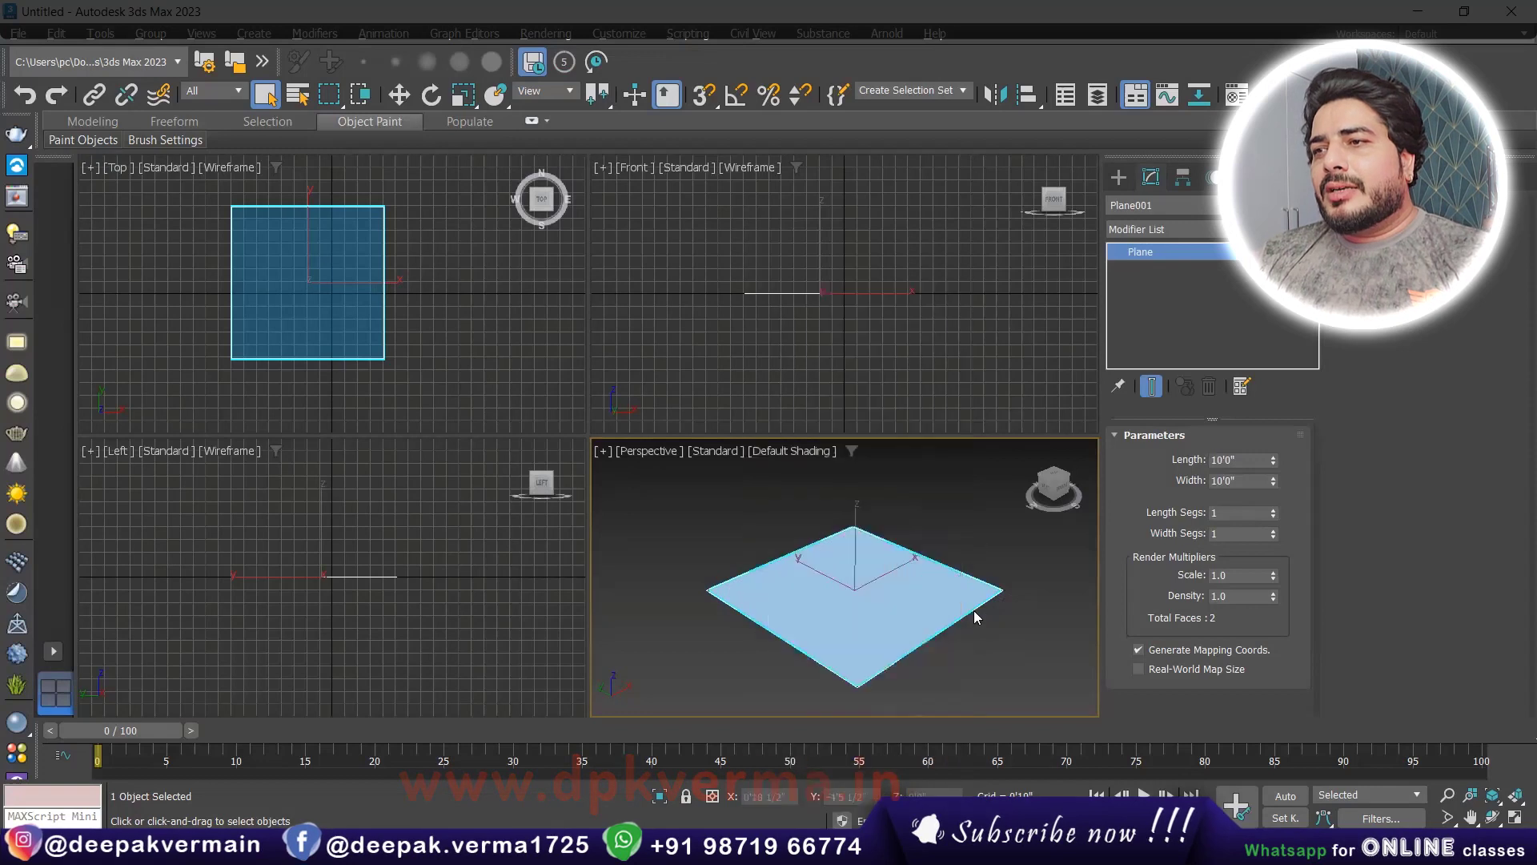
pyautogui.scroll(2, 816, 601)
pyautogui.scroll(-2, 816, 600)
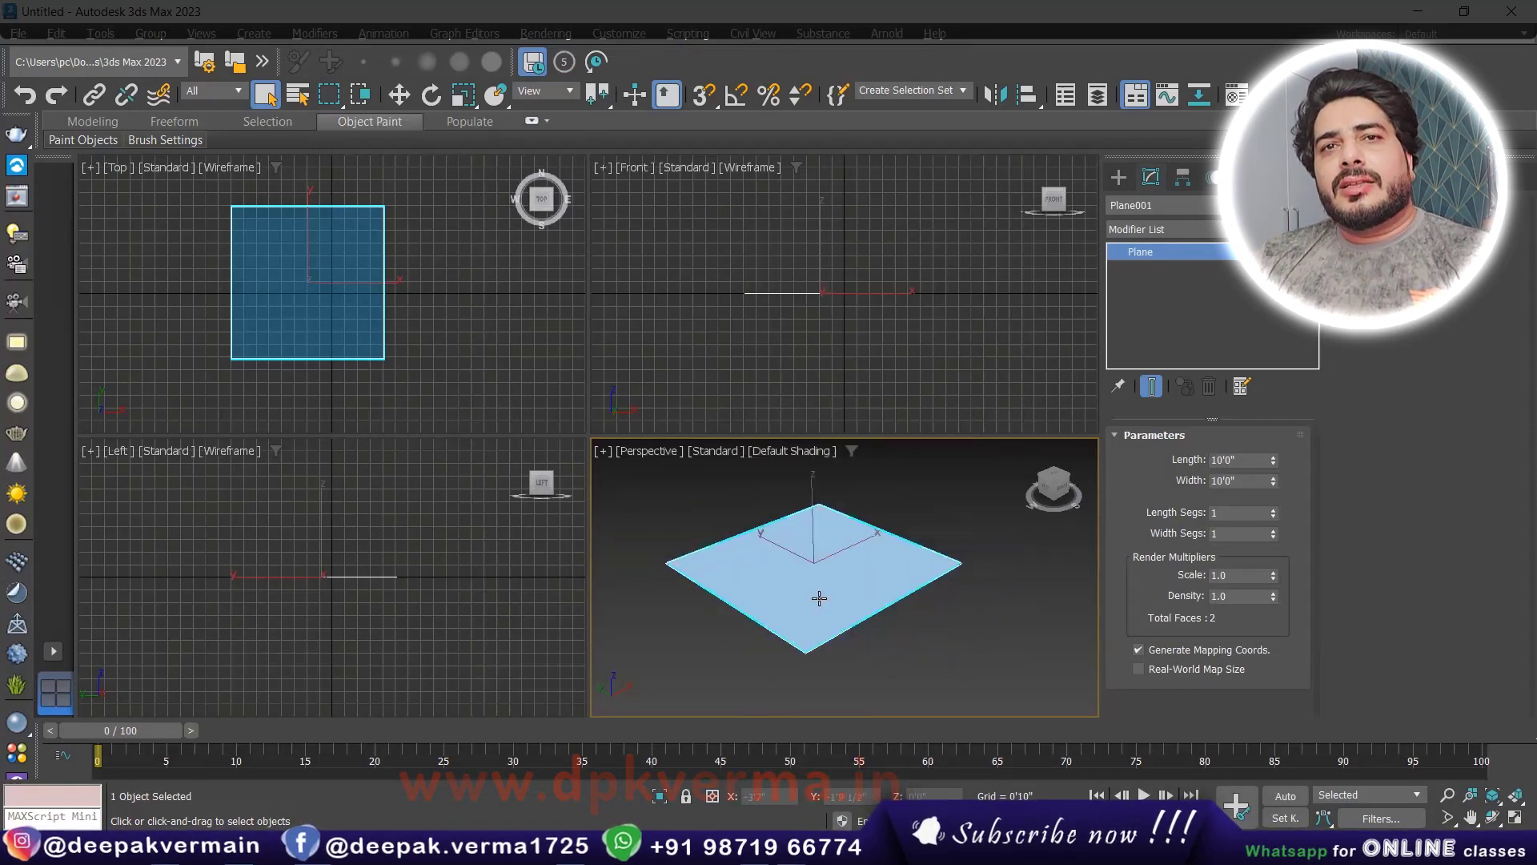
pyautogui.scroll(2, 819, 598)
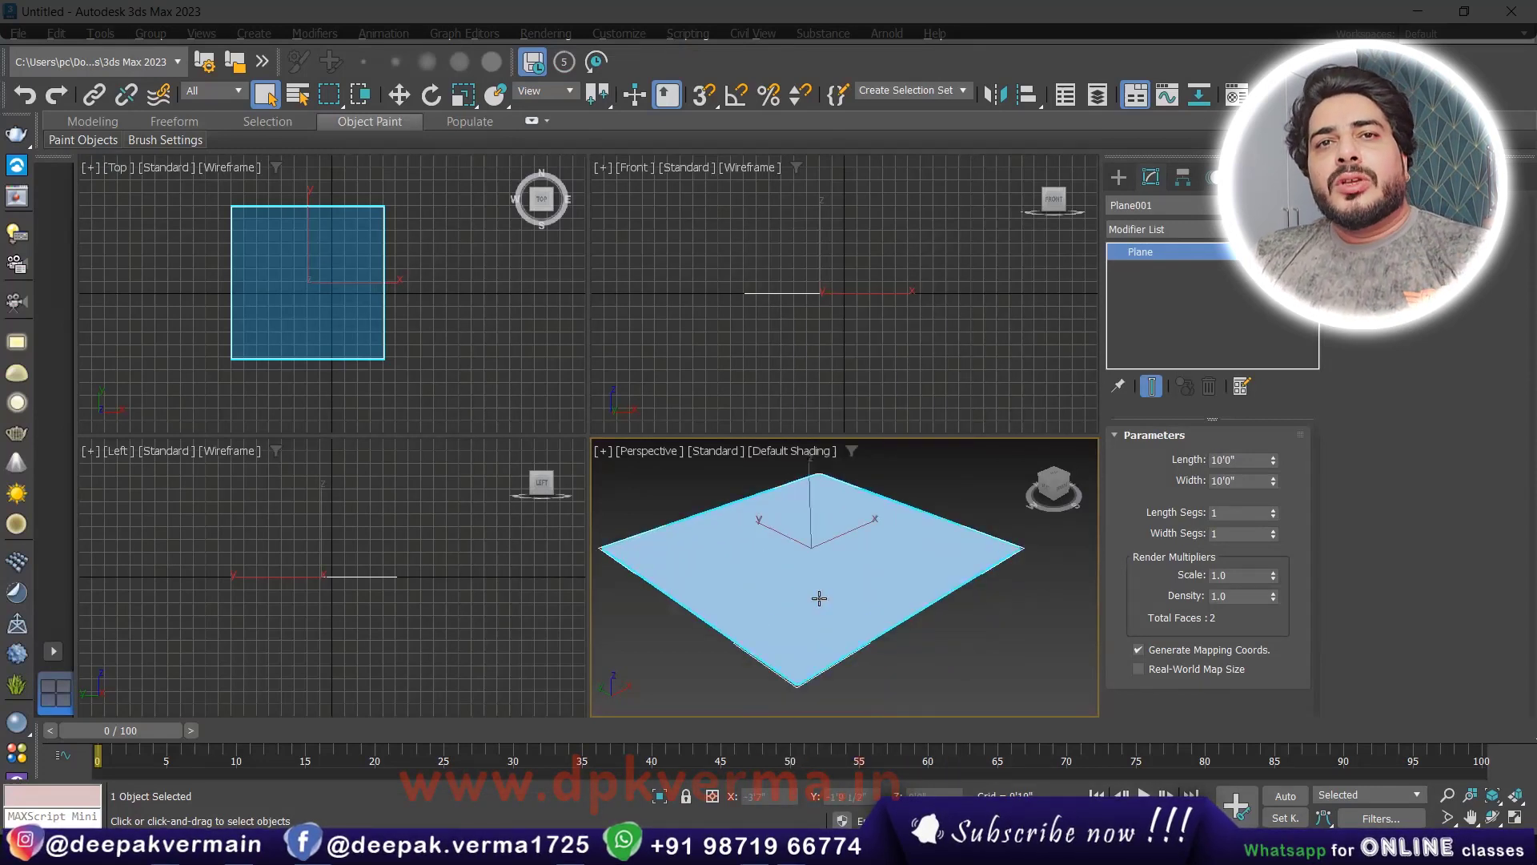
pyautogui.moveTo(819, 598); pyautogui.dragTo(827, 584, button='middle')
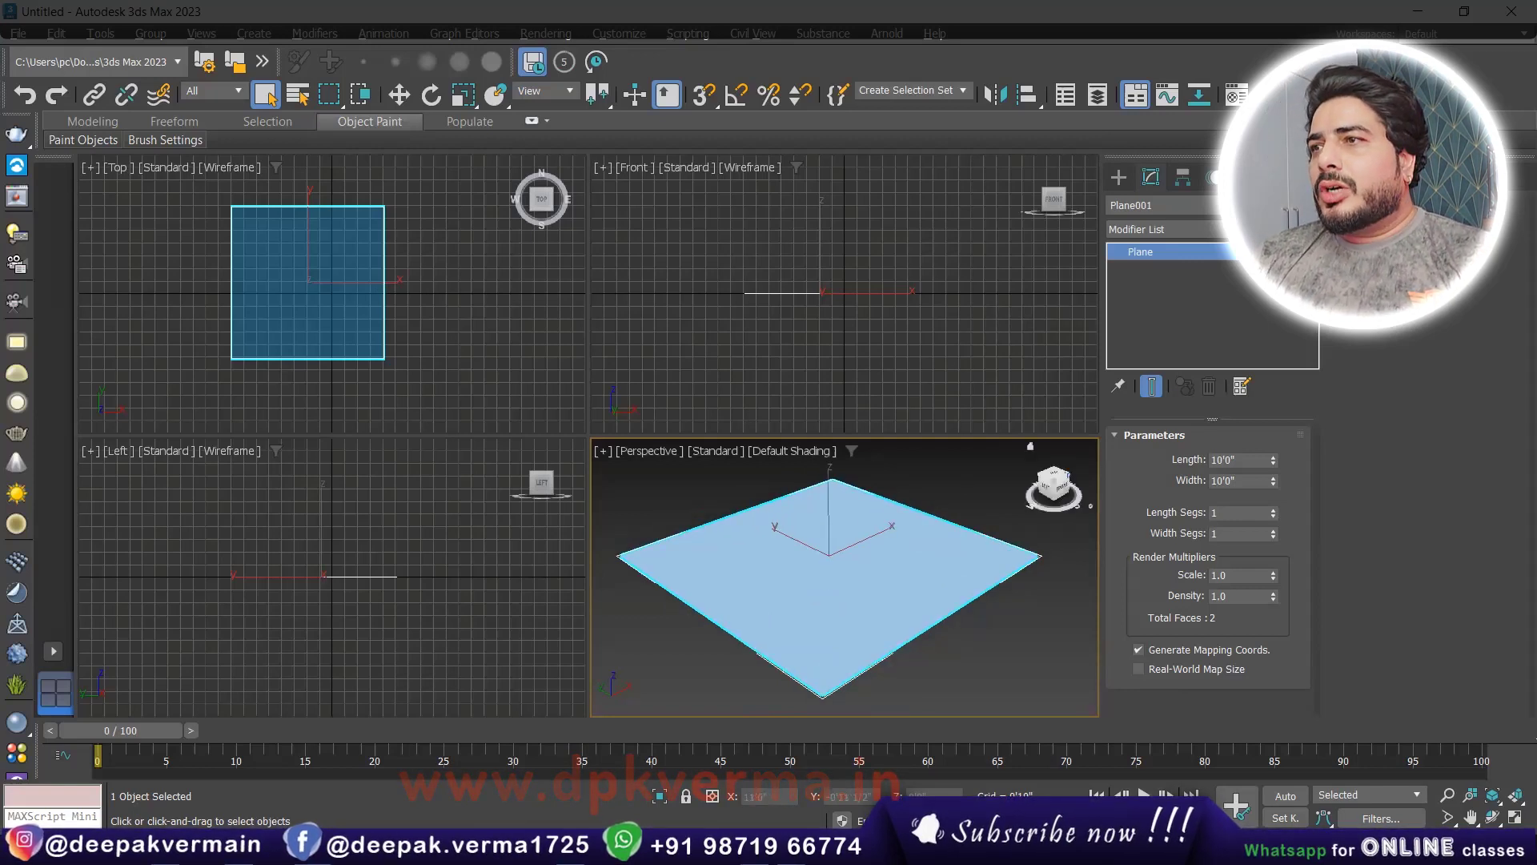
pyautogui.click(1161, 229)
# - Add the FloorGenerator modifier to Plane001
pyautogui.write('f')
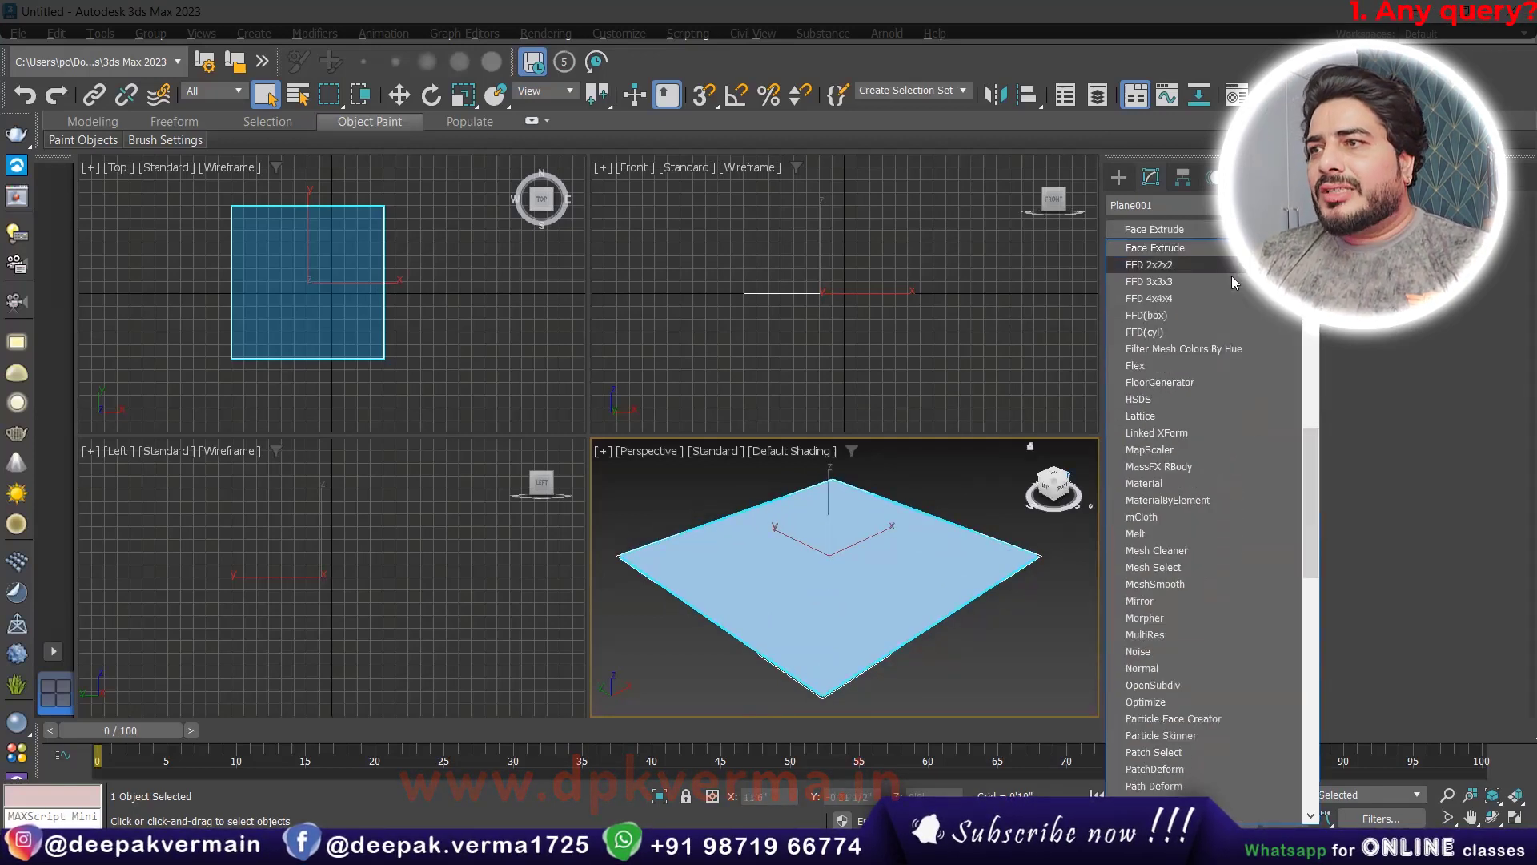
pyautogui.click(1177, 381)
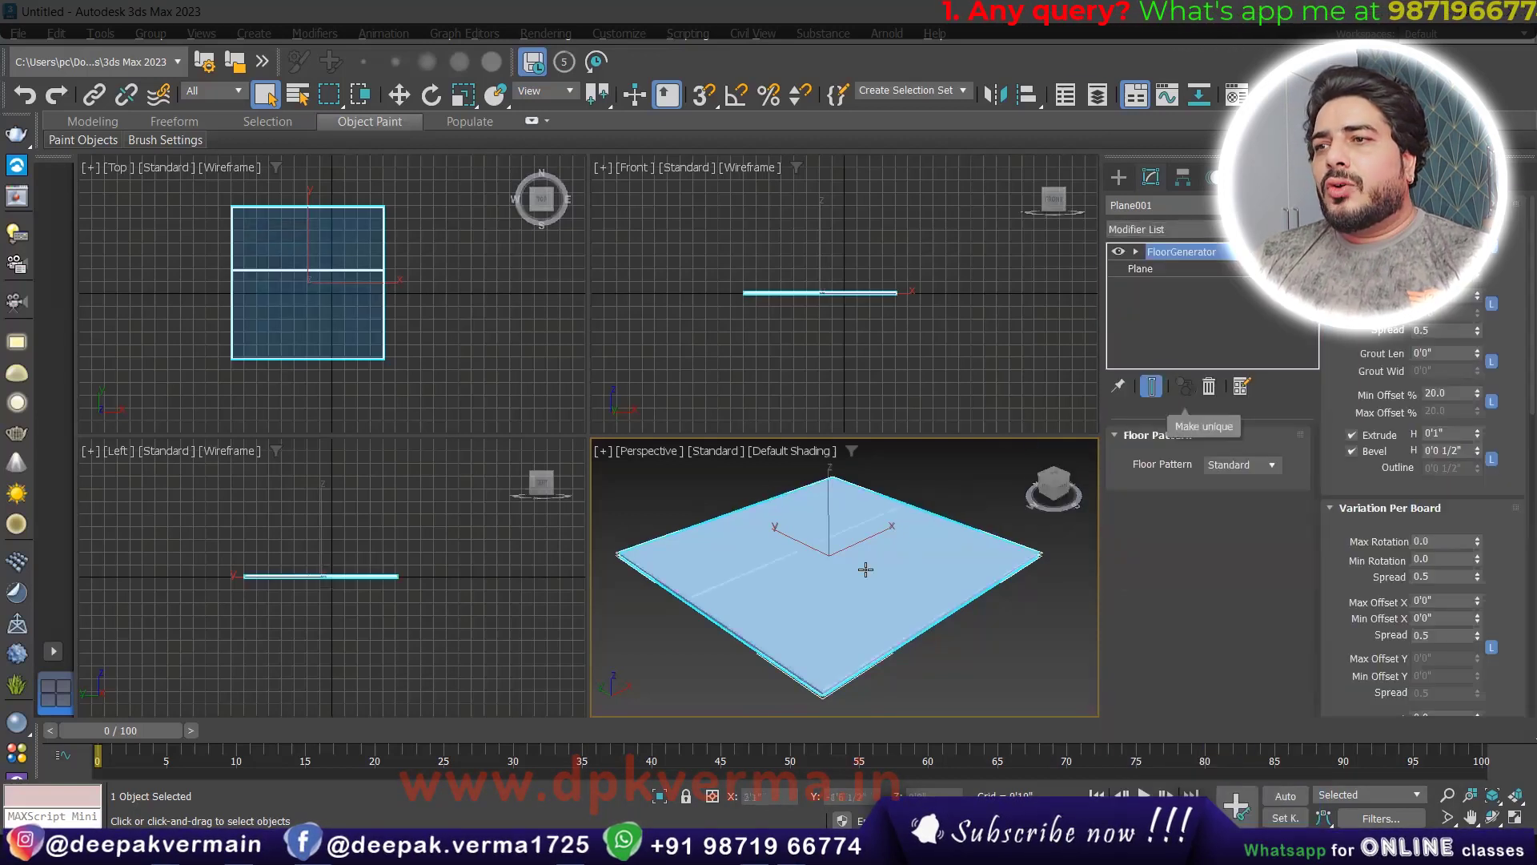
pyautogui.moveTo(832, 572); pyautogui.dragTo(845, 577, button='middle')
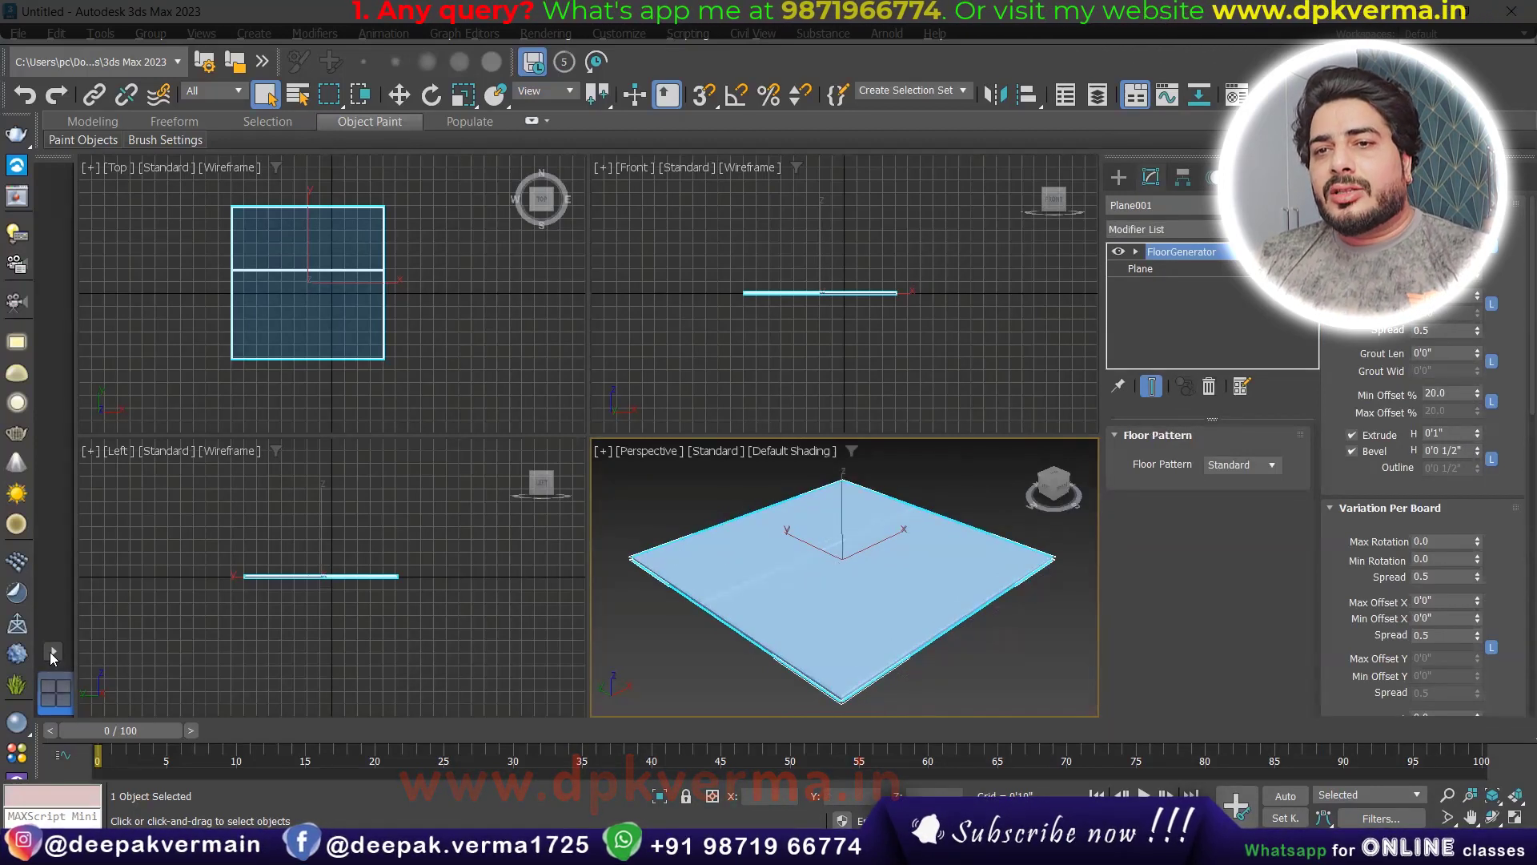
# - Use a two-pane layout with the right pane in shaded Perspective with Edged Faces
pyautogui.click(55, 690)
pyautogui.click(125, 722)
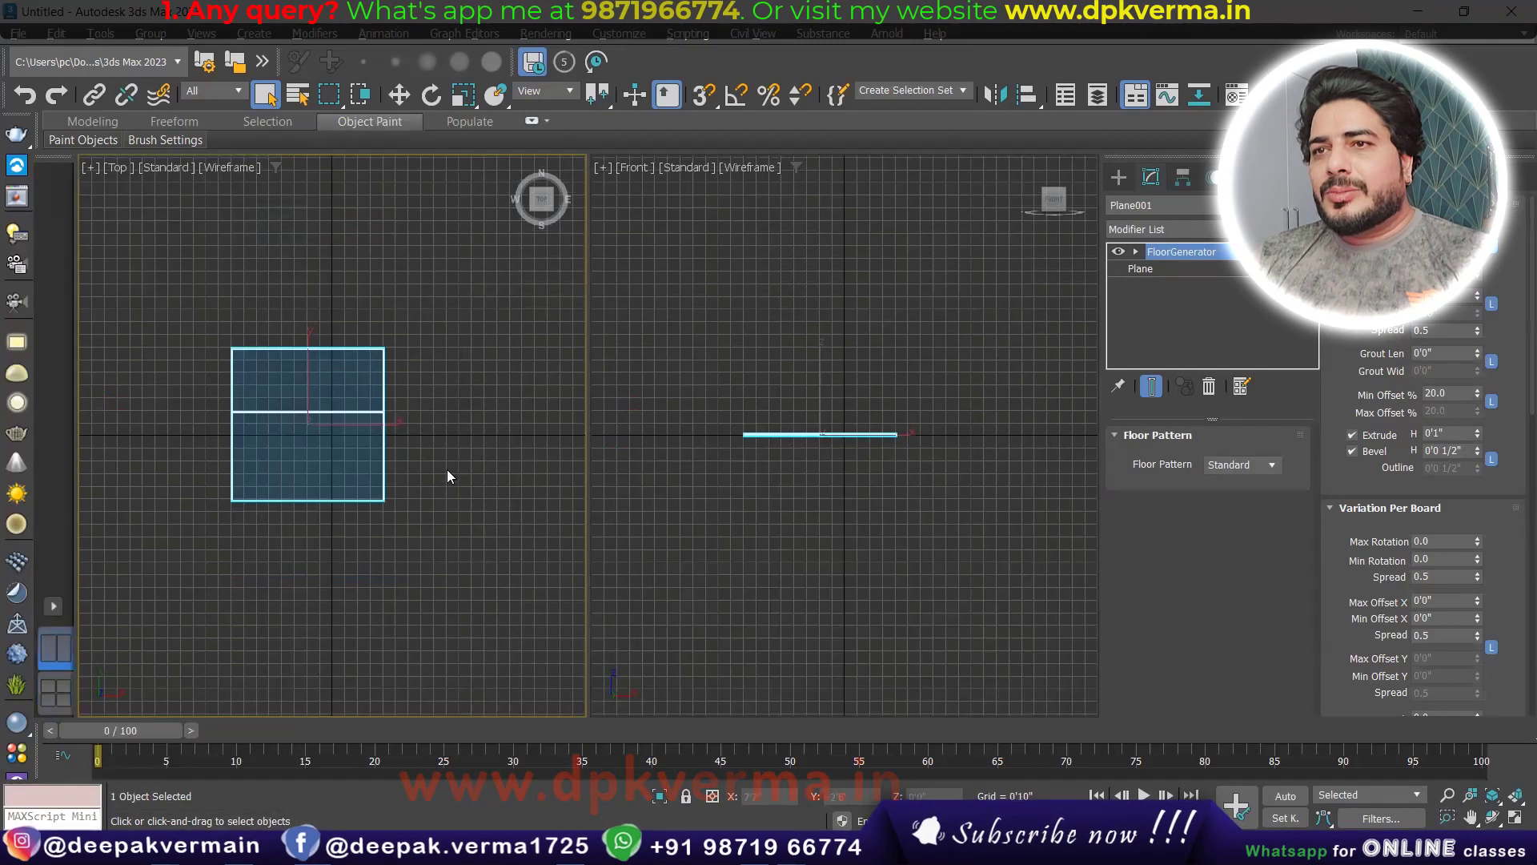
pyautogui.press('p')
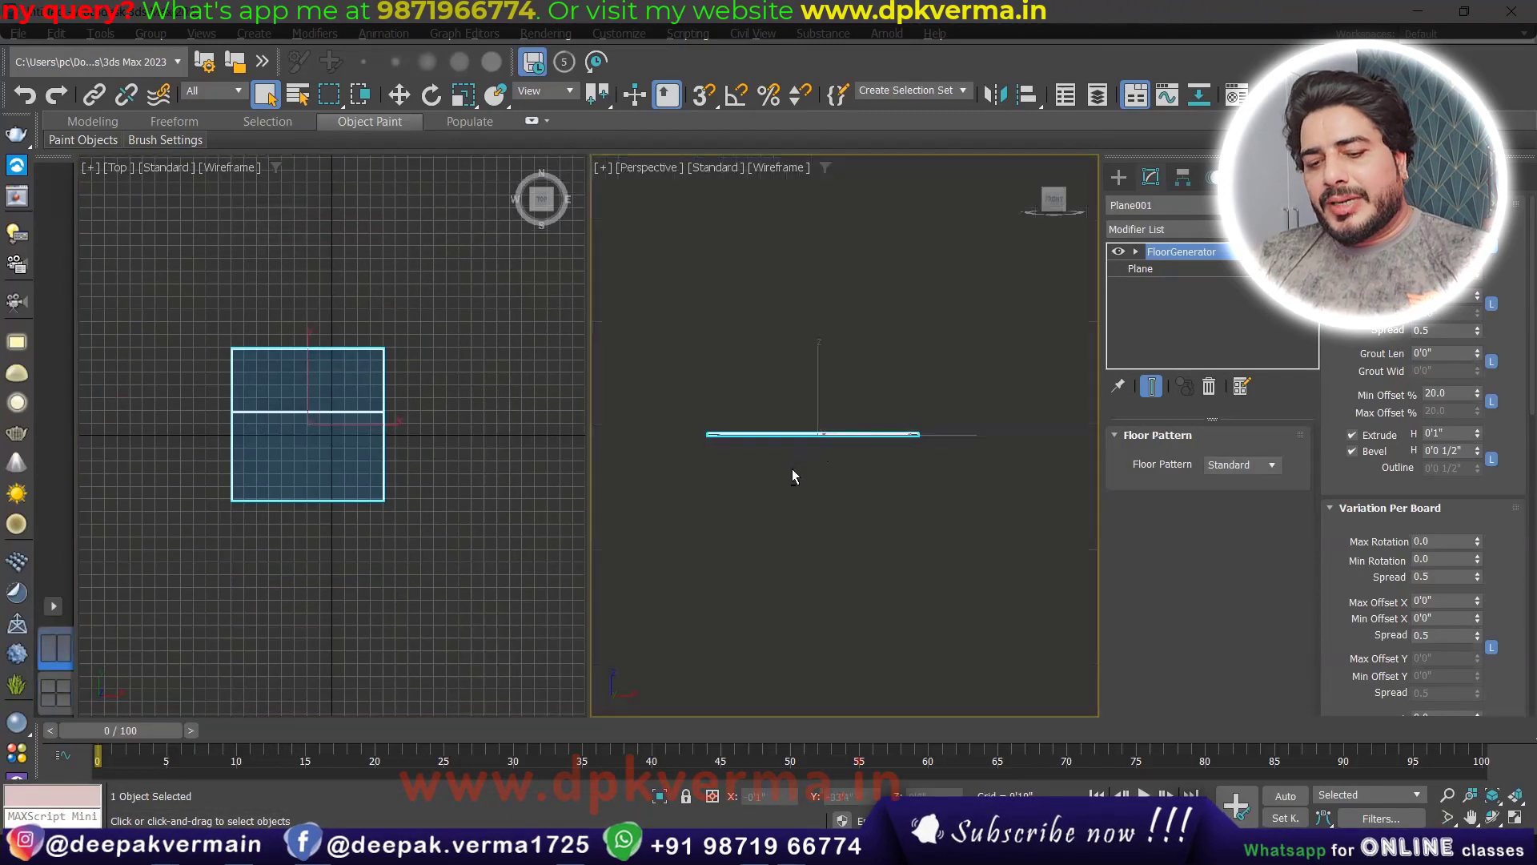
pyautogui.keyDown('alt'); pyautogui.moveTo(791, 468); pyautogui.dragTo(841, 482, button='middle'); pyautogui.keyUp('alt')
pyautogui.press('F3')
pyautogui.scroll(3, 840, 482)
pyautogui.press('F4')
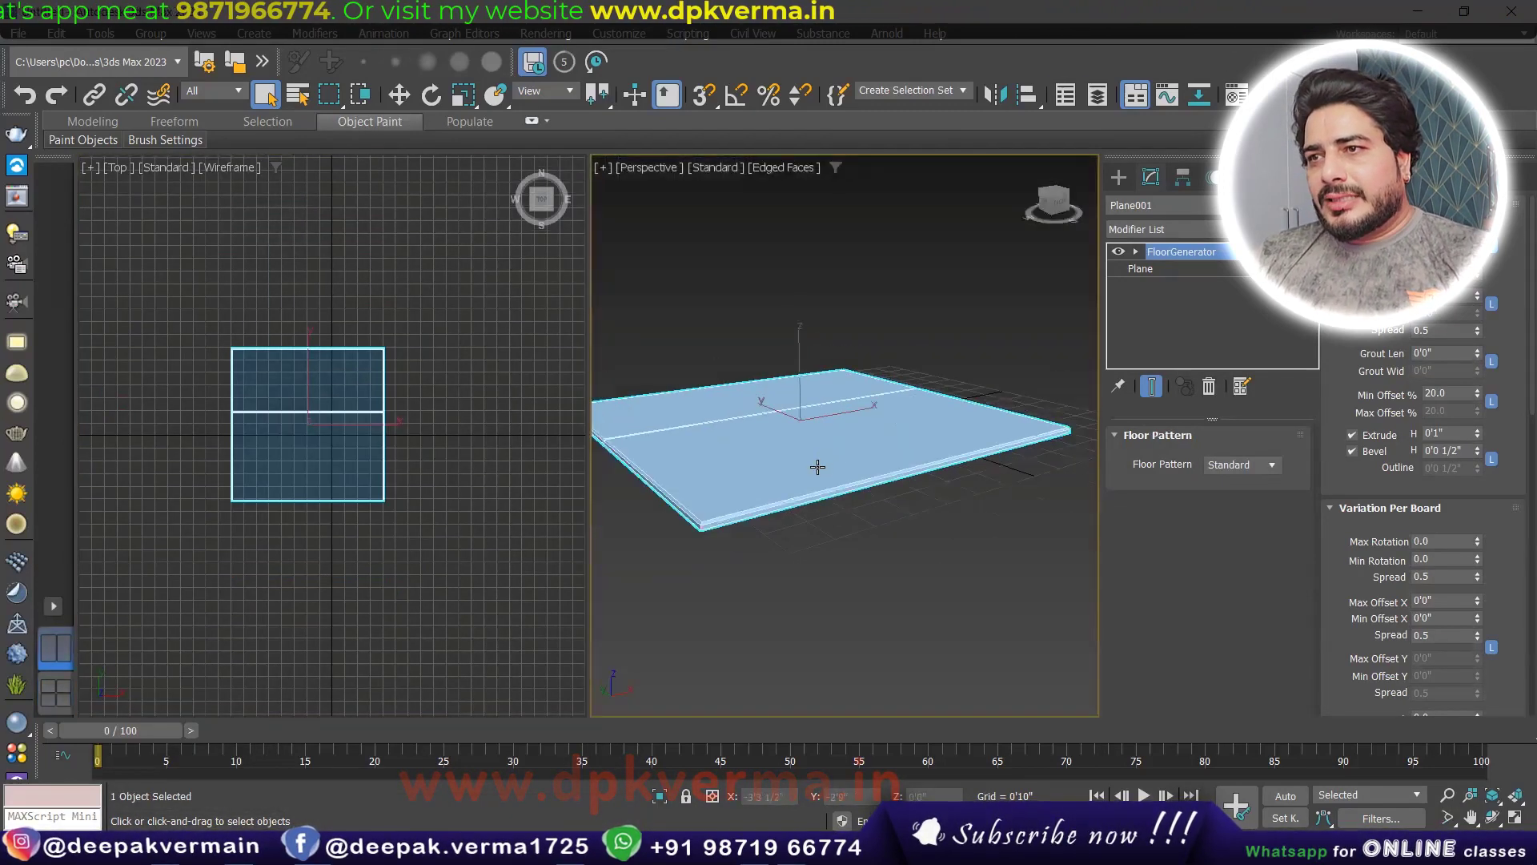
pyautogui.scroll(3, 816, 463)
pyautogui.scroll(3, 854, 490)
# - Zoom the top view and select the plane to show its FloorGenerator settings
pyautogui.click(248, 471)
pyautogui.scroll(5, 248, 465)
pyautogui.scroll(-2, 316, 469)
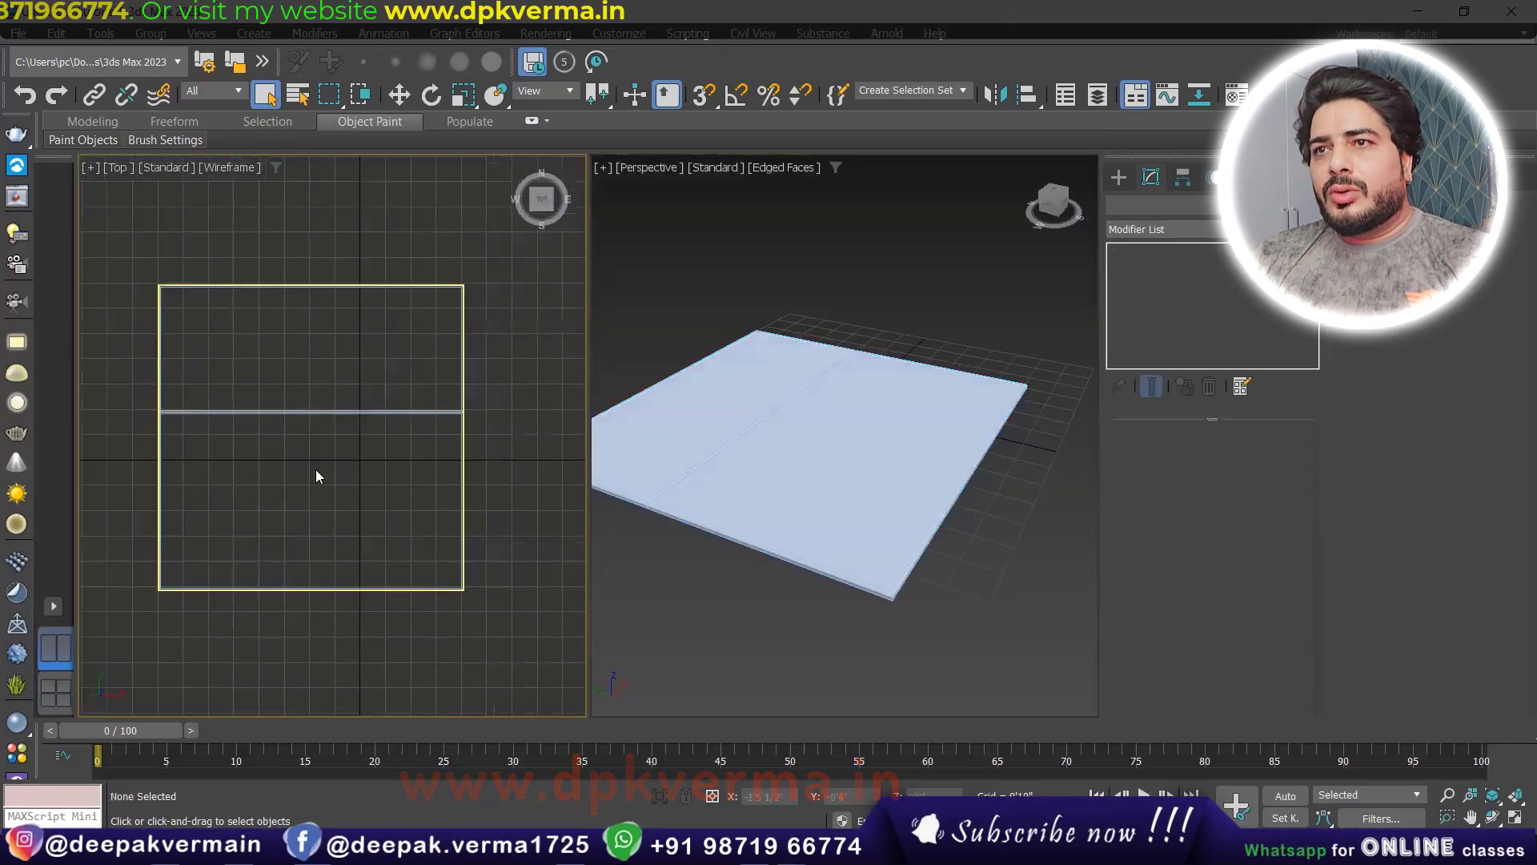
pyautogui.scroll(2, 316, 469)
pyautogui.click(721, 462)
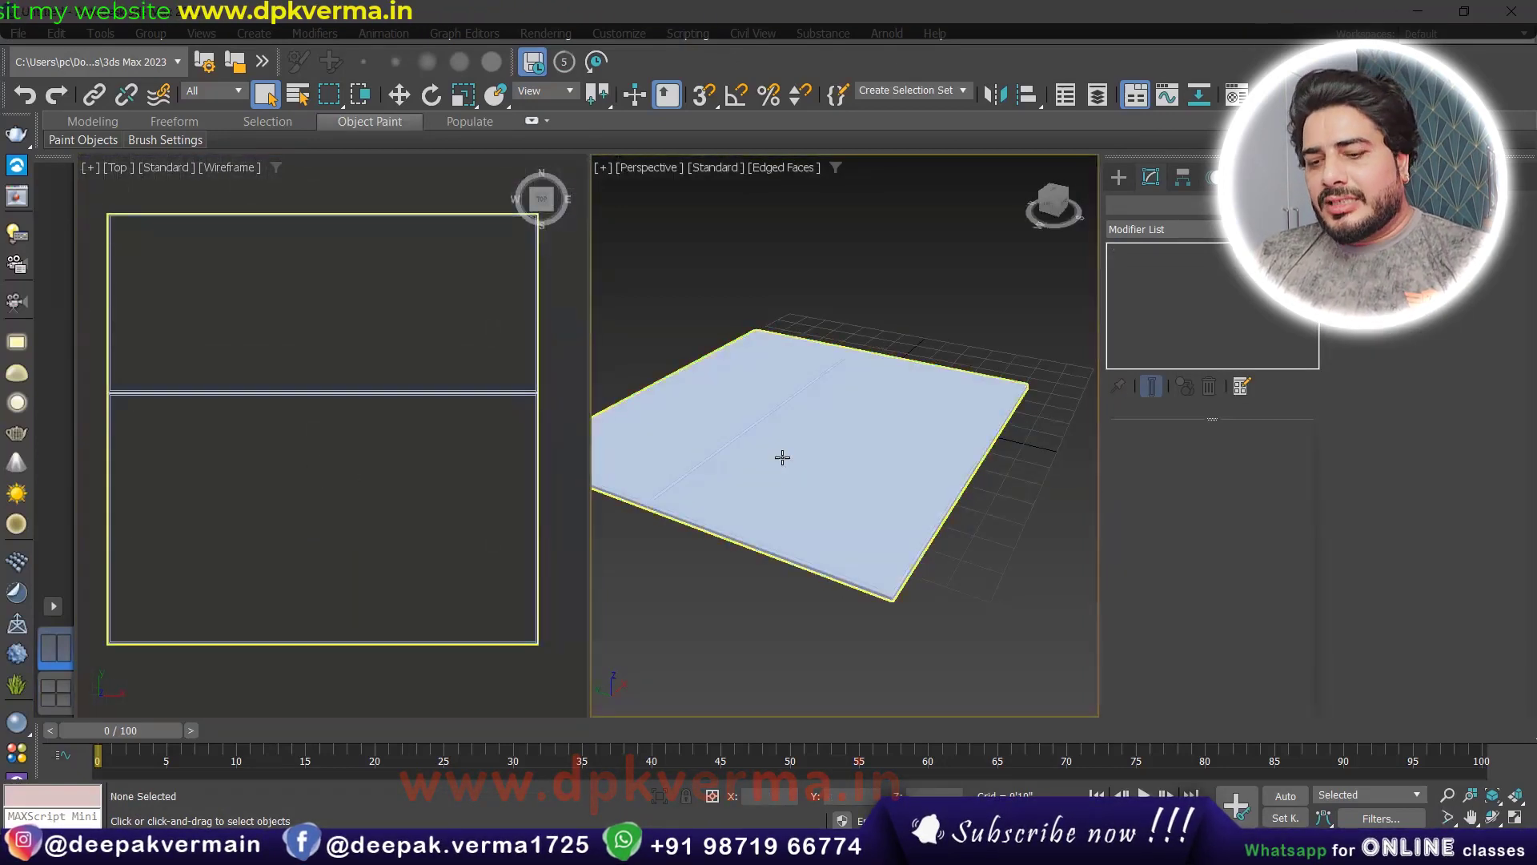
pyautogui.click(842, 464)
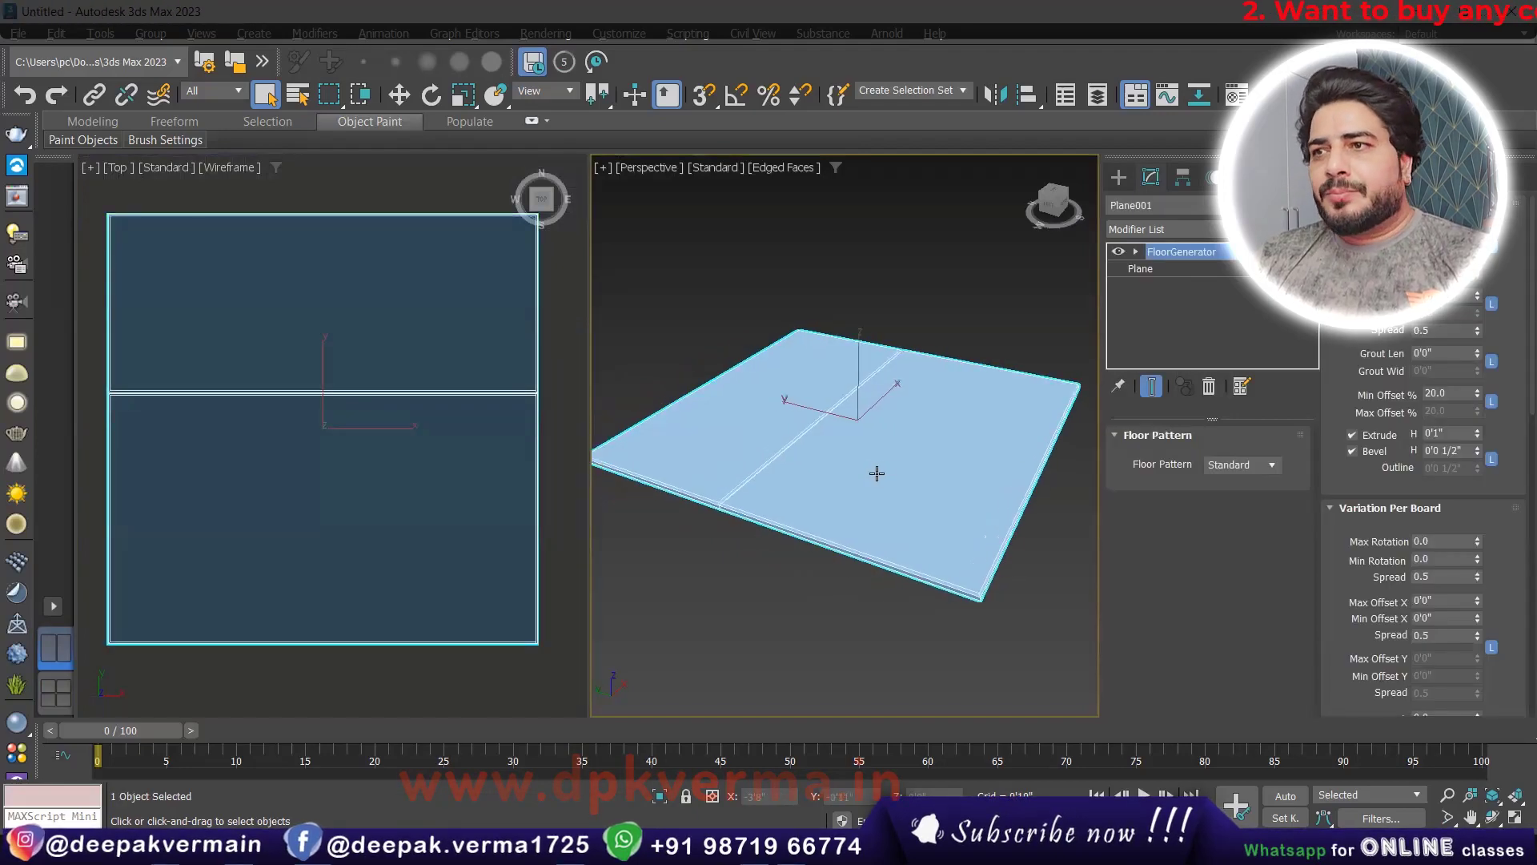
pyautogui.moveTo(876, 473)
pyautogui.keyDown('alt'); pyautogui.mouseDown(button='middle')
pyautogui.moveTo(949, 518)
pyautogui.moveTo(919, 526)
pyautogui.mouseUp(button='middle'); pyautogui.keyUp('alt')
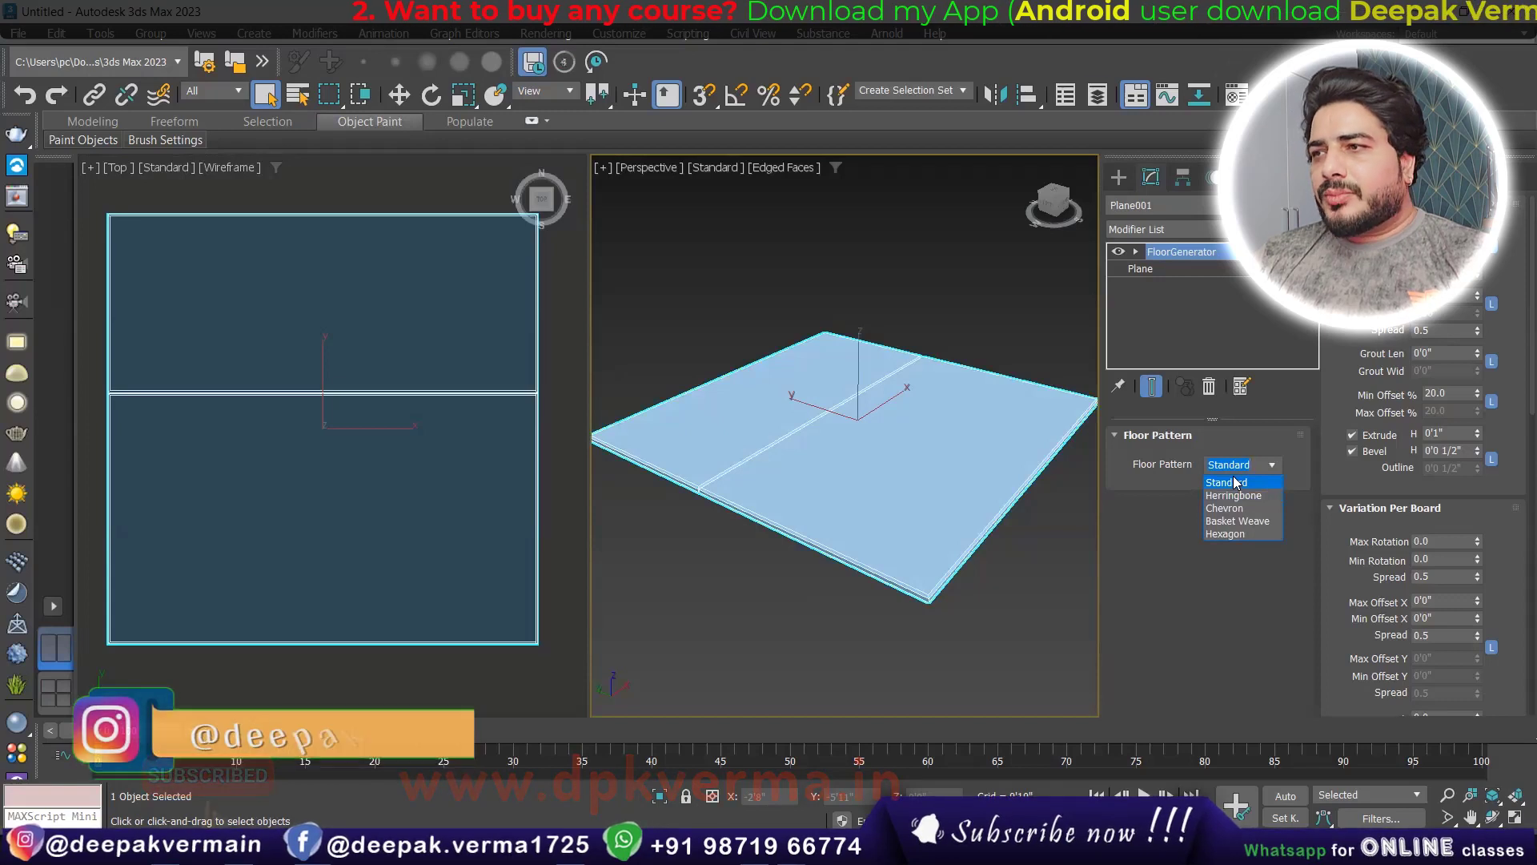
pyautogui.click(1234, 482)
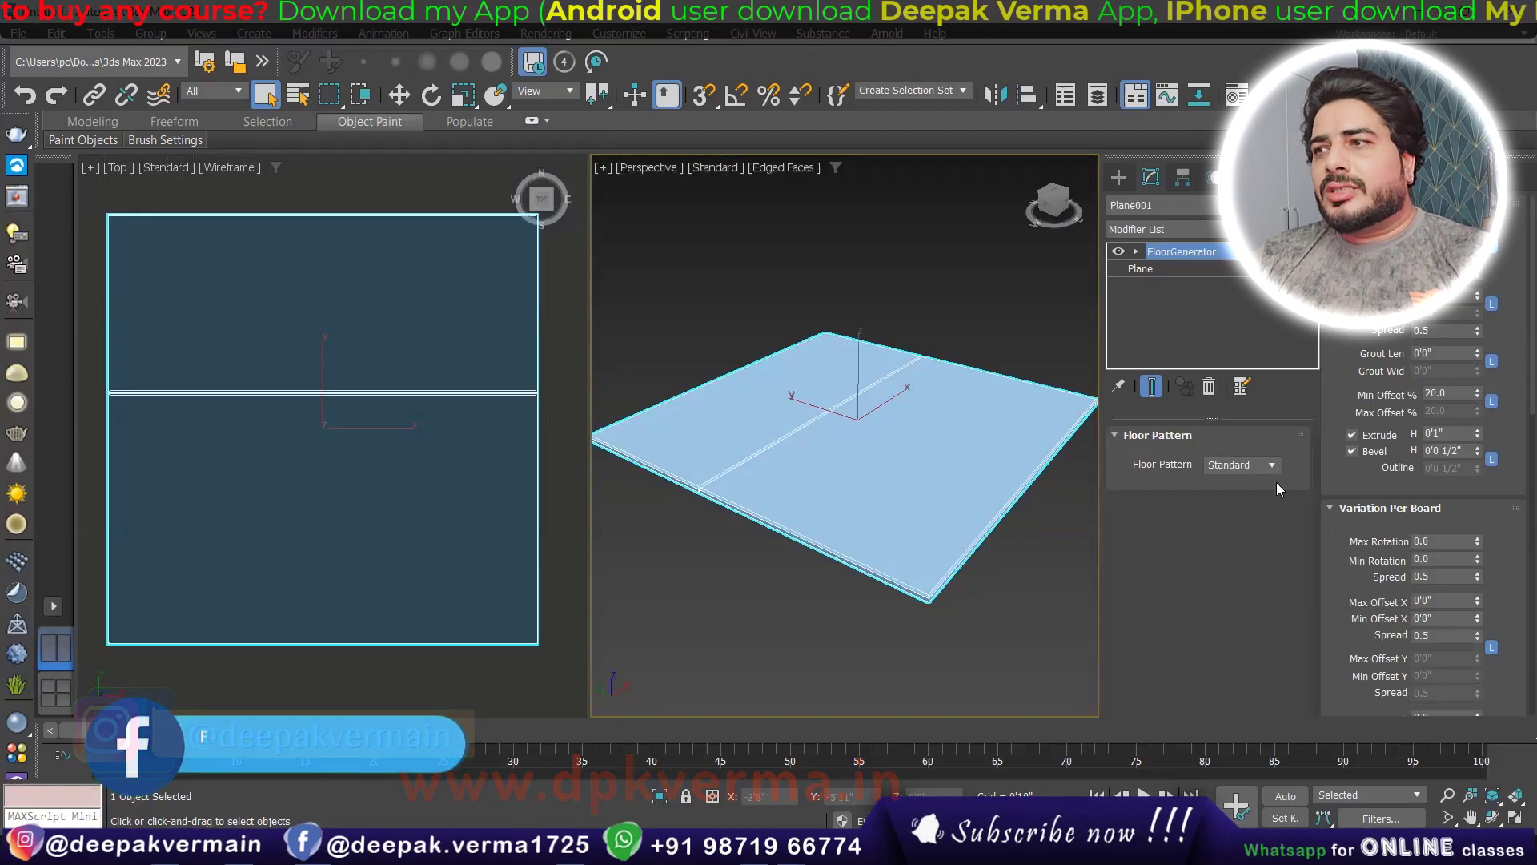
pyautogui.click(1271, 465)
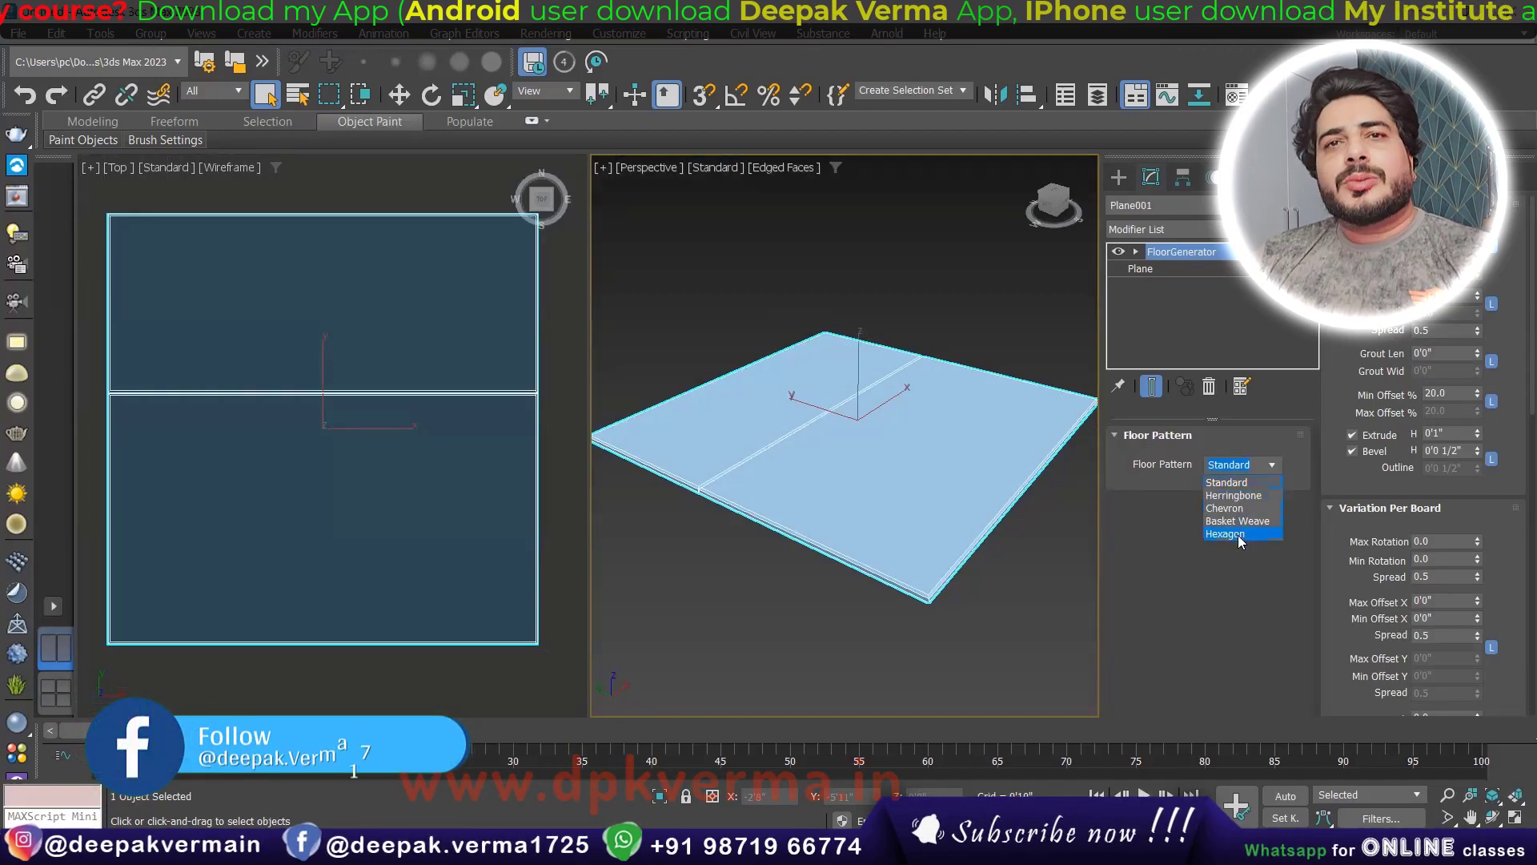
pyautogui.click(1274, 466)
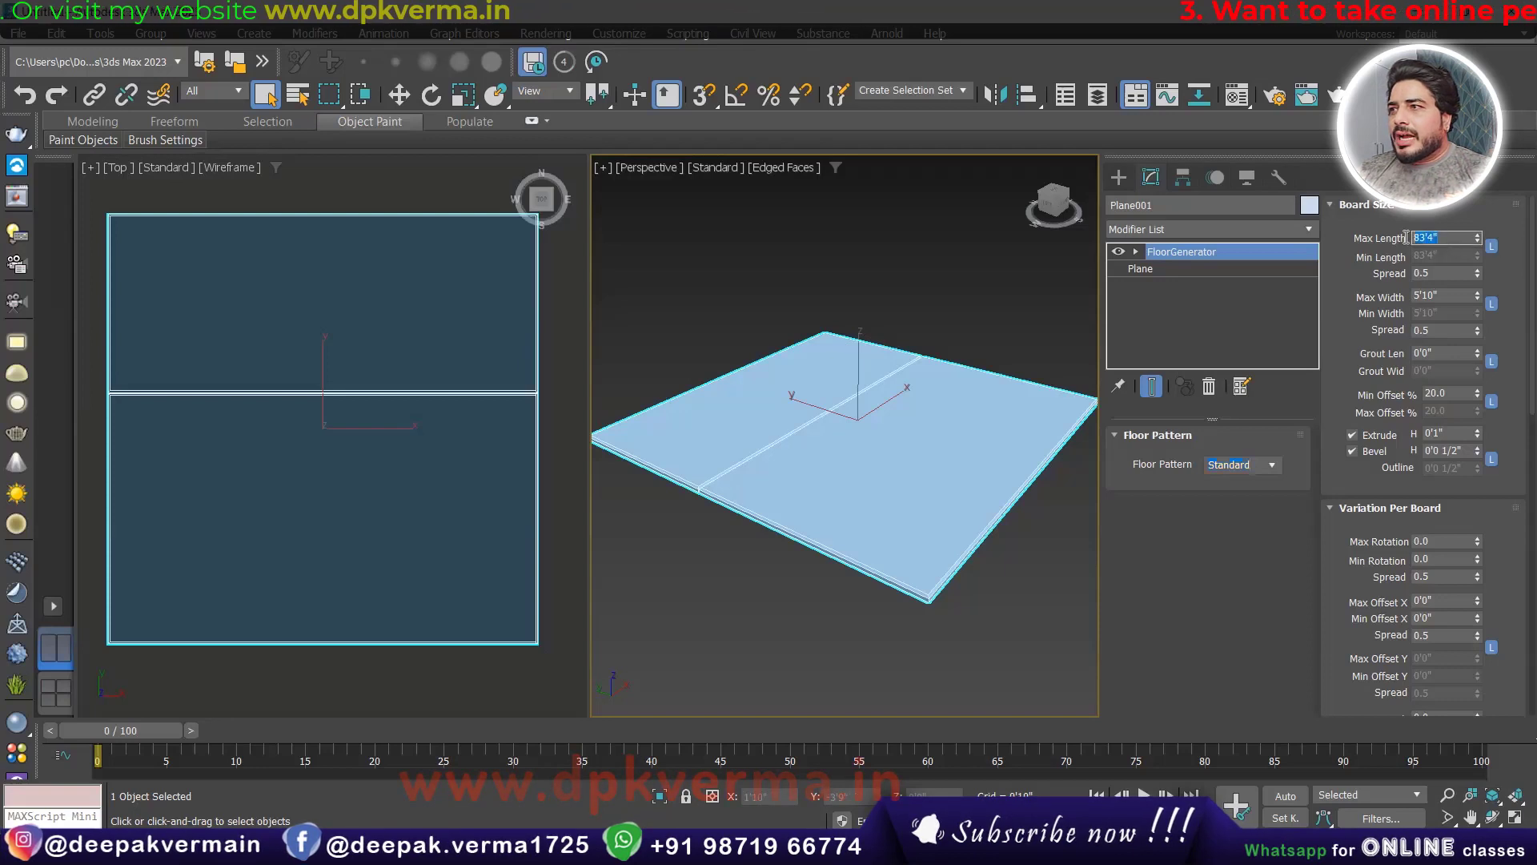
# - Set FloorGenerator Max Length and Max Width to 2'0" and zoom in on the tiles
pyautogui.press('Return')
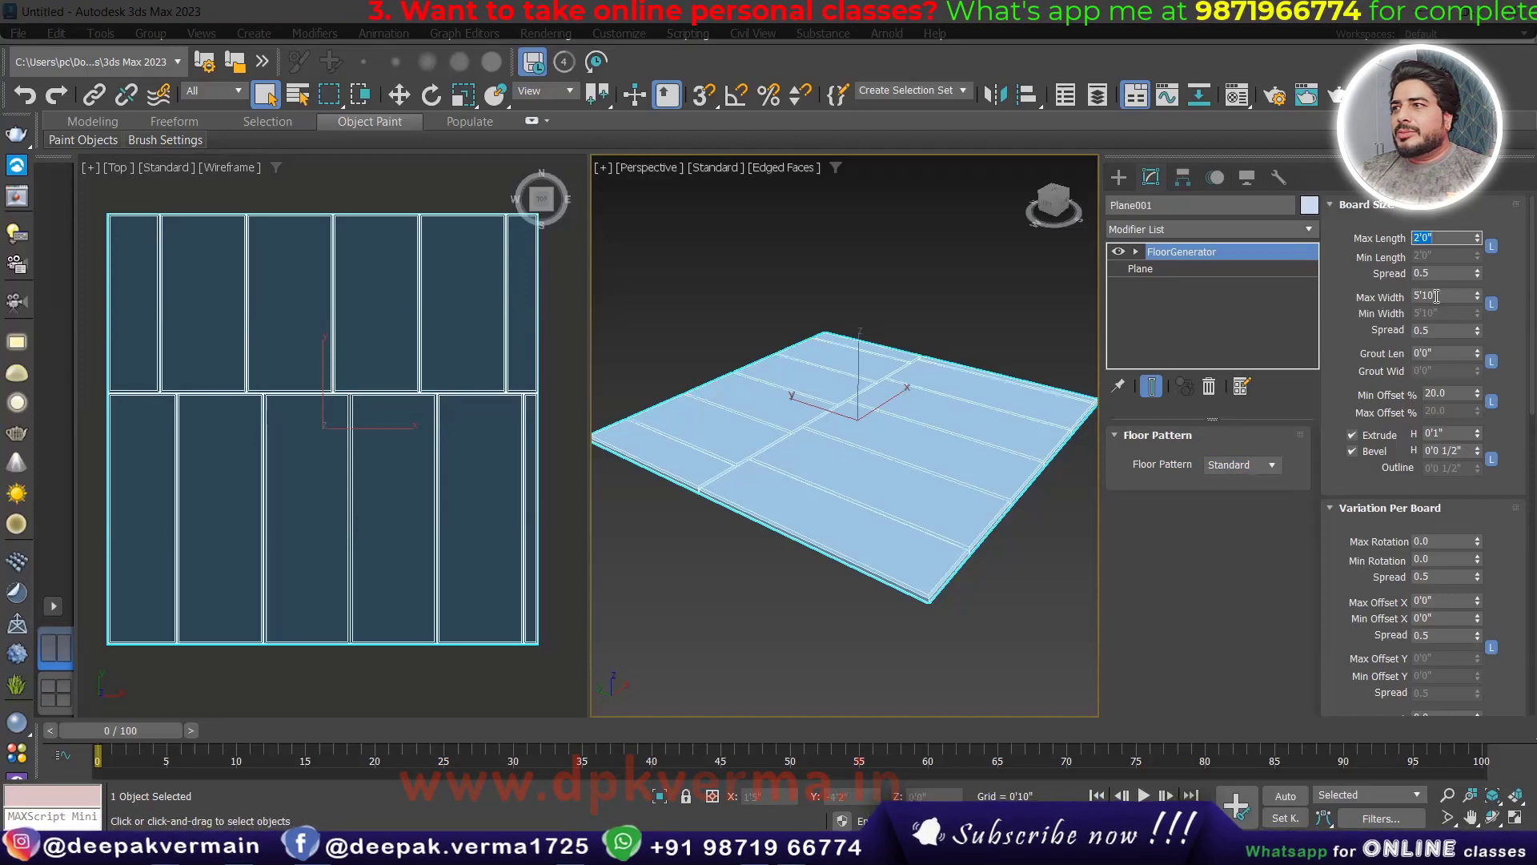
pyautogui.write('2')
pyautogui.press('Return')
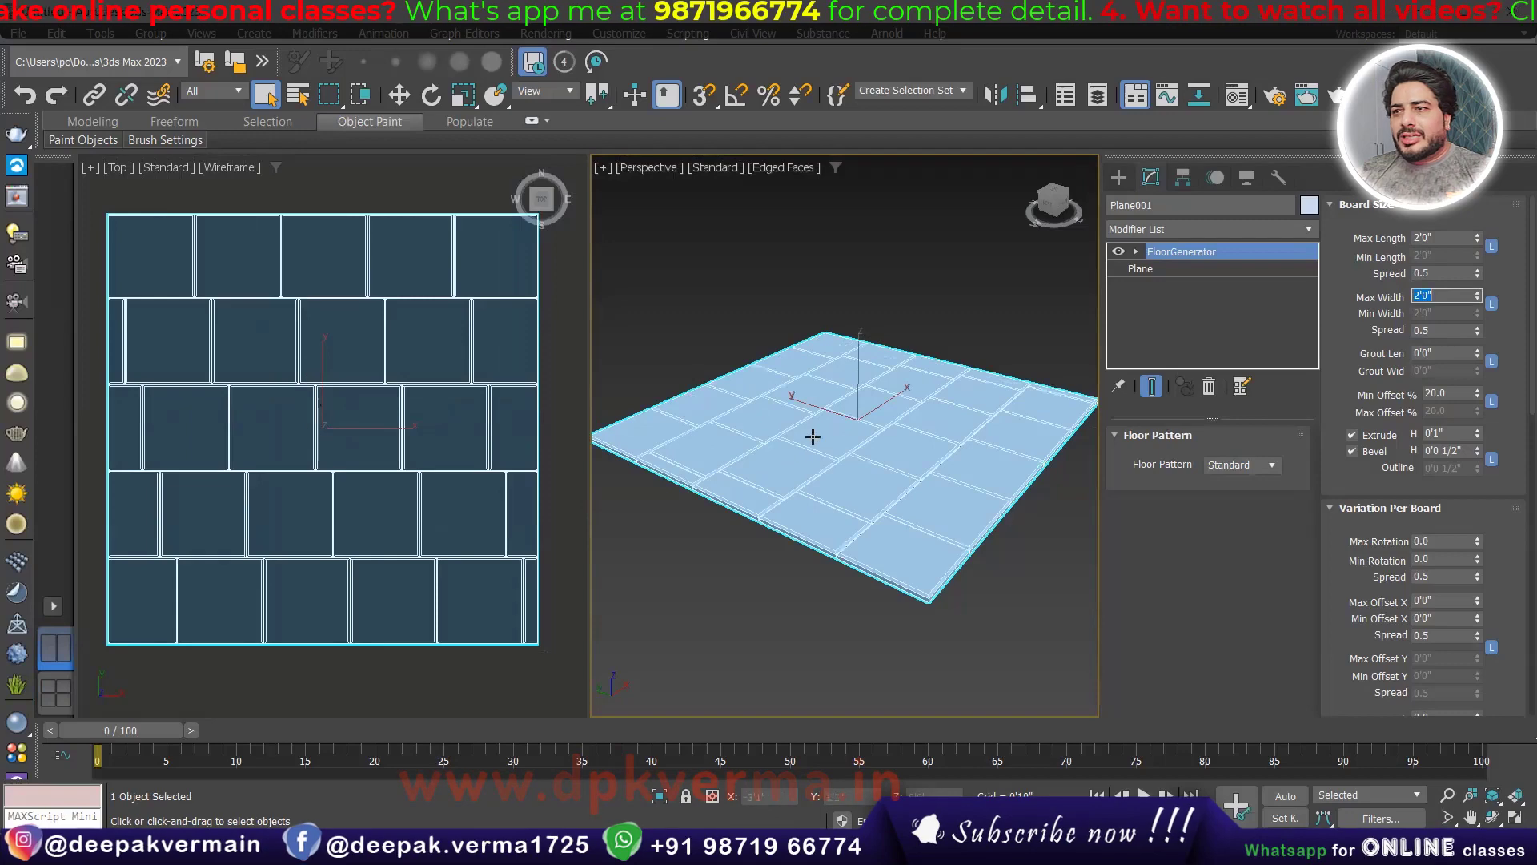
pyautogui.scroll(3, 877, 452)
pyautogui.scroll(3, 880, 584)
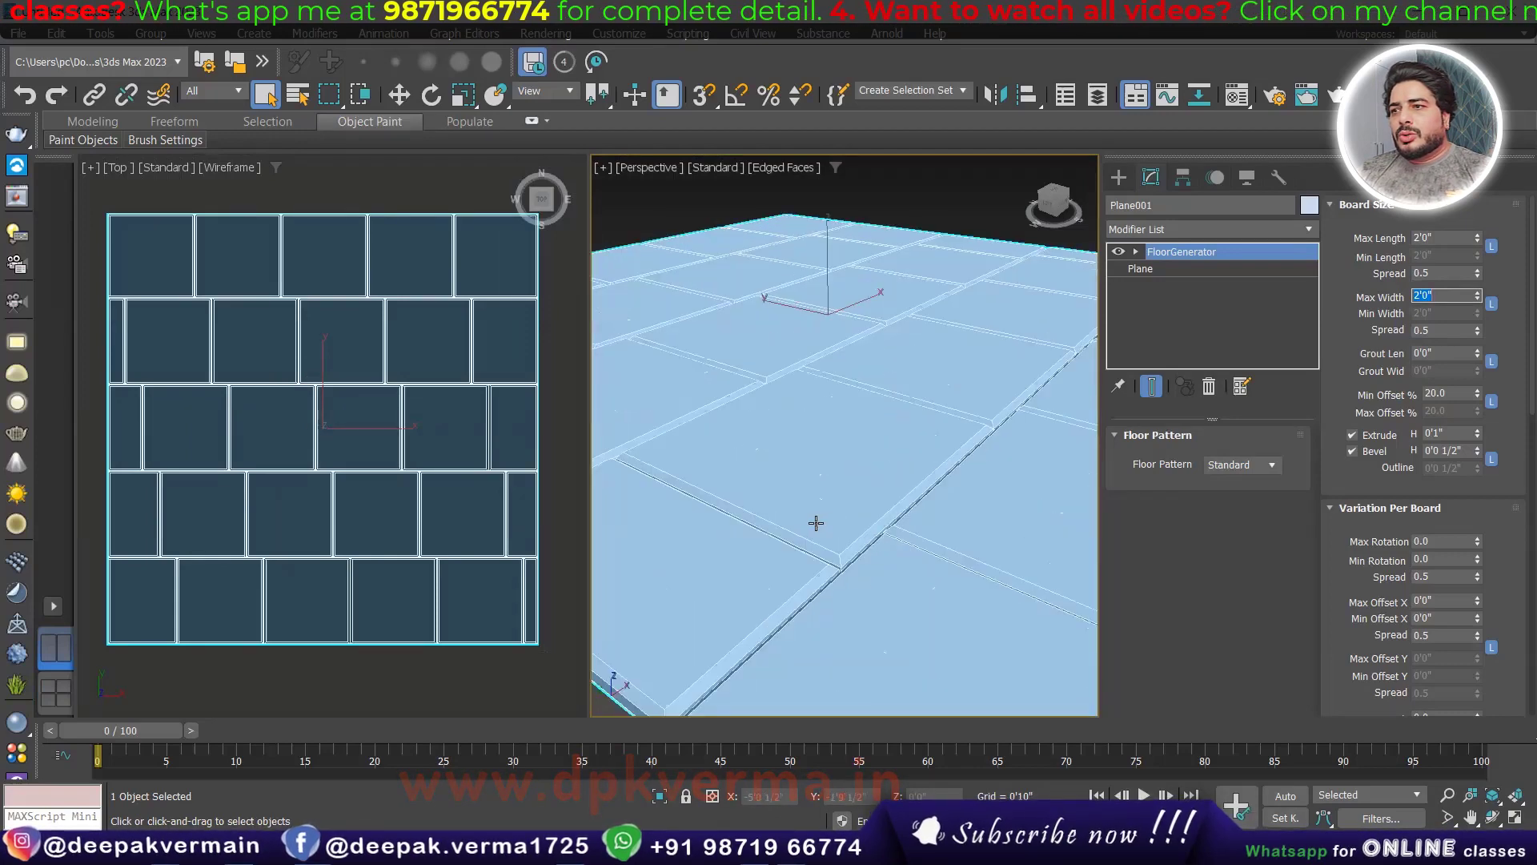
pyautogui.scroll(2, 848, 508)
pyautogui.scroll(2, 834, 542)
pyautogui.scroll(3, 840, 575)
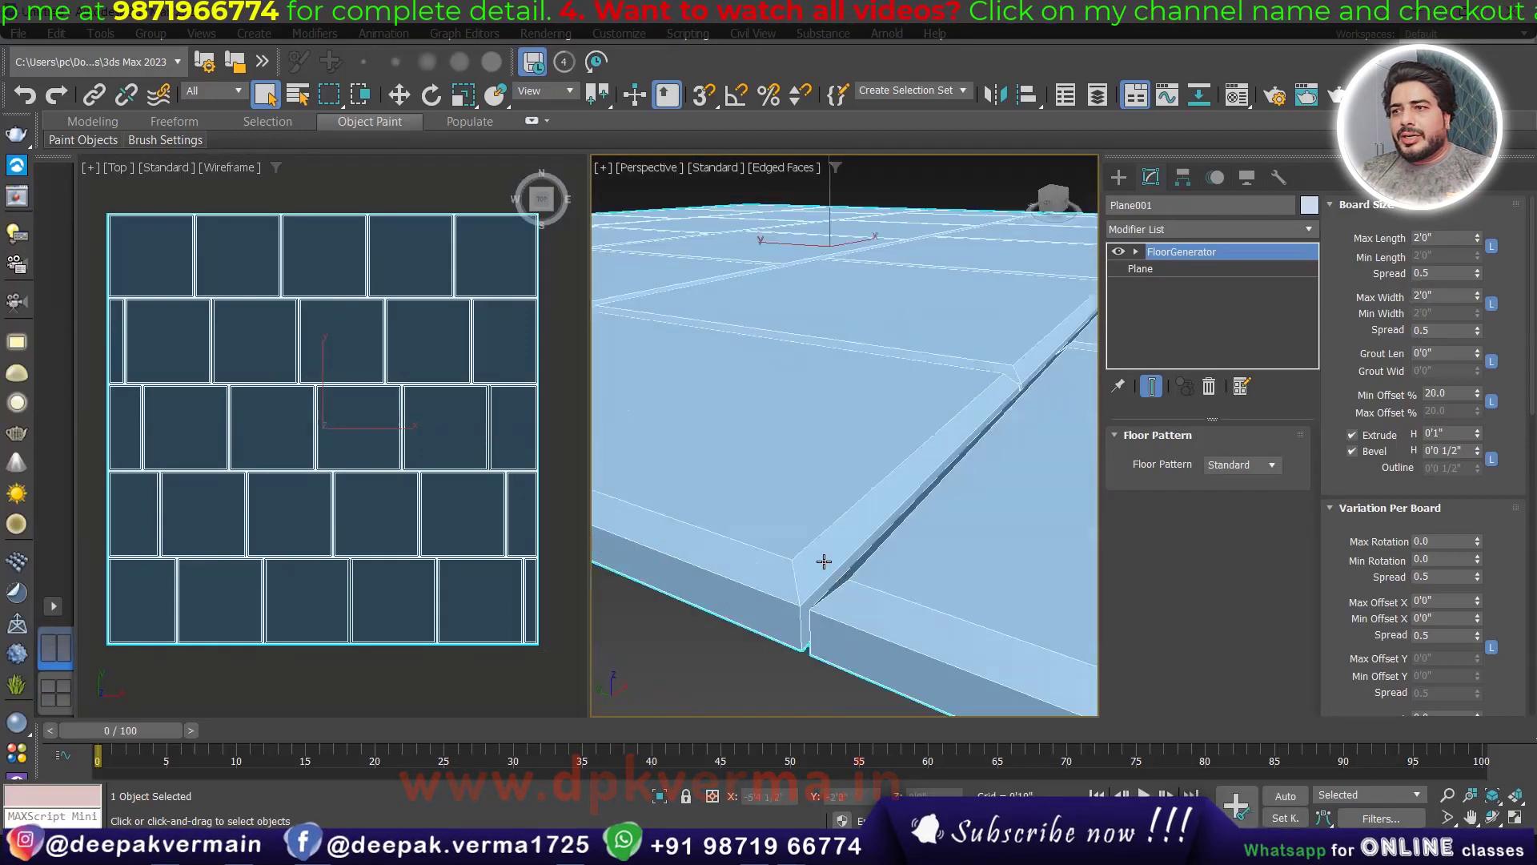
pyautogui.scroll(2, 805, 582)
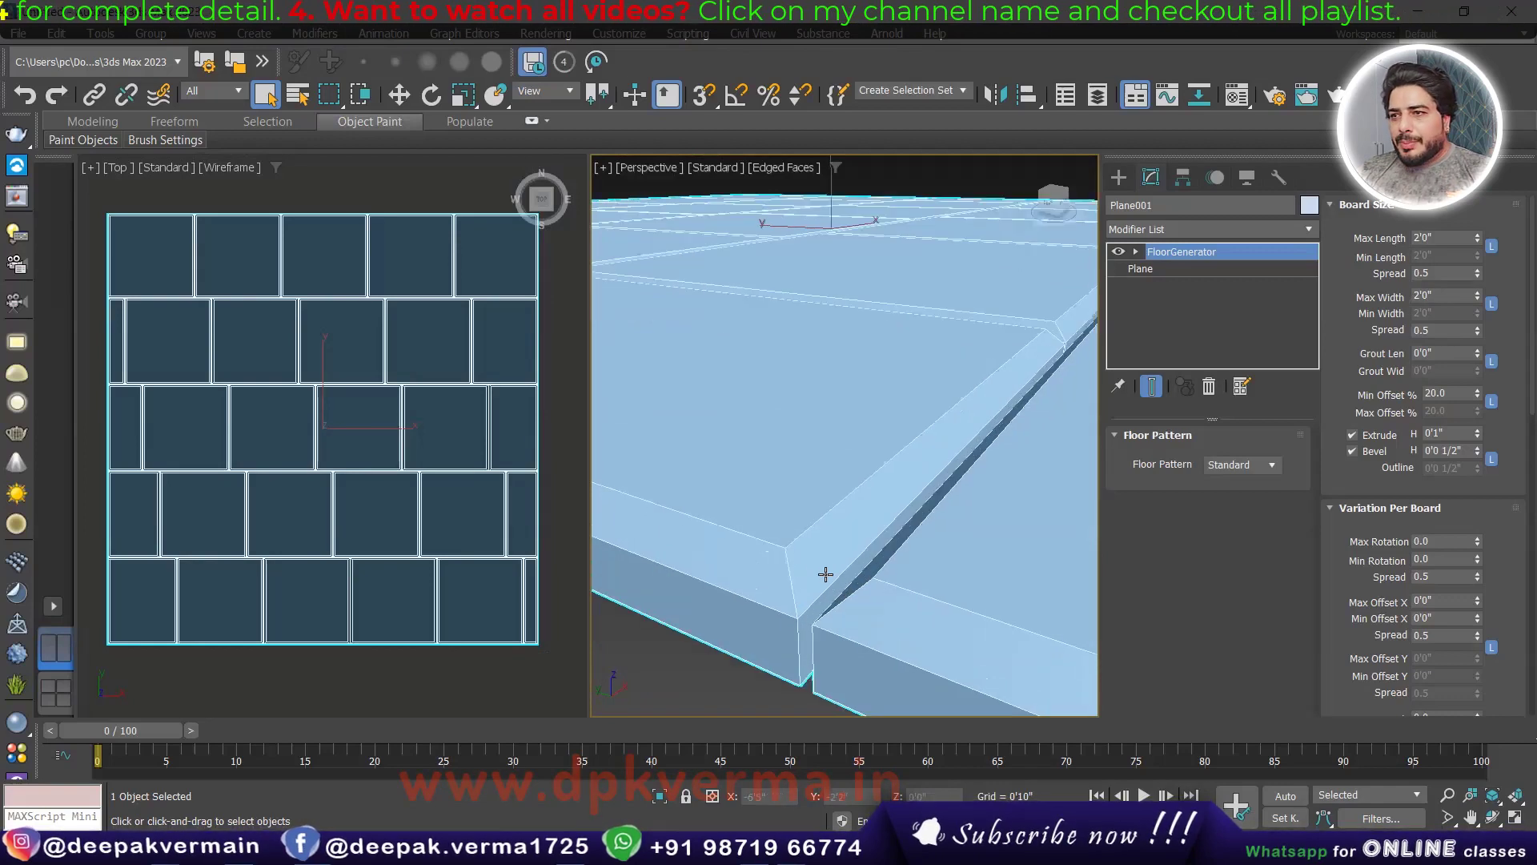
# - Pan and zoom the view to inspect the gaps between the 2'0" tiles
pyautogui.scroll(-3, 940, 587)
pyautogui.scroll(-2, 947, 542)
pyautogui.scroll(2, 958, 532)
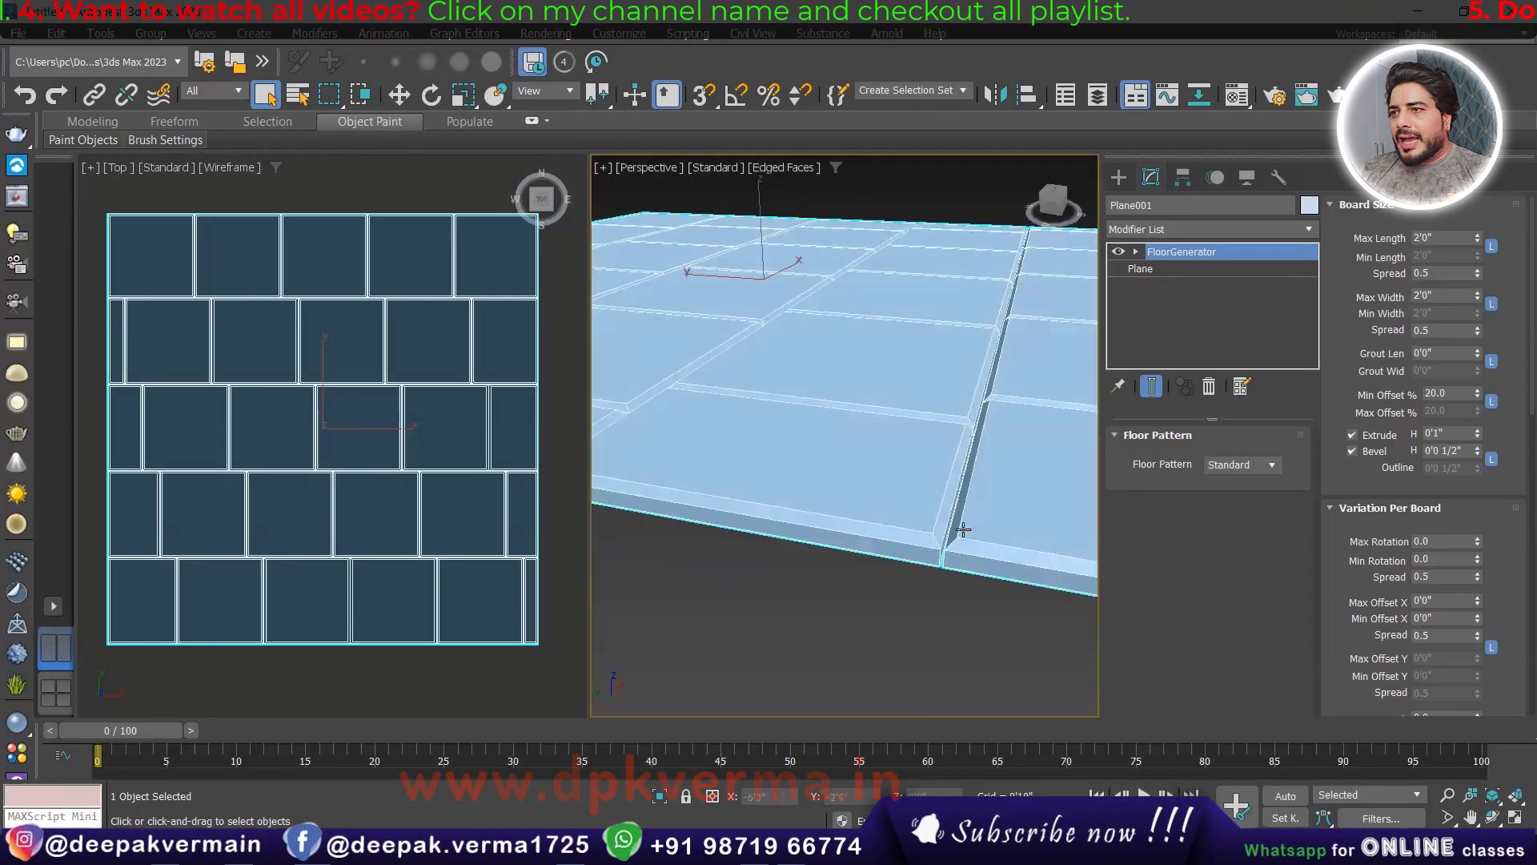
pyautogui.scroll(3, 958, 579)
pyautogui.scroll(3, 956, 577)
pyautogui.moveTo(752, 450); pyautogui.dragTo(718, 398, button='middle')
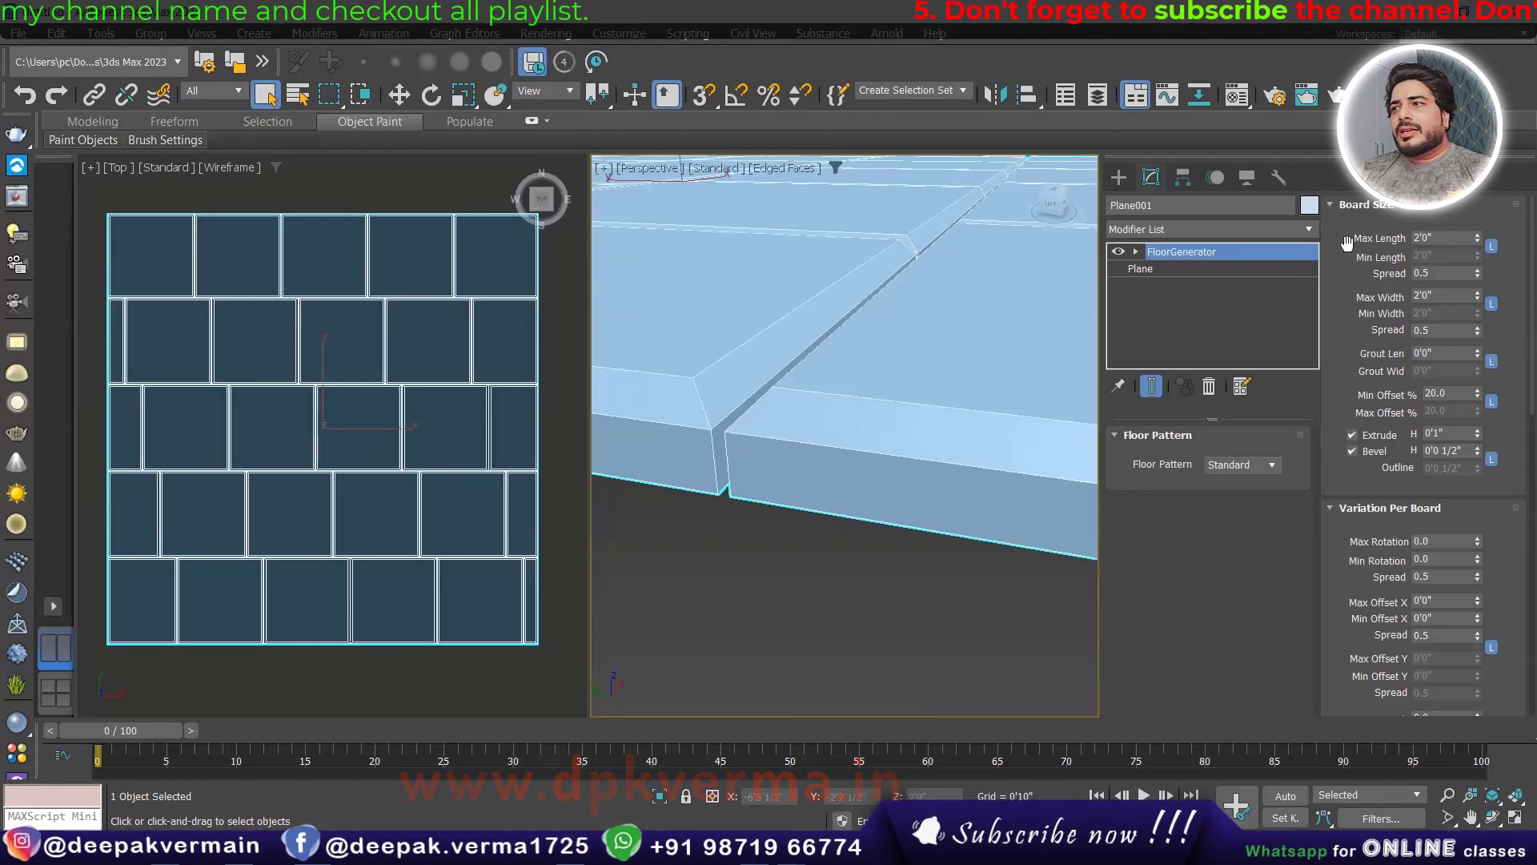
pyautogui.scroll(-3, 721, 457)
pyautogui.scroll(-2, 790, 429)
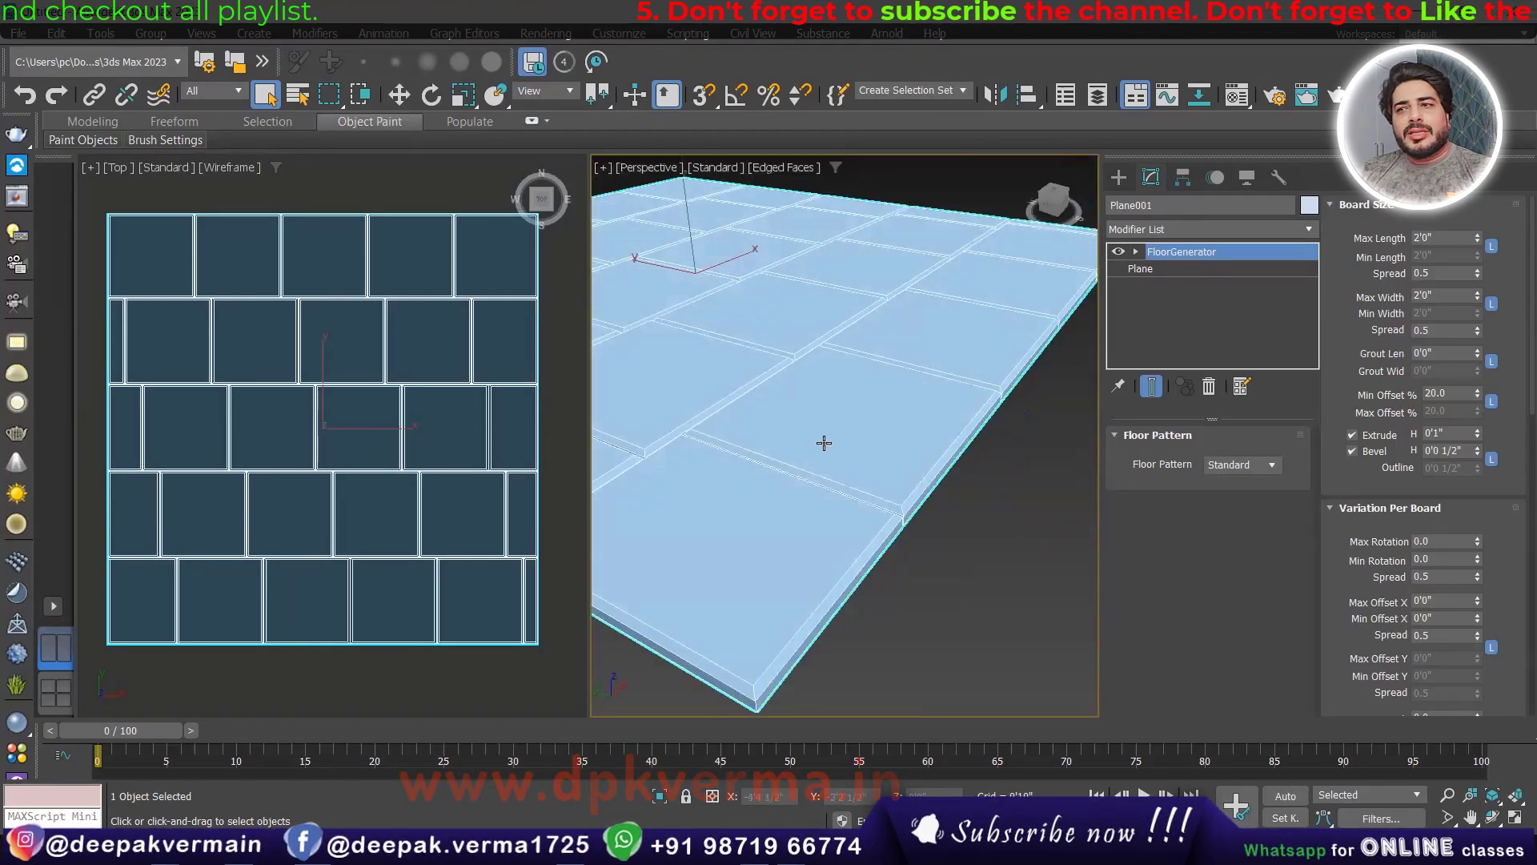
pyautogui.scroll(-1, 824, 440)
pyautogui.scroll(2, 802, 449)
pyautogui.scroll(1, 869, 462)
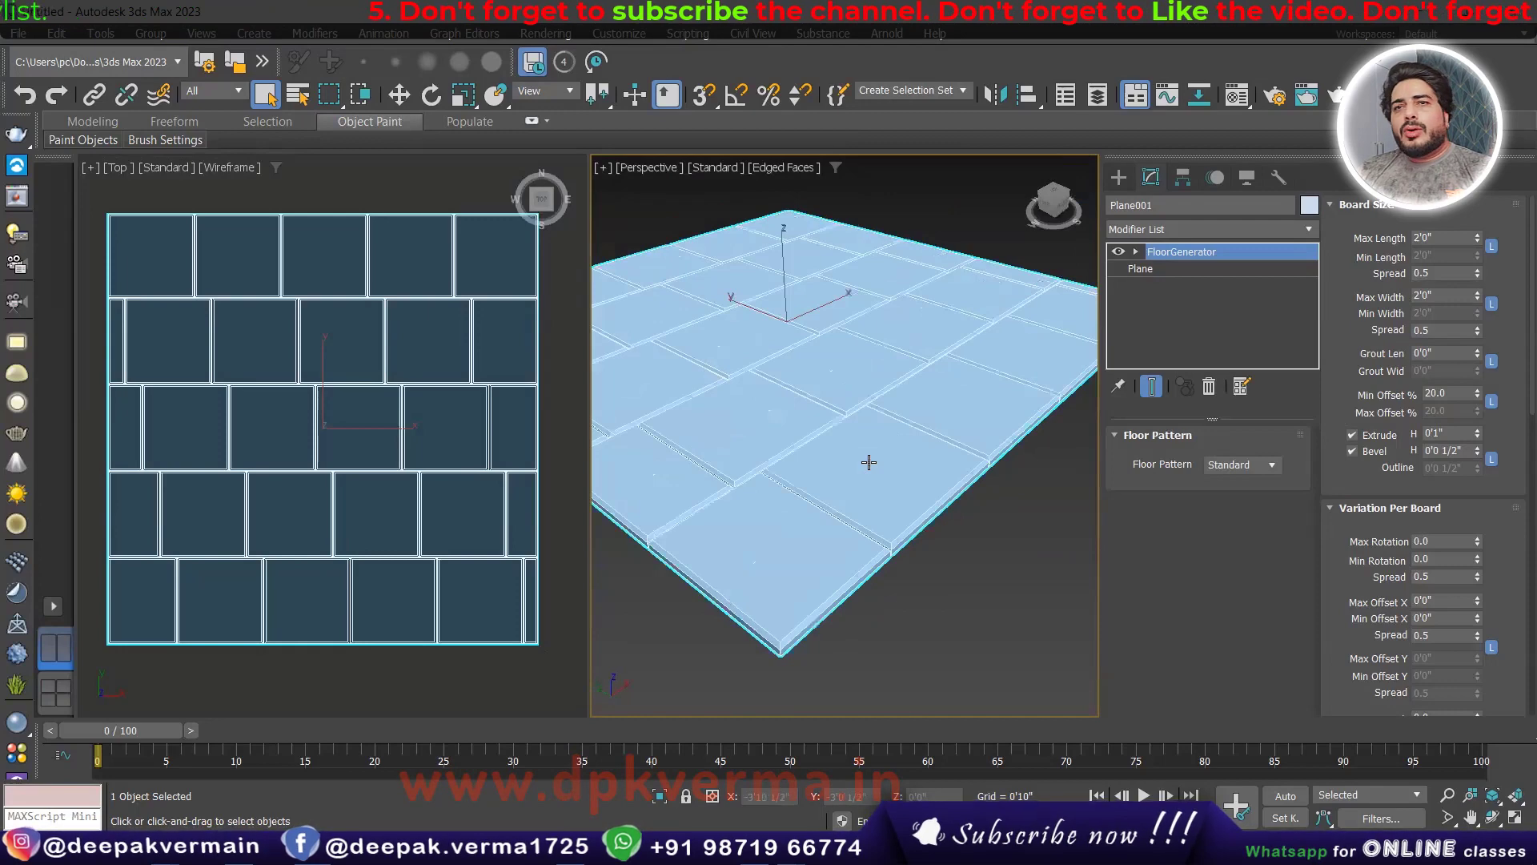
pyautogui.scroll(-1, 861, 457)
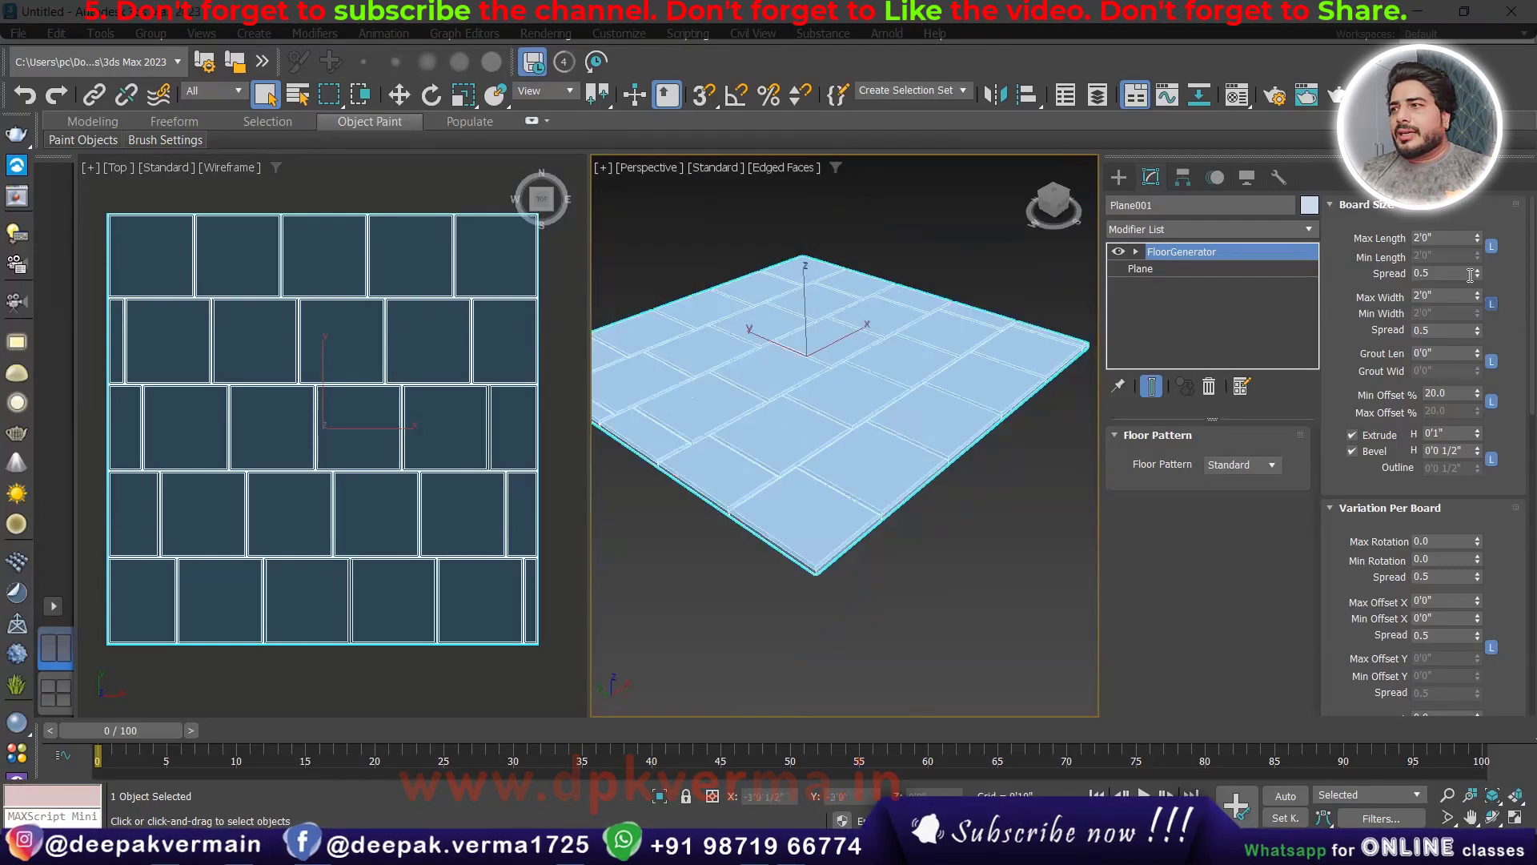
# - Test 0'5" wide planks, restore the 2'0" width, then unlock Min Length from Max Length
pyautogui.moveTo(1477, 295); pyautogui.dragTo(1472, 353)
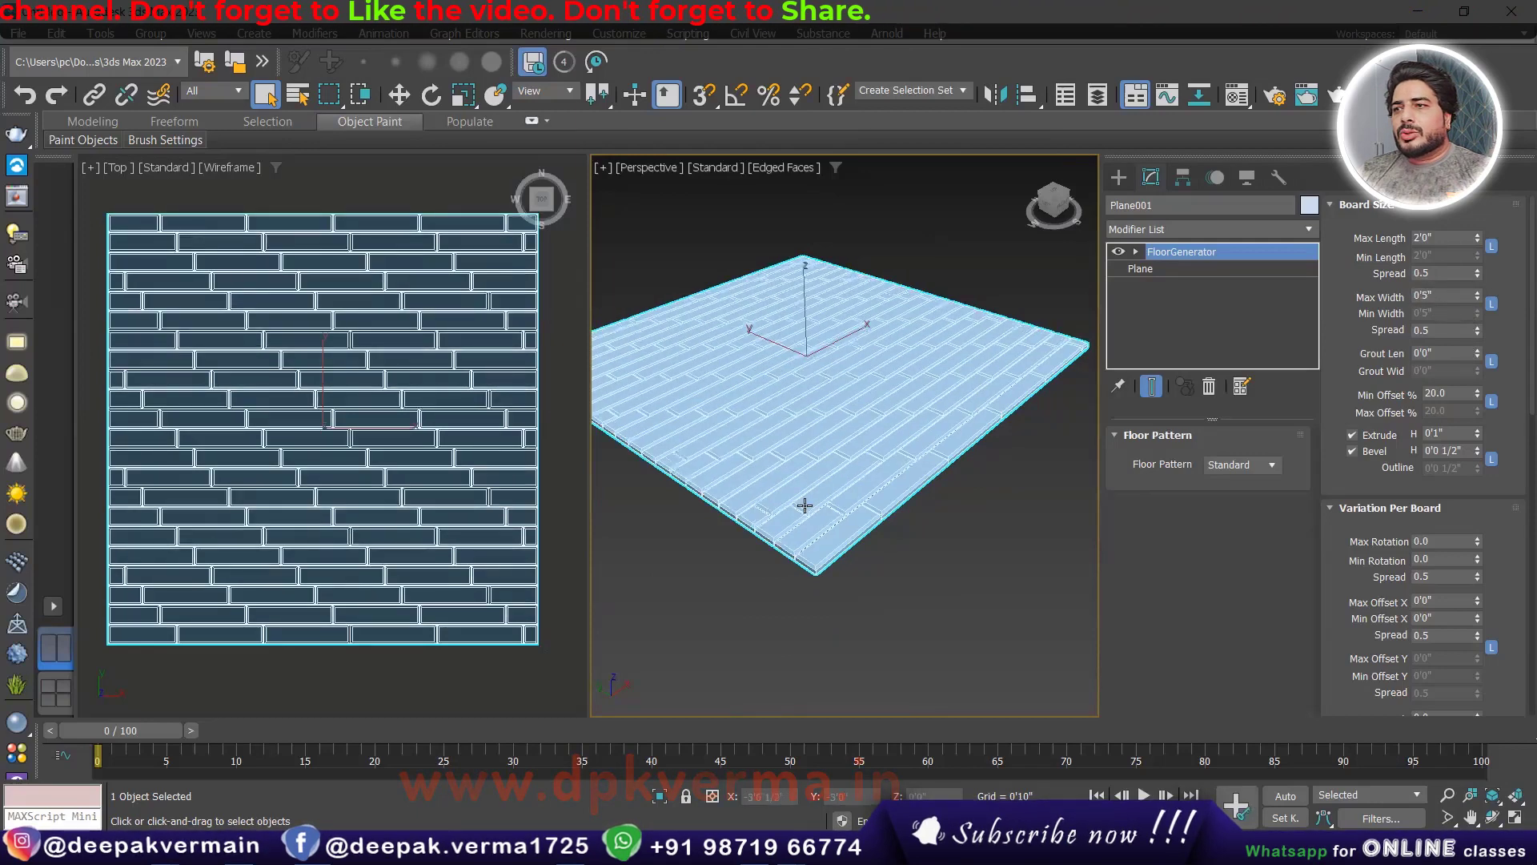
pyautogui.scroll(3, 837, 460)
pyautogui.scroll(-2, 834, 446)
pyautogui.moveTo(851, 456)
pyautogui.keyDown('alt'); pyautogui.mouseDown(button='middle')
pyautogui.moveTo(884, 483)
pyautogui.moveTo(791, 463)
pyautogui.mouseUp(button='middle'); pyautogui.keyUp('alt')
pyautogui.scroll(-2, 815, 463)
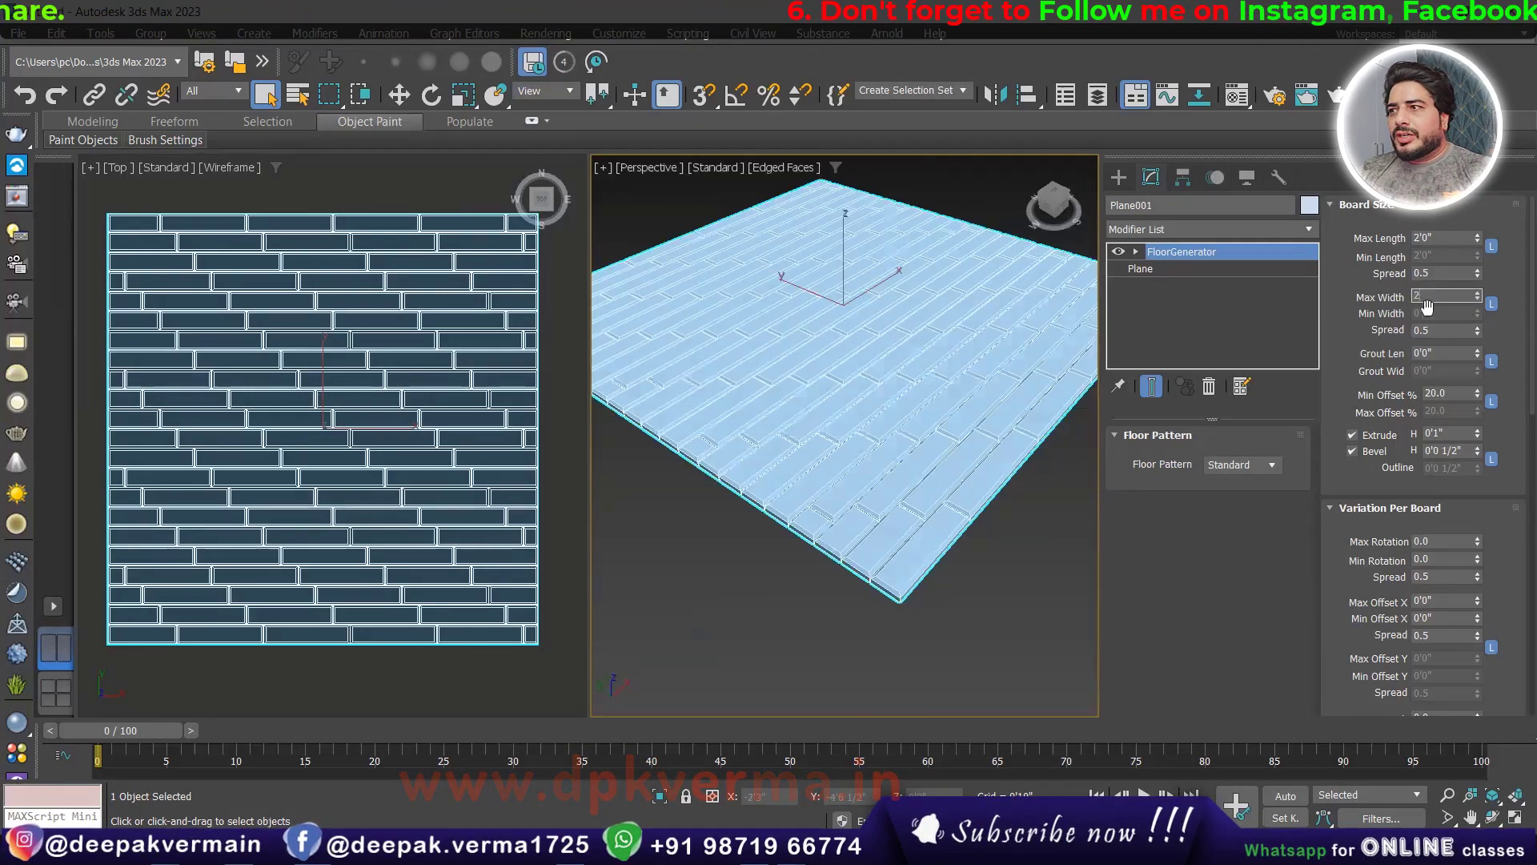
pyautogui.click(1440, 273)
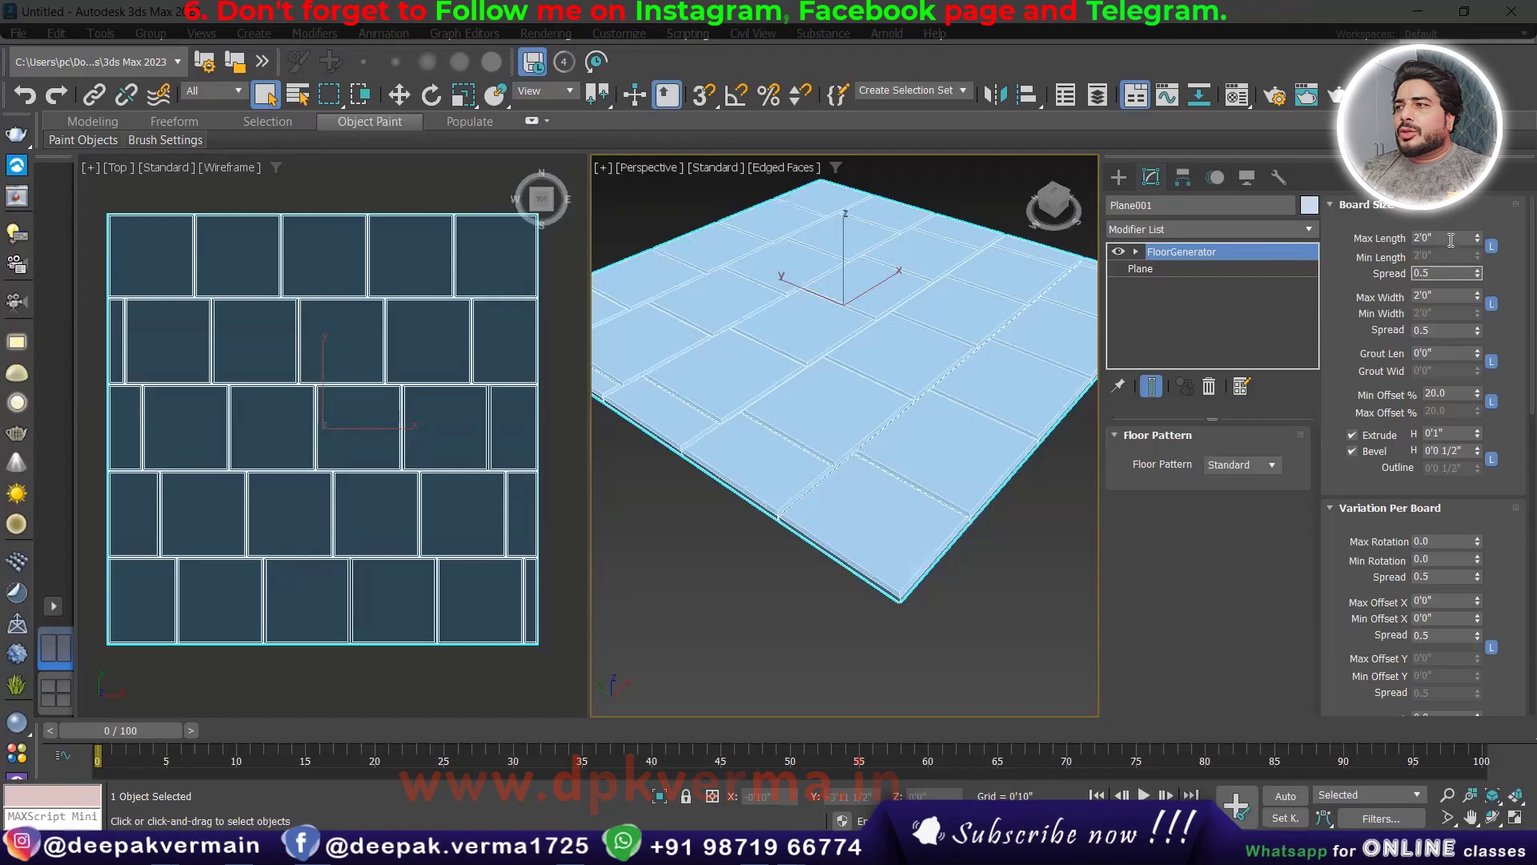
pyautogui.click(1493, 247)
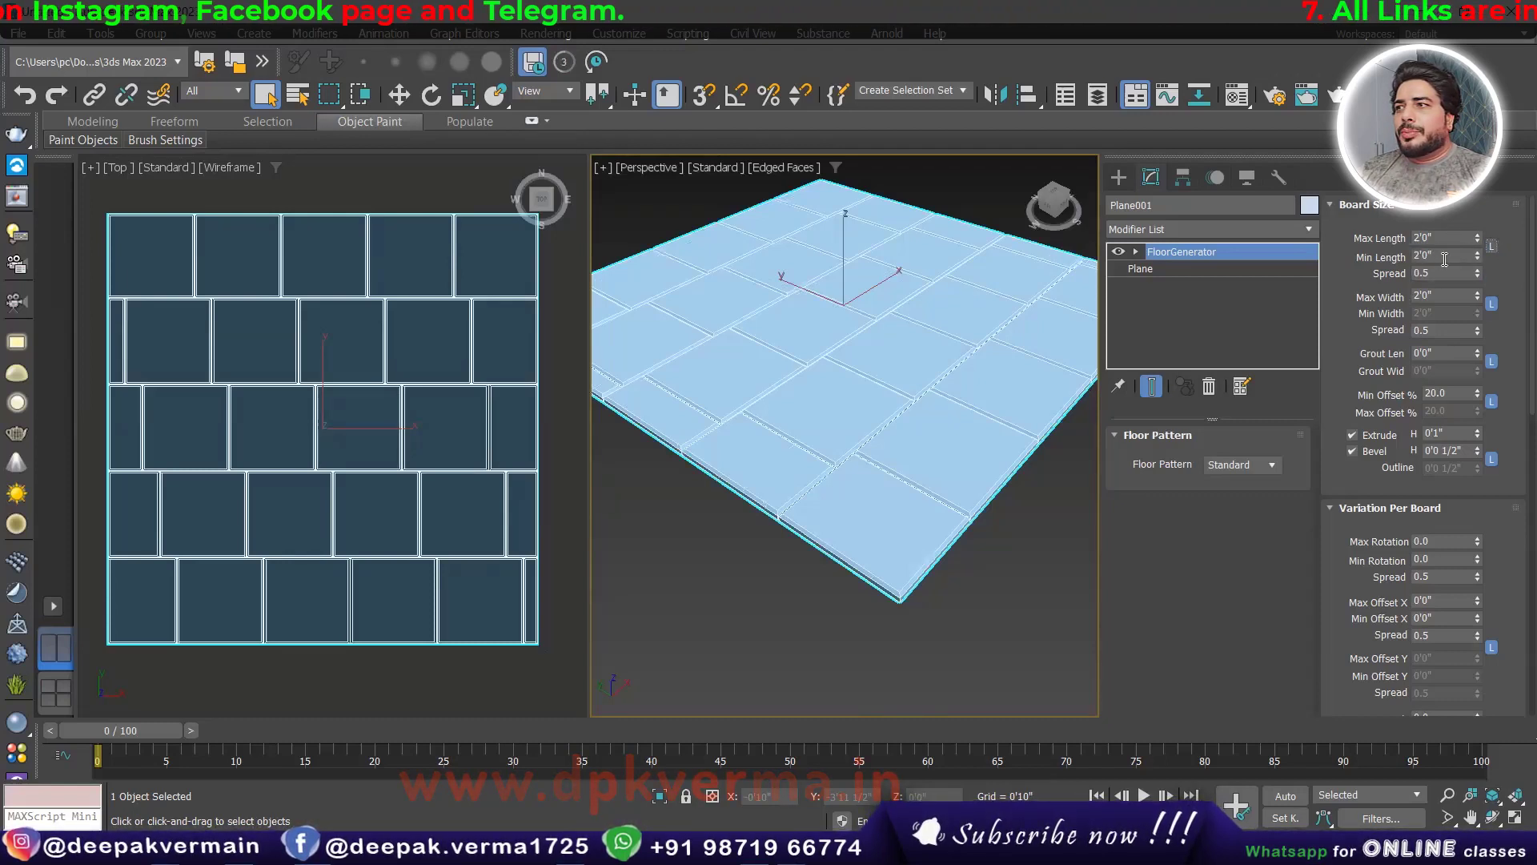
# - Set Min Length to 1'0" and raise Length Spread to 0.8
pyautogui.write('1')
pyautogui.press('Return')
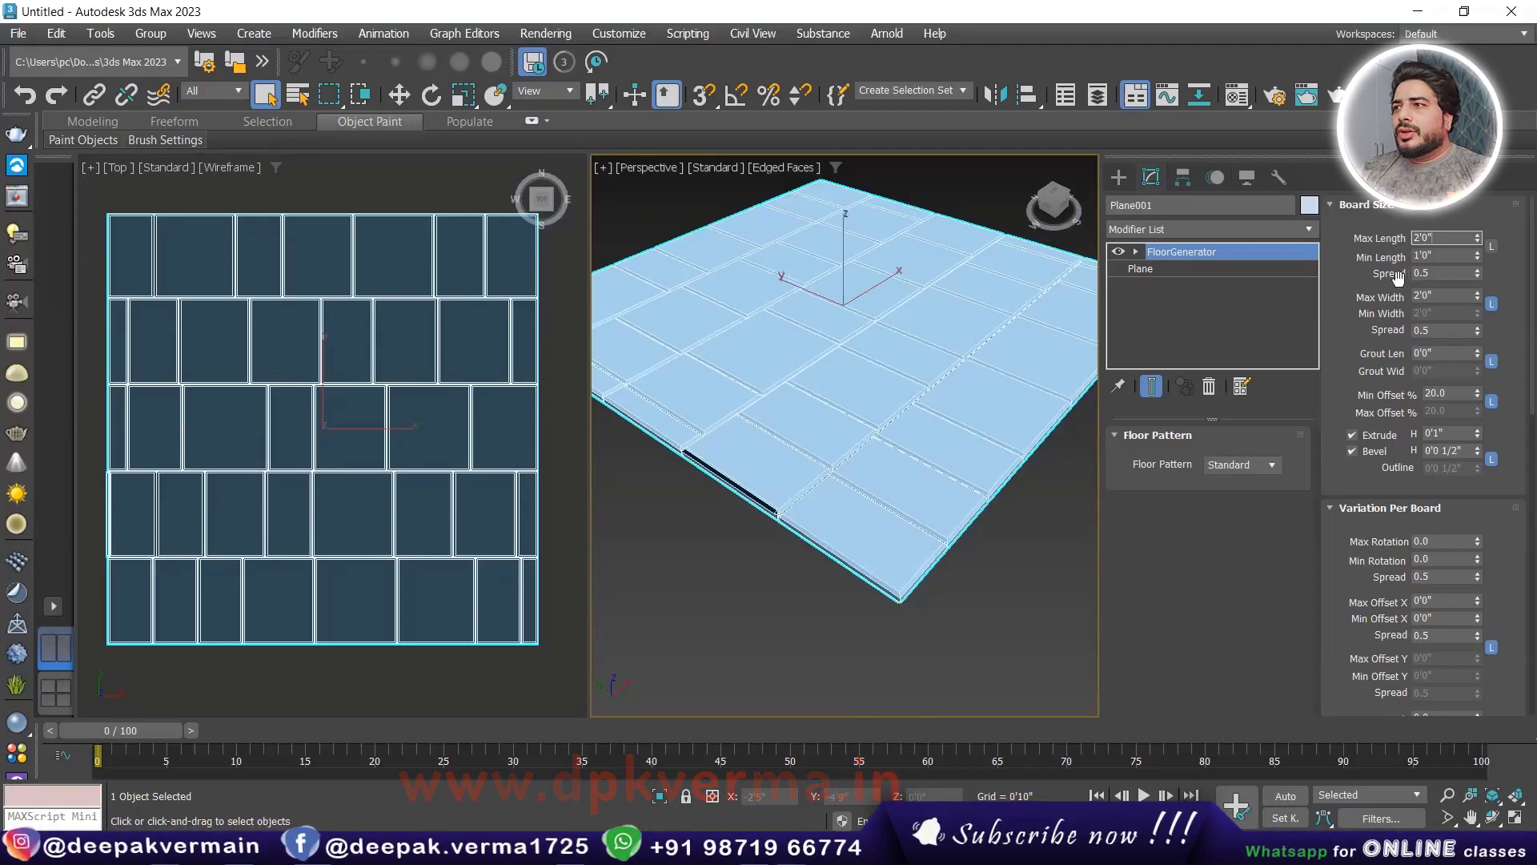
pyautogui.moveTo(1478, 273)
pyautogui.mouseDown()
pyautogui.moveTo(1473, 209)
pyautogui.moveTo(878, 360)
pyautogui.mouseUp()
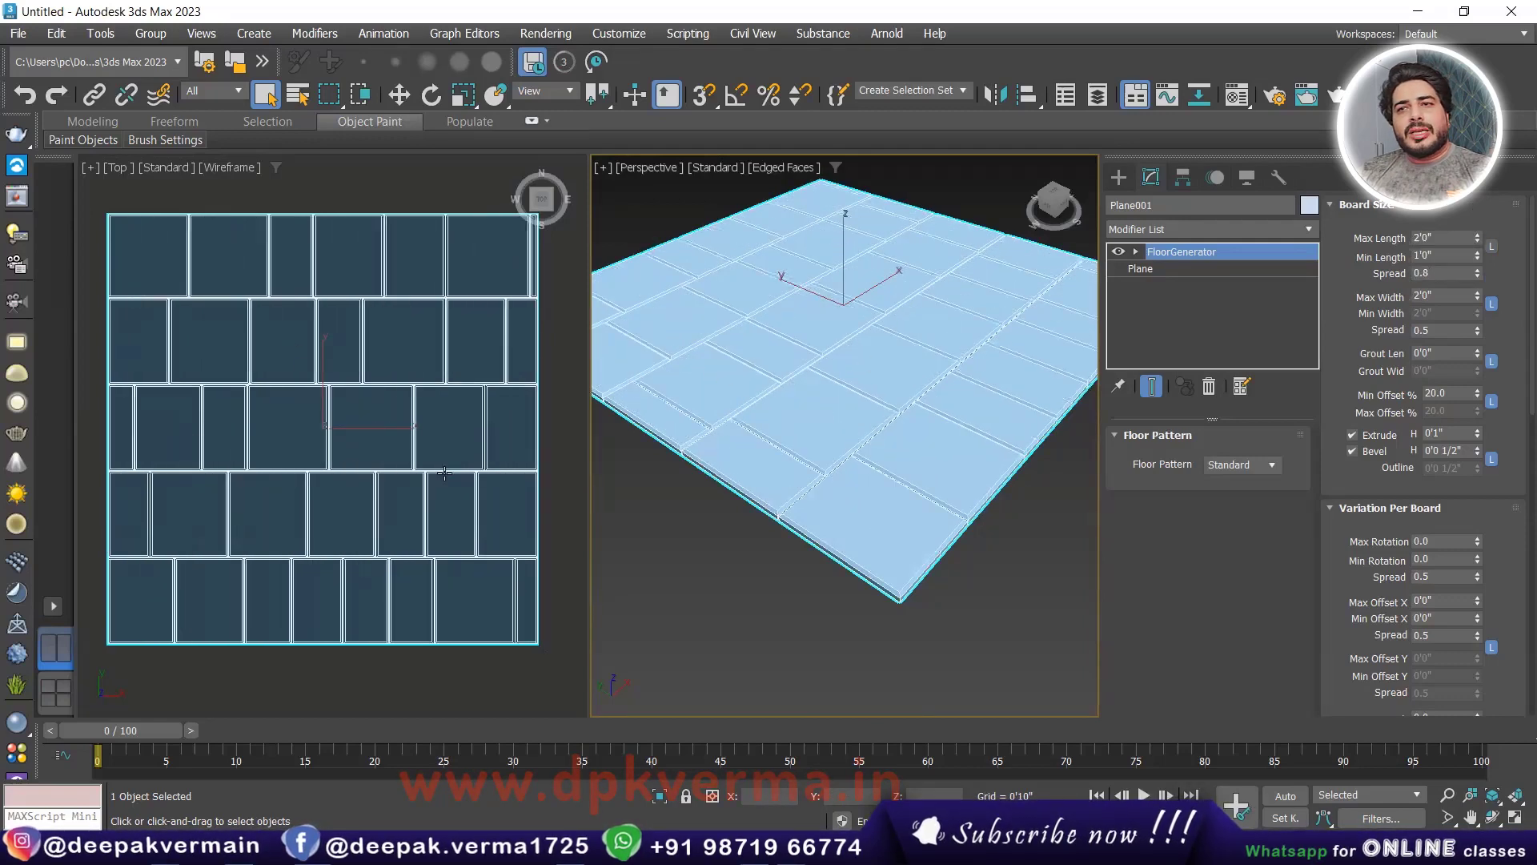
pyautogui.moveTo(841, 412)
pyautogui.keyDown('alt'); pyautogui.mouseDown(button='middle')
pyautogui.moveTo(867, 405)
pyautogui.moveTo(849, 410)
pyautogui.mouseUp(button='middle'); pyautogui.keyUp('alt')
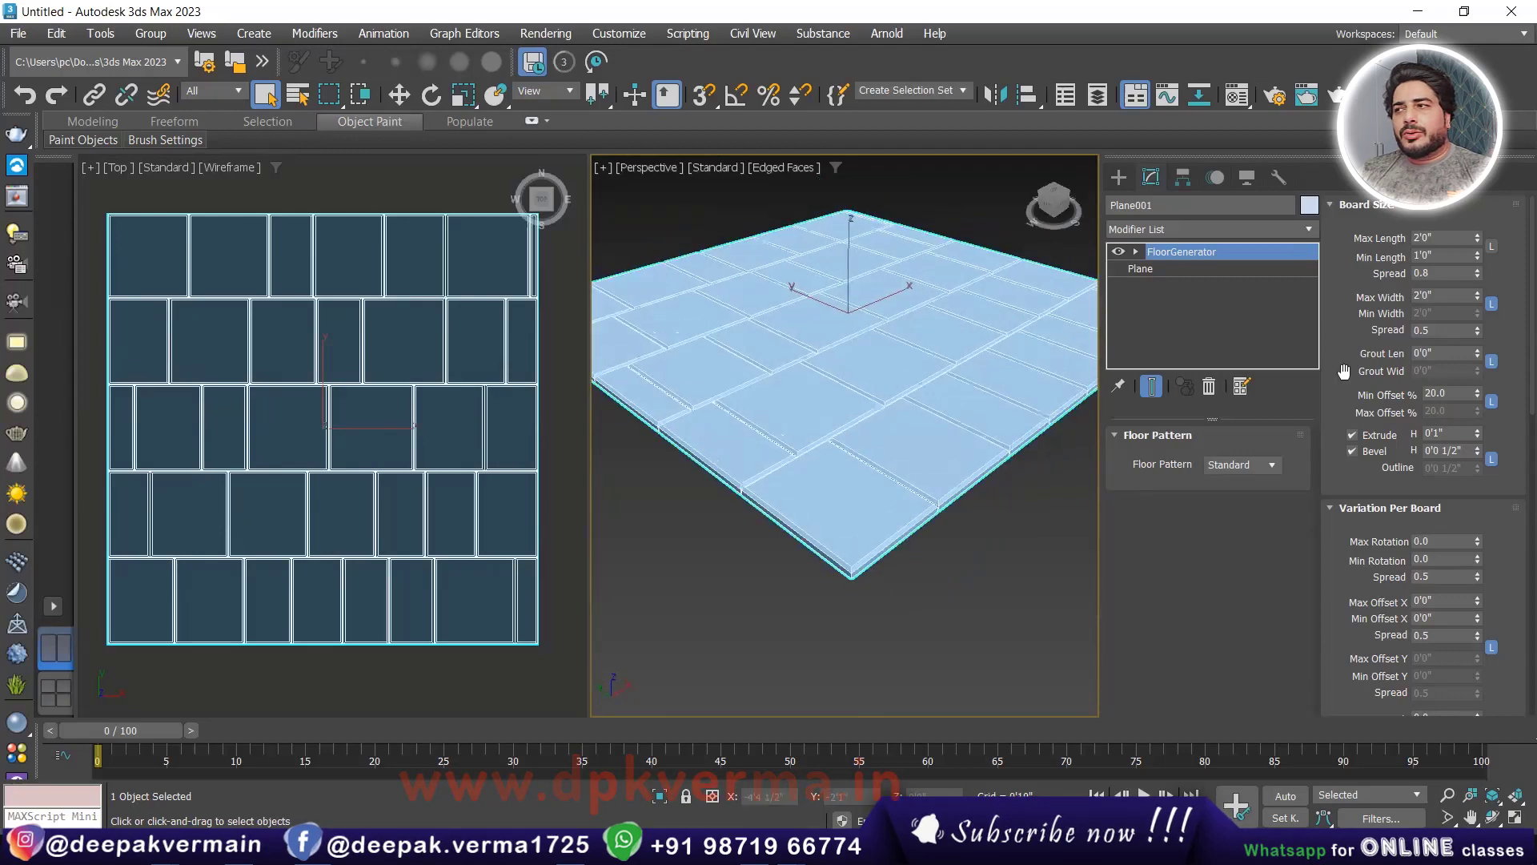
# - Relock Max Length, try 2'0 1/2" length and 1'5 1/2" width, then return to 2'0" × 2'0"
pyautogui.click(1491, 246)
pyautogui.moveTo(1477, 238); pyautogui.dragTo(1477, 237)
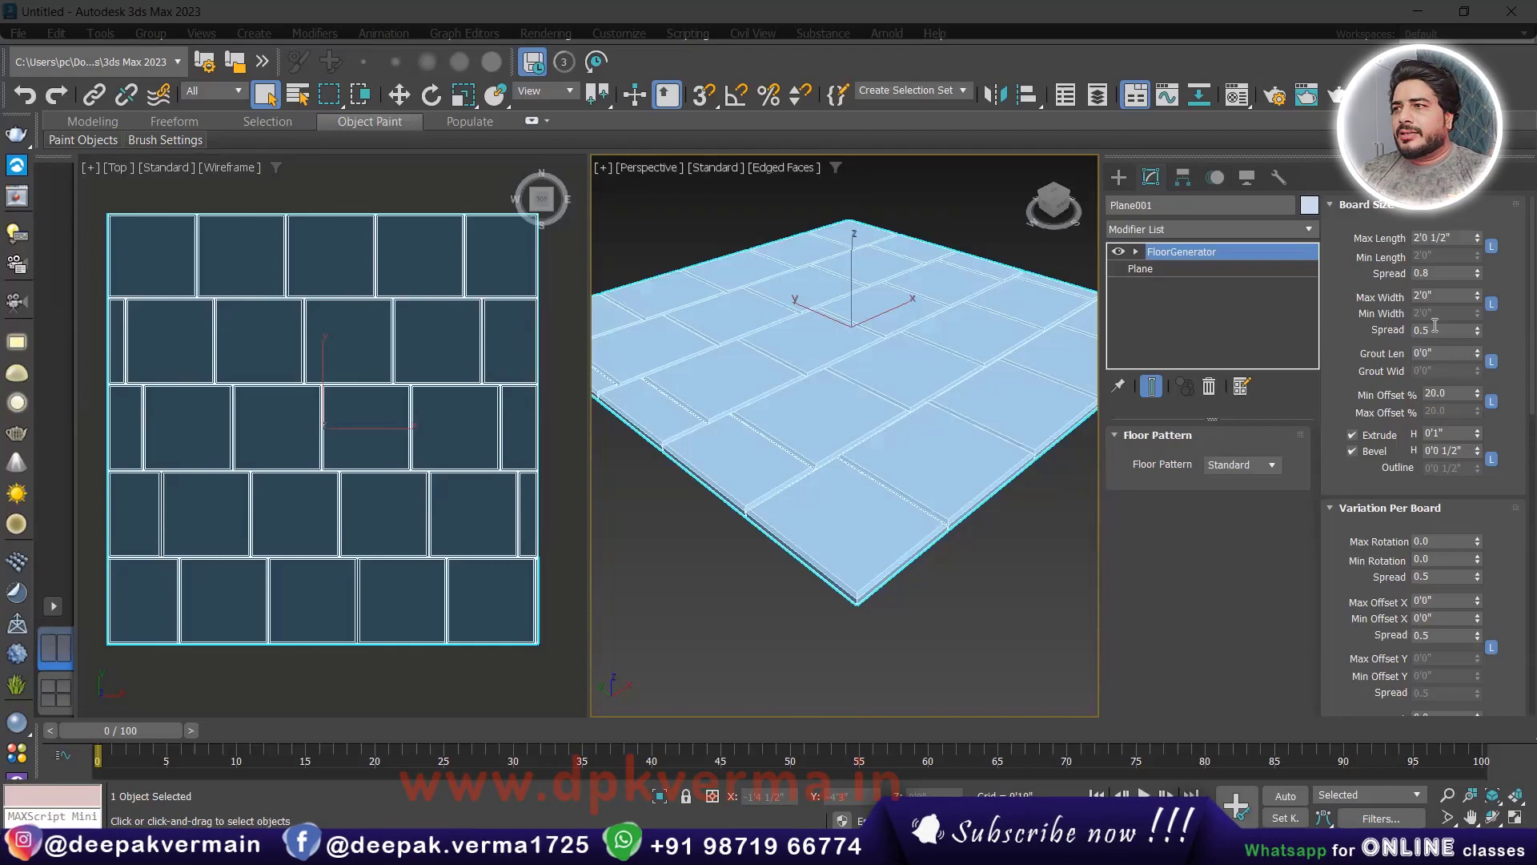
pyautogui.moveTo(1478, 295); pyautogui.dragTo(1479, 253)
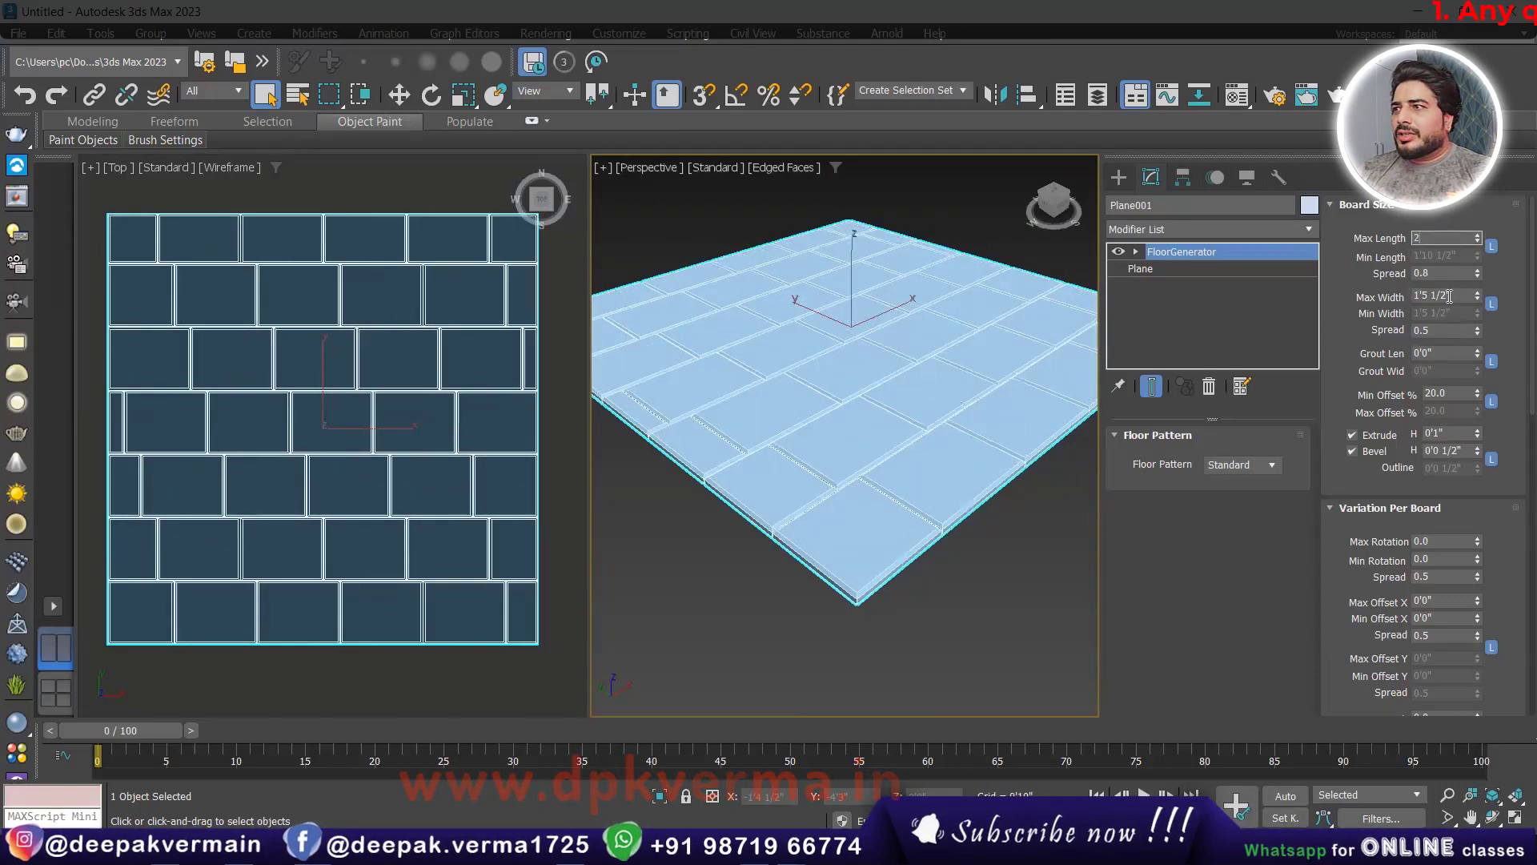
pyautogui.write("2'")
pyautogui.press('Tab')
pyautogui.write("'")
pyautogui.press('Tab')
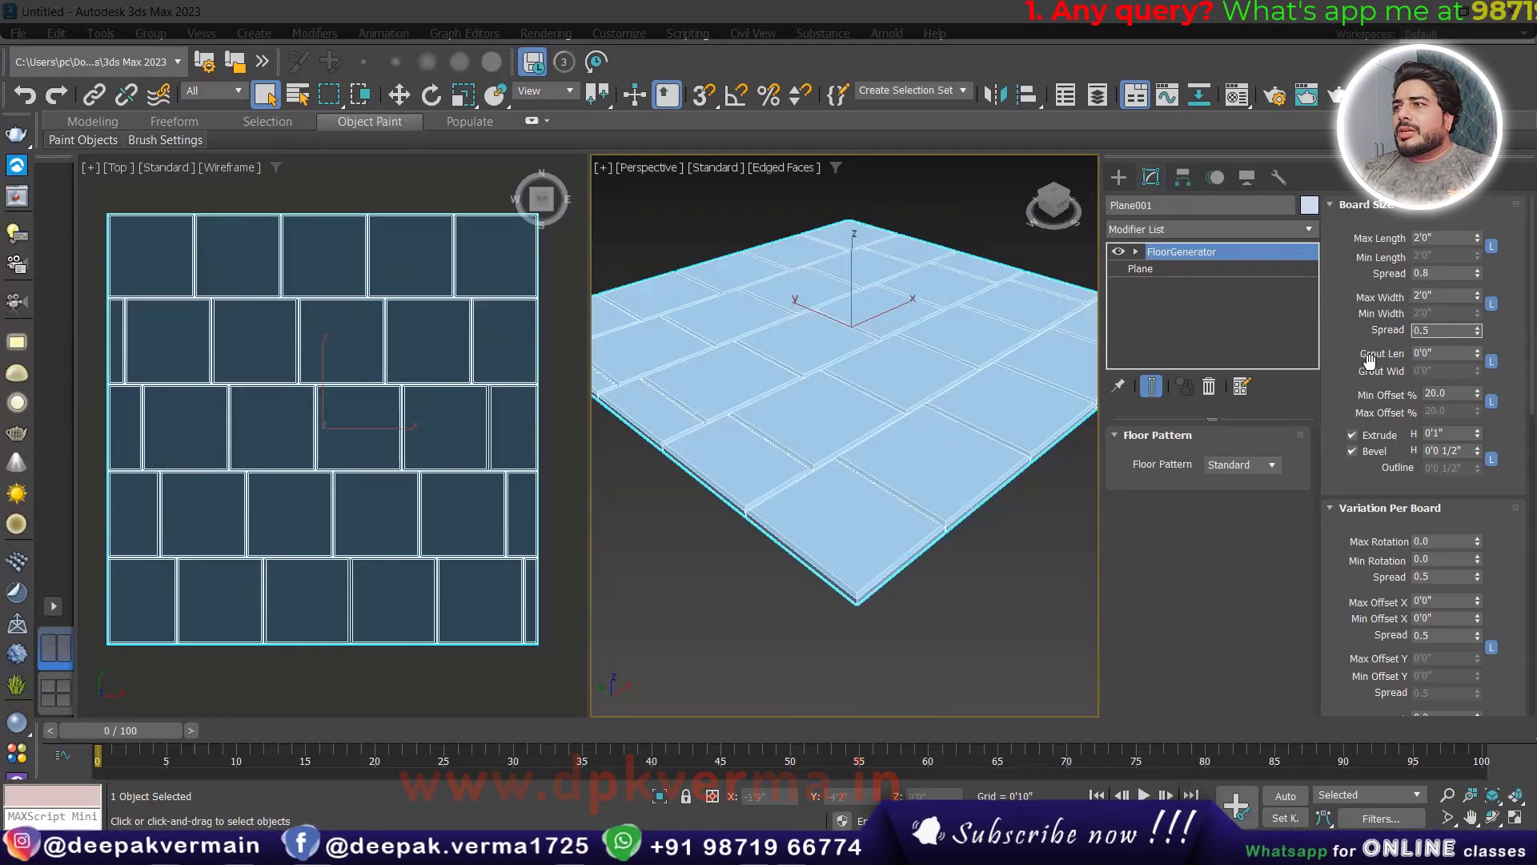
# - Orbit the Perspective view around the floor and reselect the floor plane
pyautogui.keyDown('alt'); pyautogui.moveTo(857, 522); pyautogui.dragTo(999, 443, button='middle'); pyautogui.keyUp('alt')
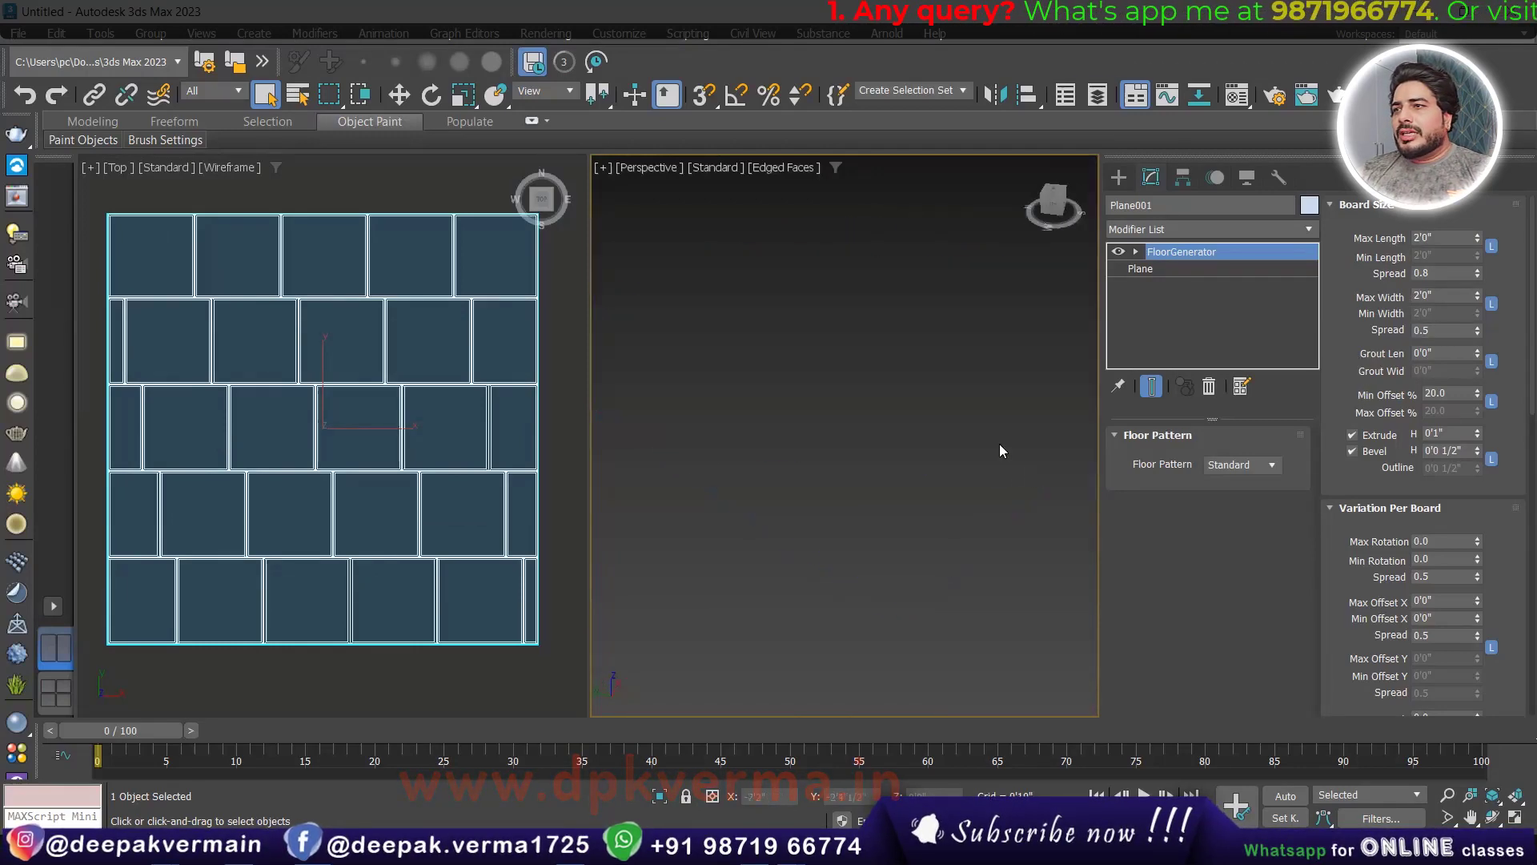
pyautogui.click(949, 442)
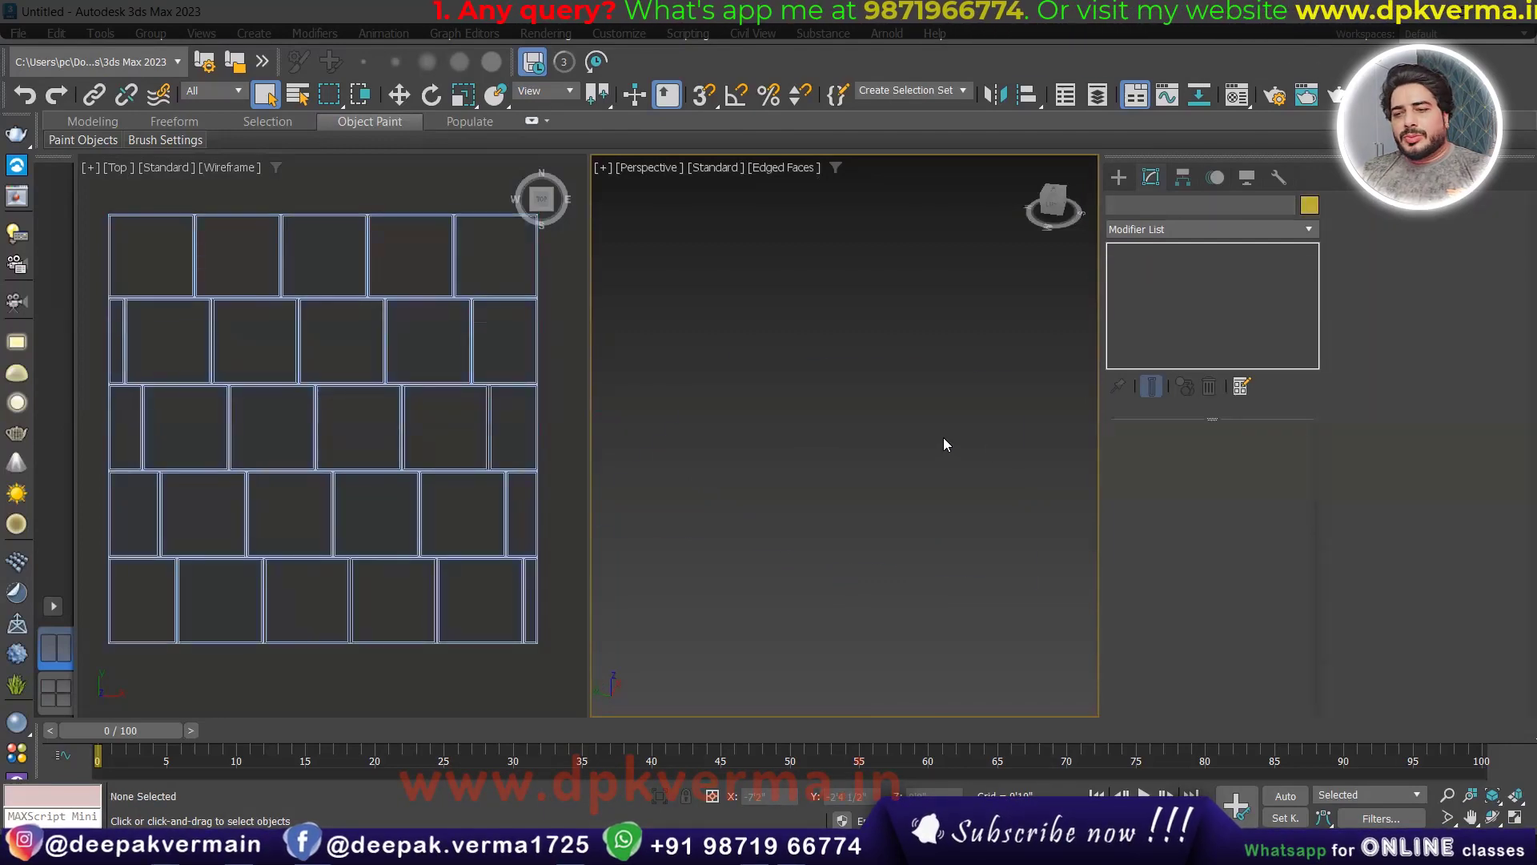
pyautogui.hotkey('shift', 'z')
pyautogui.click(927, 549)
# - Zoom in close on the seam between two 2'0" tiles to show the 0'0 1/2" bevel
pyautogui.scroll(3, 921, 556)
pyautogui.scroll(3, 912, 569)
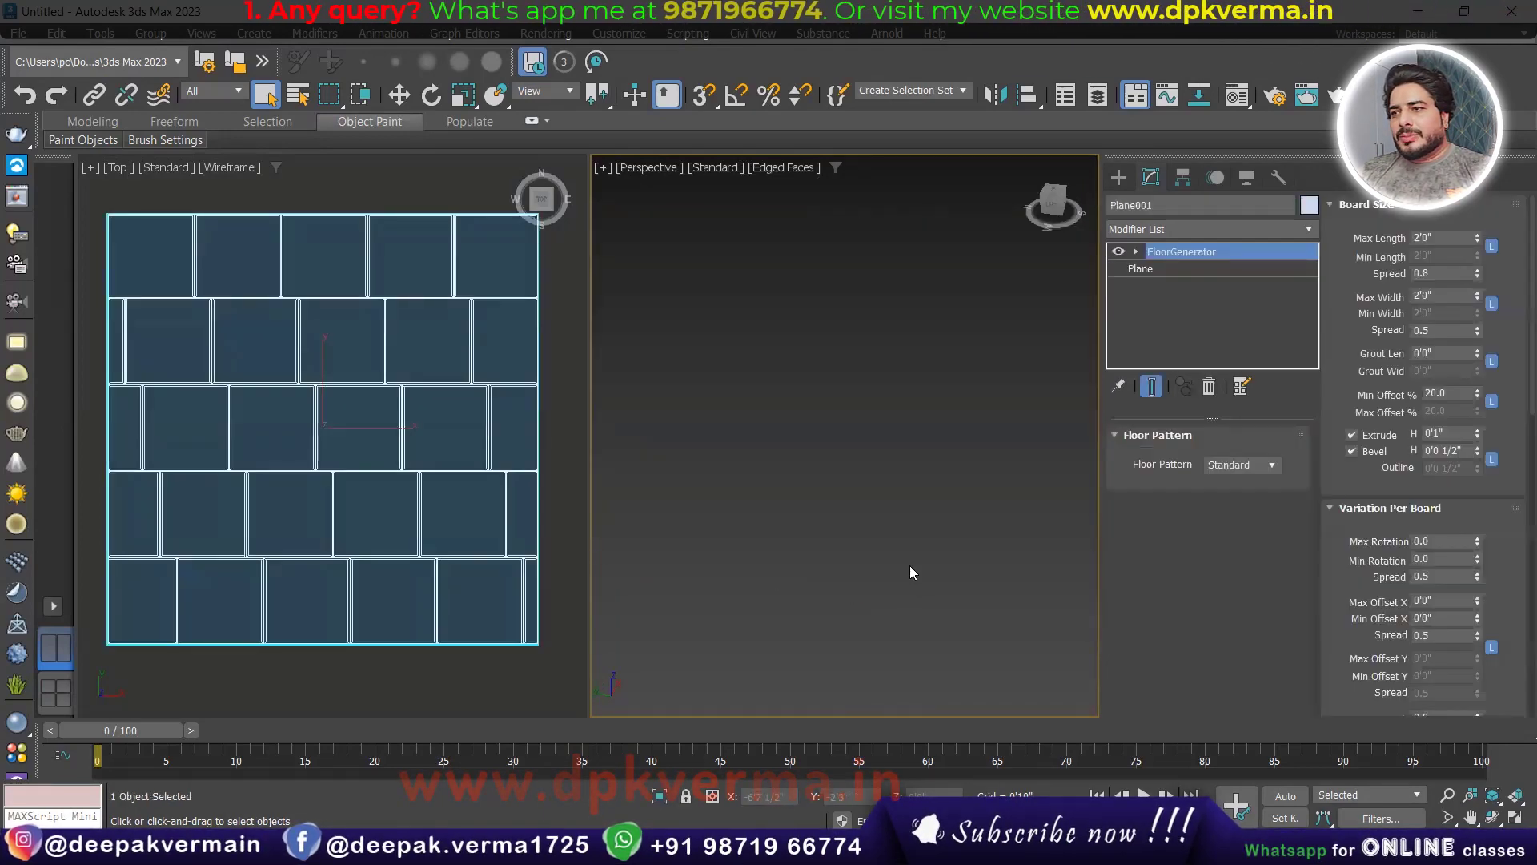
pyautogui.scroll(-3, 909, 565)
pyautogui.scroll(2, 921, 565)
pyautogui.scroll(3, 938, 567)
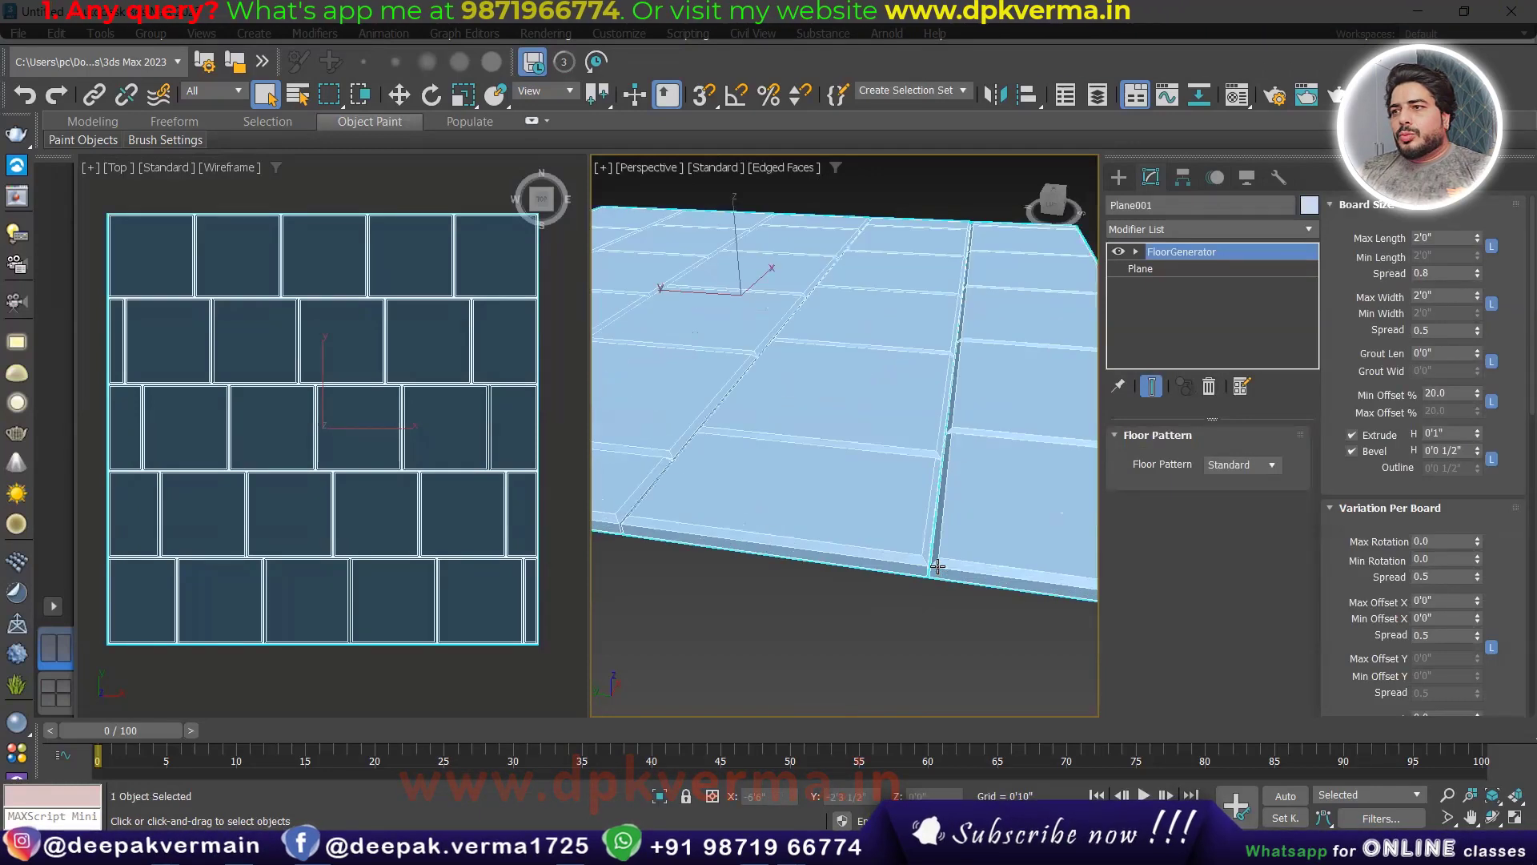
pyautogui.scroll(3, 938, 566)
pyautogui.scroll(3, 961, 585)
pyautogui.hotkey('alt', 'z')
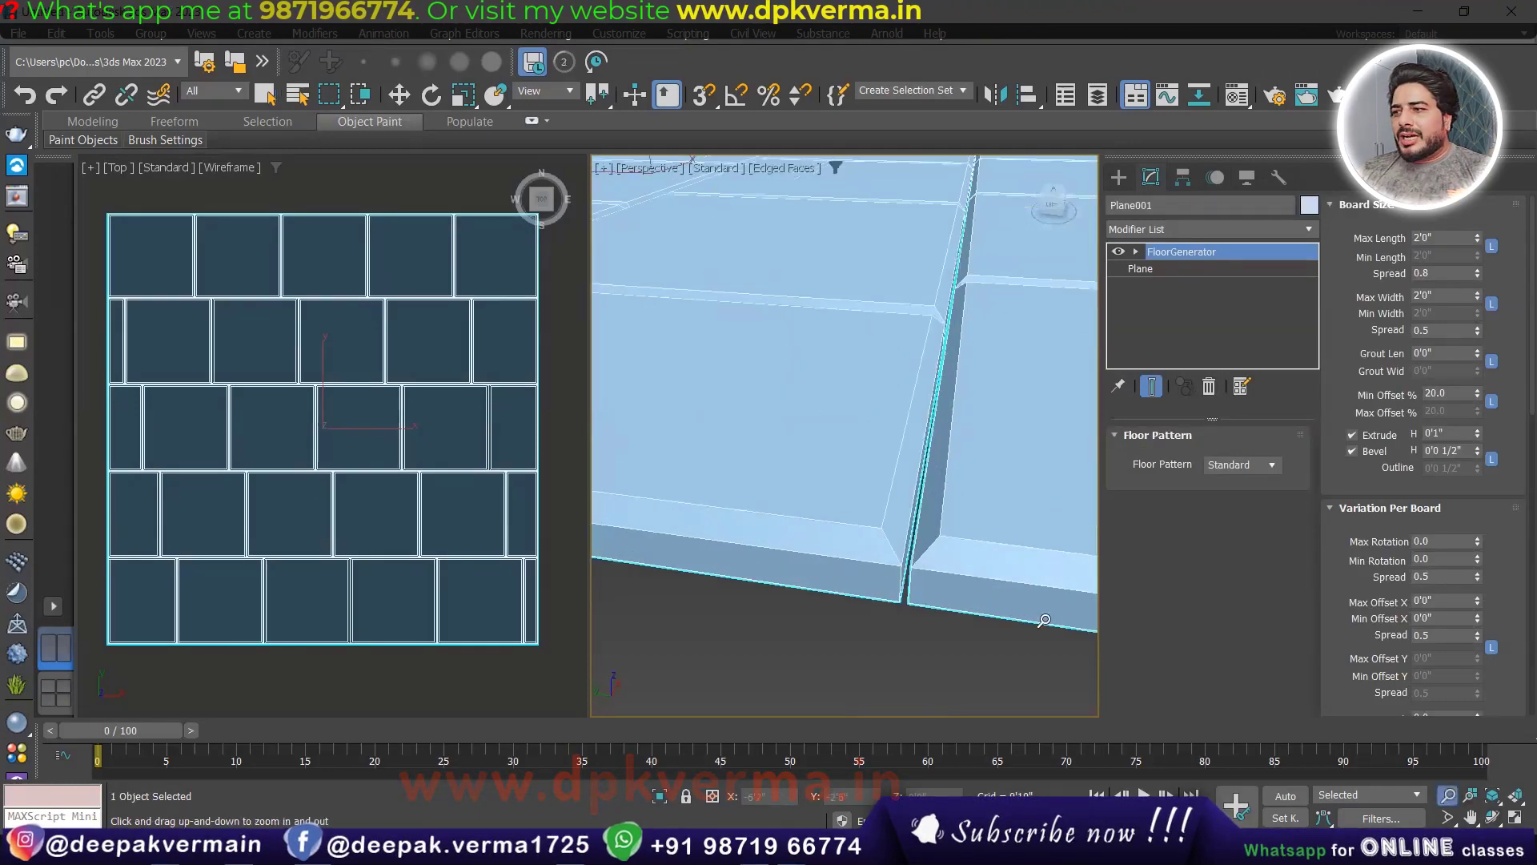
pyautogui.scroll(1, 951, 549)
pyautogui.scroll(3, 933, 560)
pyautogui.scroll(-3, 927, 550)
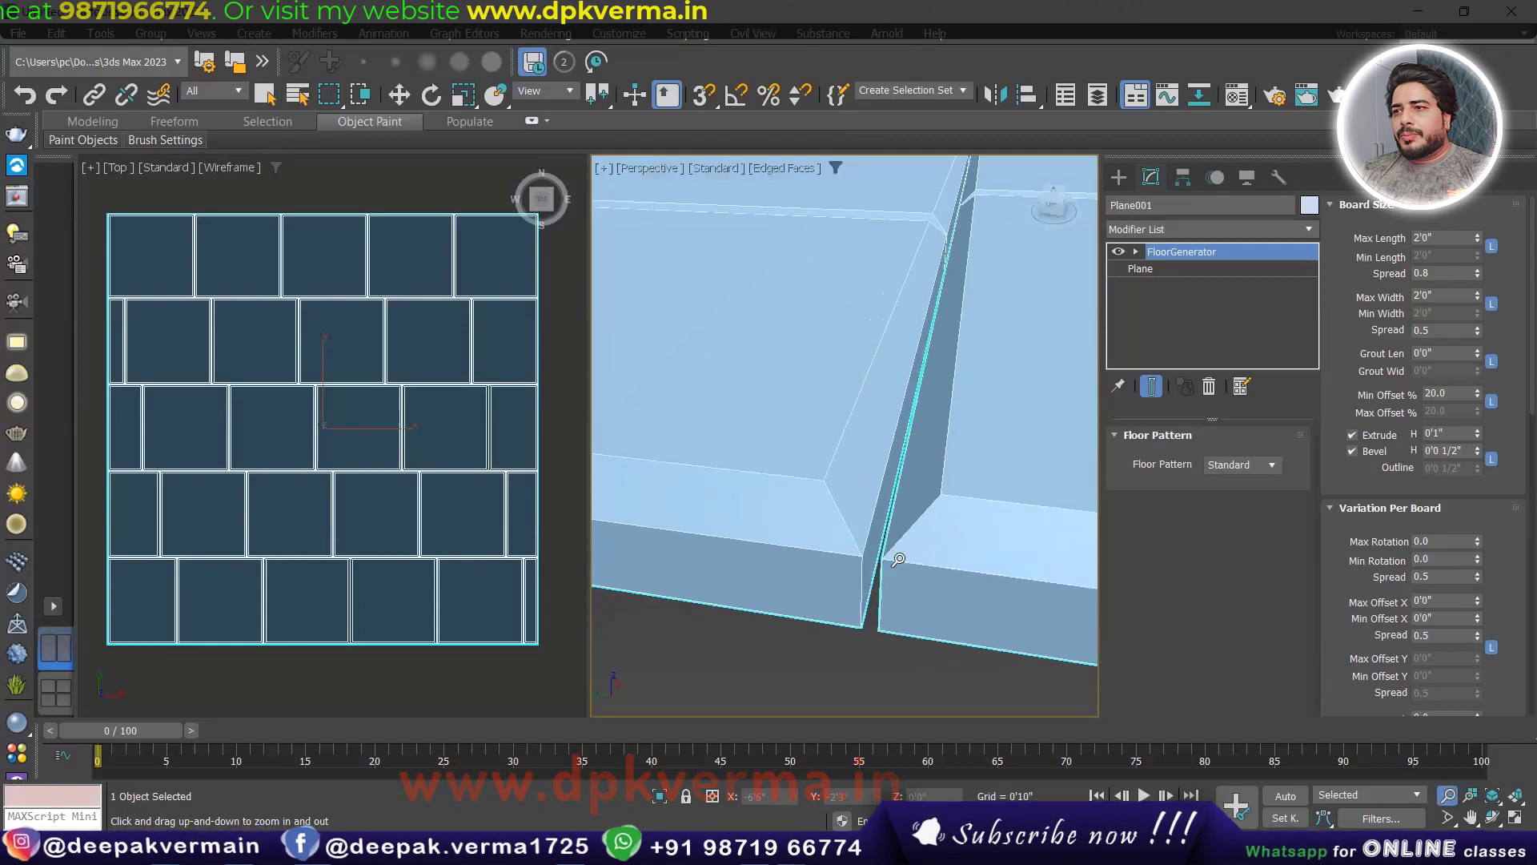
pyautogui.scroll(2, 901, 557)
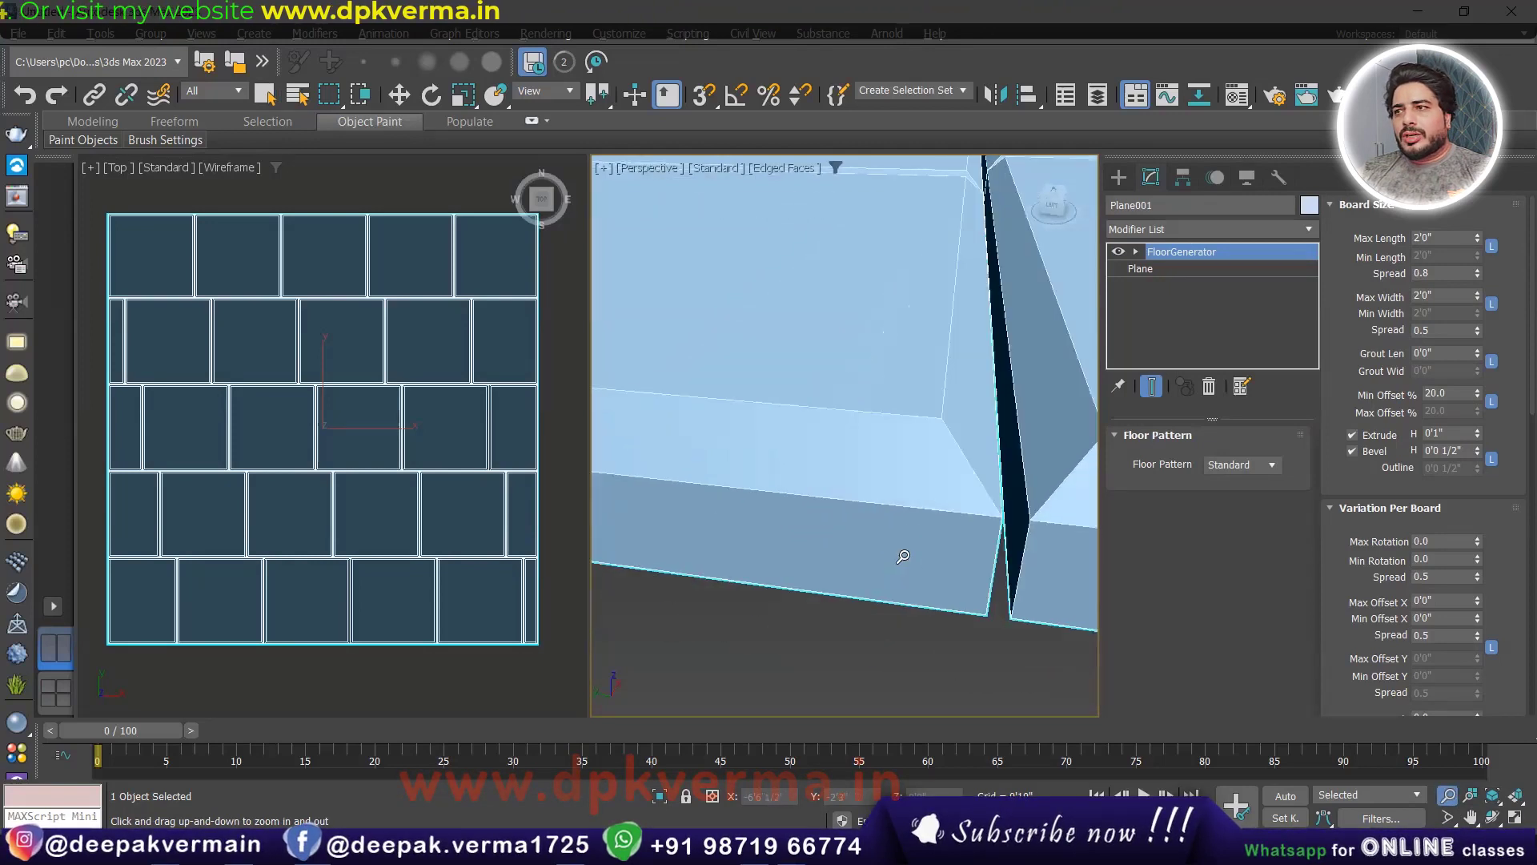
pyautogui.scroll(-2, 901, 552)
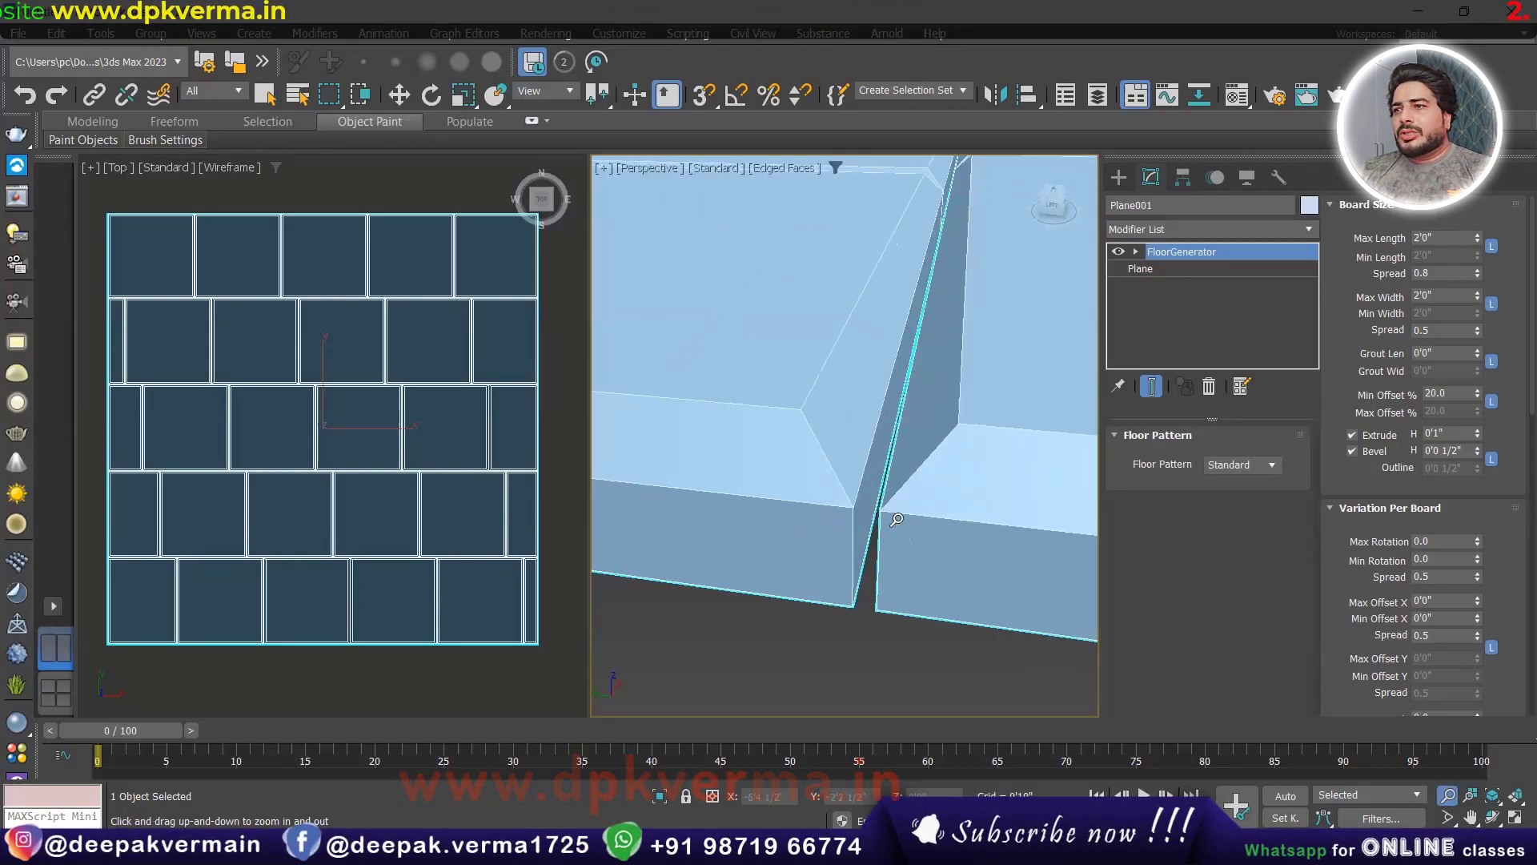
# - Adjust Grout Len to tighten the gap between boards to 0'0 1/2"
pyautogui.moveTo(1478, 357); pyautogui.dragTo(1452, 321)
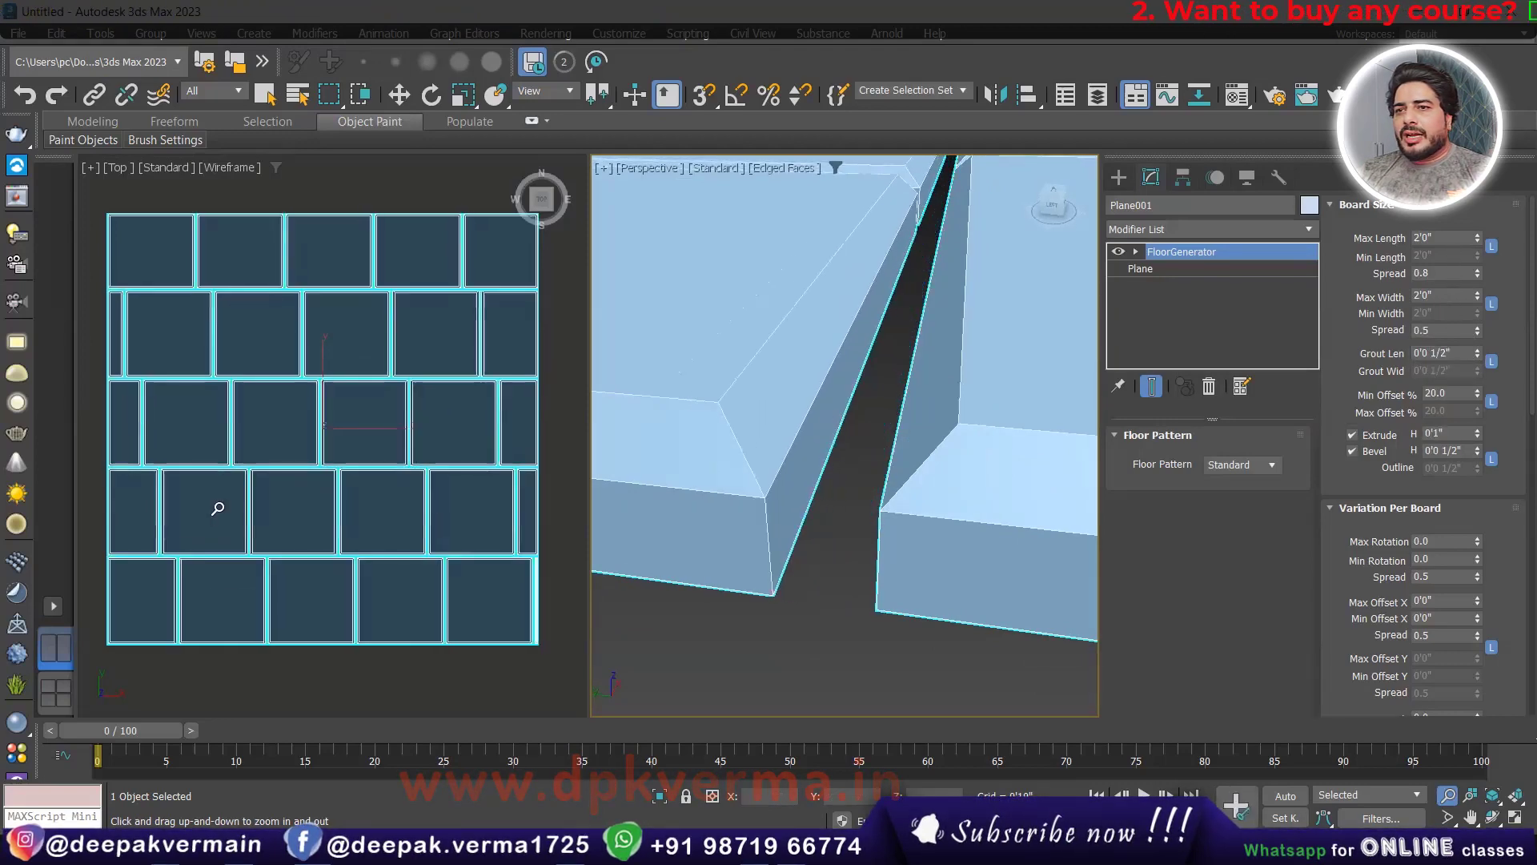
pyautogui.moveTo(1477, 362); pyautogui.dragTo(1427, 789)
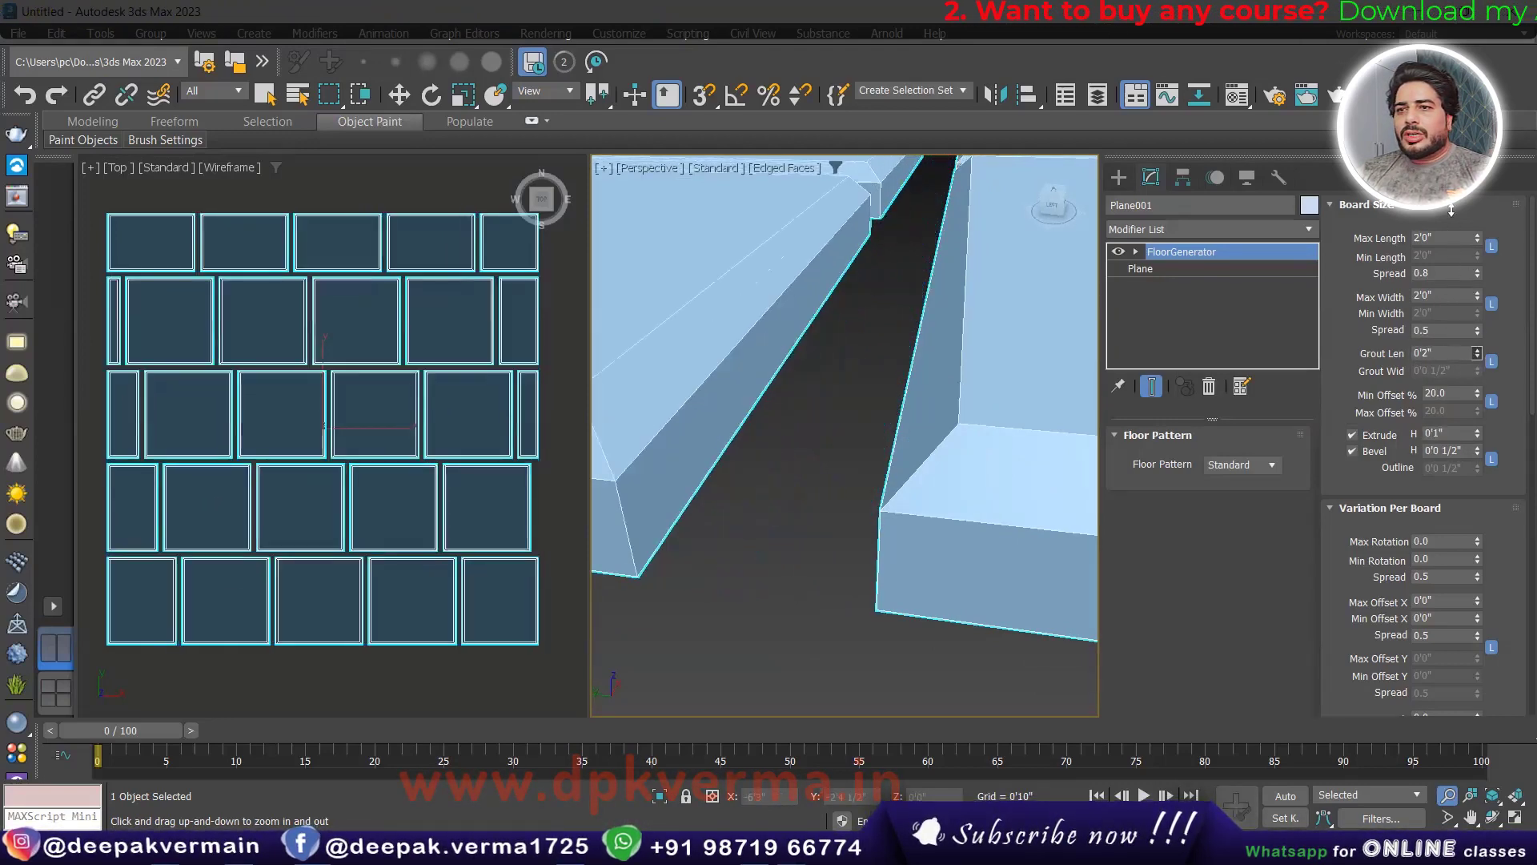
pyautogui.press('z')
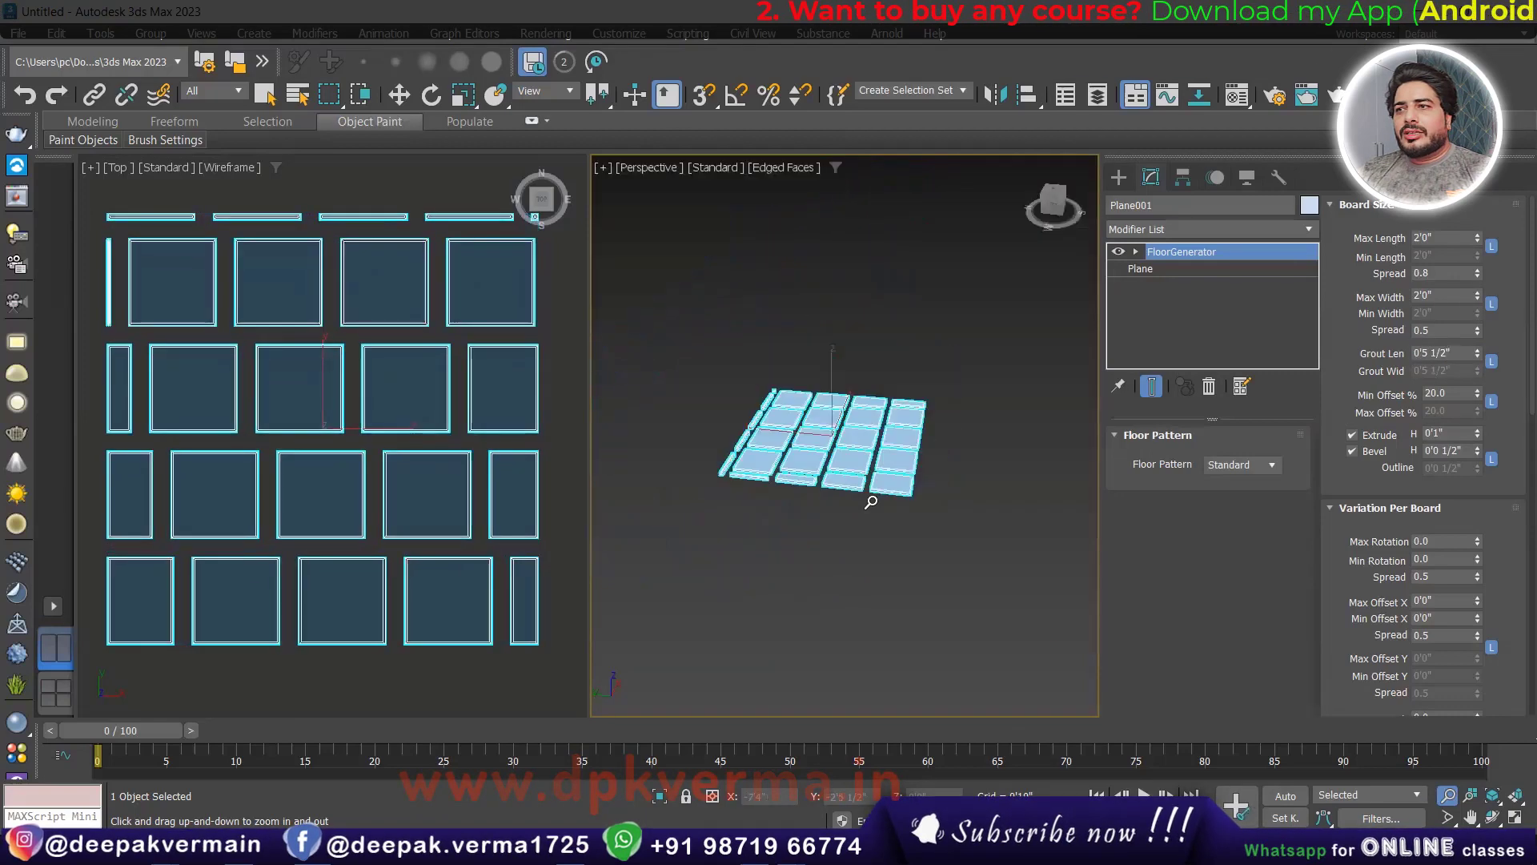
pyautogui.scroll(2, 873, 416)
pyautogui.scroll(3, 889, 523)
pyautogui.scroll(2, 890, 522)
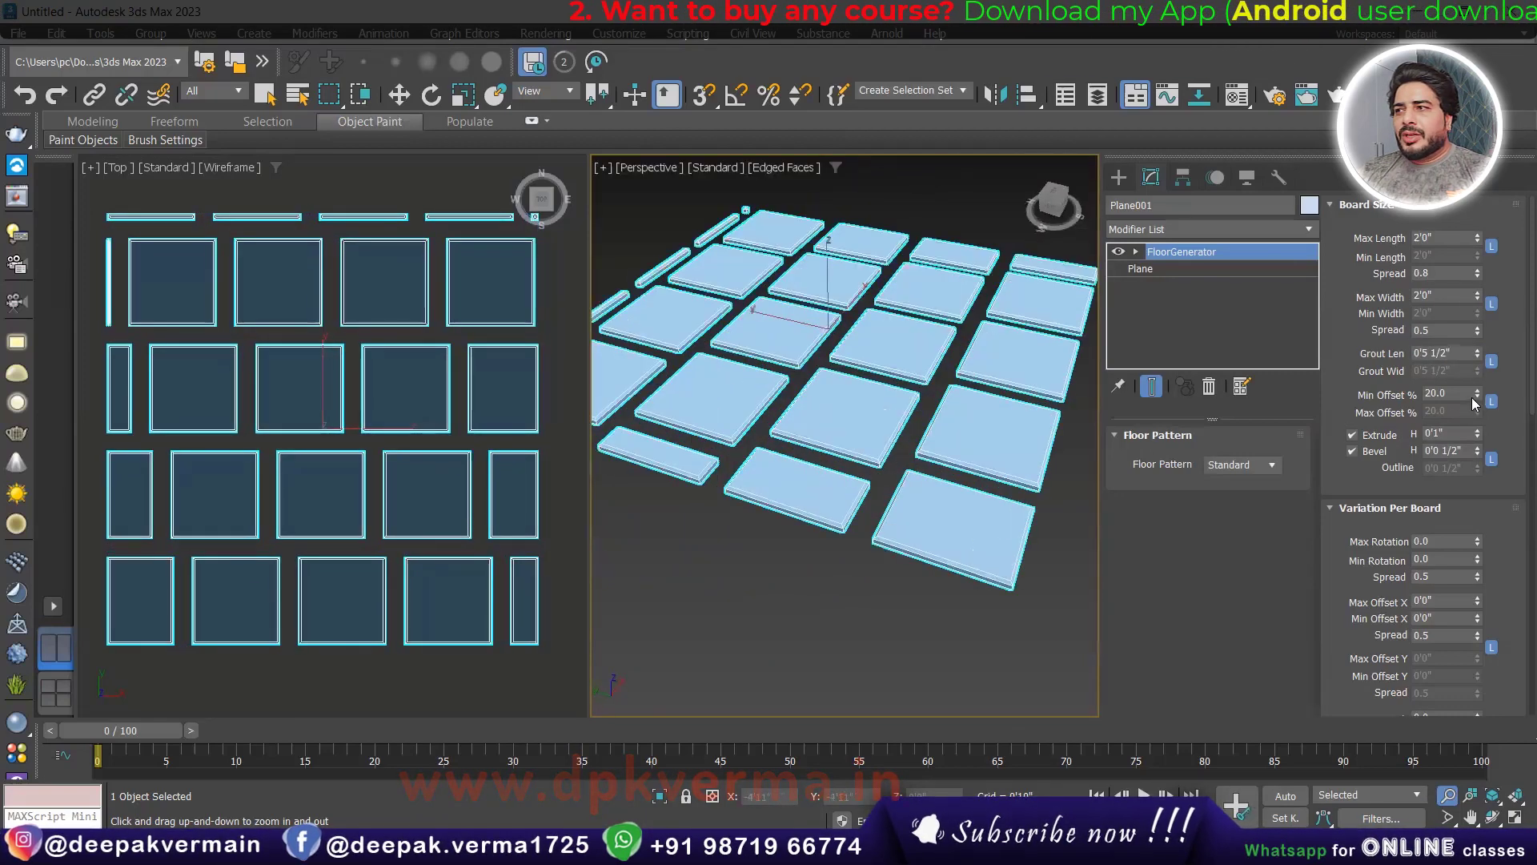
# - Test row staggering by raising Min Offset % to 9.544, then reset it to 0
pyautogui.moveTo(1477, 393); pyautogui.dragTo(1461, 470)
pyautogui.moveTo(1455, 474)
pyautogui.mouseDown()
pyautogui.moveTo(1461, 376)
pyautogui.moveTo(1440, 224)
pyautogui.mouseUp()
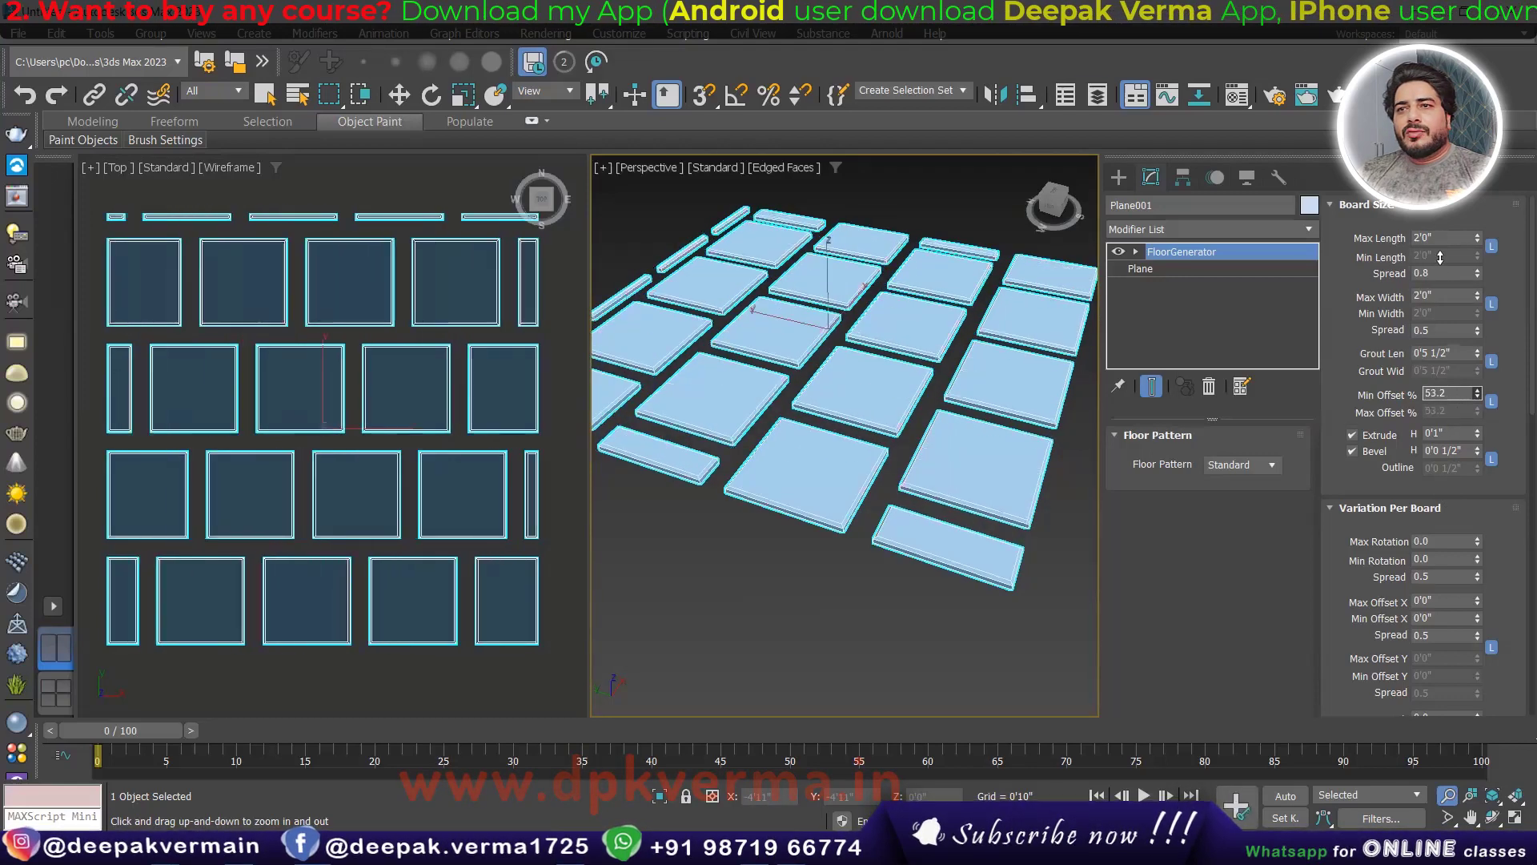
pyautogui.moveTo(1439, 224)
pyautogui.mouseDown()
pyautogui.moveTo(1423, 368)
pyautogui.moveTo(1464, 399)
pyautogui.moveTo(1463, 438)
pyautogui.moveTo(1463, 418)
pyautogui.mouseUp()
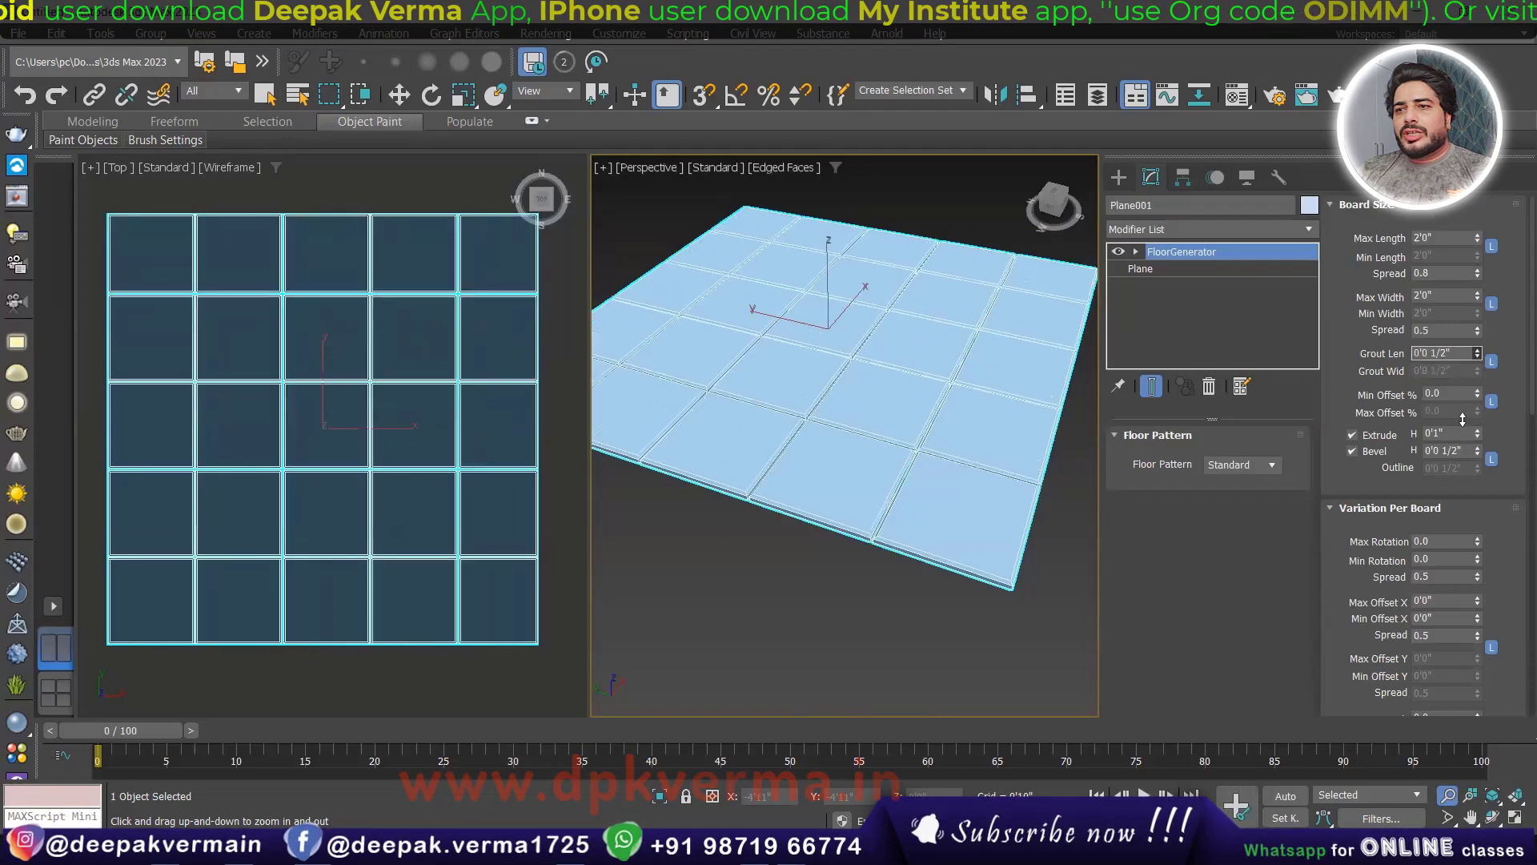
pyautogui.moveTo(962, 413); pyautogui.dragTo(939, 427)
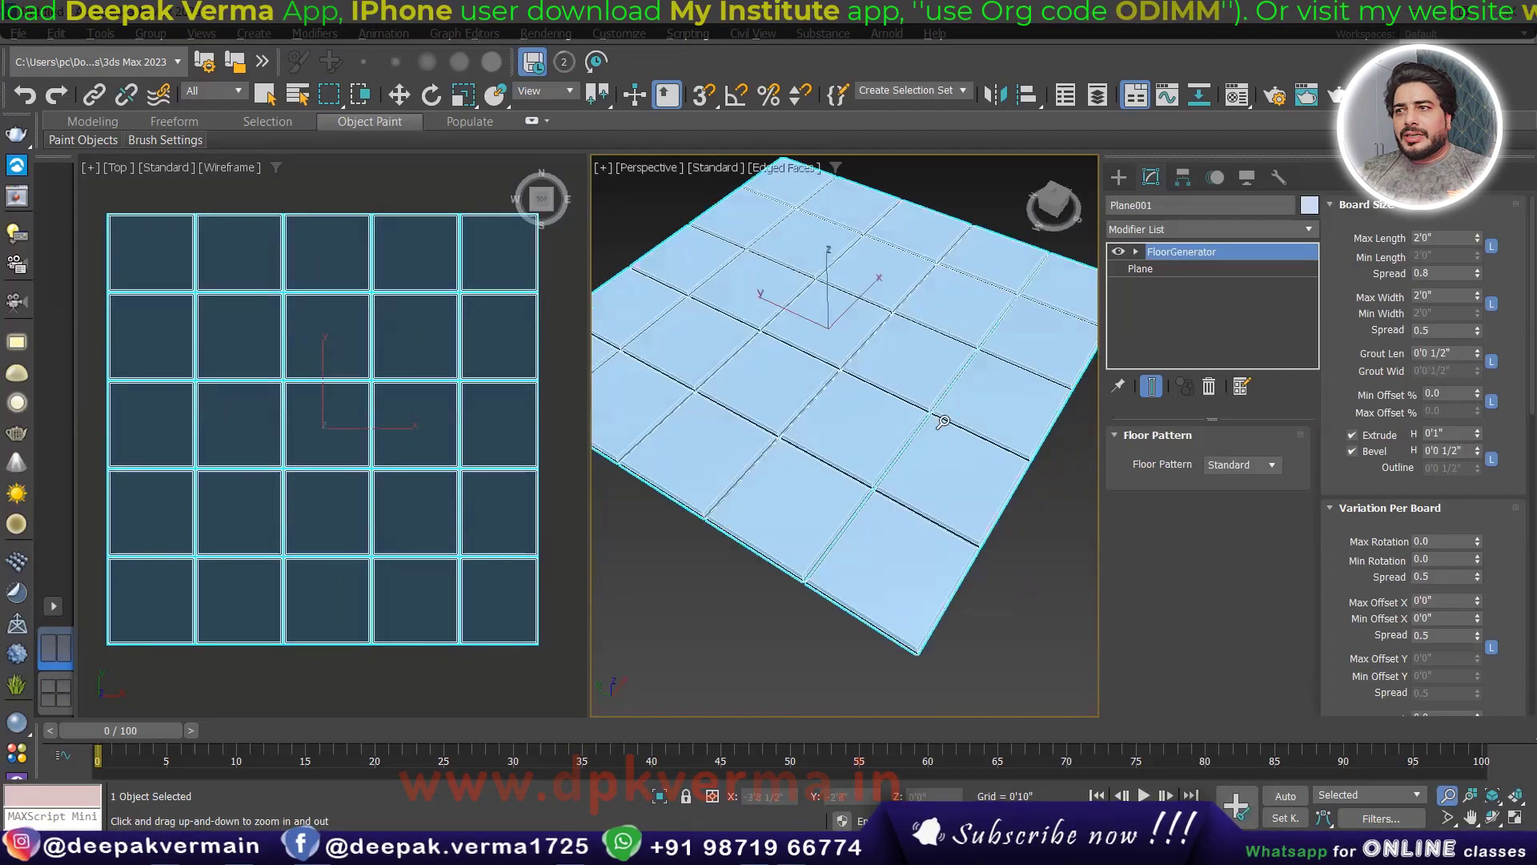
pyautogui.moveTo(1477, 393); pyautogui.dragTo(1491, 370)
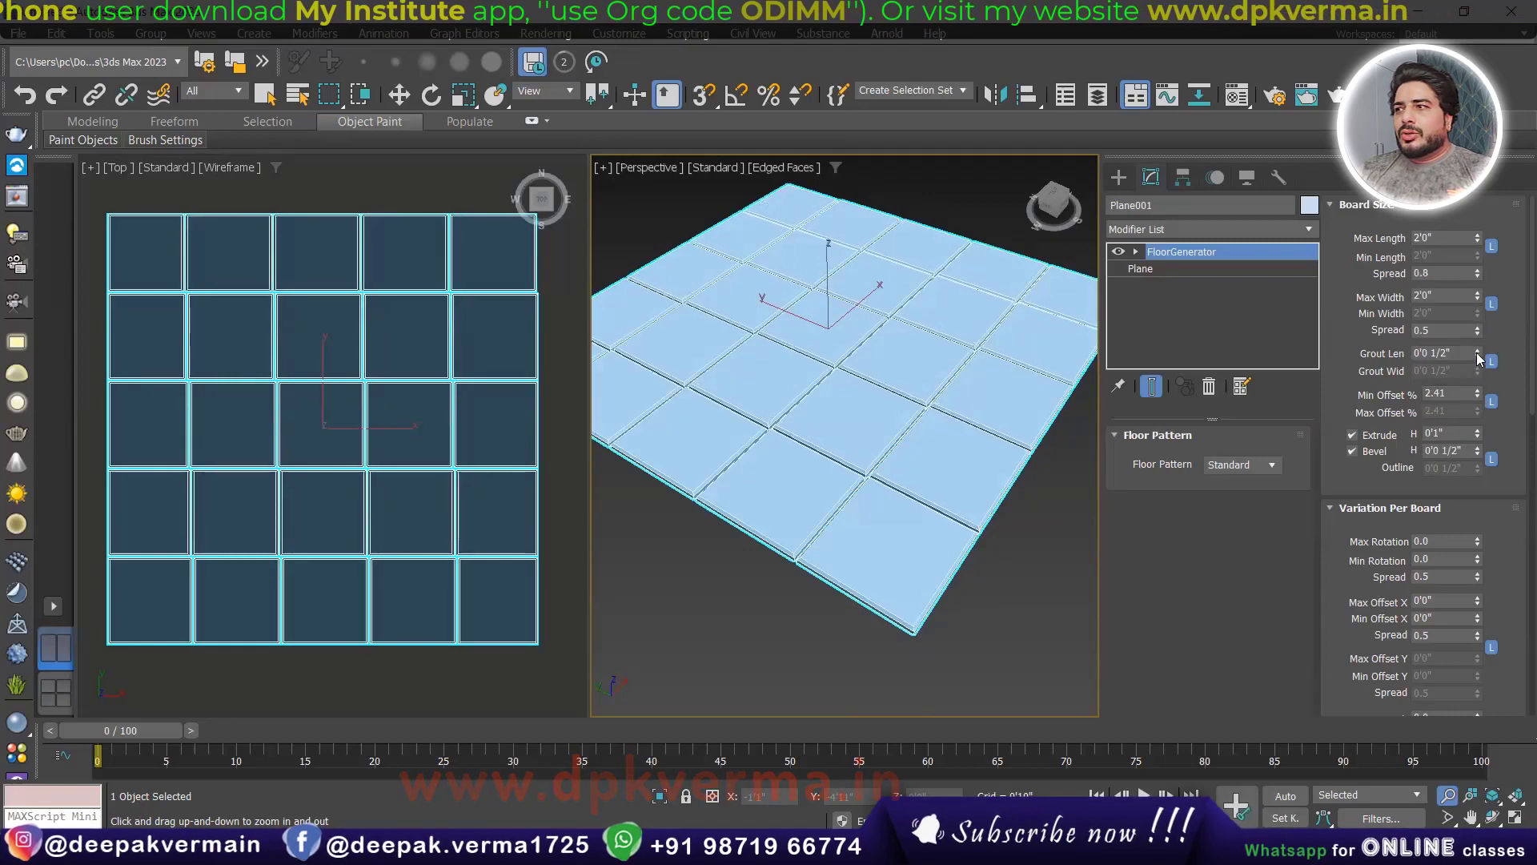
pyautogui.moveTo(1477, 392); pyautogui.dragTo(1477, 376)
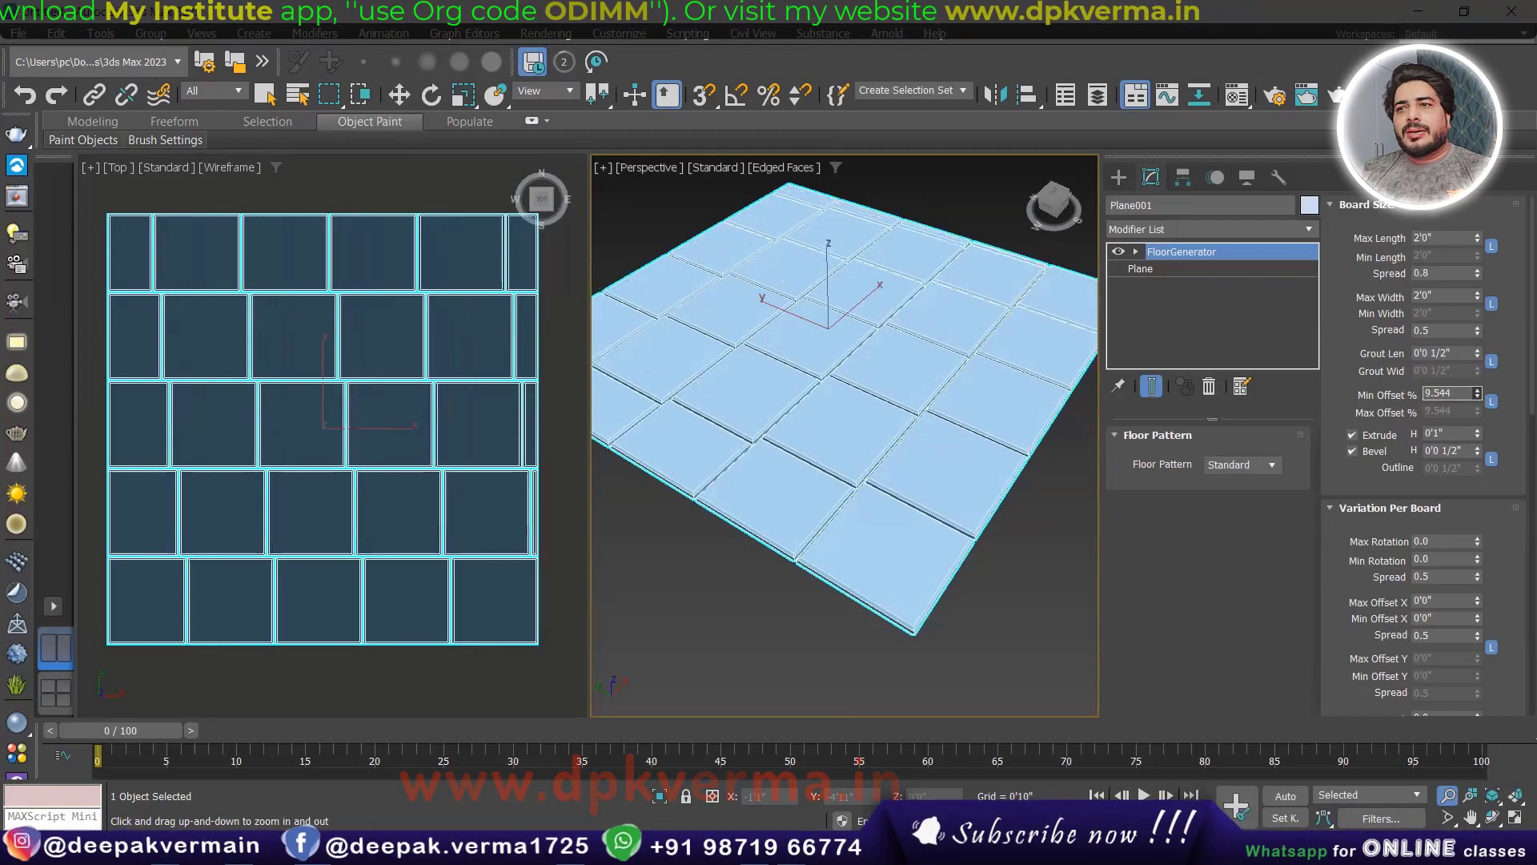
pyautogui.keyDown('alt'); pyautogui.moveTo(913, 339); pyautogui.dragTo(1000, 376, button='middle'); pyautogui.keyUp('alt')
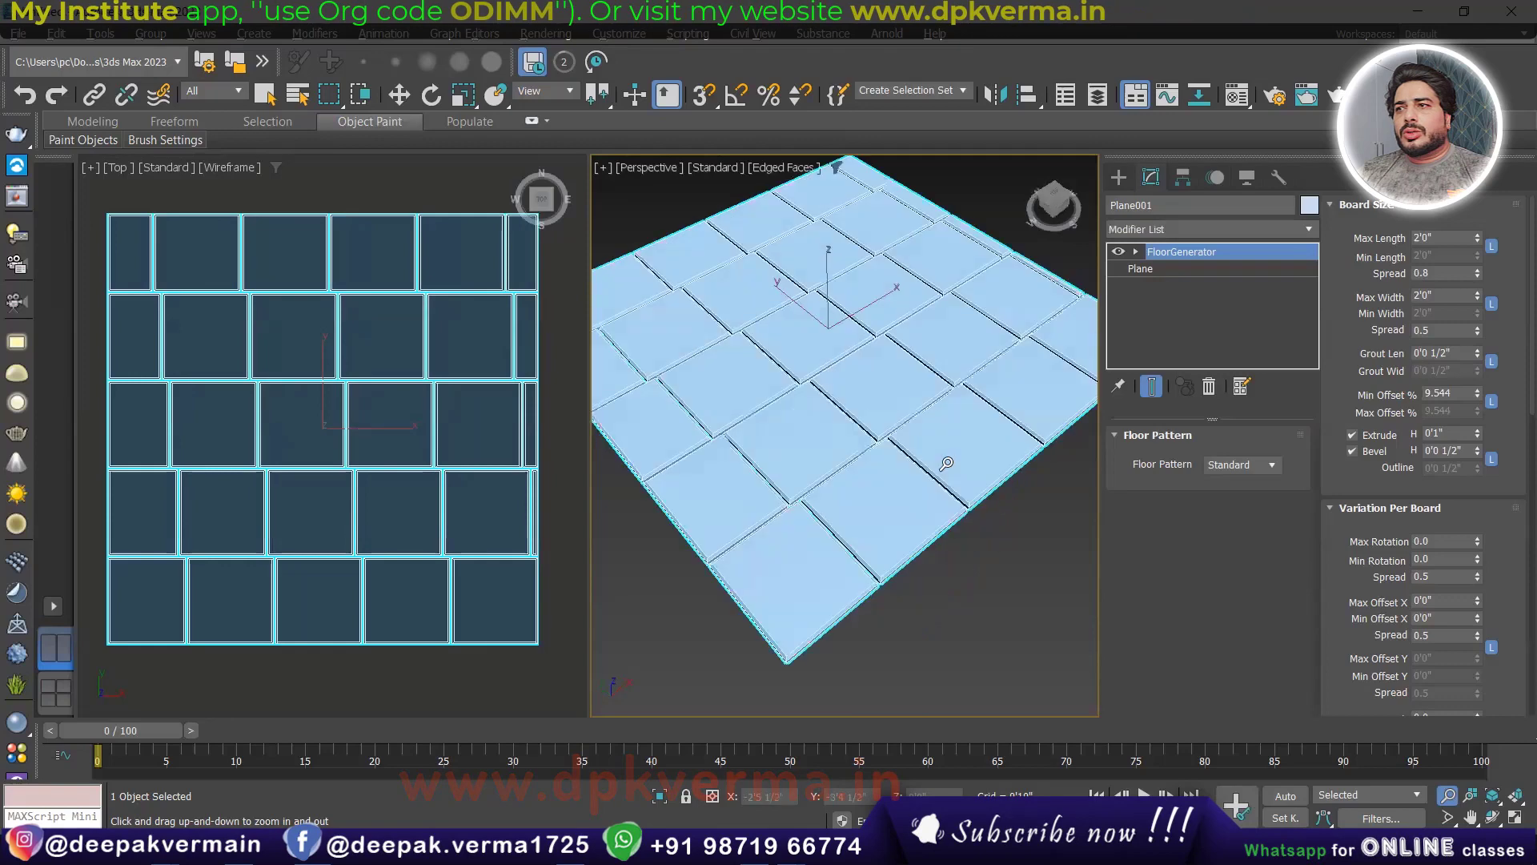
pyautogui.rightClick(1476, 400)
pyautogui.scroll(2, 928, 503)
pyautogui.scroll(4, 904, 570)
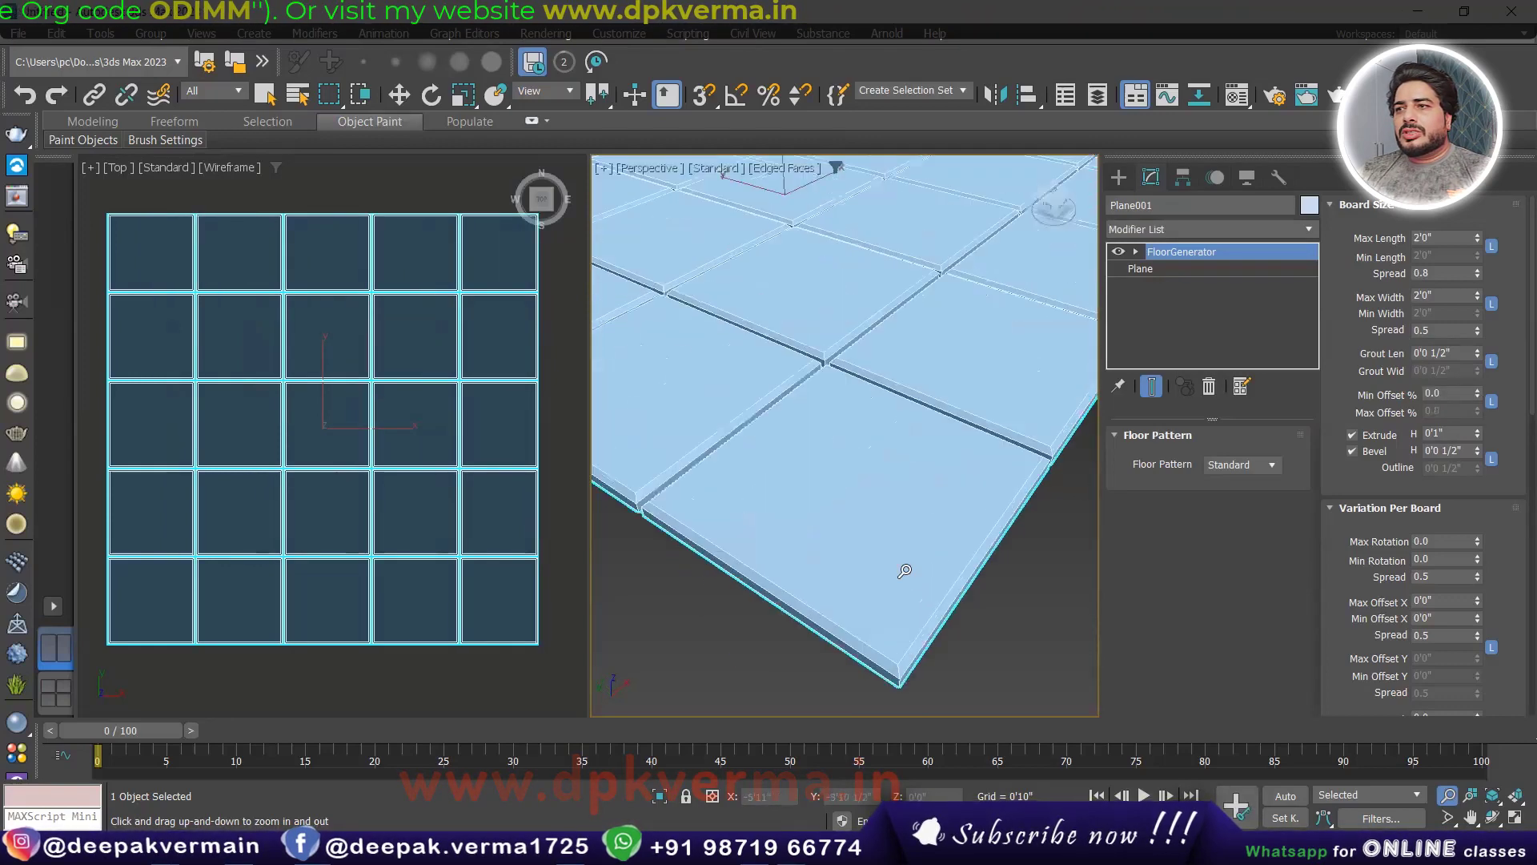
pyautogui.scroll(-5, 904, 570)
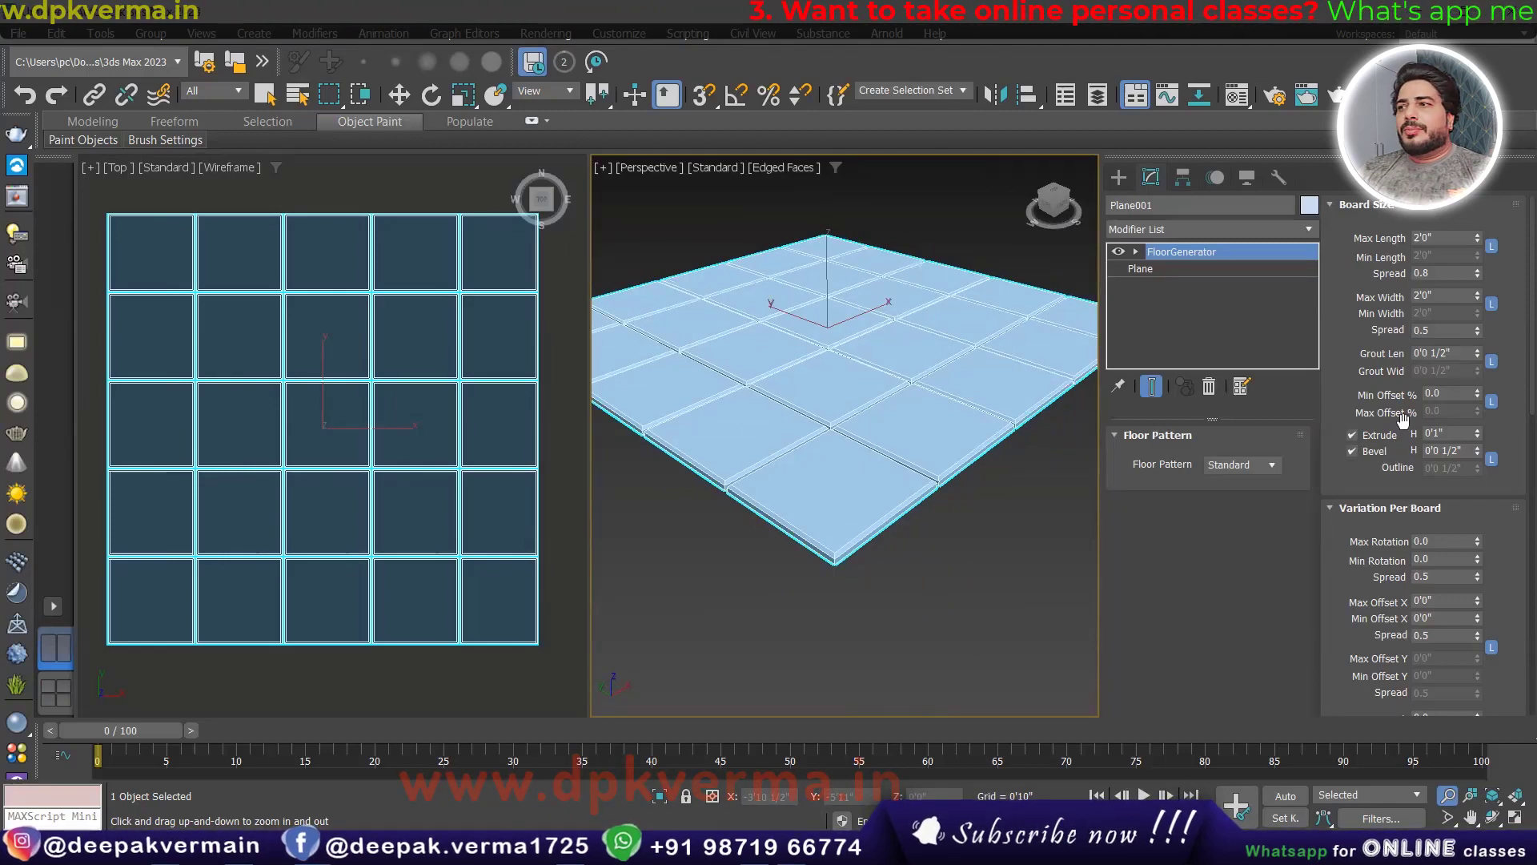
# - Toggle tile Extrude and Bevel off and back on, then raise Extrude H and Bevel H
pyautogui.scroll(3, 845, 549)
pyautogui.scroll(2, 834, 589)
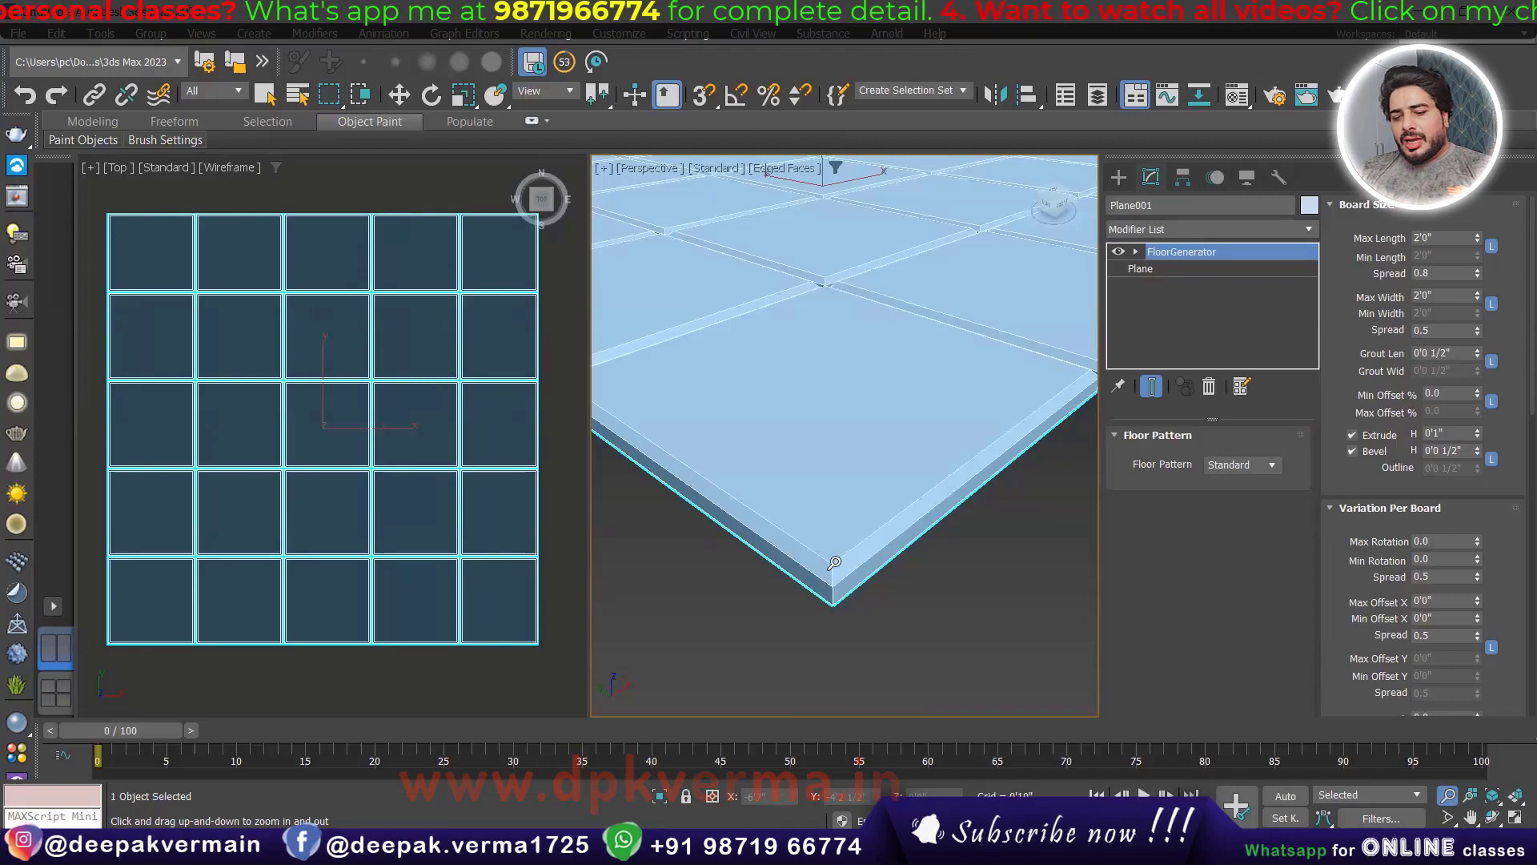
pyautogui.click(1353, 435)
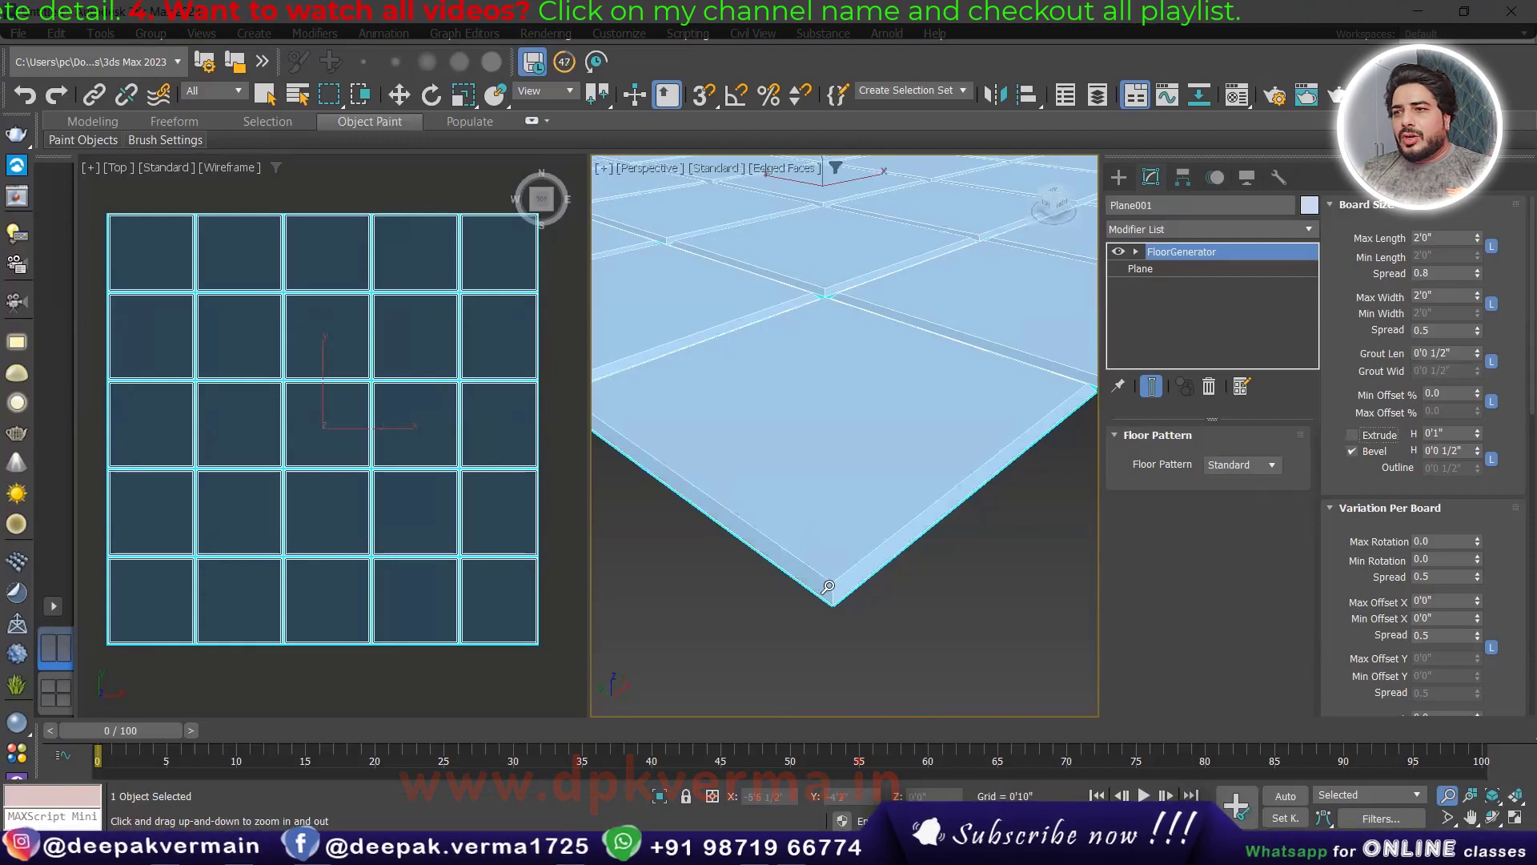
pyautogui.click(1354, 451)
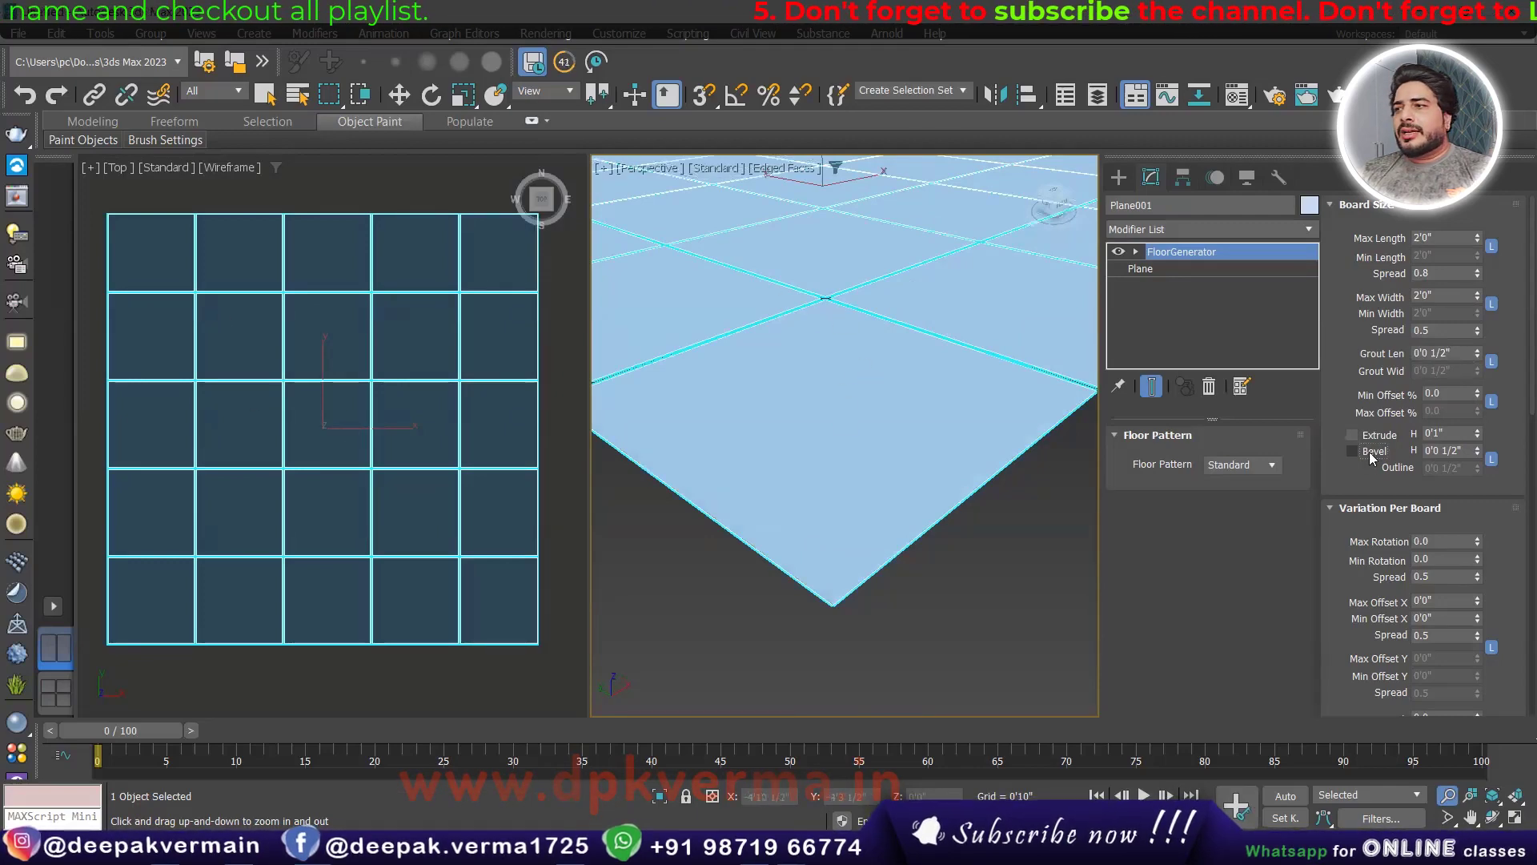
pyautogui.click(1352, 435)
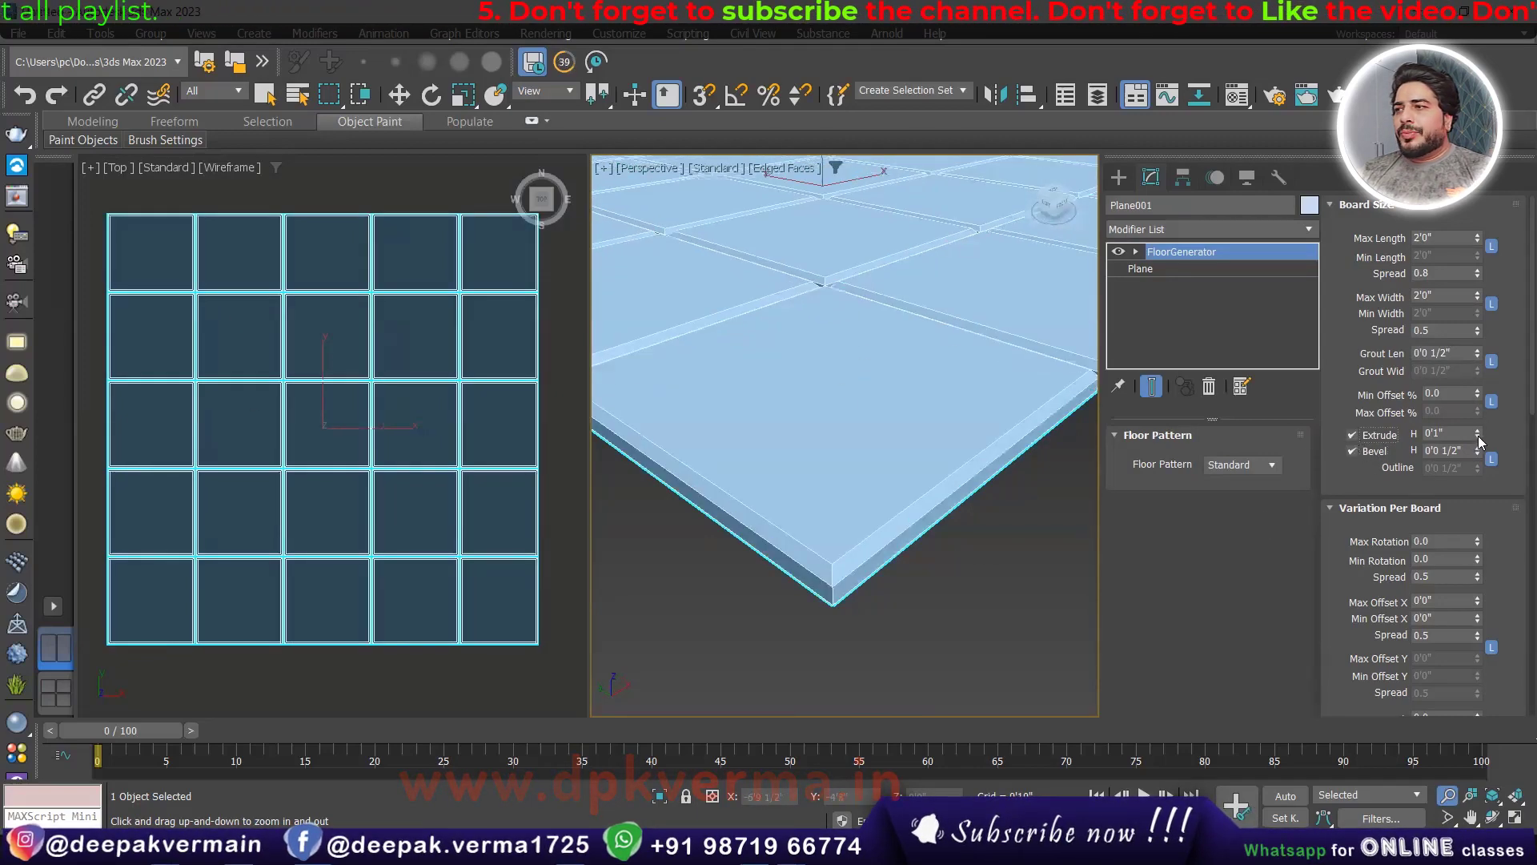
pyautogui.moveTo(1478, 437)
pyautogui.mouseDown()
pyautogui.moveTo(1478, 413)
pyautogui.moveTo(1478, 456)
pyautogui.mouseUp()
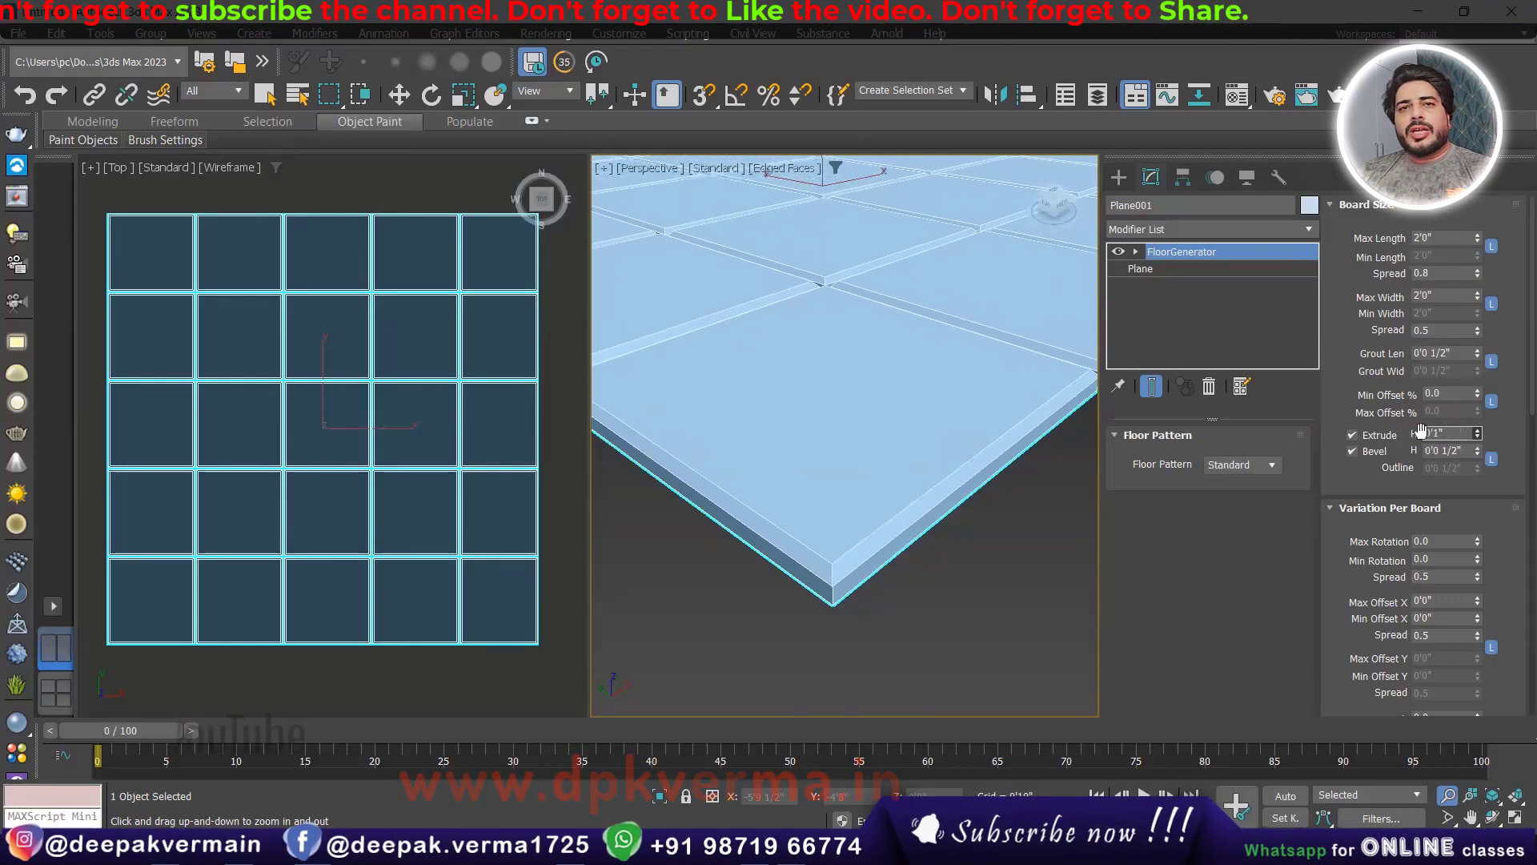
pyautogui.moveTo(1478, 450); pyautogui.dragTo(1460, 160)
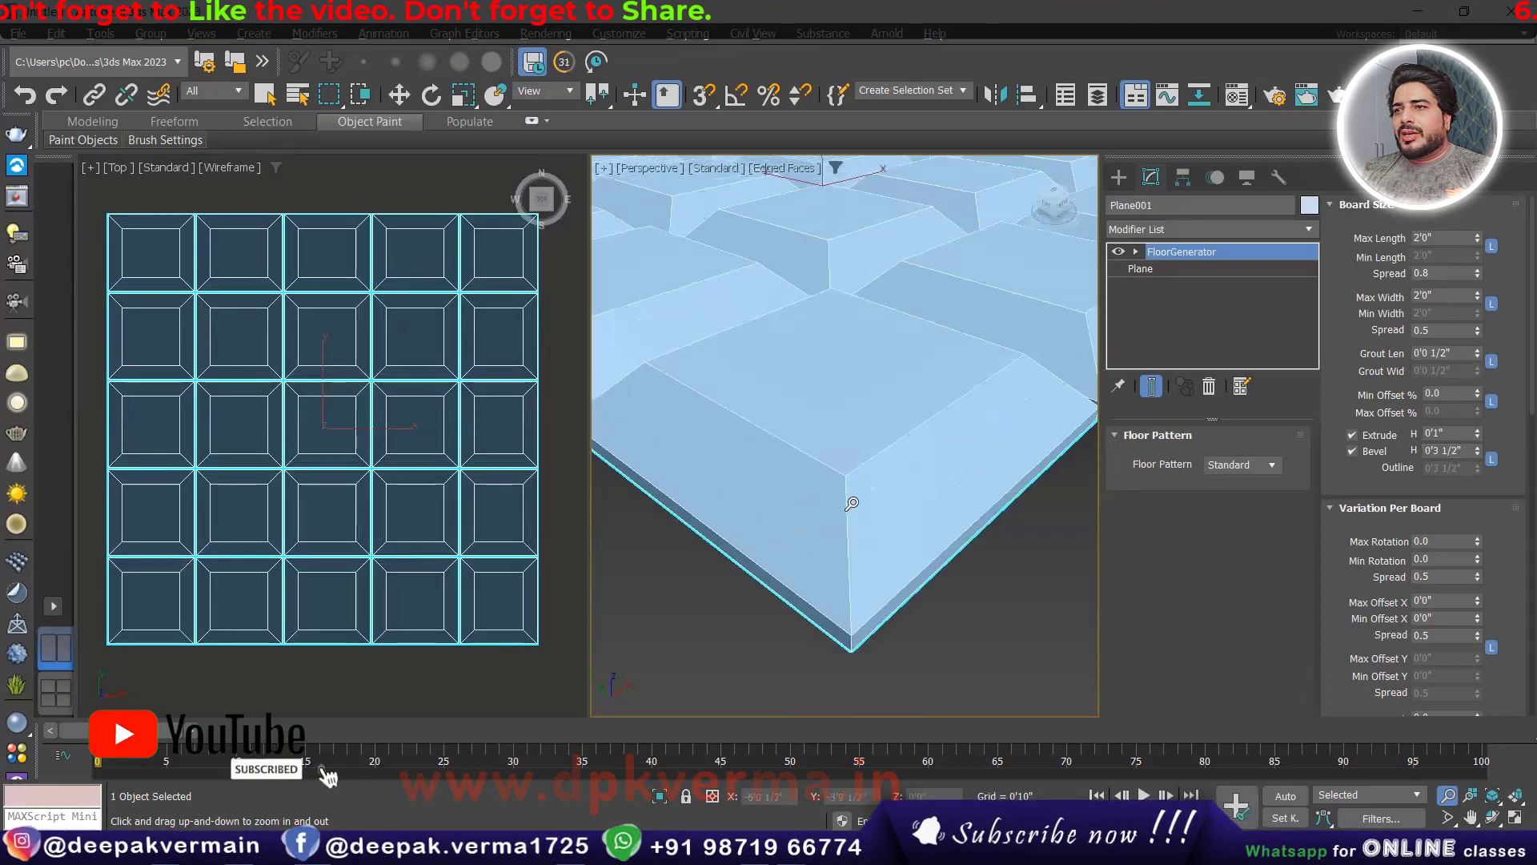
# - Bring the bevel height down to 0'0 1/2", then unlock, tweak and relock Outline
pyautogui.moveTo(852, 503); pyautogui.dragTo(899, 588)
pyautogui.moveTo(1477, 448); pyautogui.dragTo(1466, 512)
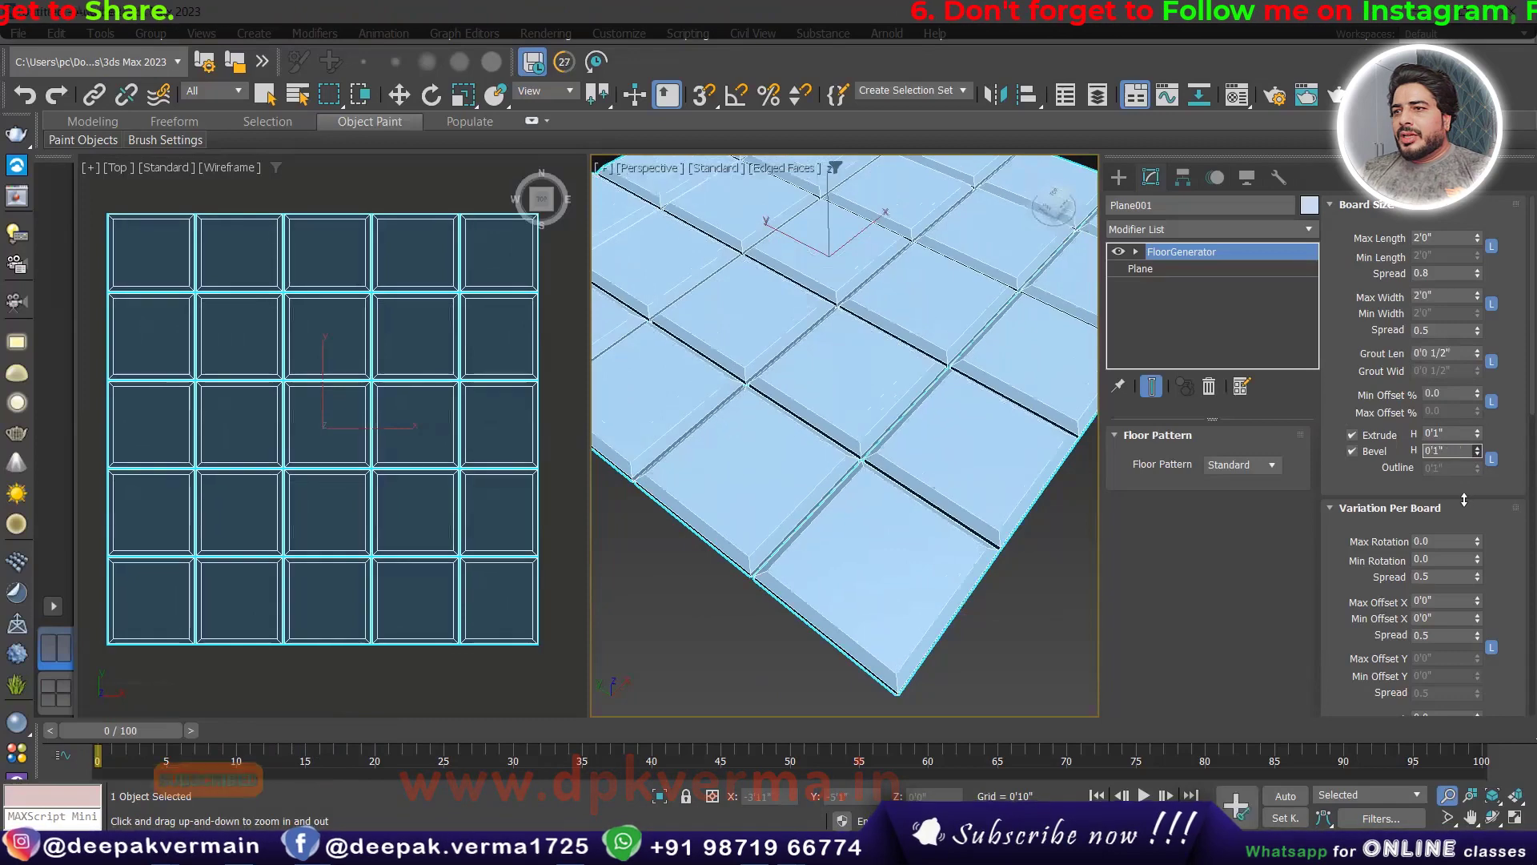
pyautogui.moveTo(810, 628)
pyautogui.mouseDown()
pyautogui.moveTo(923, 531)
pyautogui.moveTo(925, 488)
pyautogui.mouseUp()
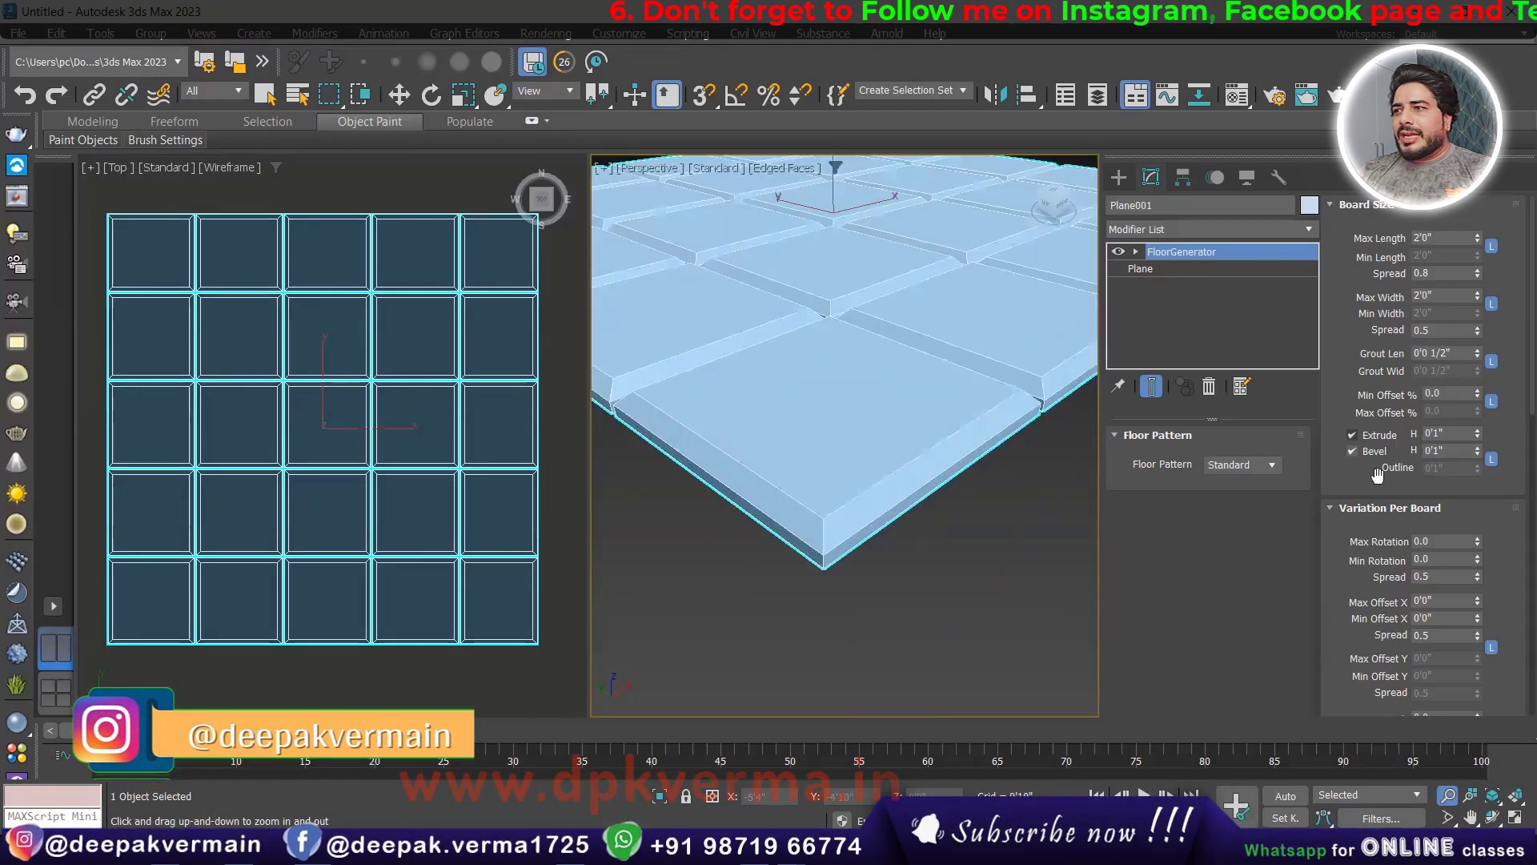
pyautogui.click(1492, 461)
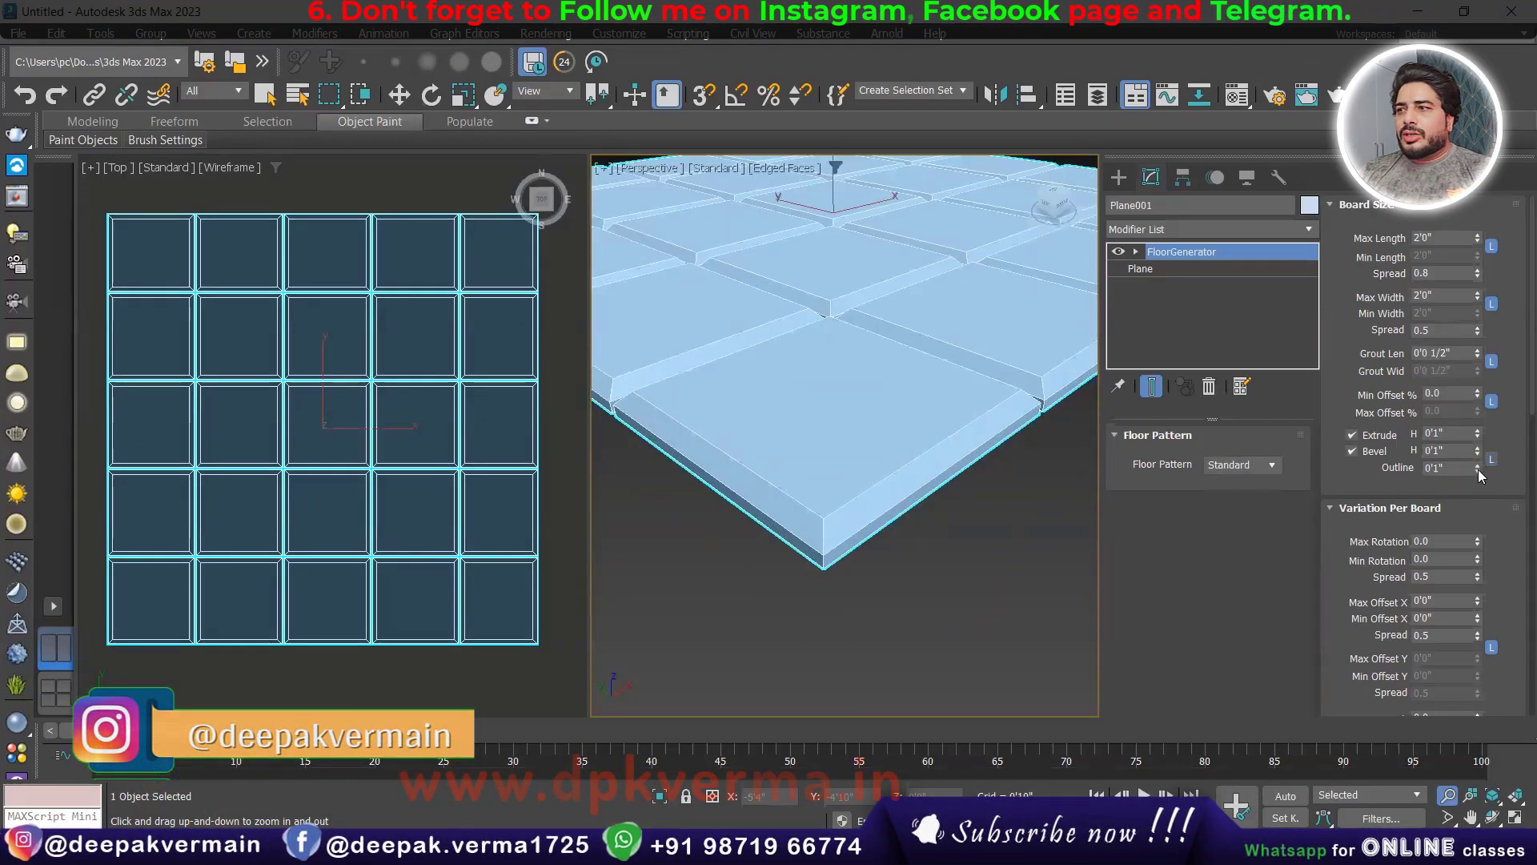
pyautogui.moveTo(1477, 467)
pyautogui.mouseDown()
pyautogui.moveTo(1478, 440)
pyautogui.moveTo(1408, 406)
pyautogui.mouseUp()
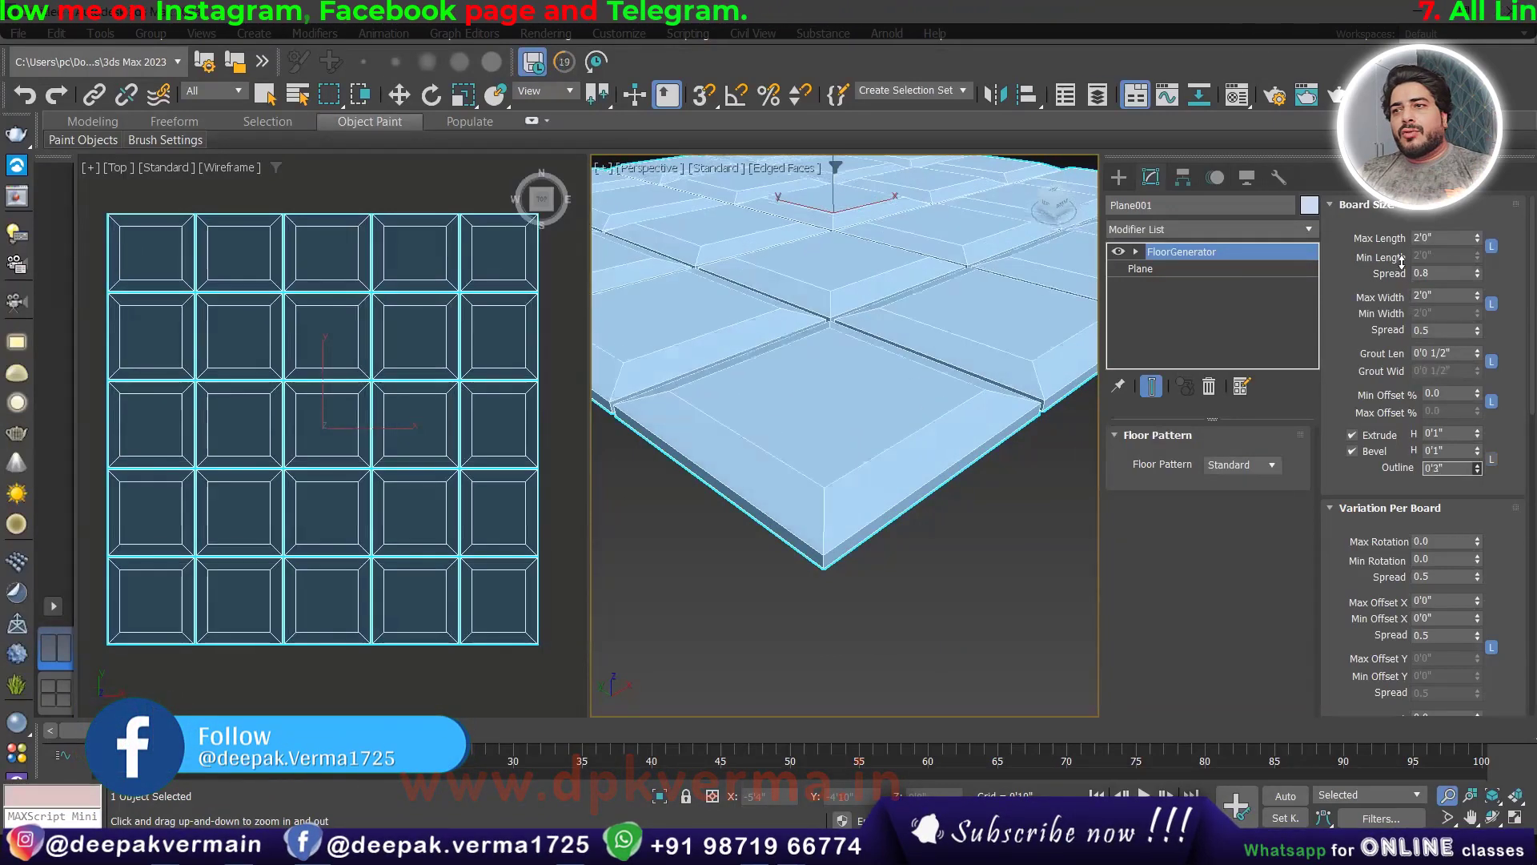
pyautogui.moveTo(1408, 405)
pyautogui.mouseDown()
pyautogui.moveTo(1491, 464)
pyautogui.moveTo(1455, 432)
pyautogui.moveTo(771, 519)
pyautogui.mouseUp()
pyautogui.click(1492, 461)
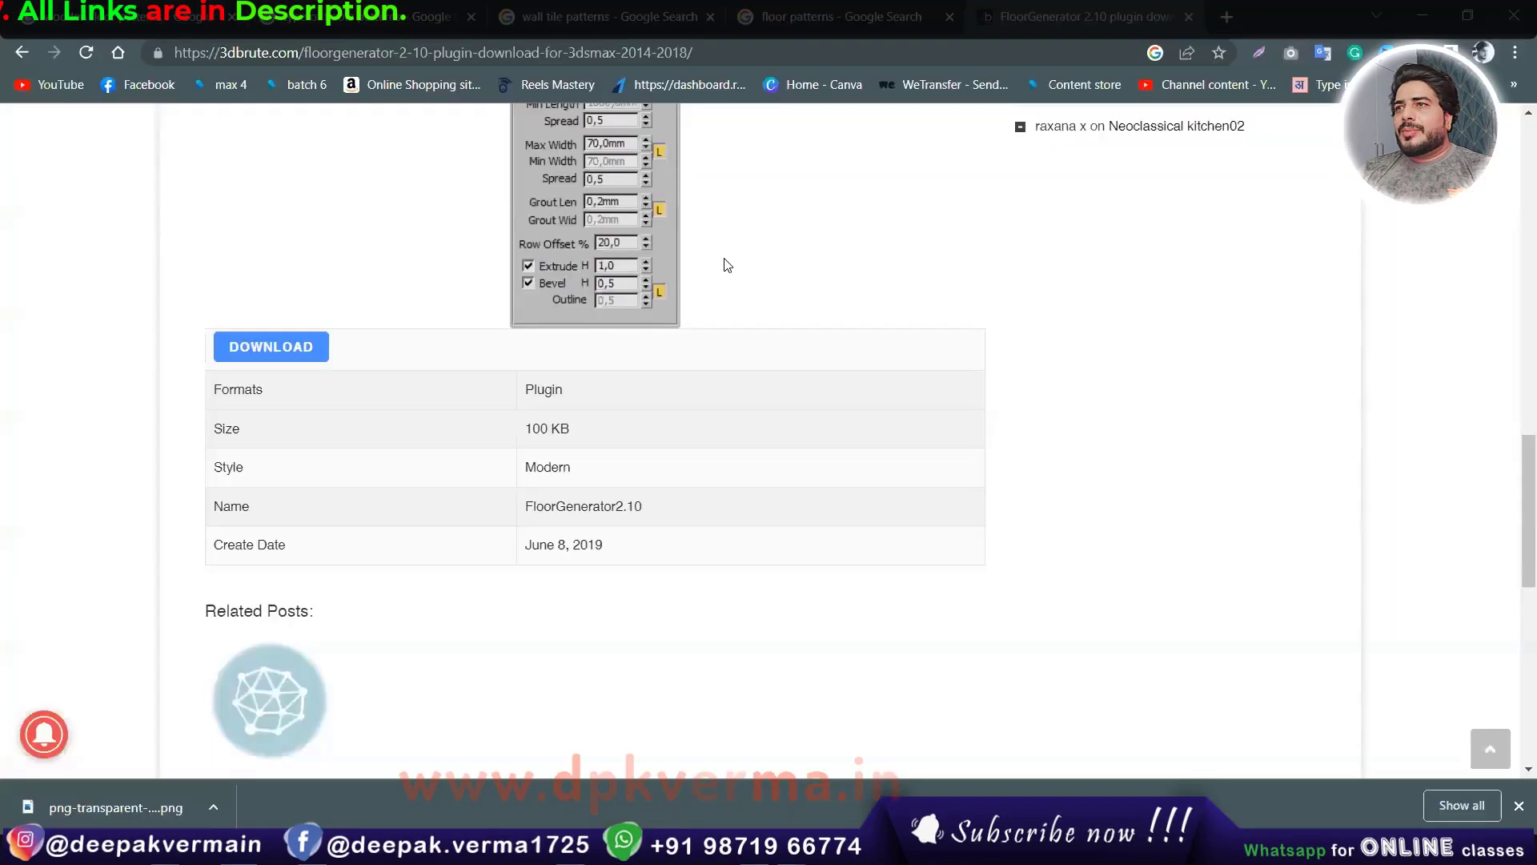
# - Browse the wooden floor pattern image results, previewing hardwood, chevron and herringbone layouts
pyautogui.hotkey('ctrl', 'shift', 'Tab')
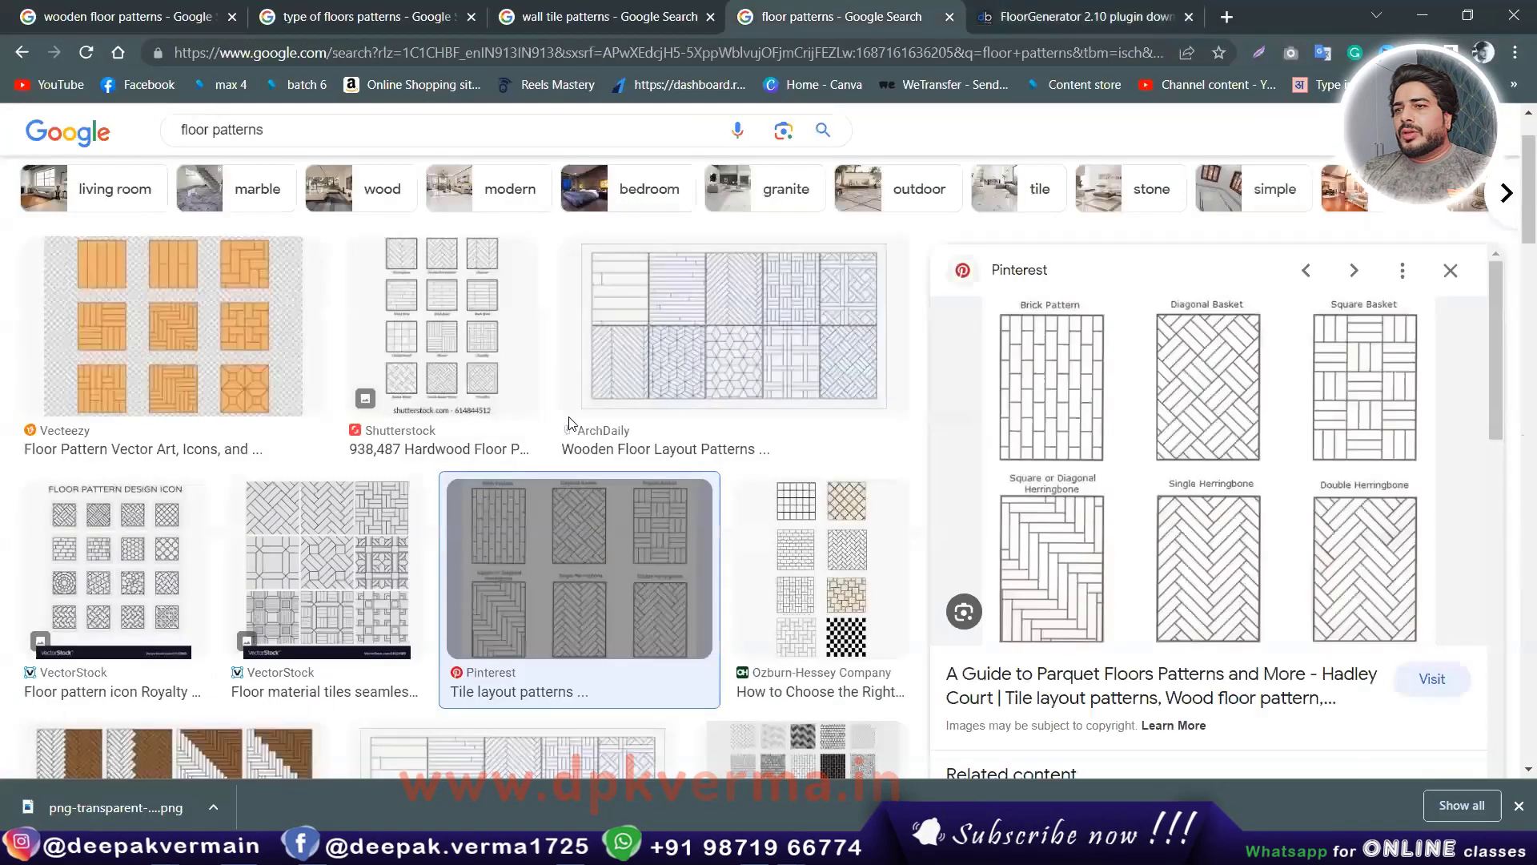
pyautogui.hotkey('ctrl', '1')
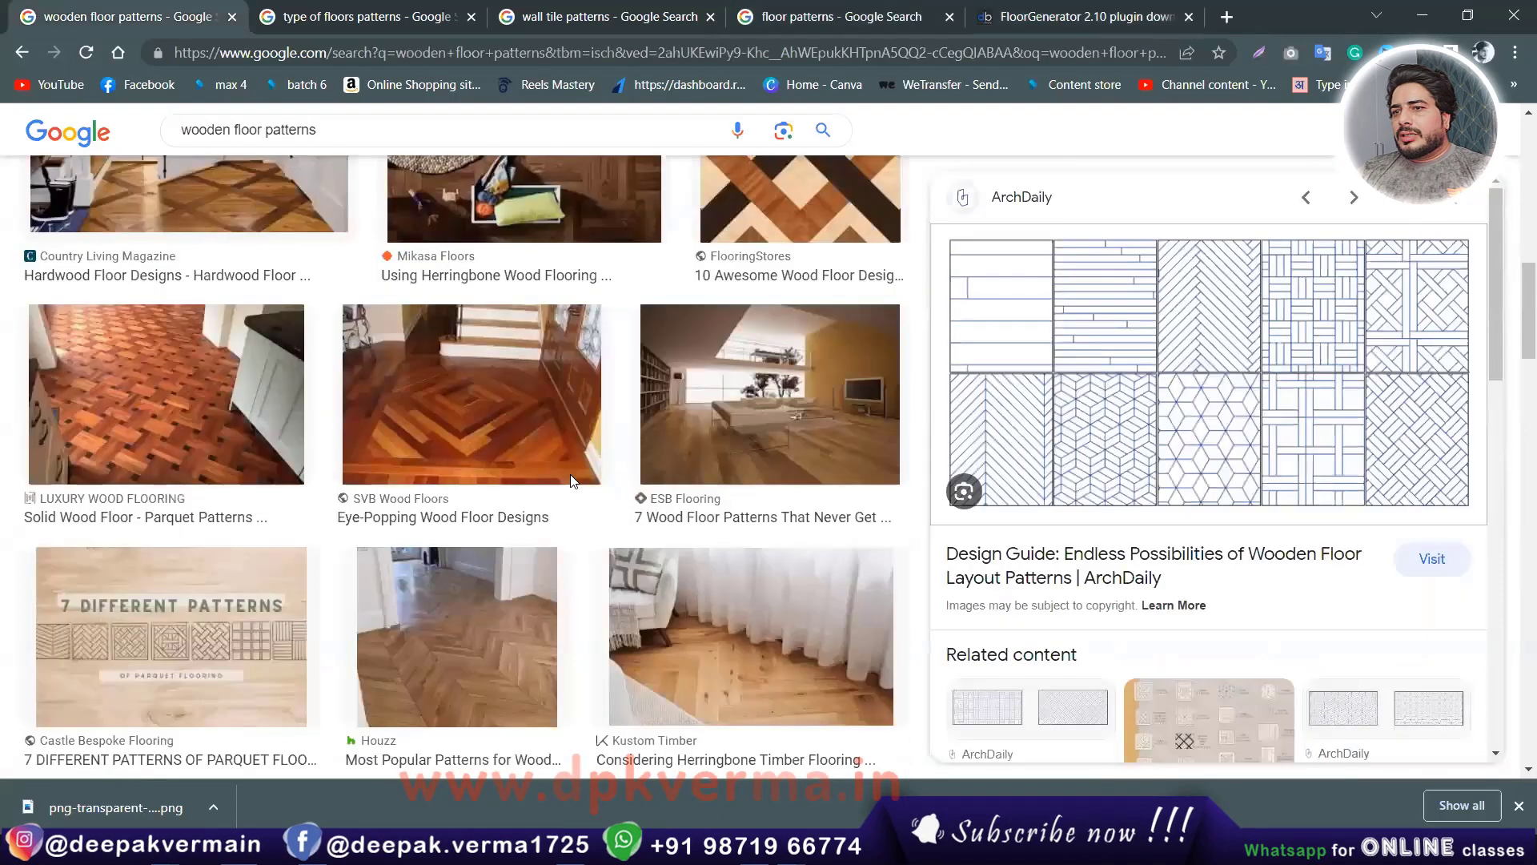
pyautogui.scroll(-3, 546, 494)
pyautogui.scroll(-5, 547, 494)
pyautogui.click(462, 480)
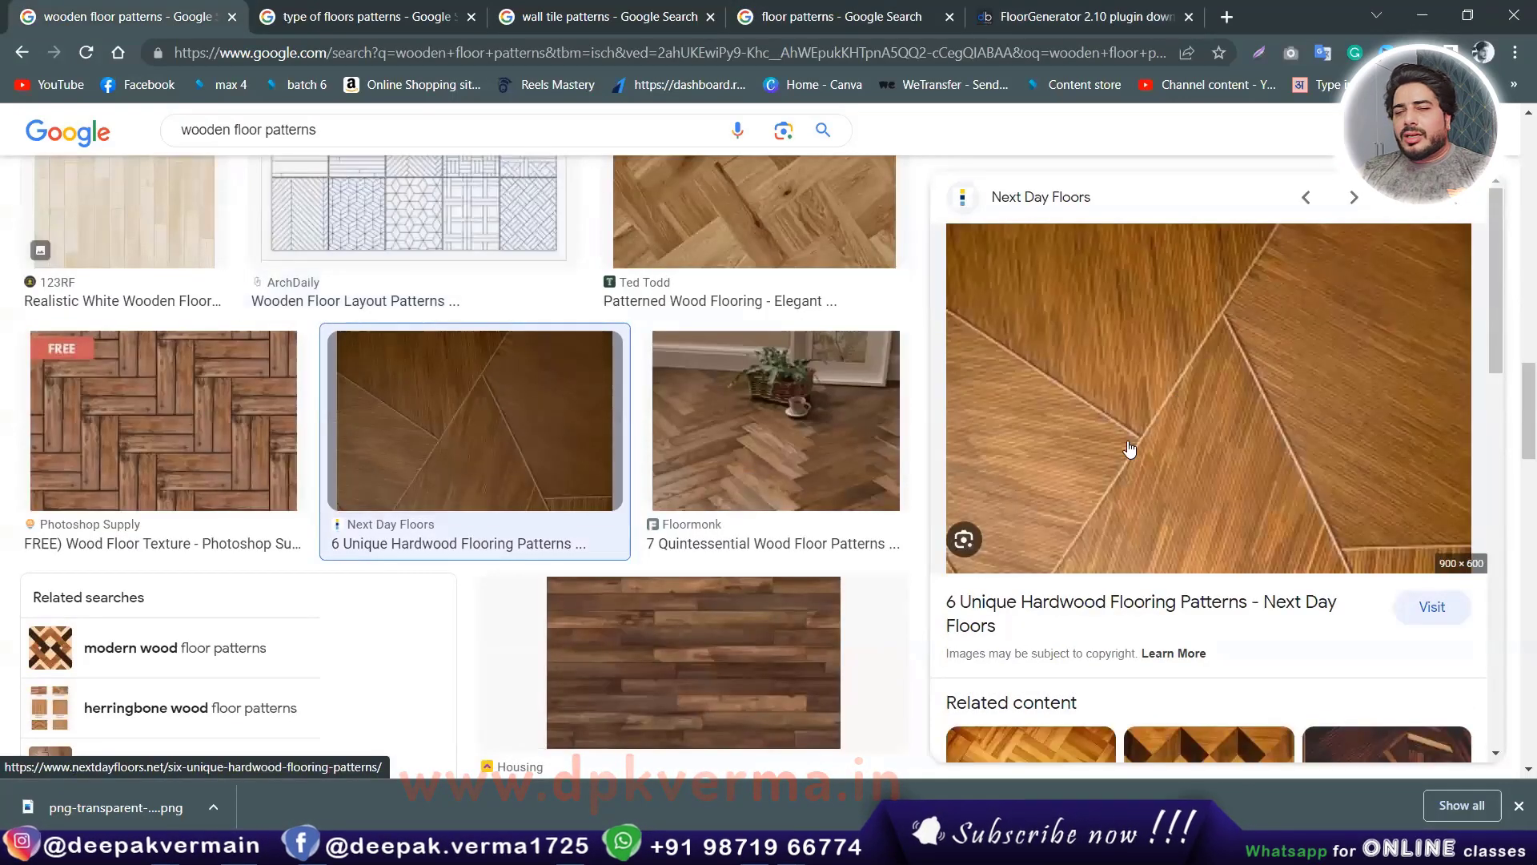
pyautogui.scroll(-5, 558, 514)
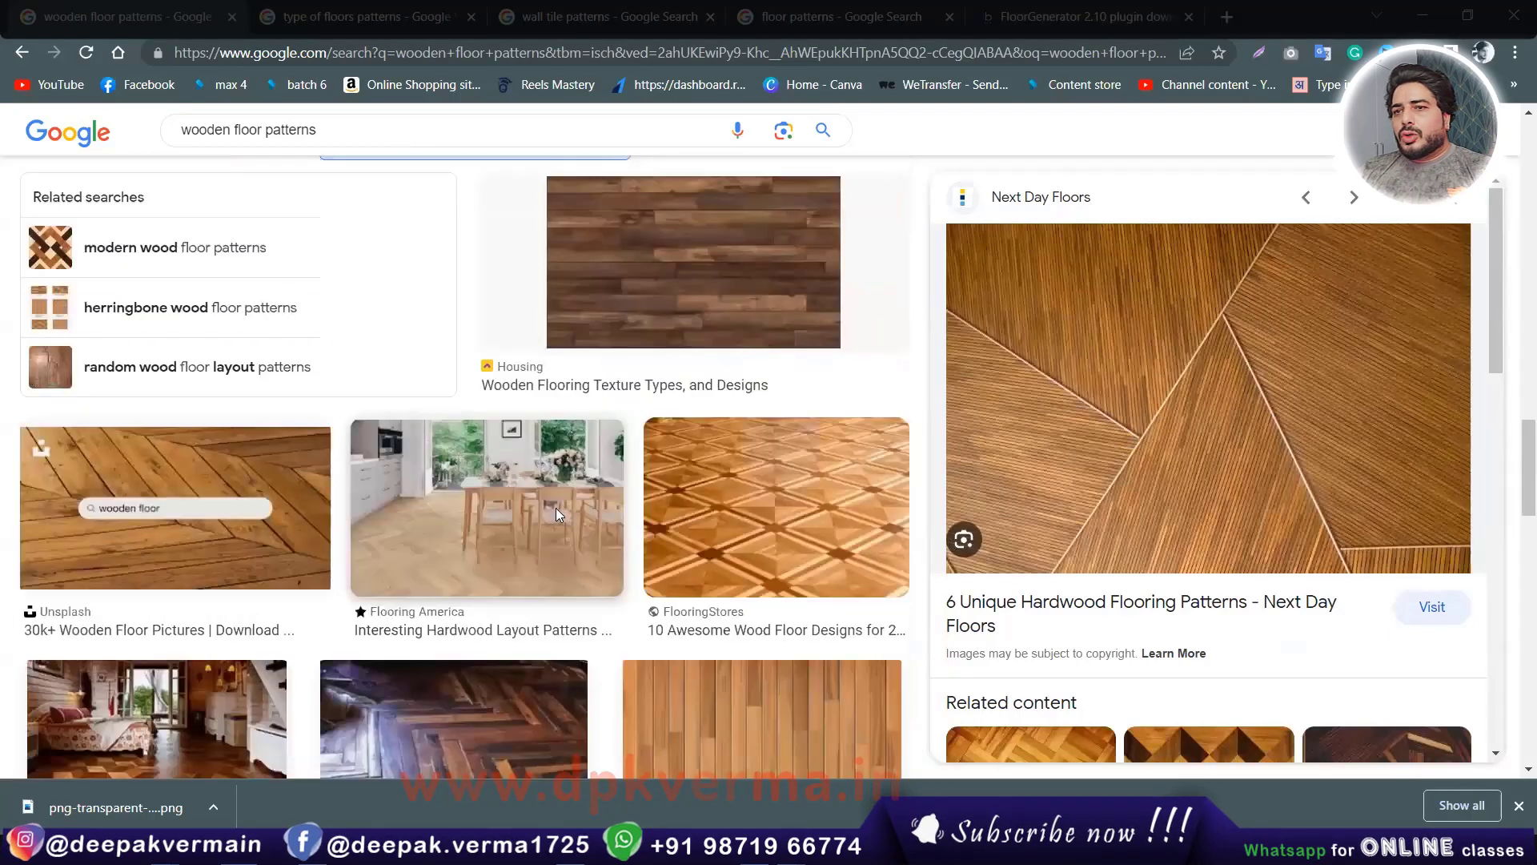
pyautogui.scroll(-5, 558, 514)
pyautogui.scroll(-1, 724, 526)
pyautogui.click(724, 521)
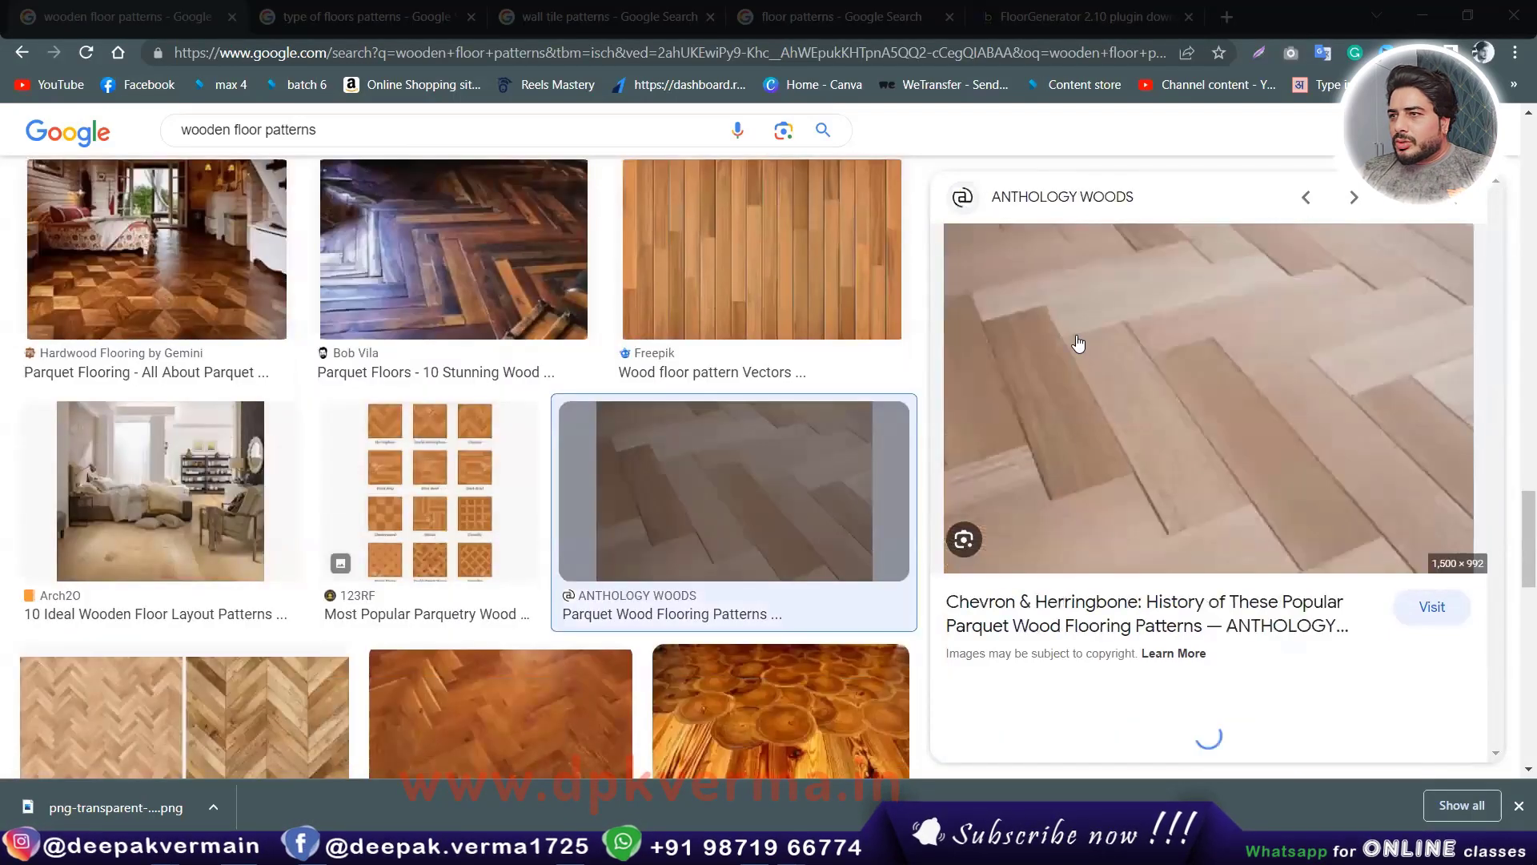
pyautogui.scroll(-5, 744, 518)
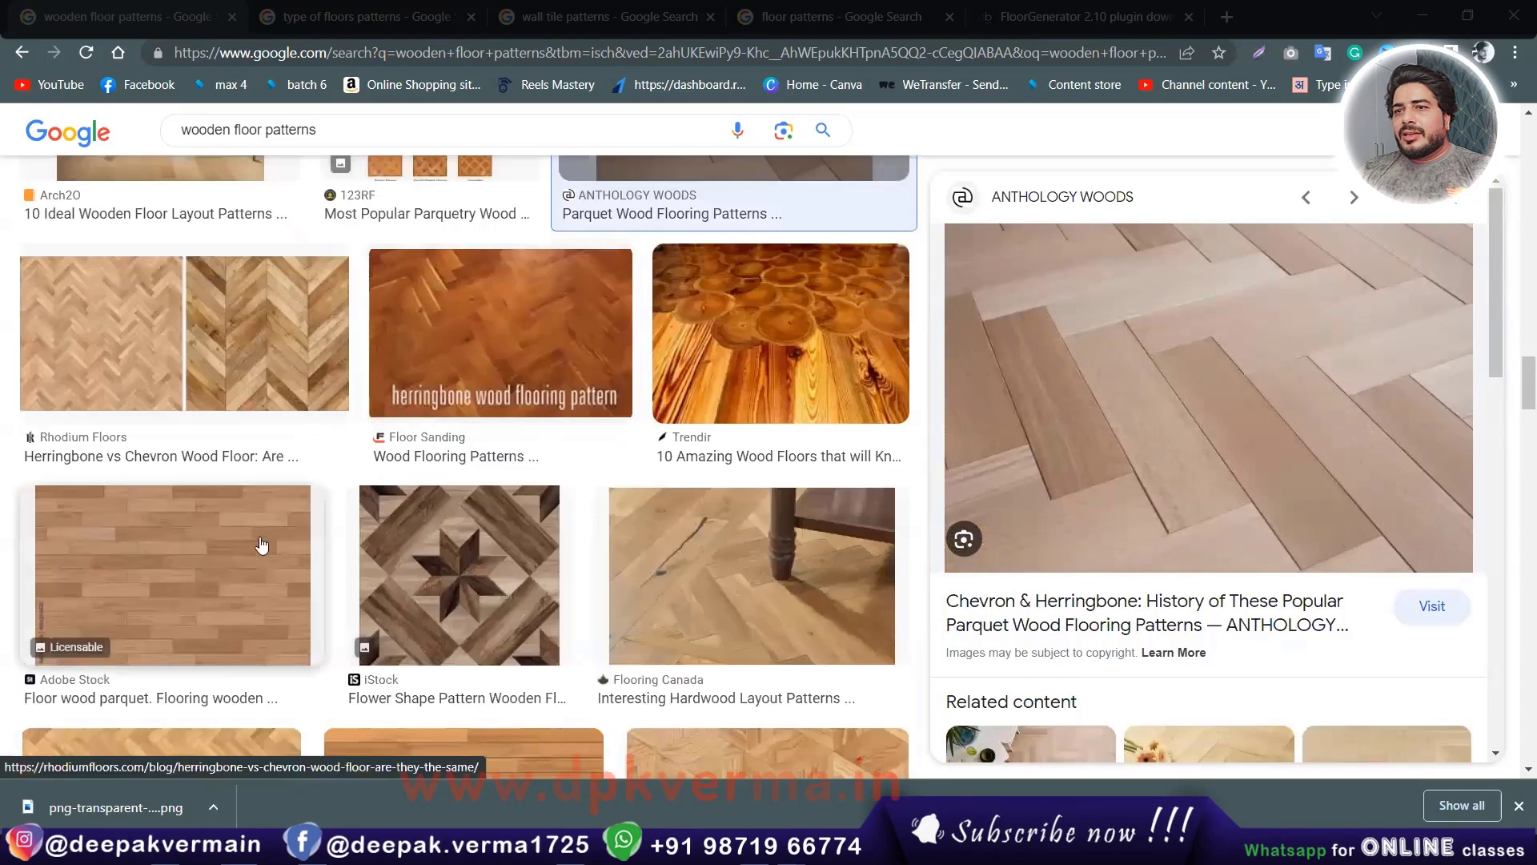
pyautogui.click(691, 599)
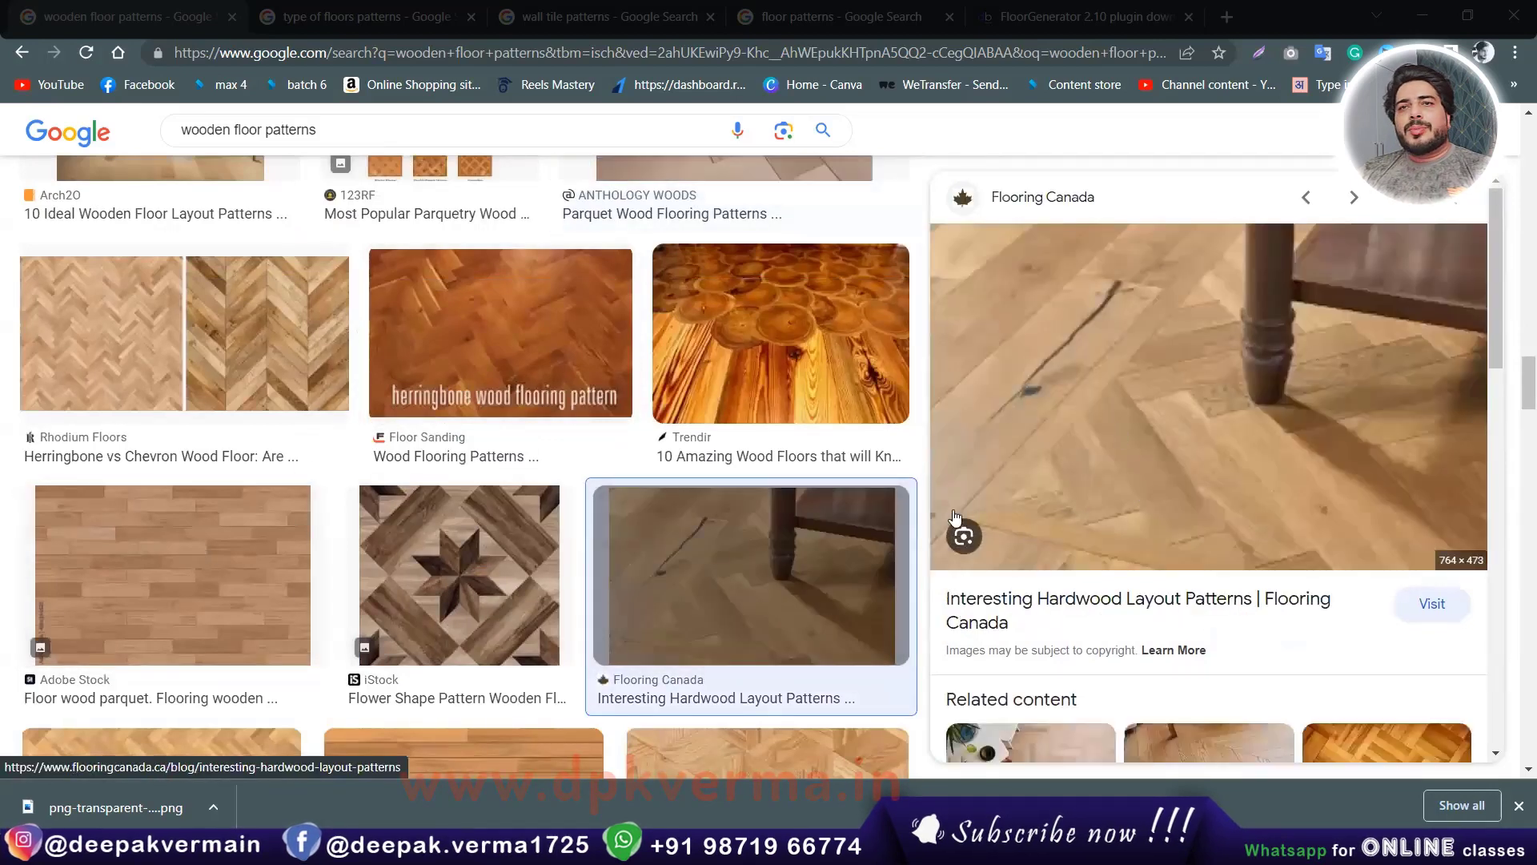
pyautogui.scroll(-5, 368, 586)
pyautogui.scroll(-3, 651, 568)
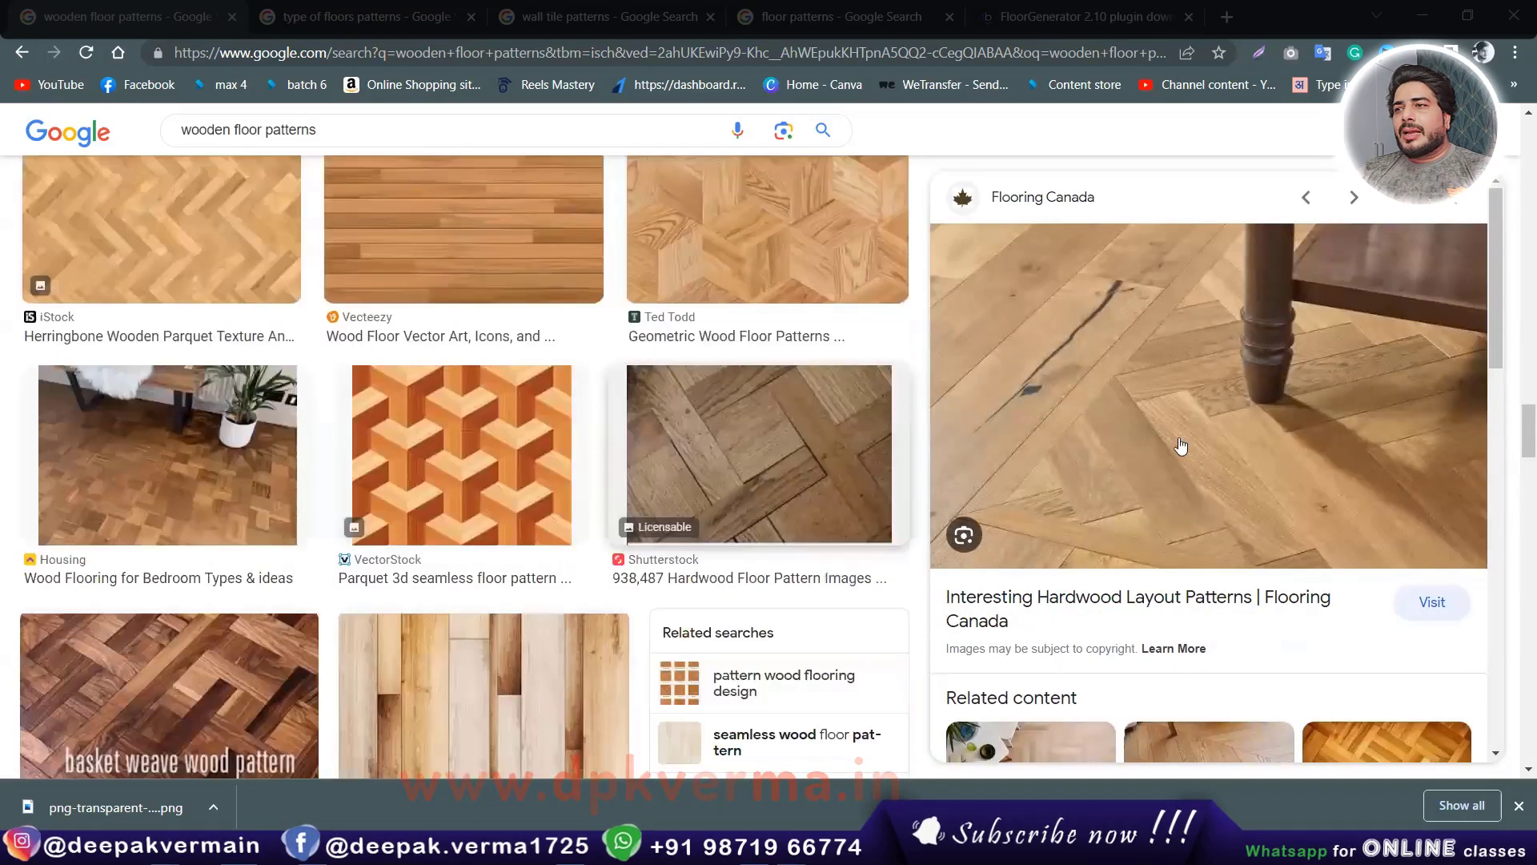
pyautogui.scroll(2, 397, 570)
pyautogui.scroll(3, 402, 566)
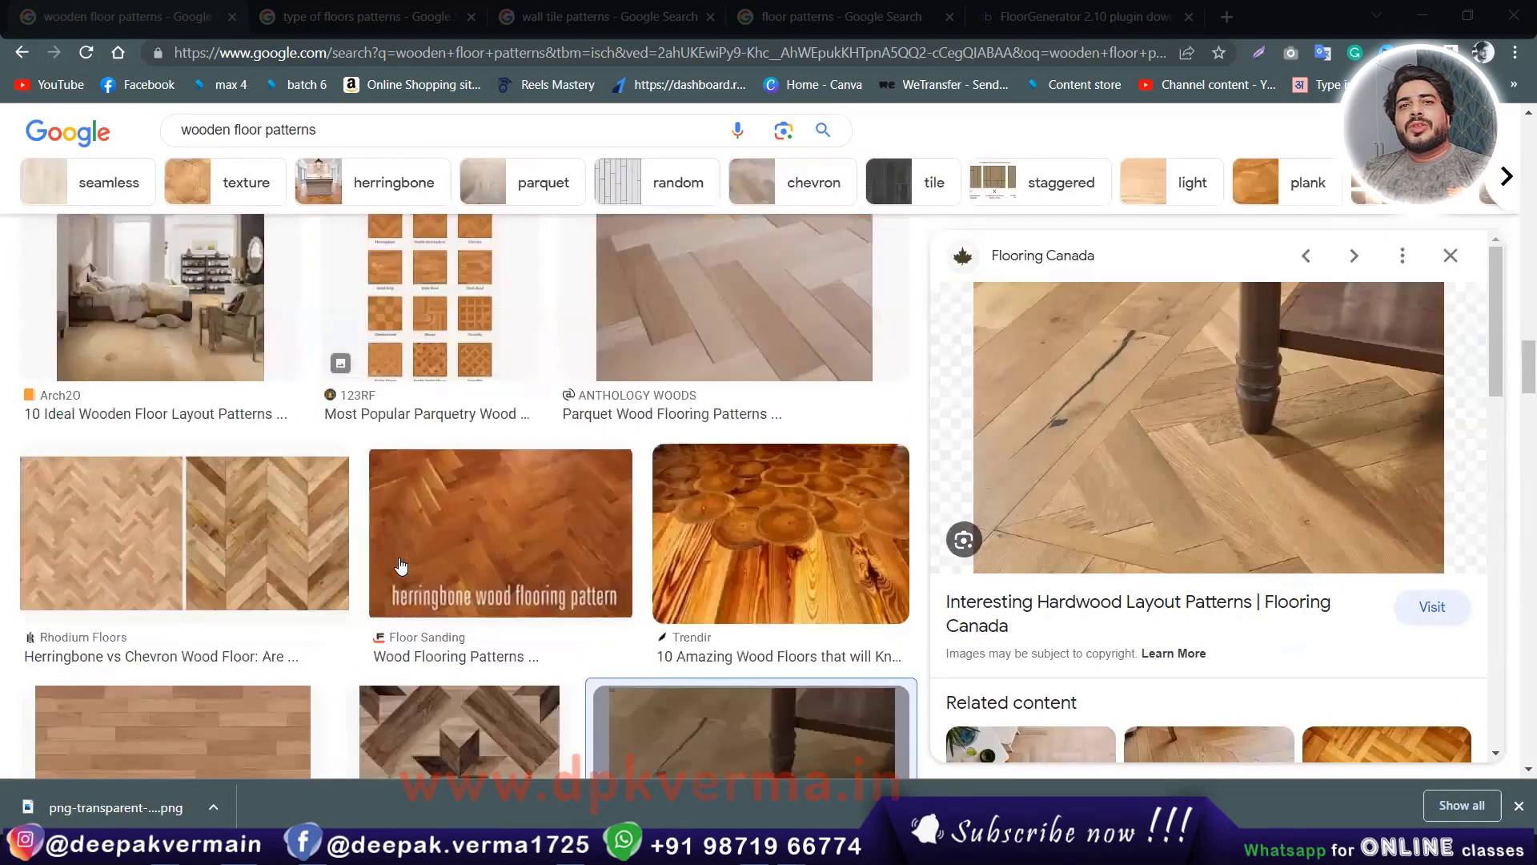
pyautogui.scroll(-3, 402, 566)
# - Search Google Images for 'exterior floor' tiles and preview designs, ending on the red and grey tile
pyautogui.hotkey('ctrl', 't')
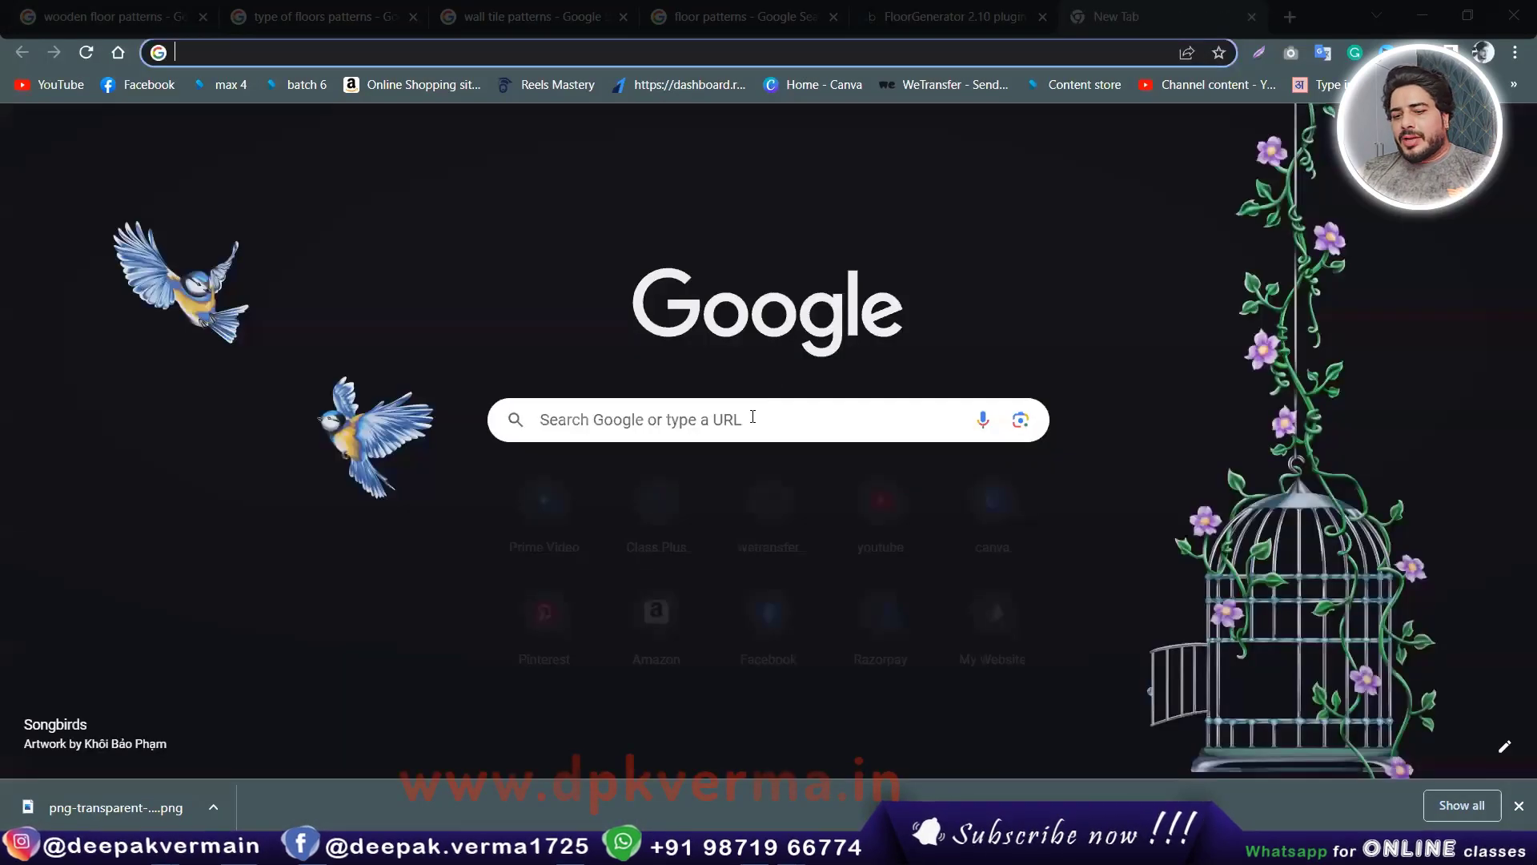
pyautogui.click(752, 416)
pyautogui.write('ext')
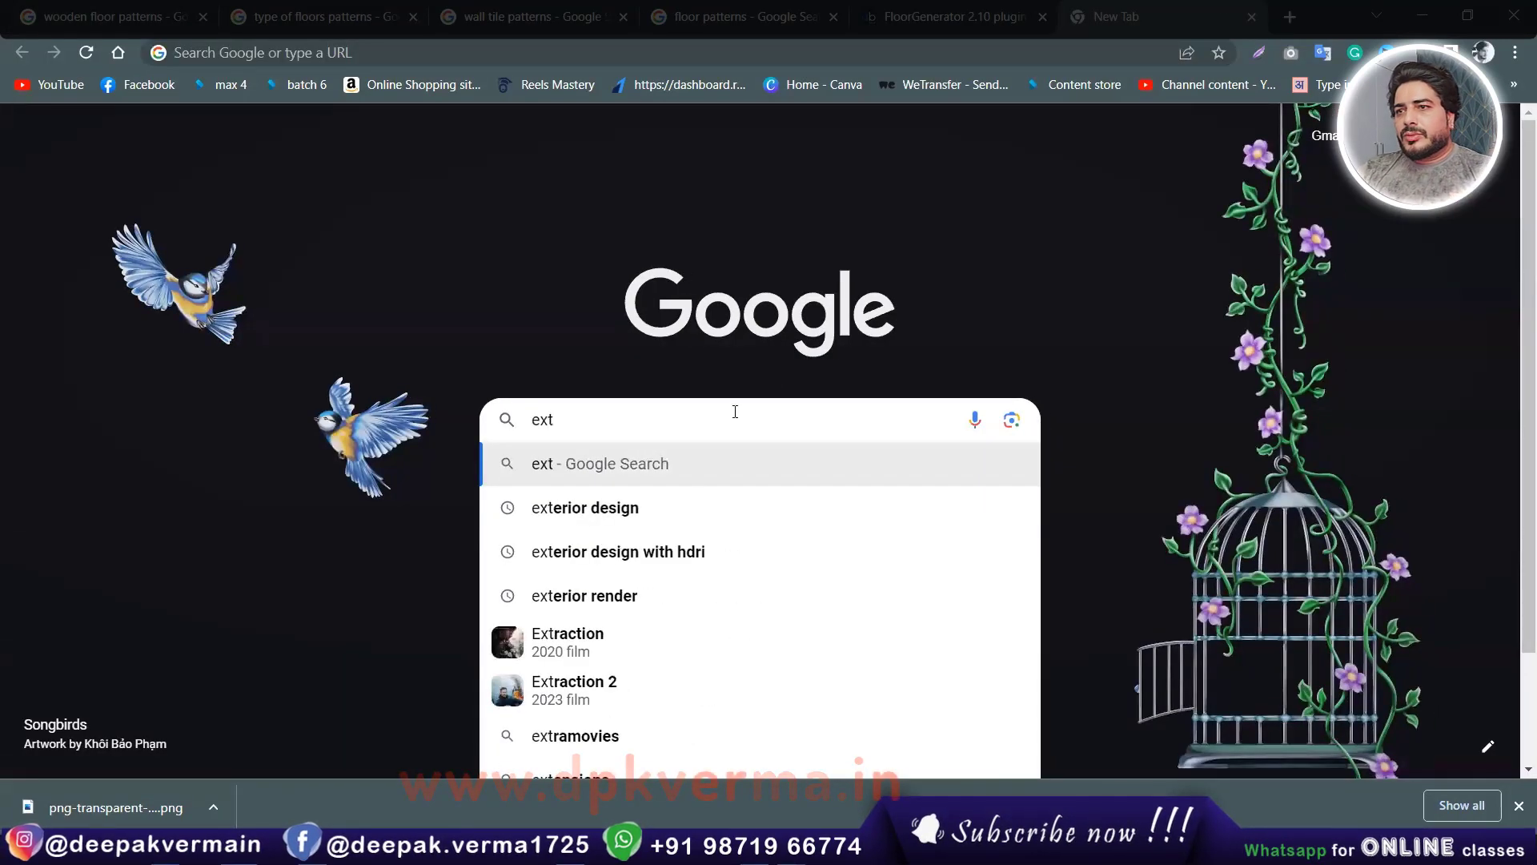
pyautogui.write('erio')
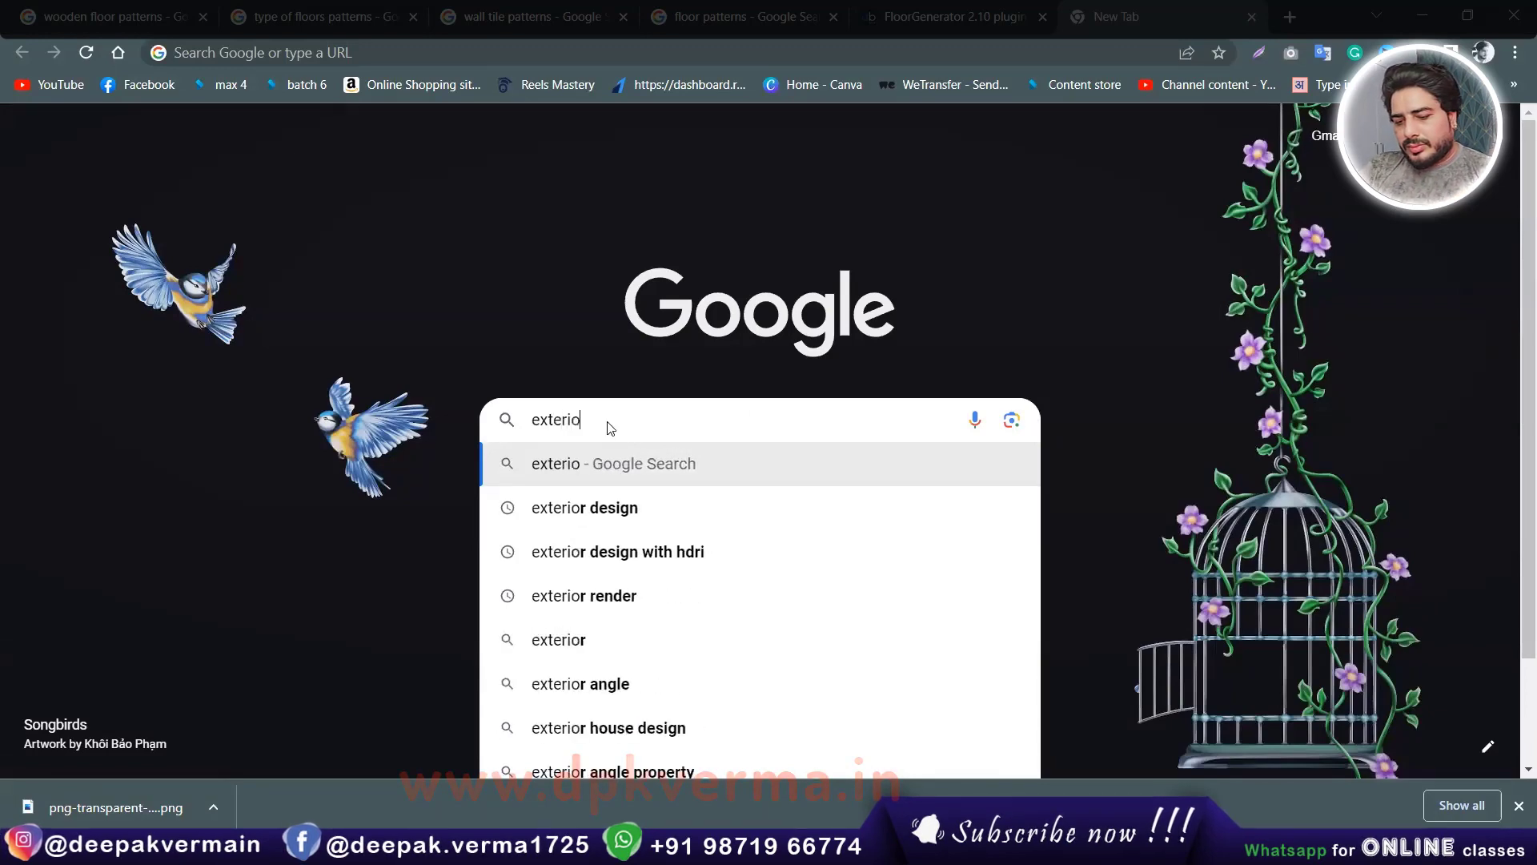
pyautogui.write('r floor')
pyautogui.press('Return')
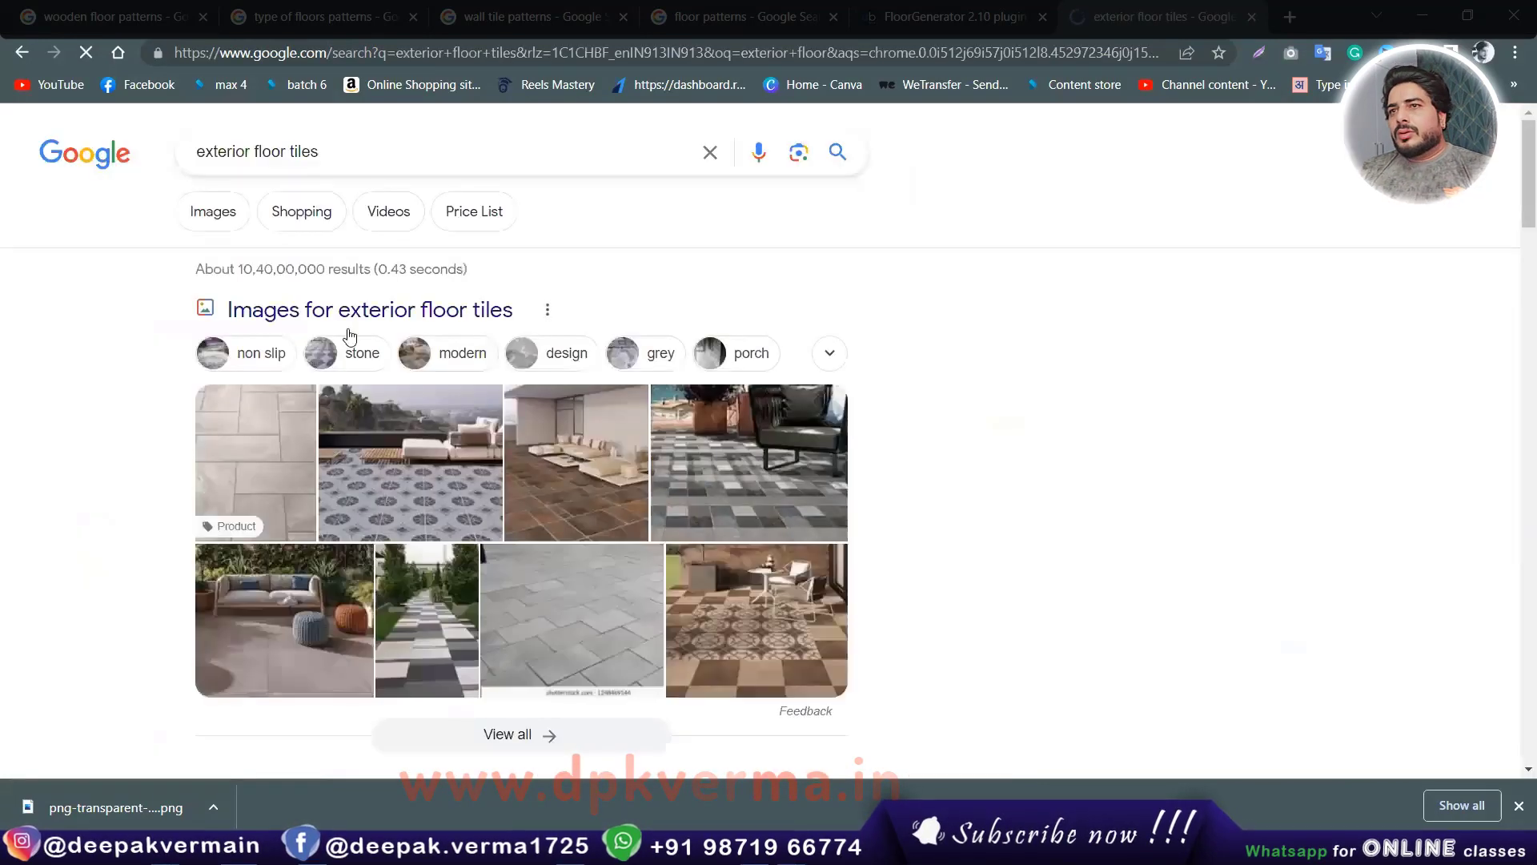
pyautogui.click(566, 362)
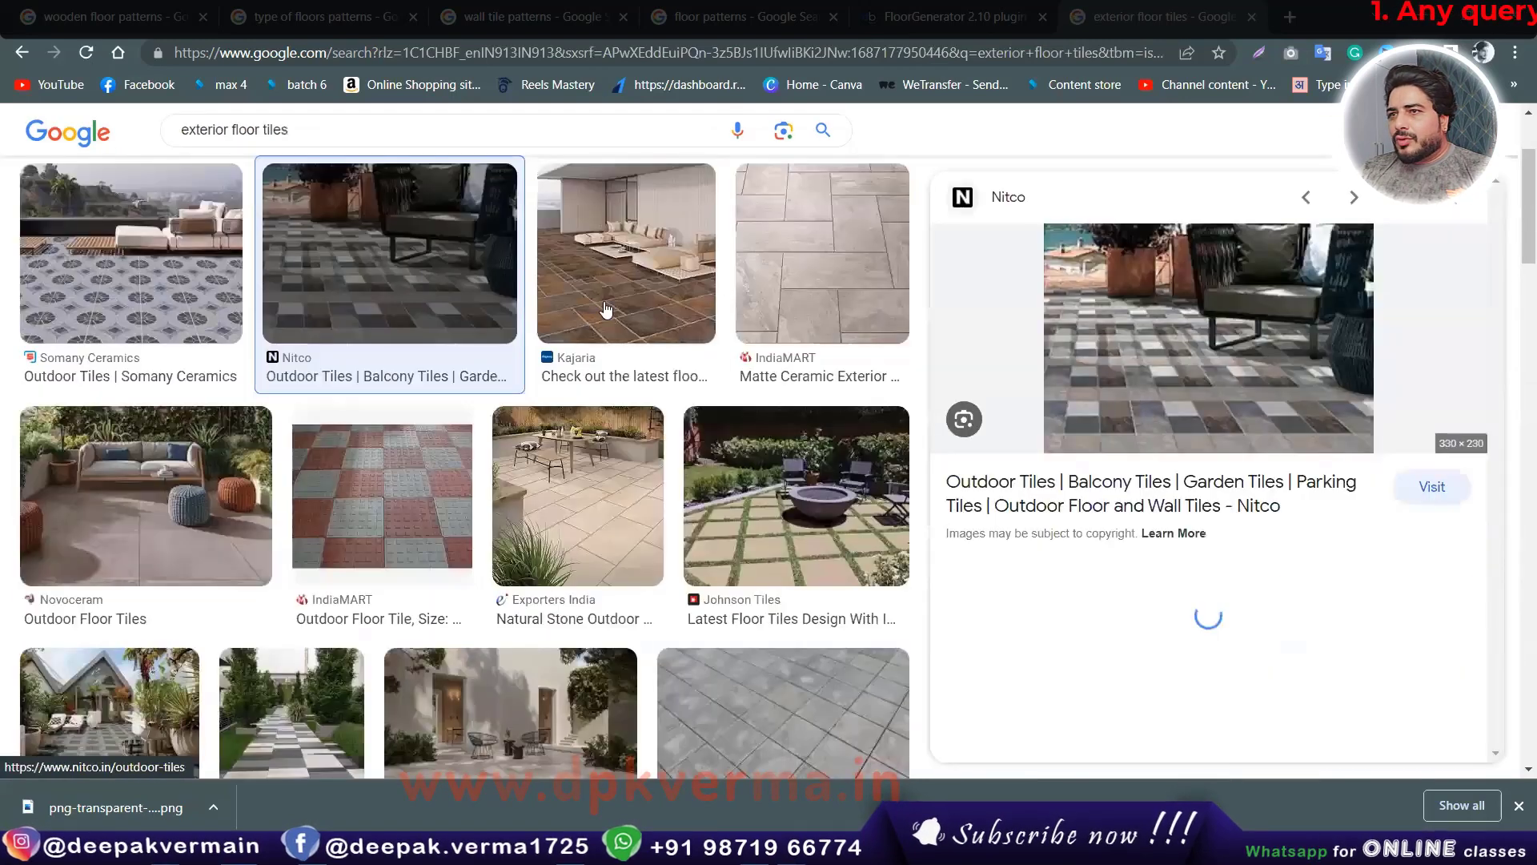
pyautogui.press('Right')
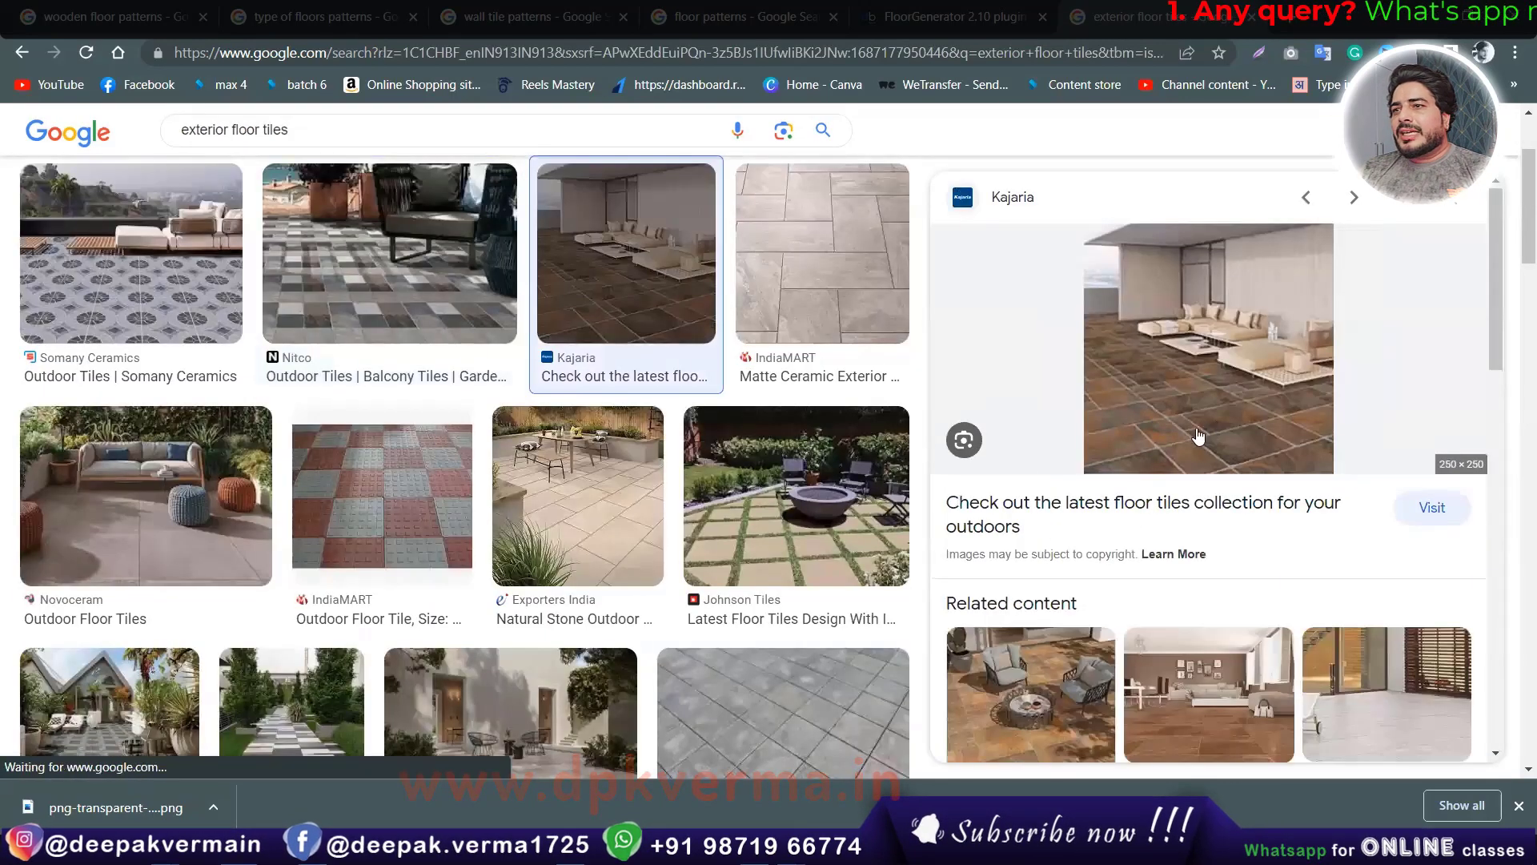
pyautogui.click(593, 515)
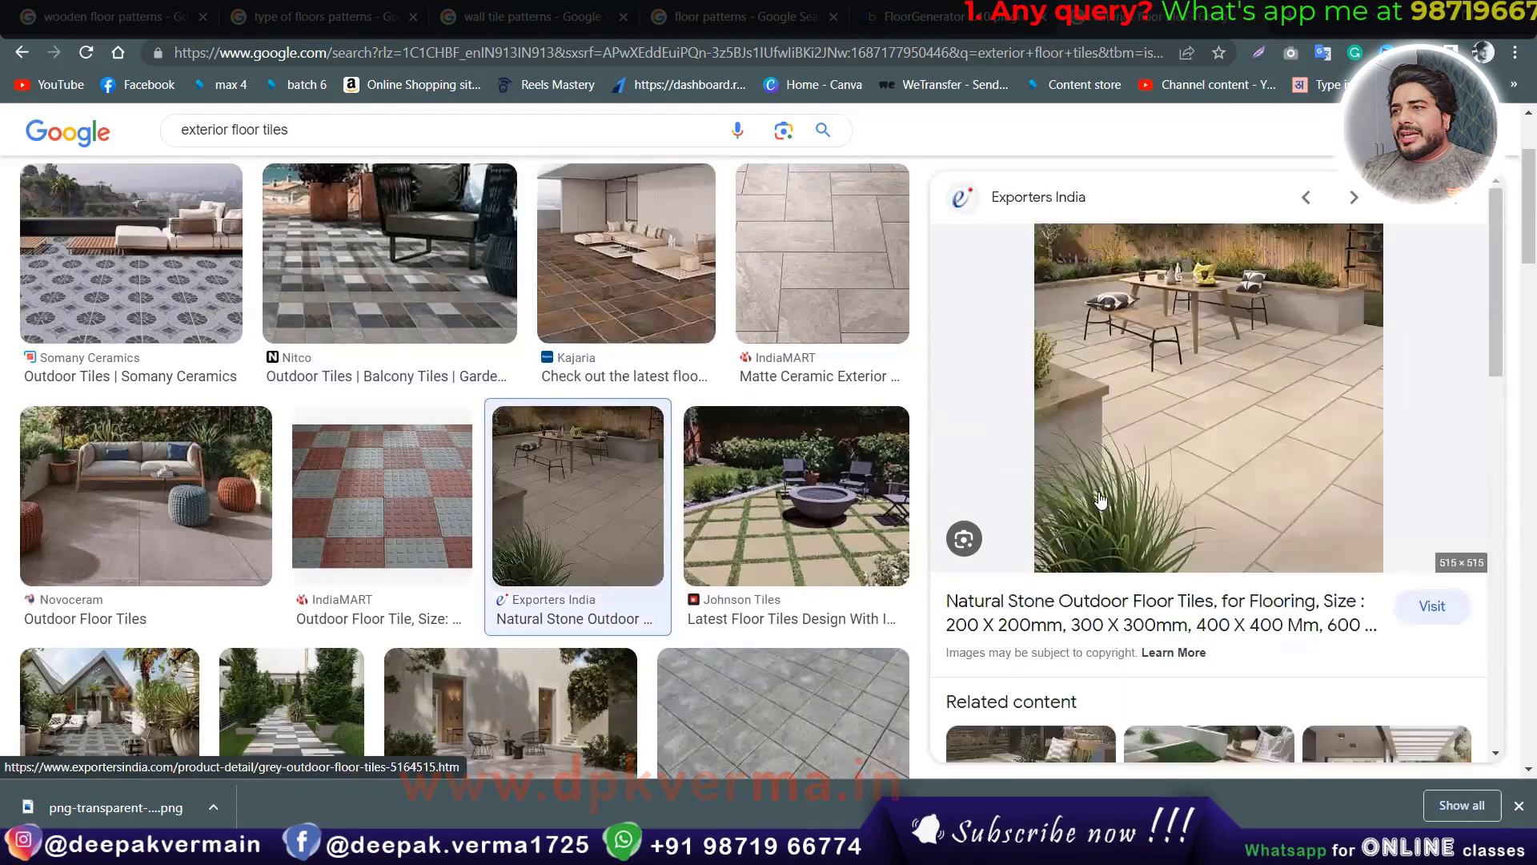
pyautogui.press('Right')
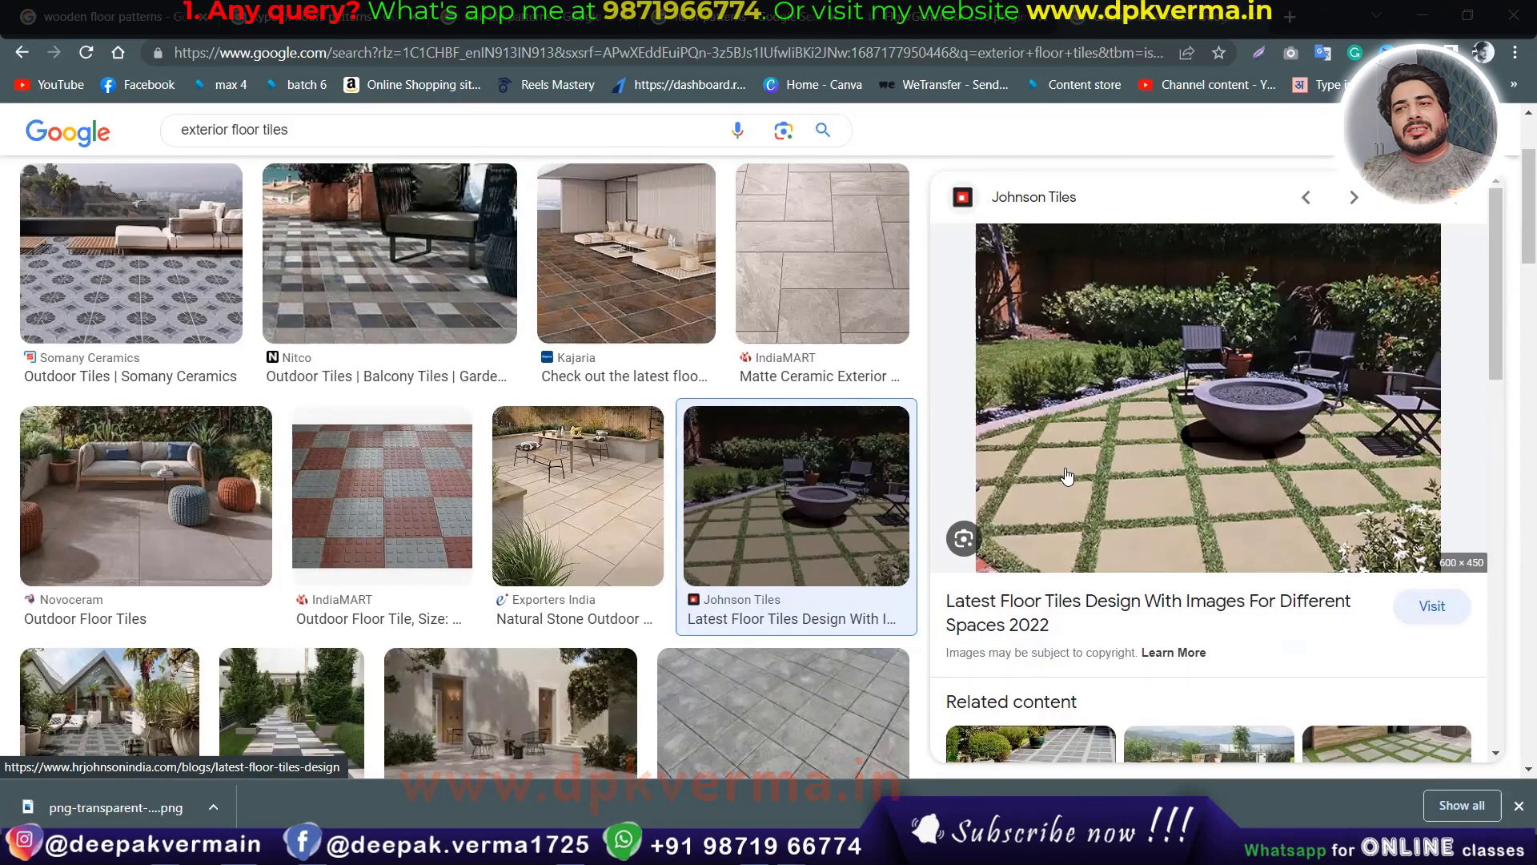
pyautogui.press('Left')
pyautogui.press('Left')
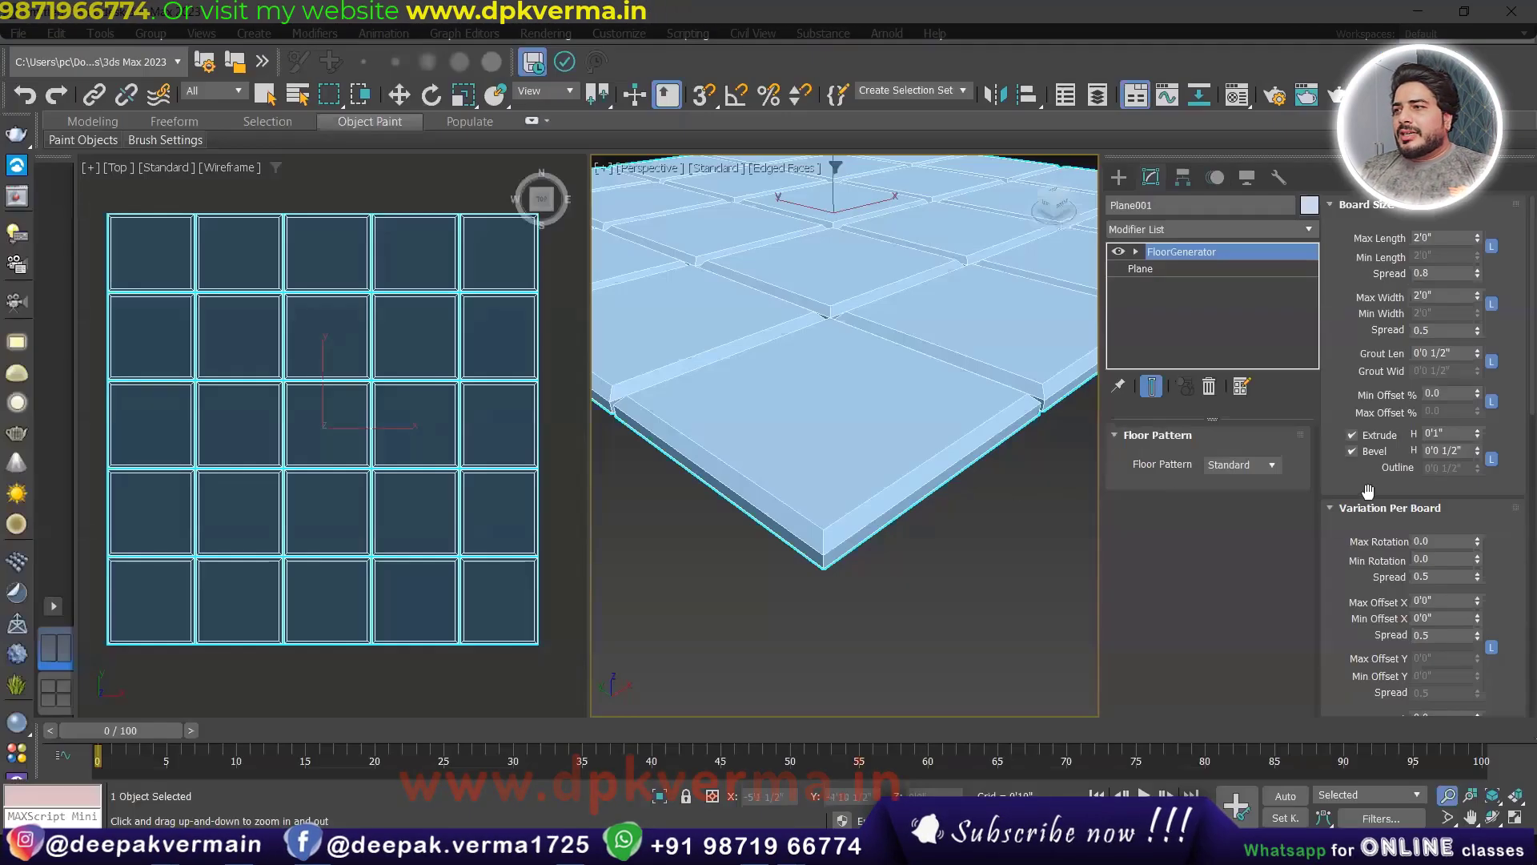
pyautogui.scroll(-3, 1366, 350)
pyautogui.scroll(-1, 1366, 350)
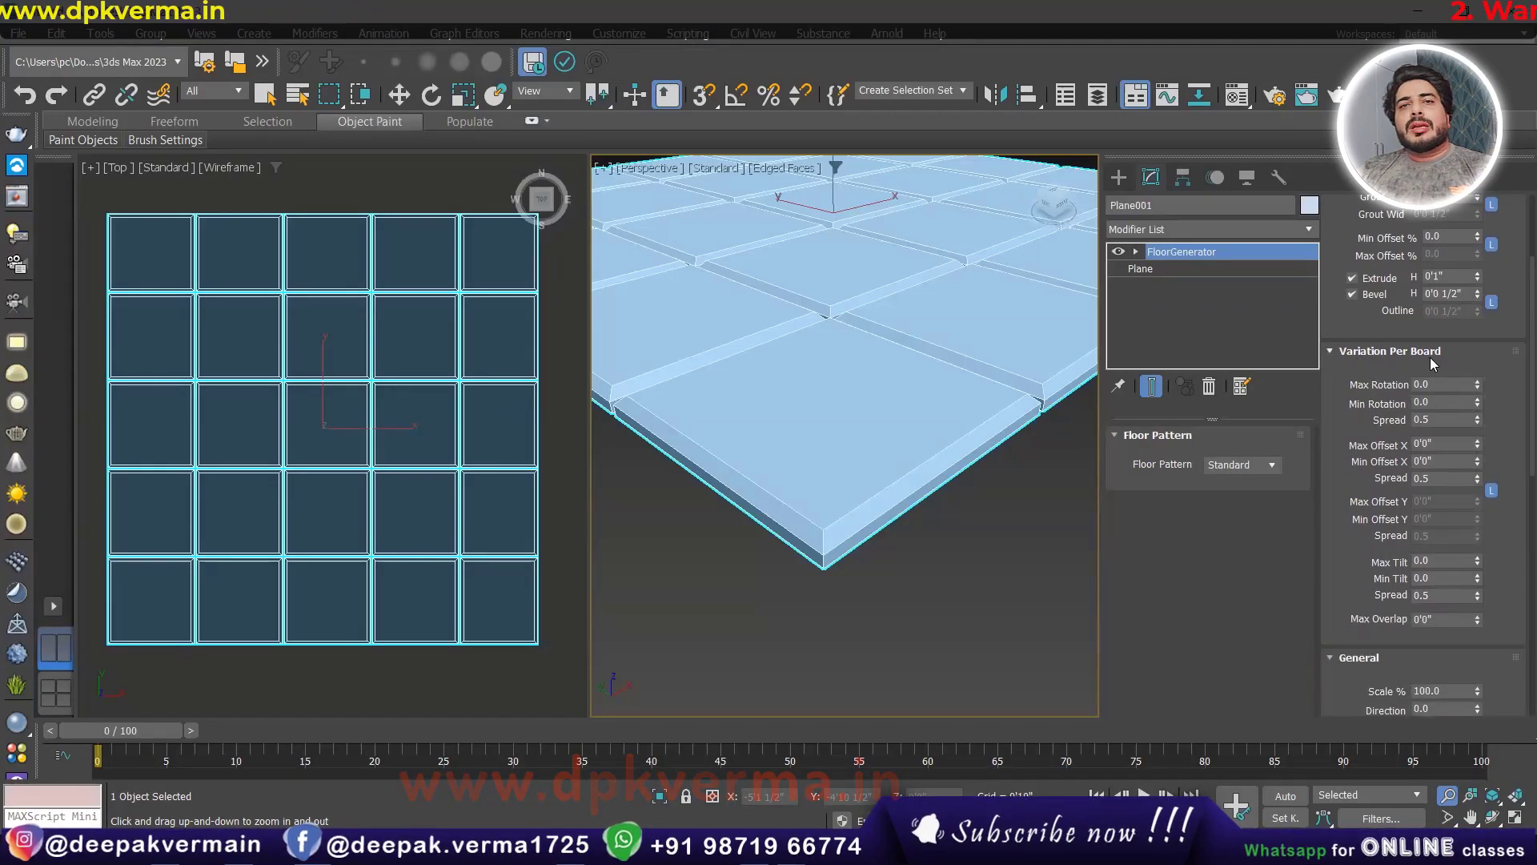
pyautogui.moveTo(878, 414); pyautogui.dragTo(878, 436)
pyautogui.scroll(2, 1336, 248)
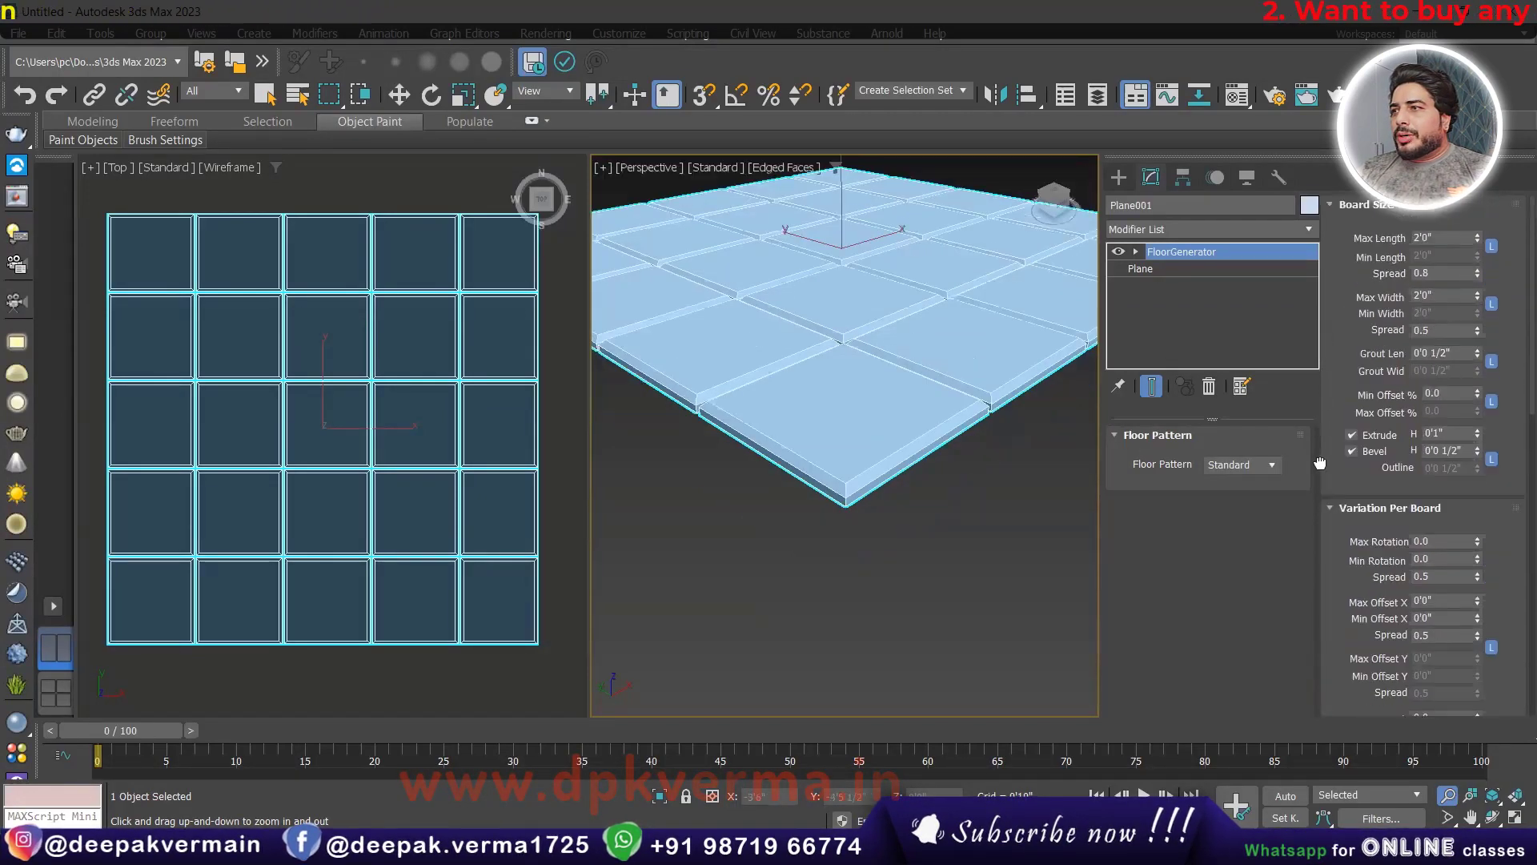
pyautogui.scroll(2, 1357, 211)
pyautogui.scroll(2, 881, 456)
pyautogui.scroll(2, 793, 480)
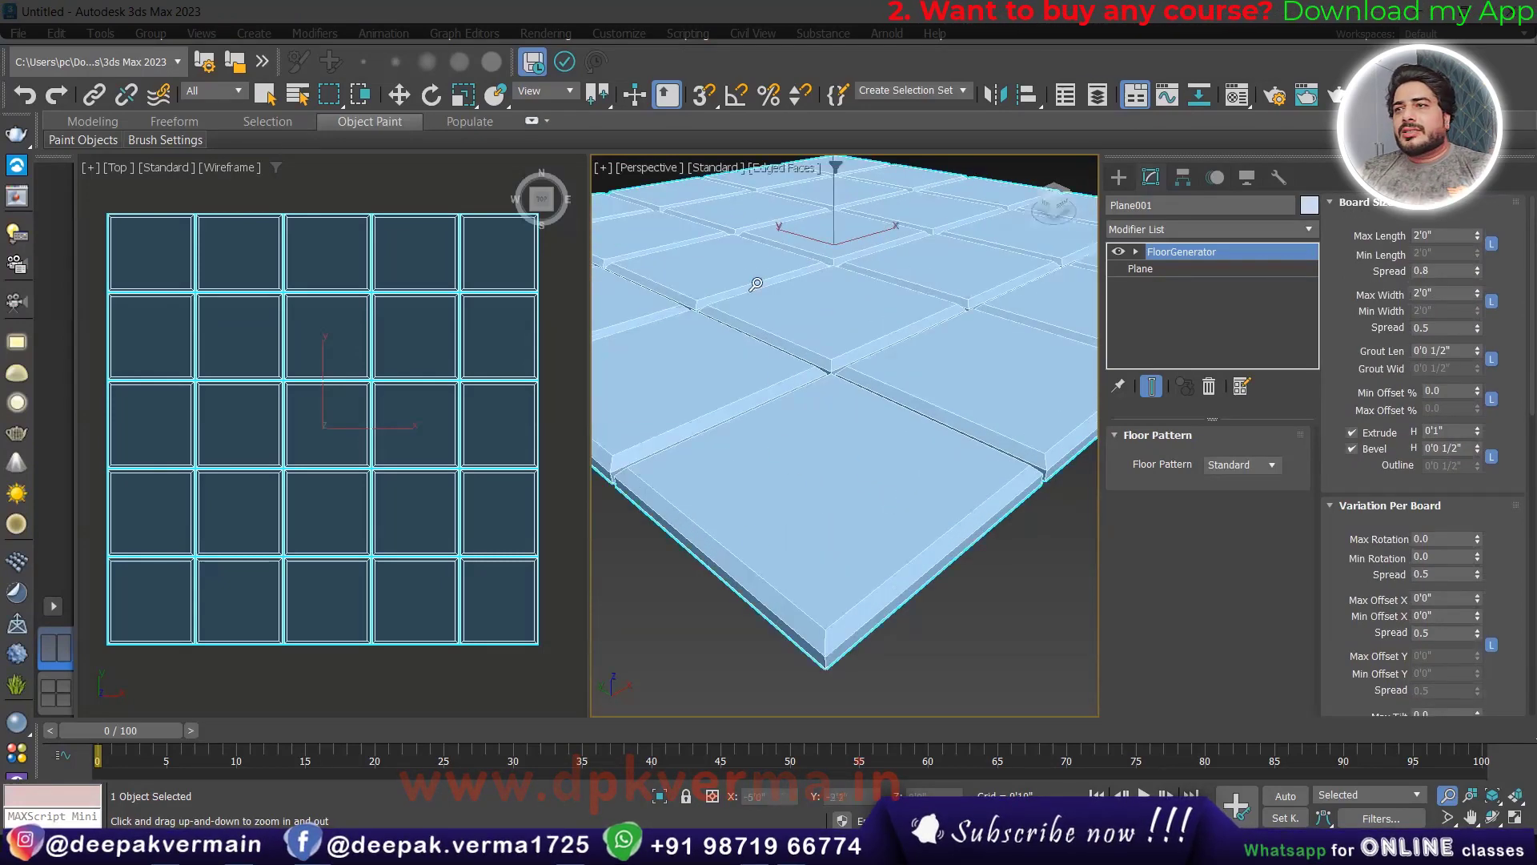
pyautogui.scroll(-1, 791, 441)
pyautogui.scroll(-1, 799, 457)
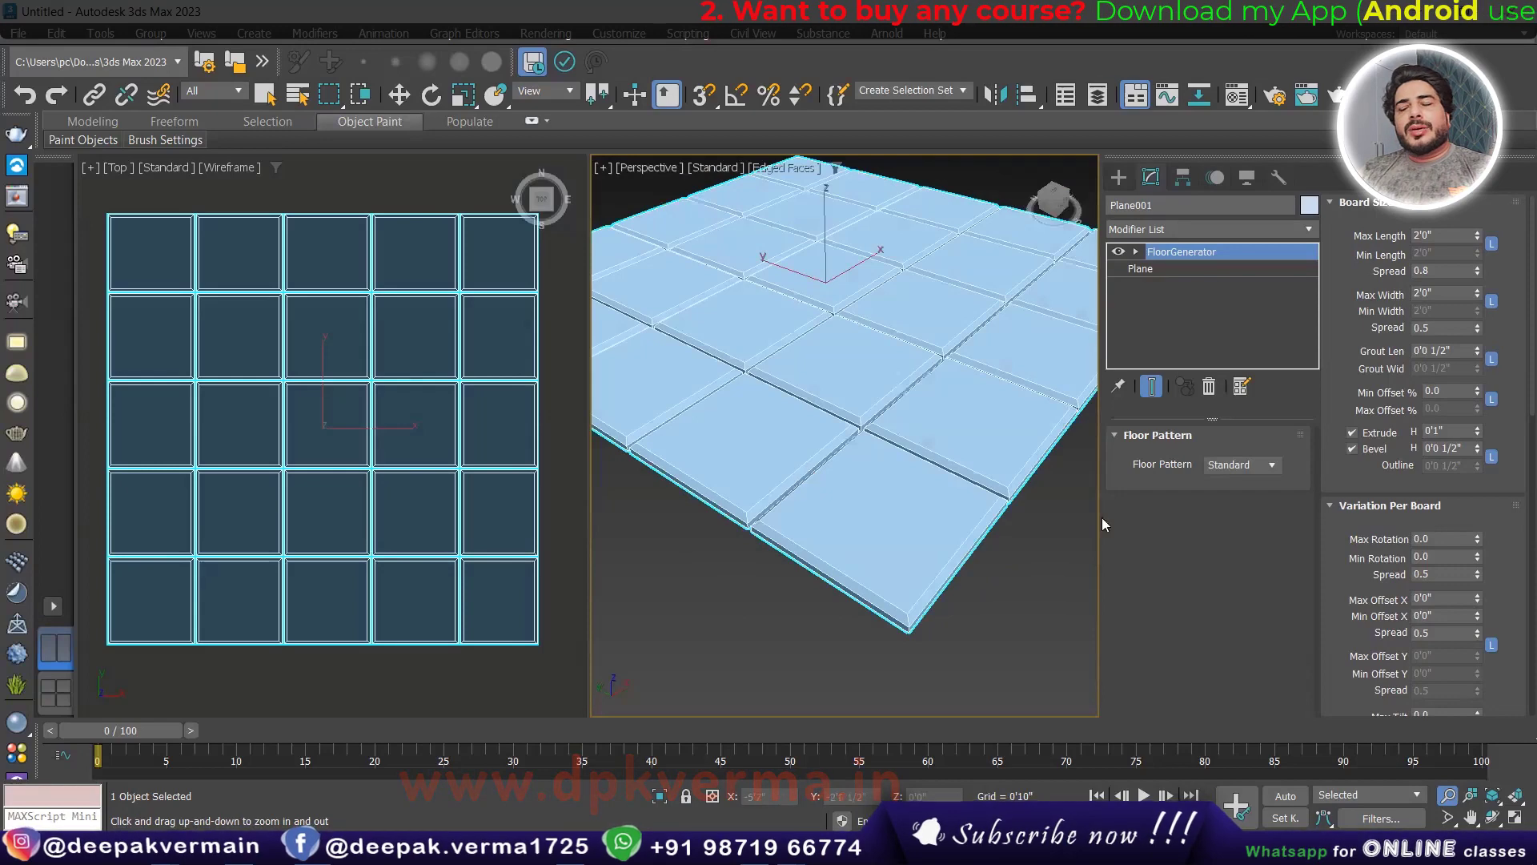
pyautogui.scroll(-1, 1325, 566)
pyautogui.scroll(-2, 1326, 566)
pyautogui.scroll(-1, 941, 521)
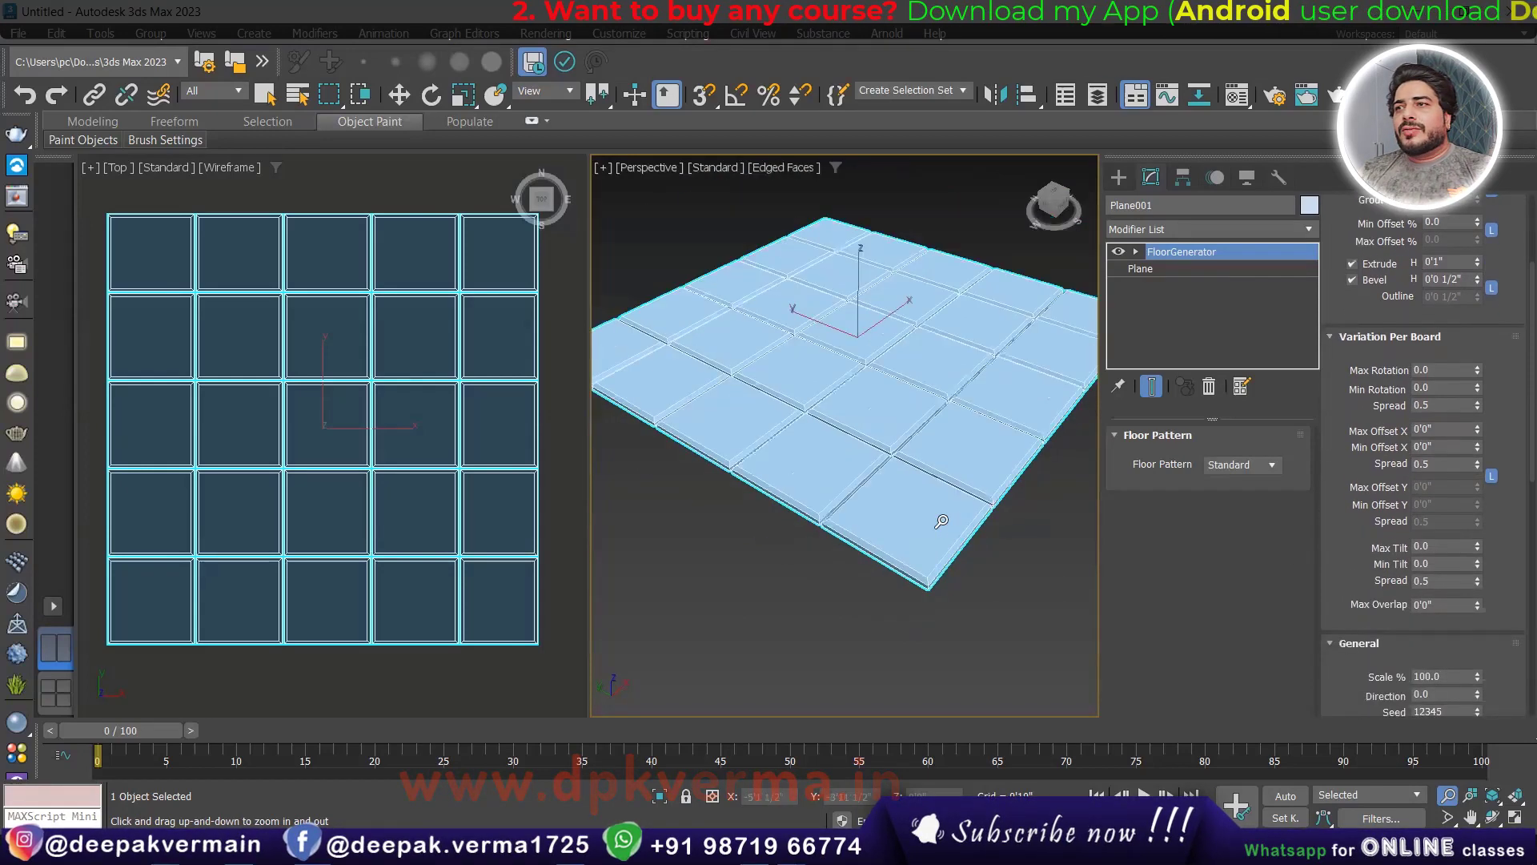
pyautogui.scroll(-1, 935, 514)
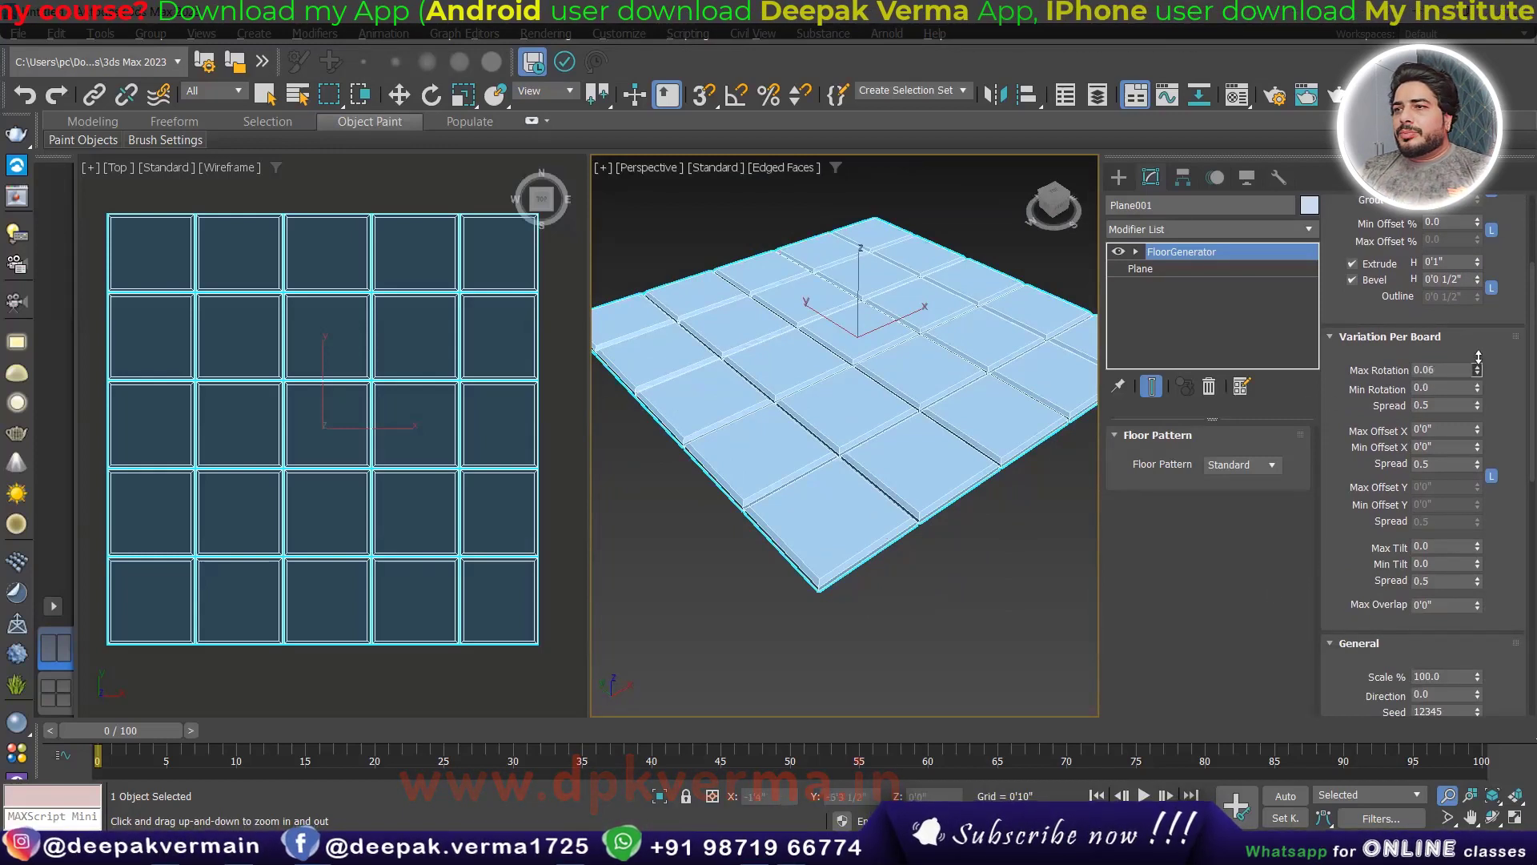
# - Set Max Rotation 0.79 and Spread, narrow Max Width to 1'4", and set Min Offset % to 10.13
pyautogui.moveTo(1480, 370); pyautogui.dragTo(1473, 333)
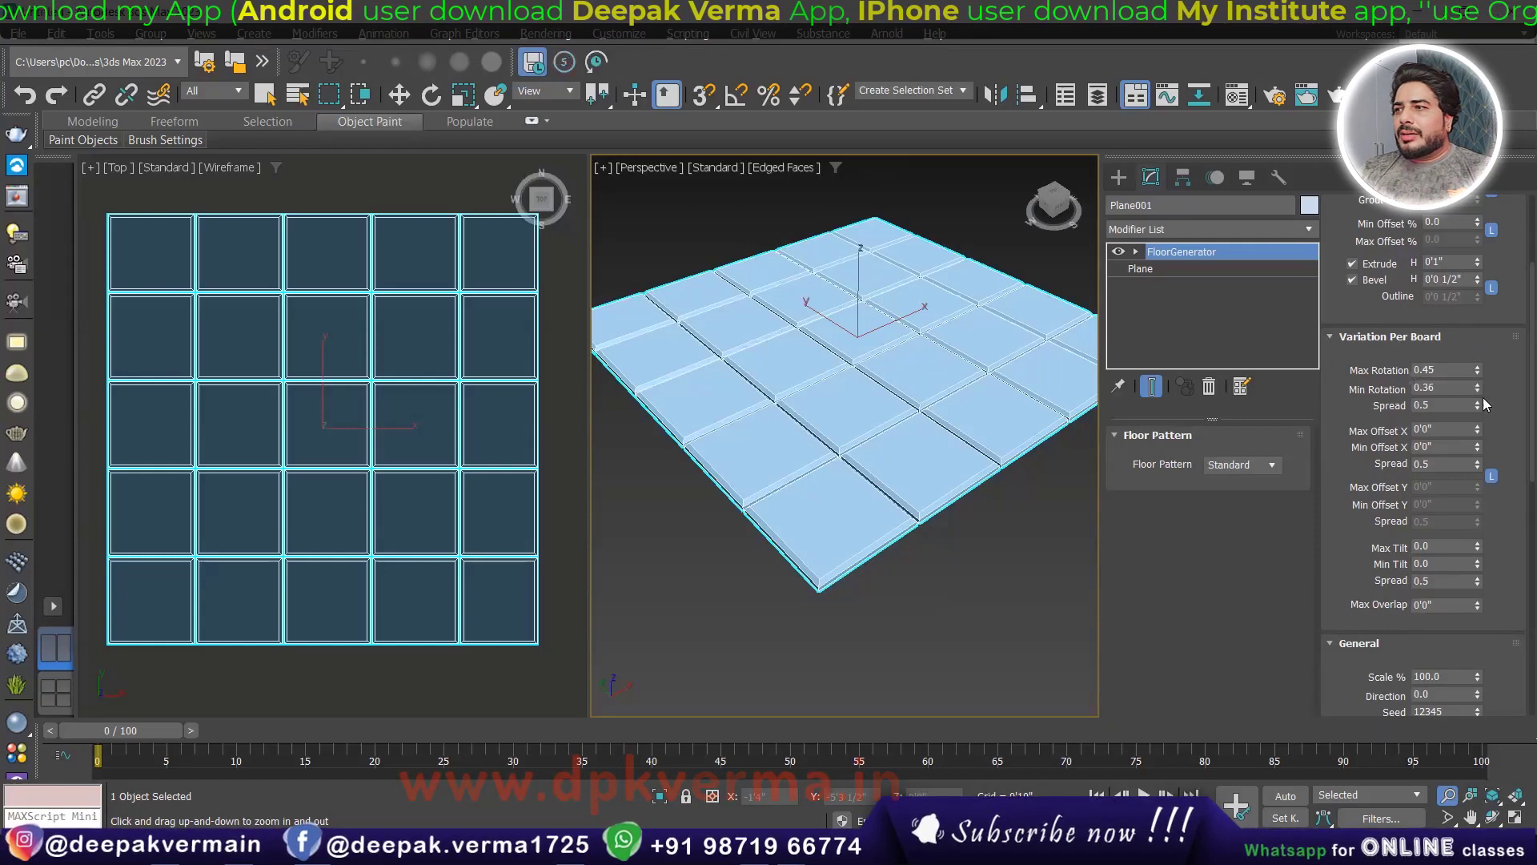
pyautogui.moveTo(1366, 297); pyautogui.dragTo(1387, 457)
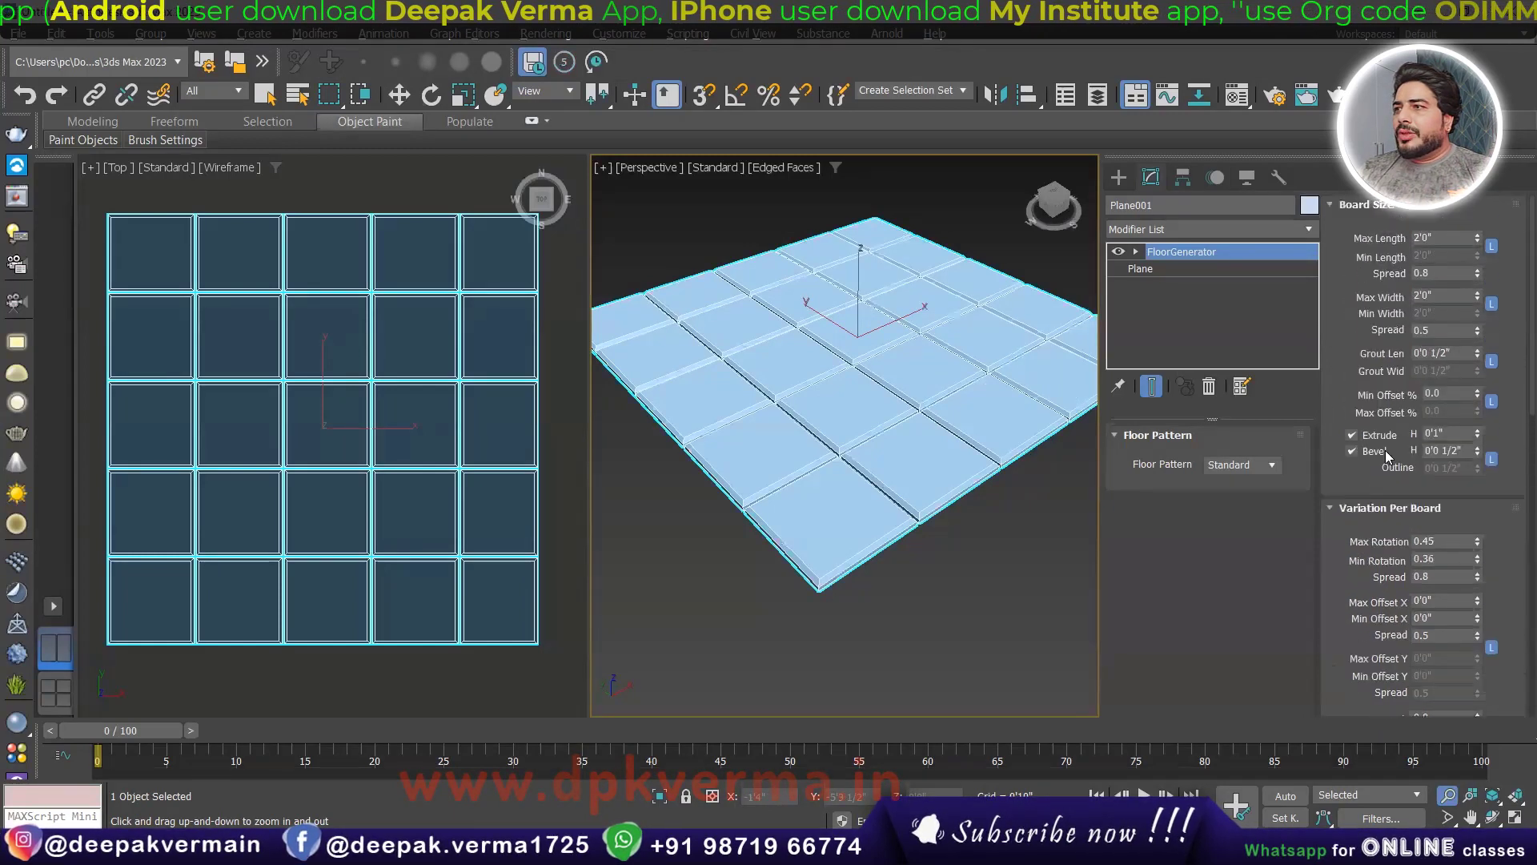
pyautogui.click(1477, 330)
pyautogui.moveTo(1477, 295); pyautogui.dragTo(1483, 315)
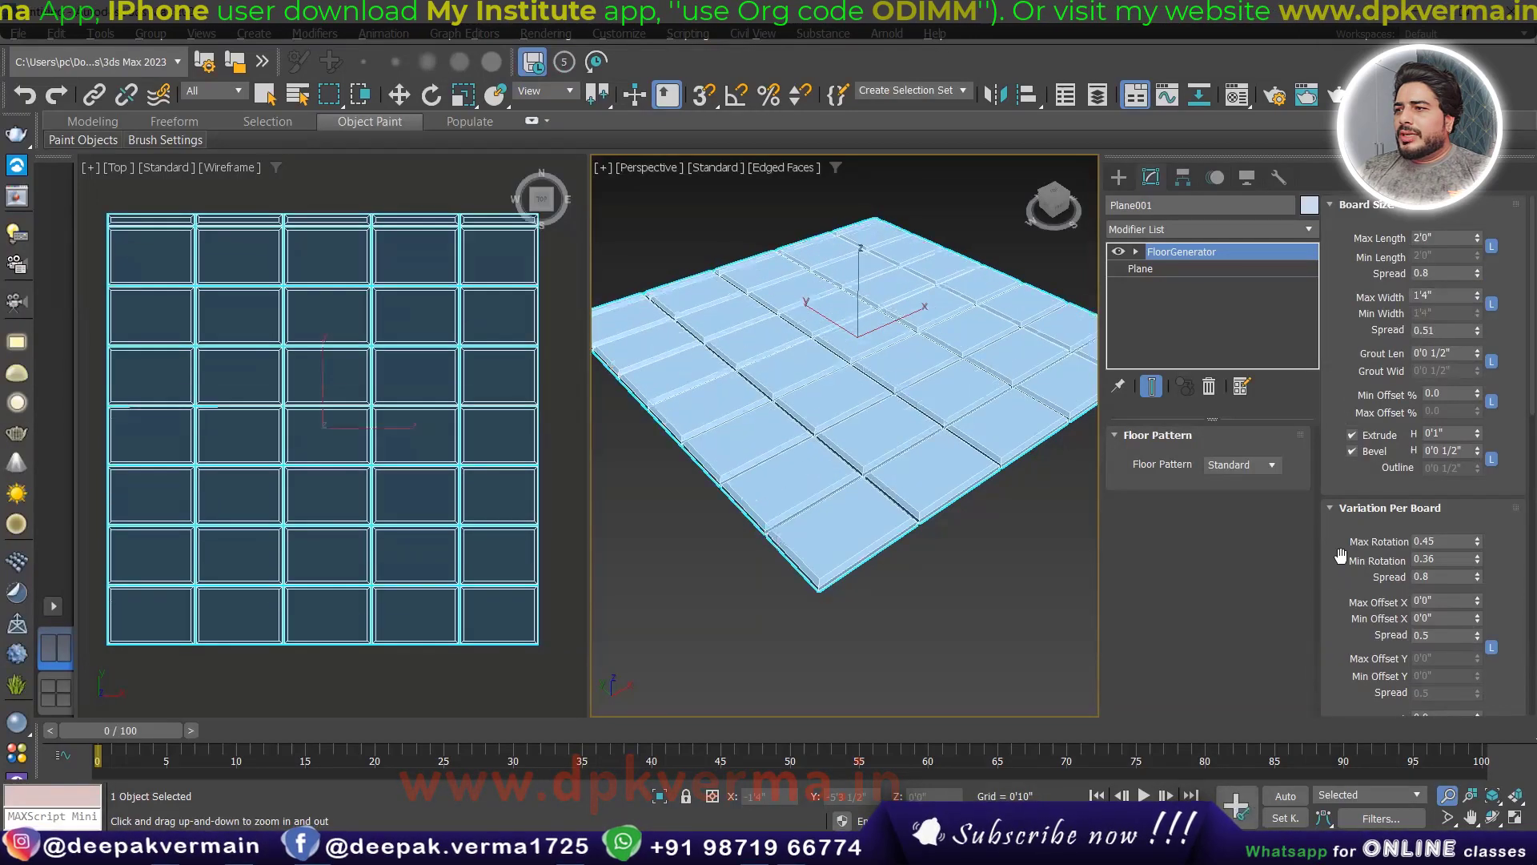
pyautogui.moveTo(1340, 555); pyautogui.dragTo(1352, 465)
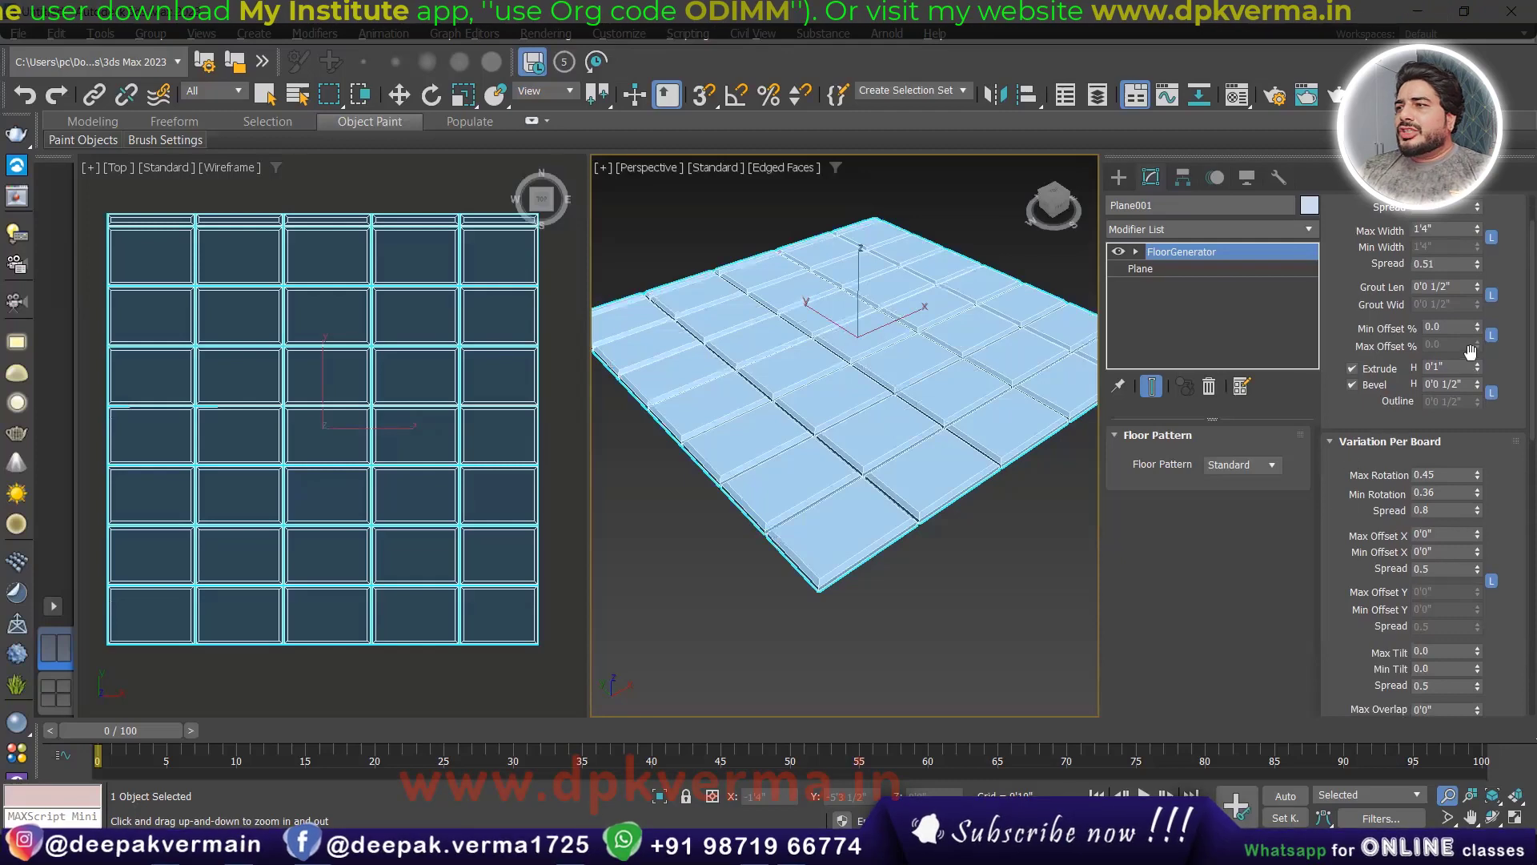
pyautogui.moveTo(1478, 318); pyautogui.dragTo(1478, 273)
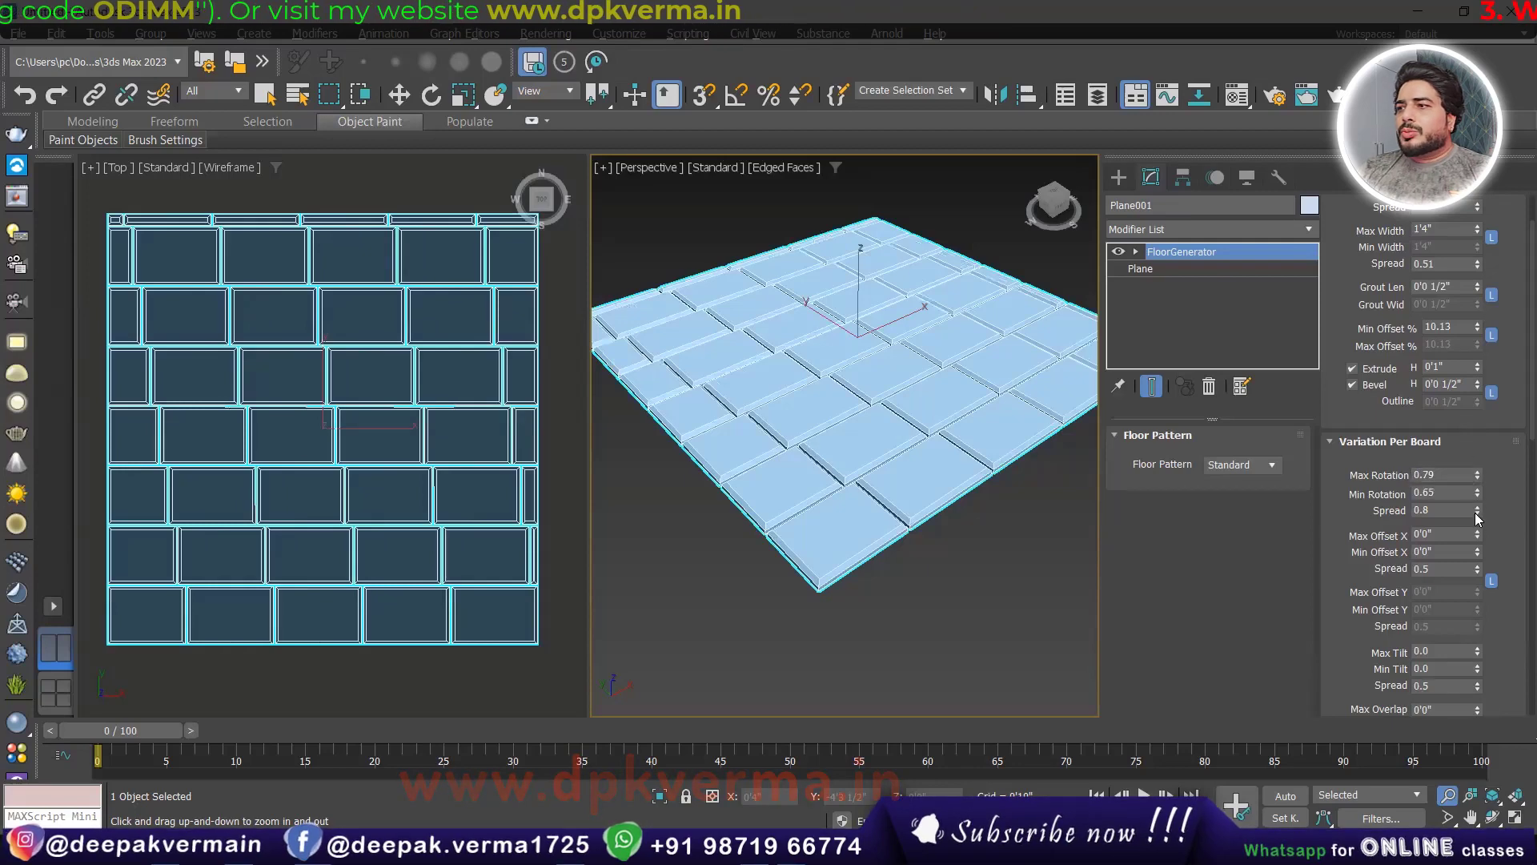
# - Set Rotation Spread to 1.0 and Max Offset X to 0'1 1/2", resetting the rotation values
pyautogui.moveTo(1477, 534)
pyautogui.mouseDown()
pyautogui.moveTo(1440, 416)
pyautogui.moveTo(343, 575)
pyautogui.moveTo(456, 522)
pyautogui.moveTo(830, 517)
pyautogui.mouseUp()
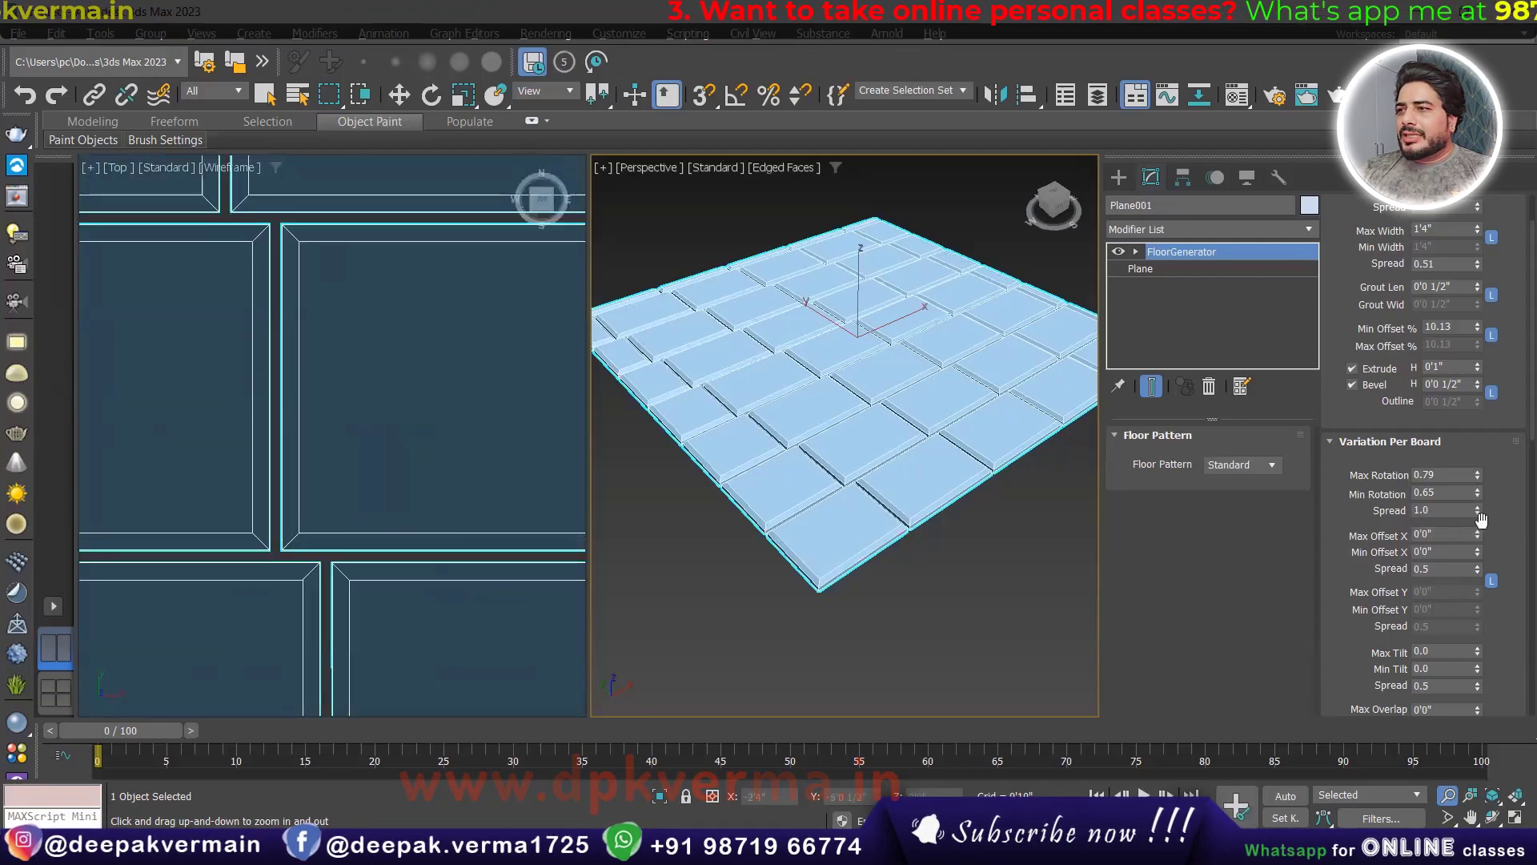
pyautogui.moveTo(1478, 537); pyautogui.dragTo(512, 587)
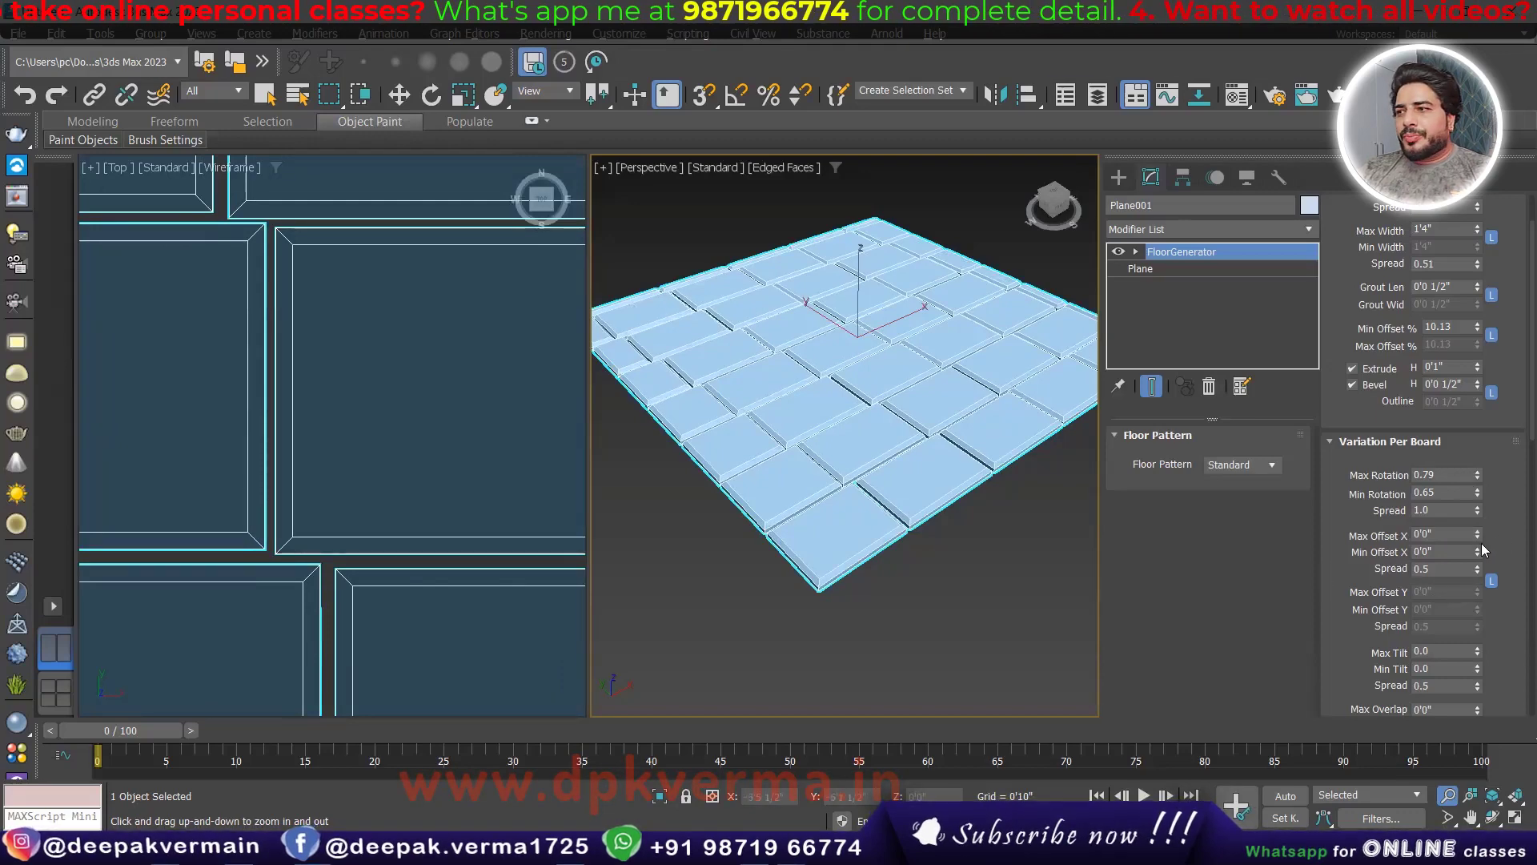
pyautogui.moveTo(1478, 536); pyautogui.dragTo(1476, 541)
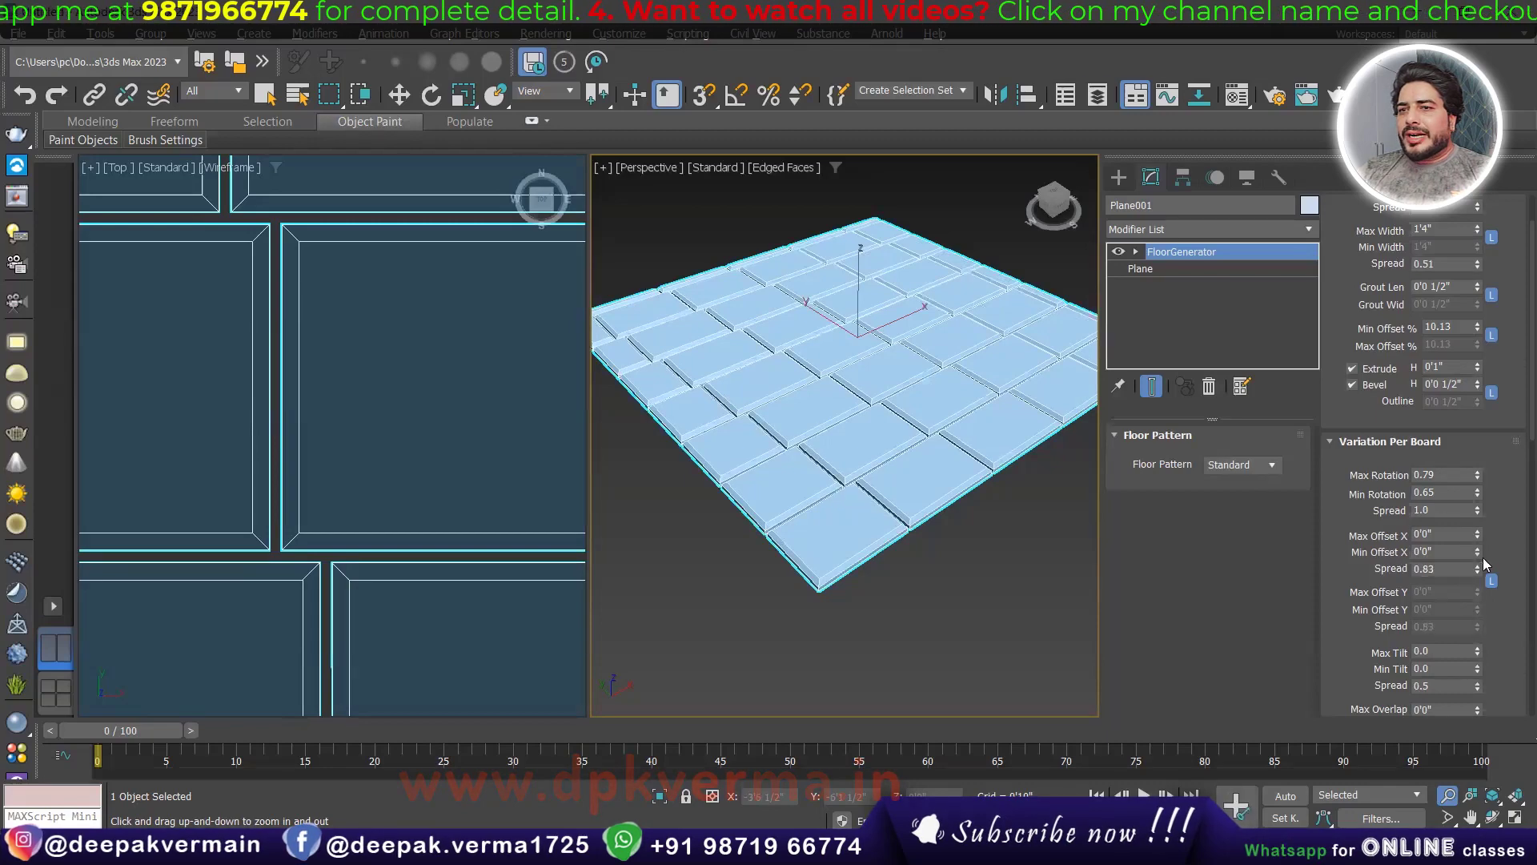
pyautogui.moveTo(1477, 541); pyautogui.dragTo(1476, 409)
pyautogui.moveTo(1477, 568)
pyautogui.mouseDown()
pyautogui.moveTo(1450, 504)
pyautogui.moveTo(1479, 499)
pyautogui.mouseUp()
pyautogui.rightClick(1477, 475)
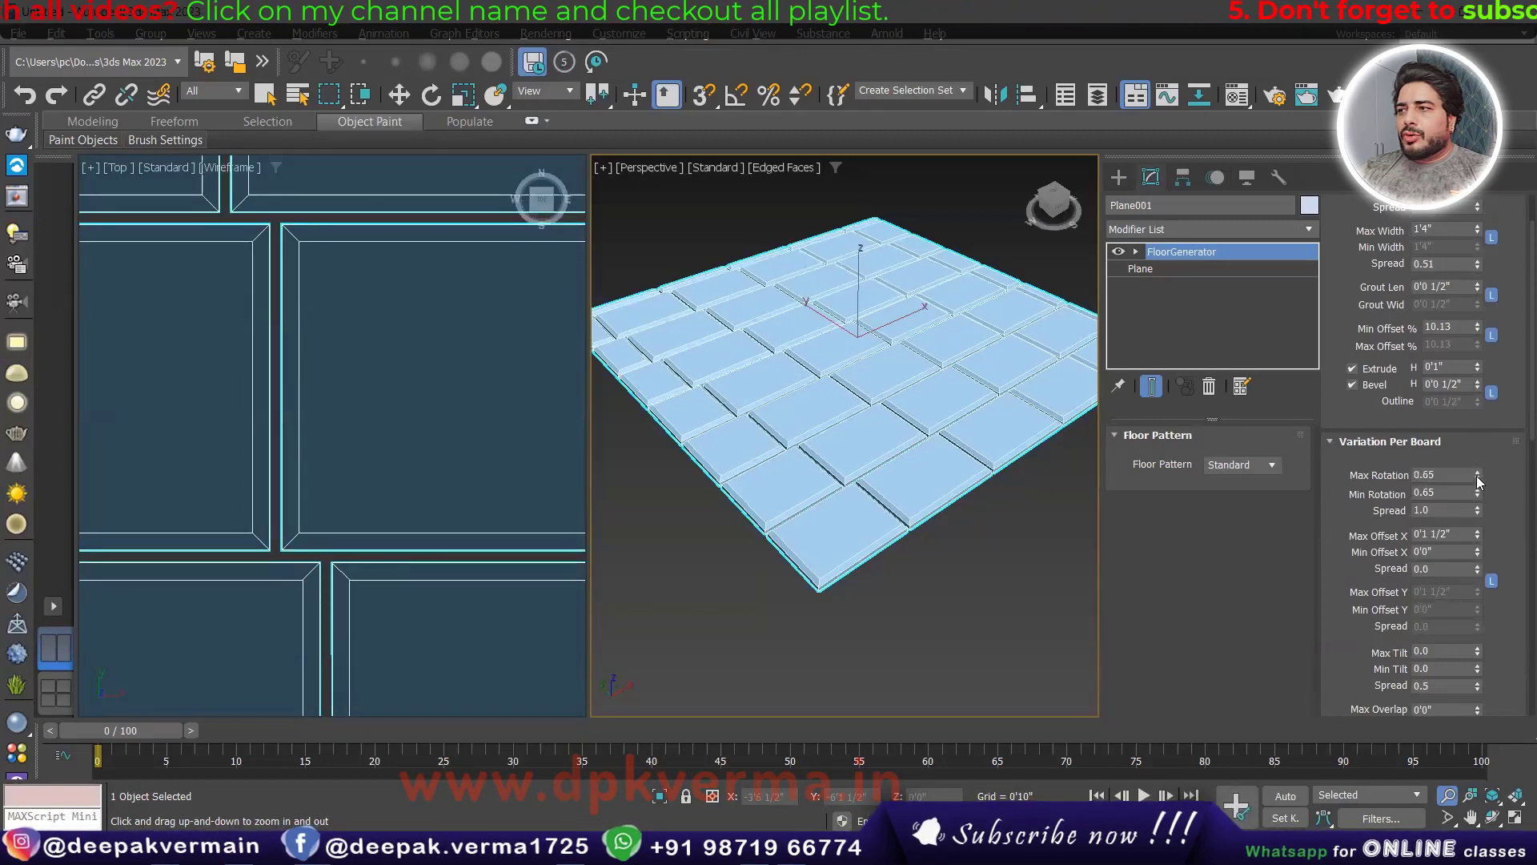
pyautogui.rightClick(1478, 491)
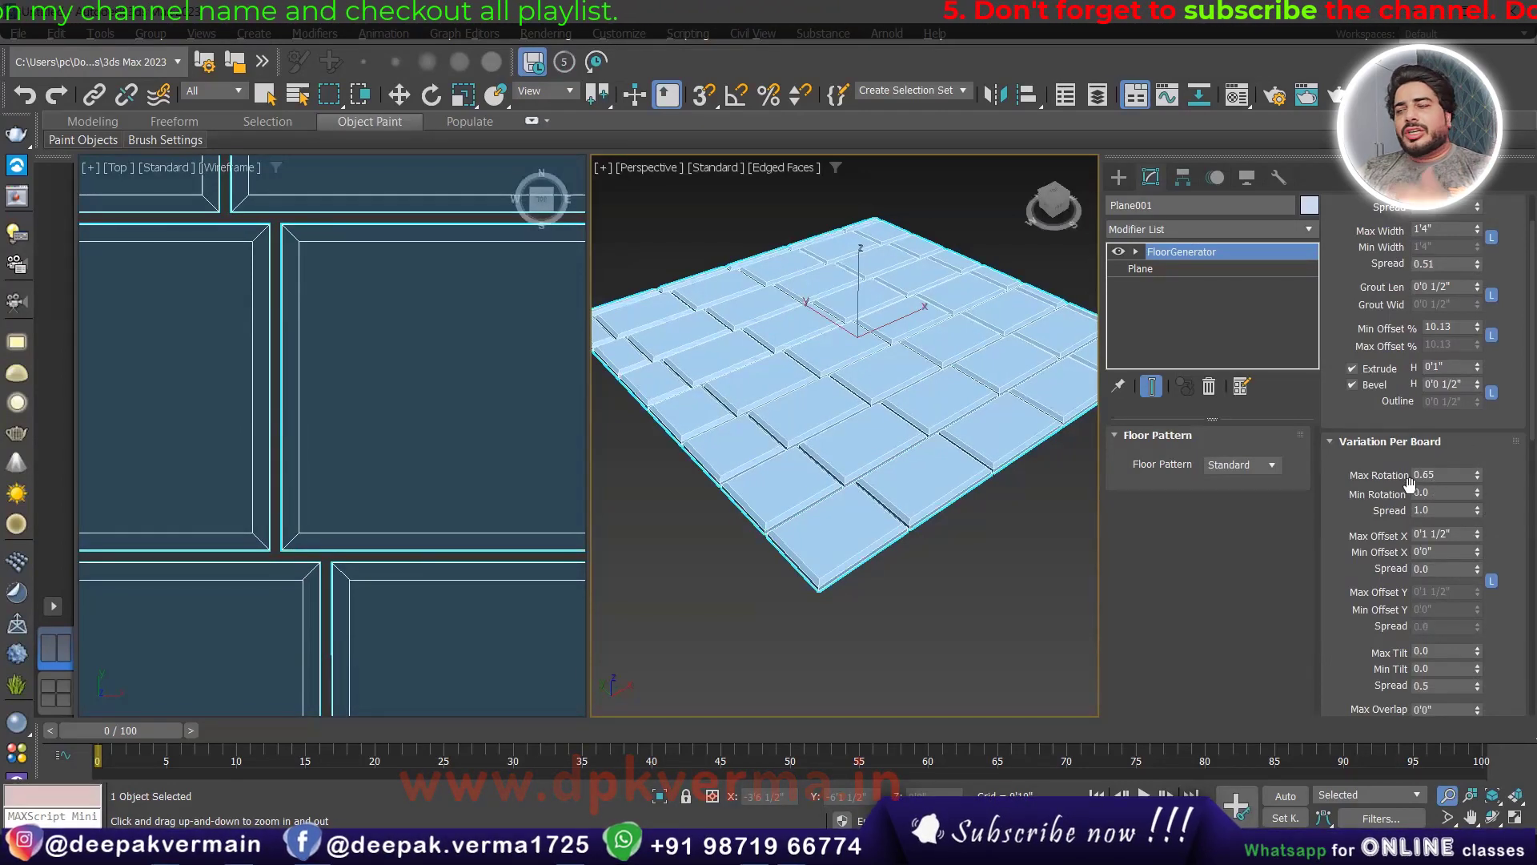
# - Tilt the boards with Max Tilt 2.72, Min Tilt 0.86 and tilt Spread 0.34
pyautogui.scroll(-5, 1371, 561)
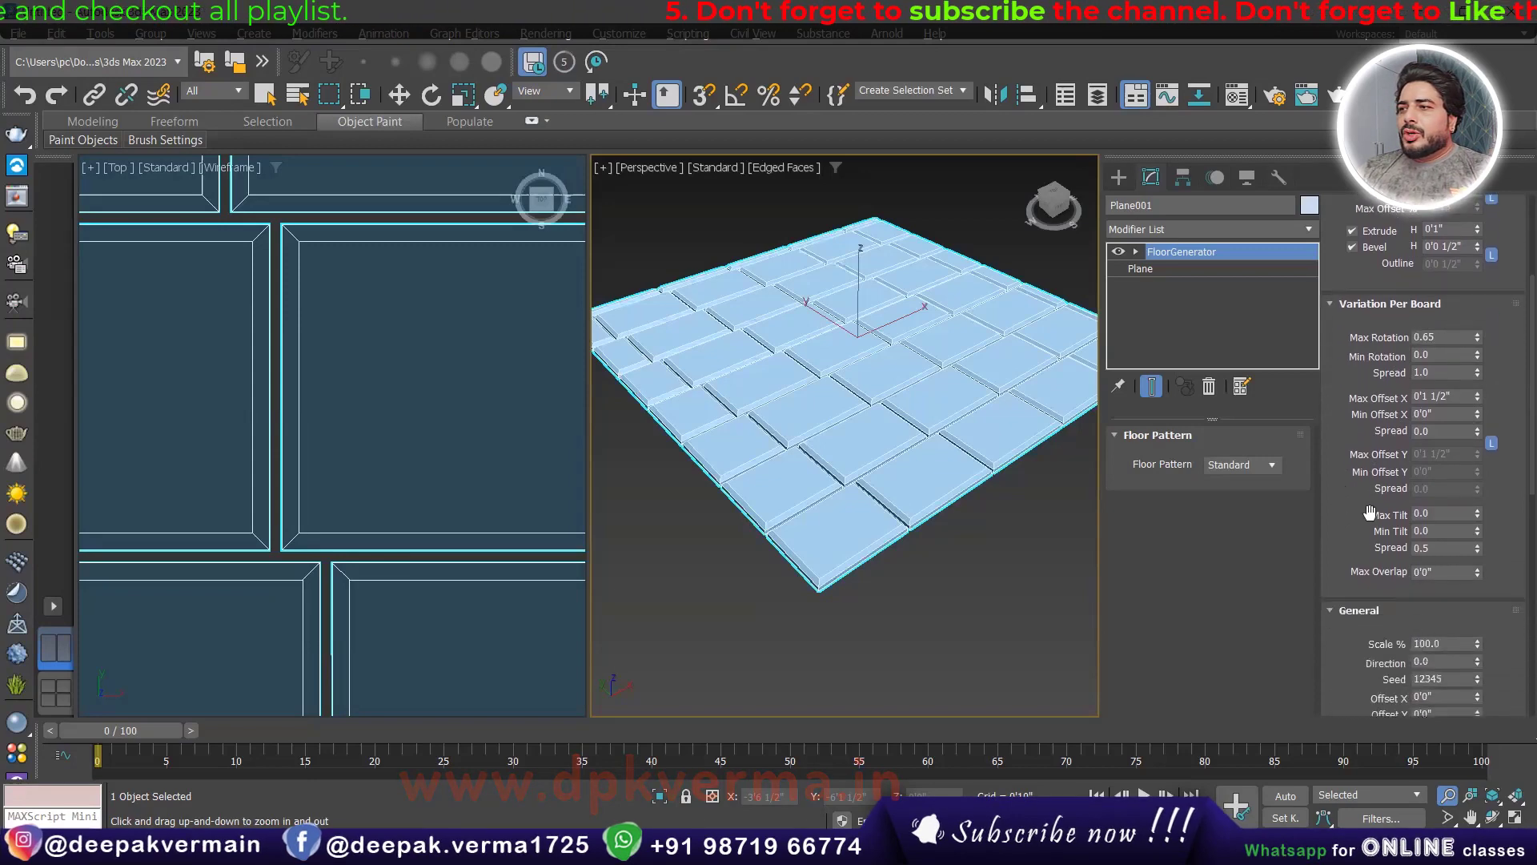
pyautogui.moveTo(1476, 498); pyautogui.dragTo(1121, 454)
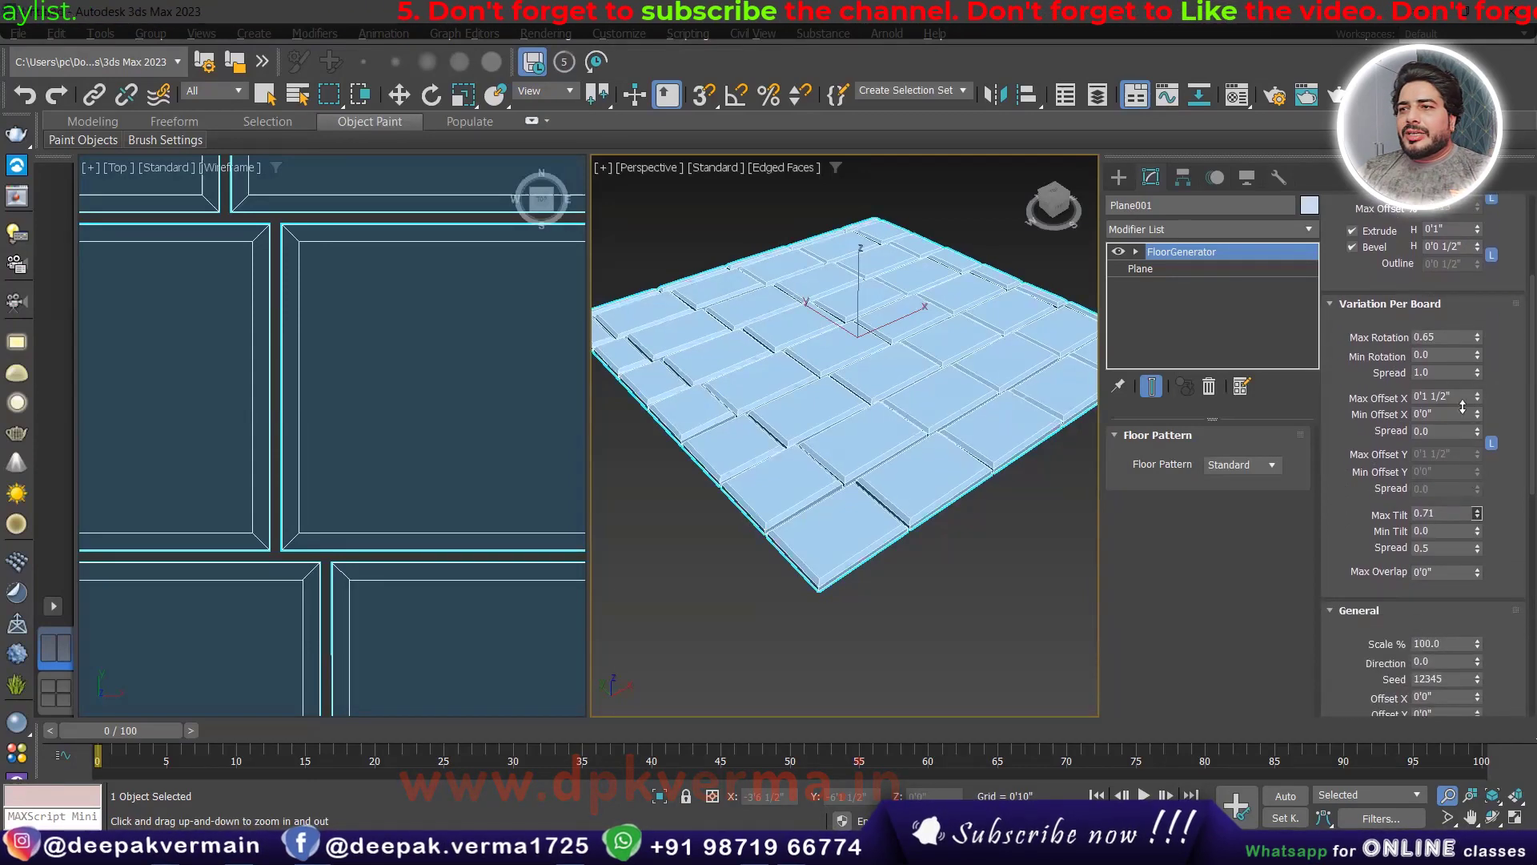
pyautogui.moveTo(935, 491); pyautogui.dragTo(933, 472)
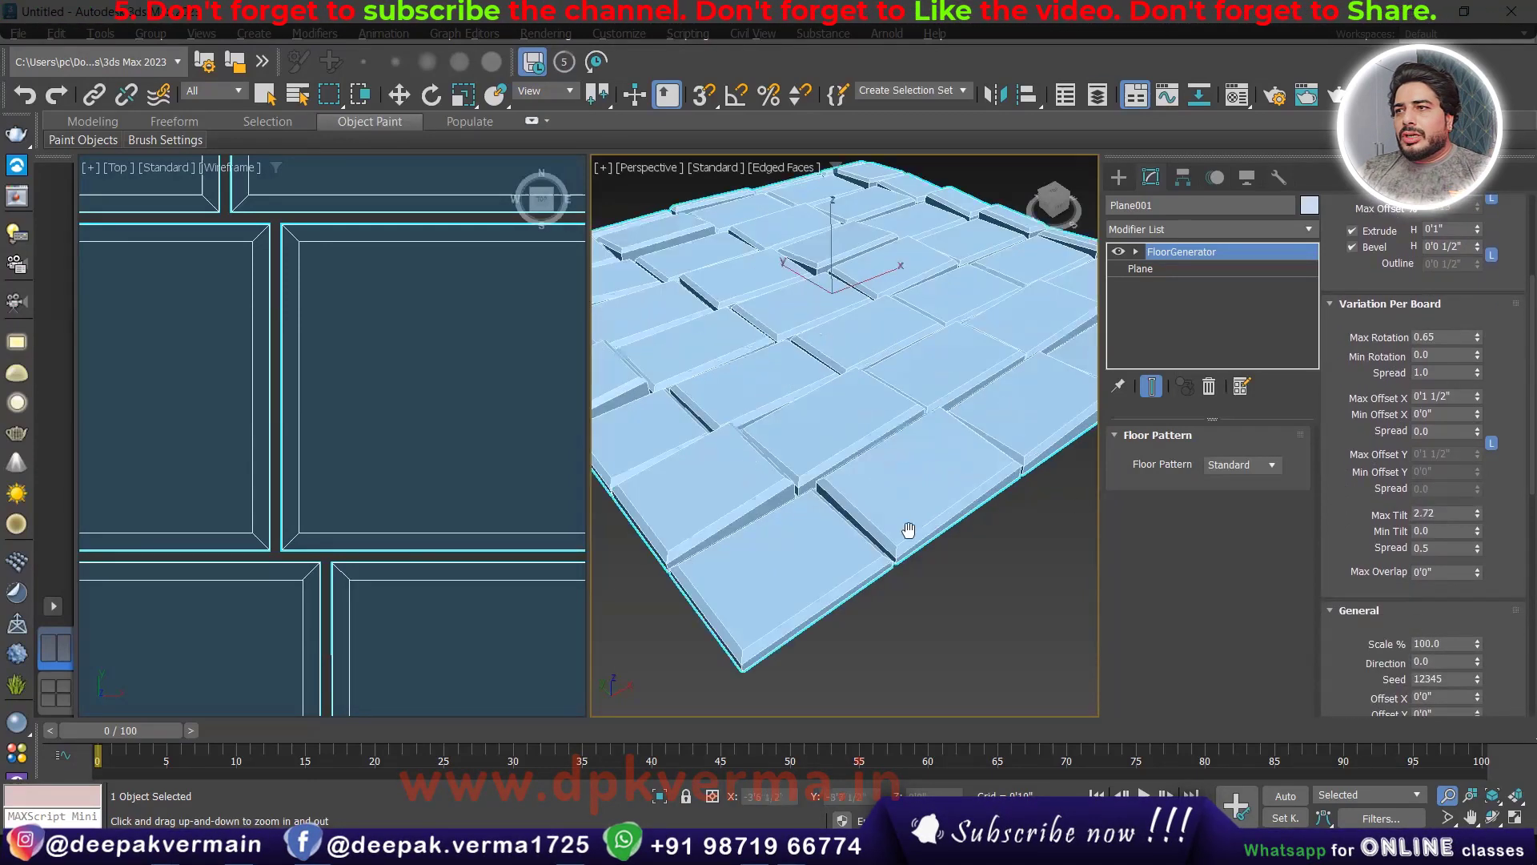
pyautogui.moveTo(909, 531); pyautogui.dragTo(945, 254)
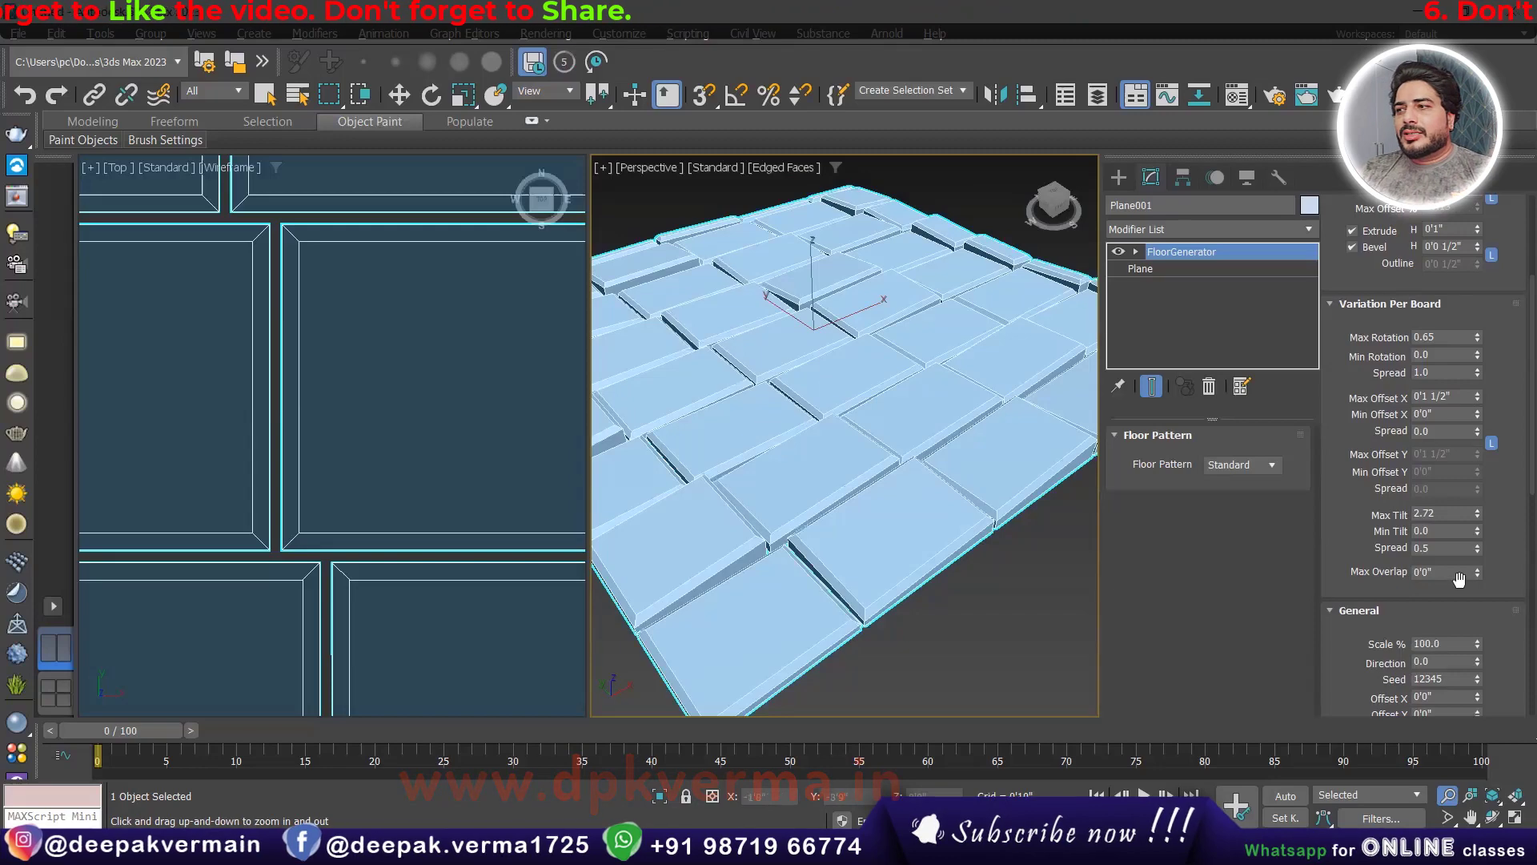
pyautogui.moveTo(1478, 531); pyautogui.dragTo(1473, 468)
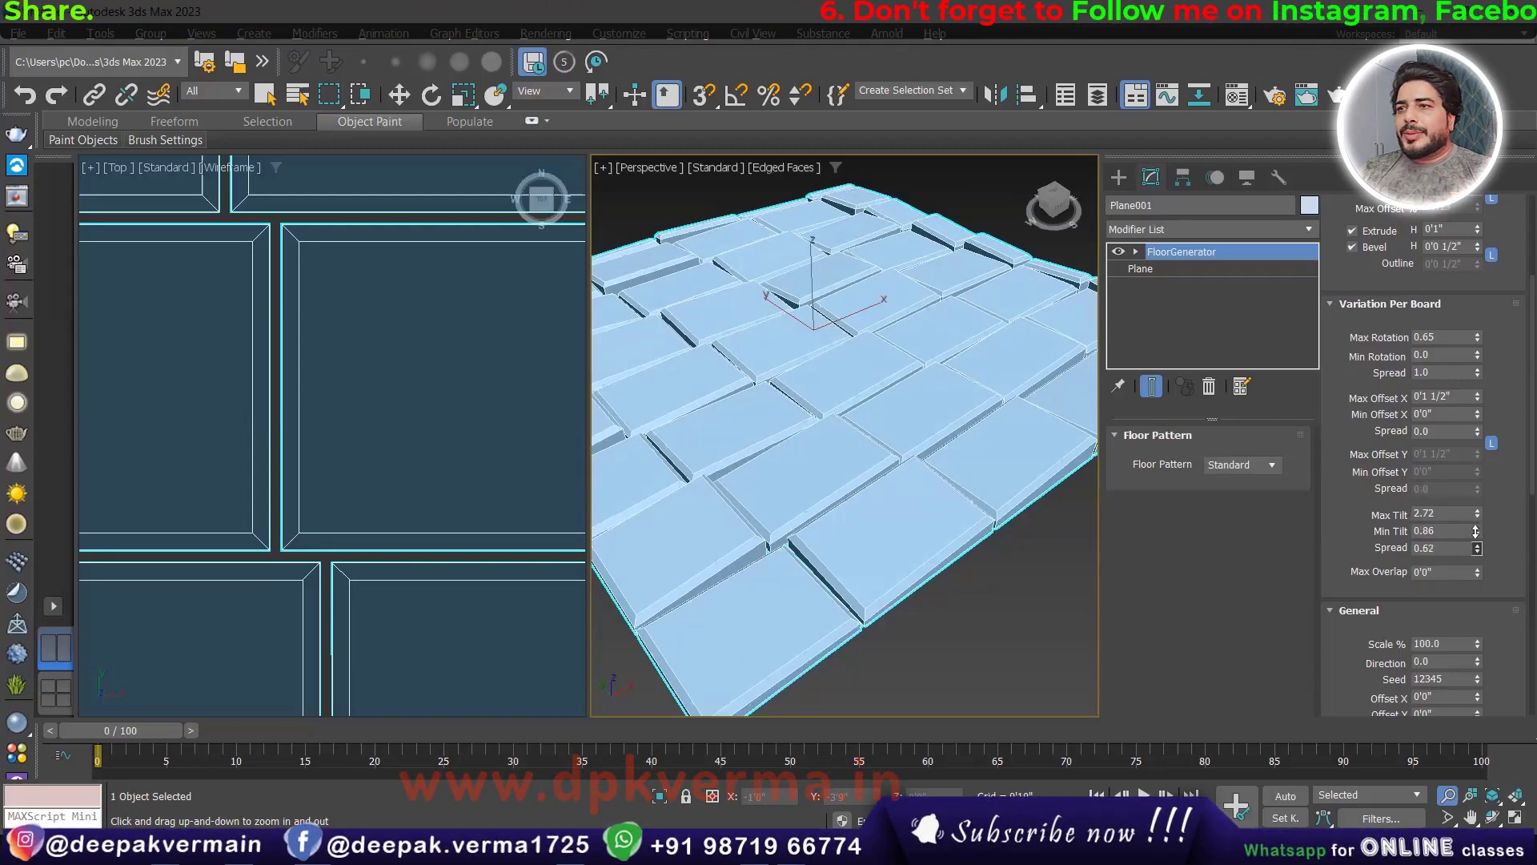
pyautogui.moveTo(1477, 547); pyautogui.dragTo(1476, 472)
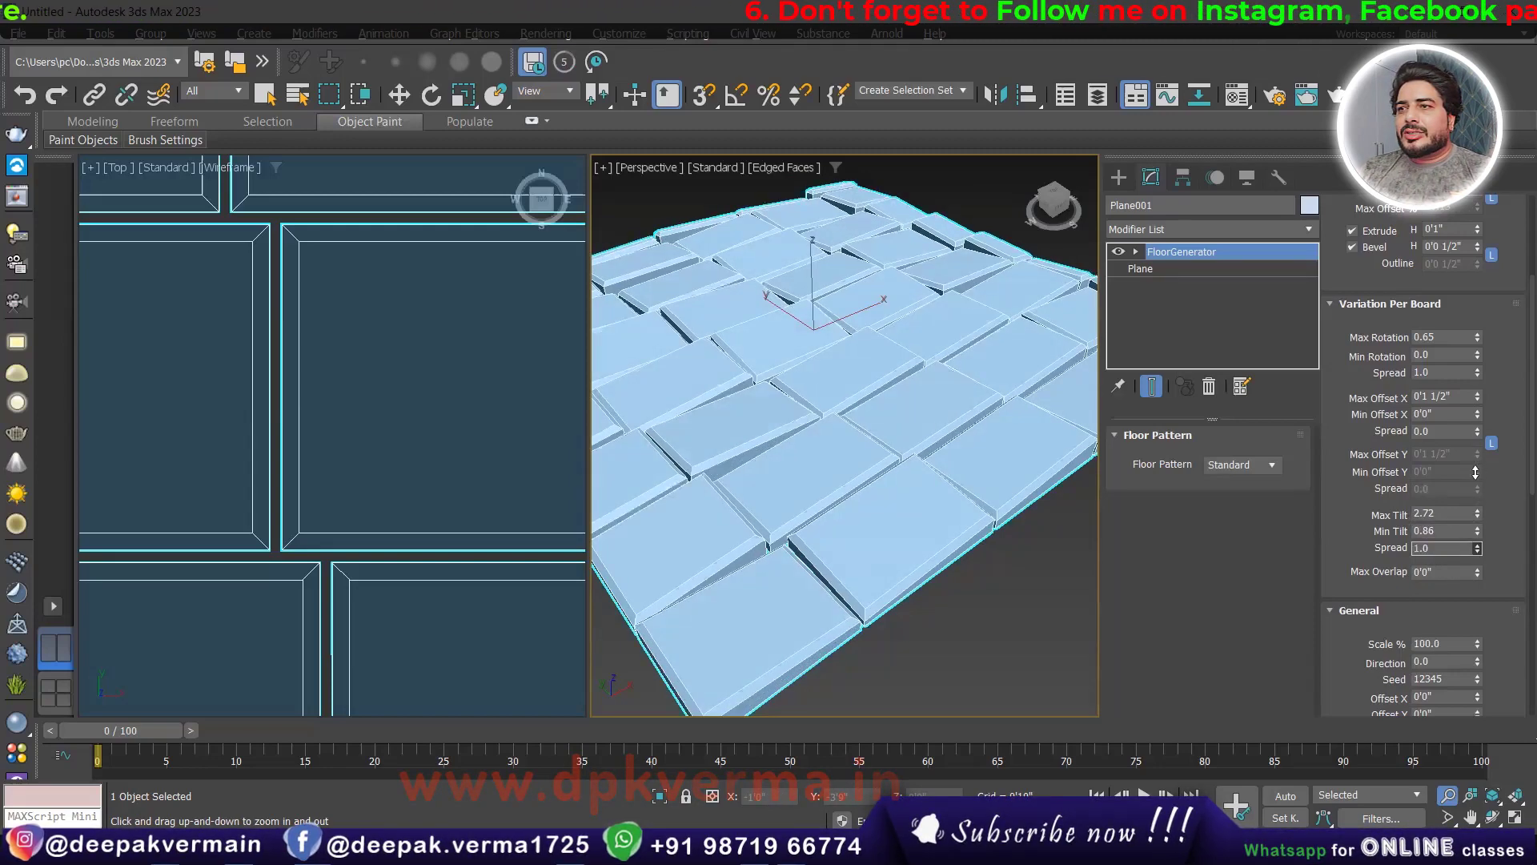
# - Reset tilt spread, tilt, sideways offset, max rotation and rotation spread to 0
pyautogui.rightClick(1477, 544)
pyautogui.rightClick(1475, 513)
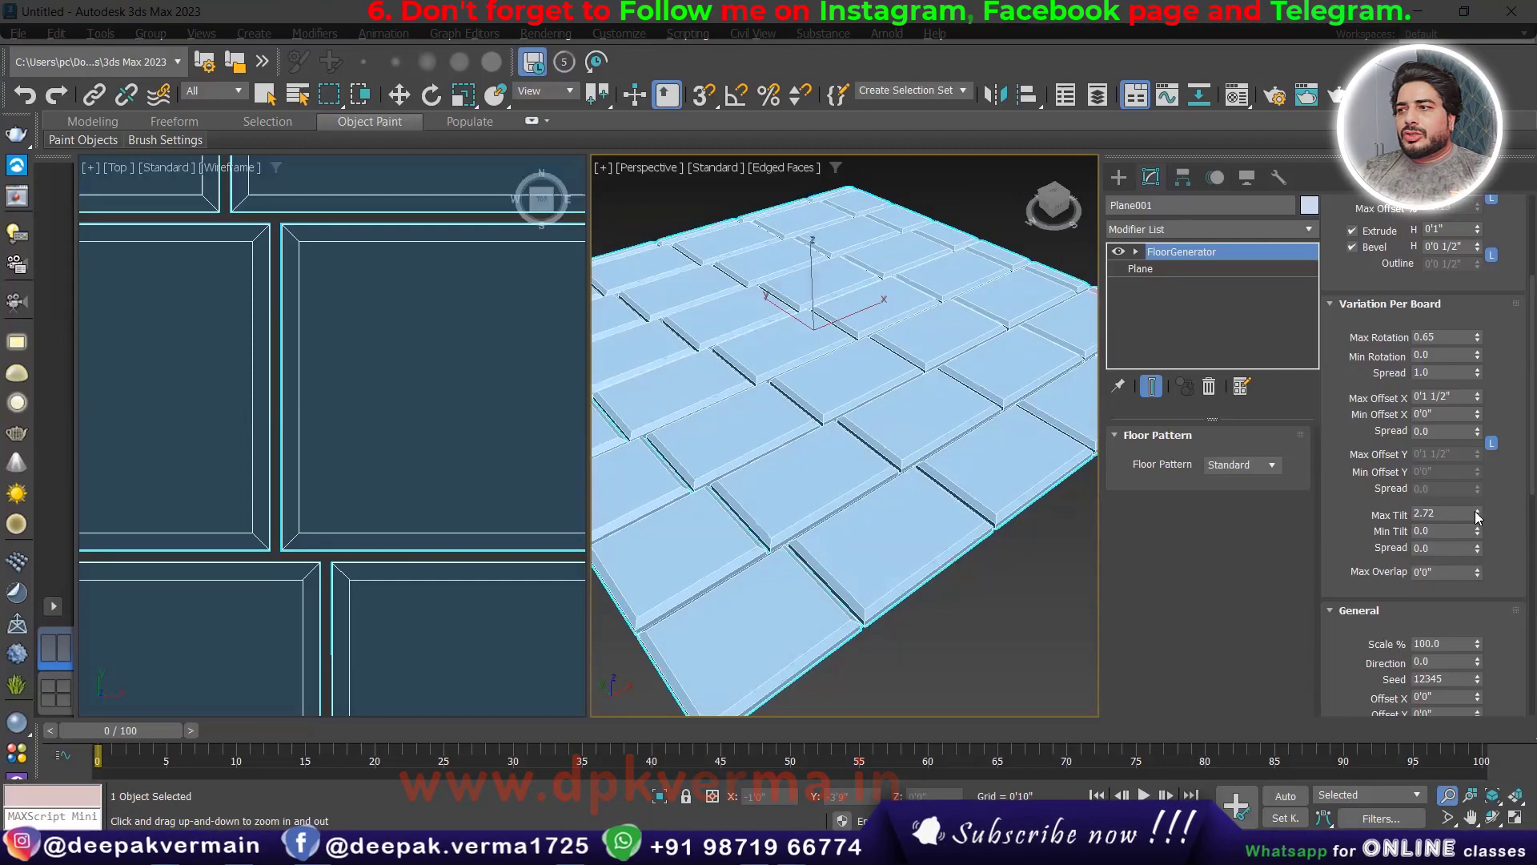
pyautogui.rightClick(1480, 396)
pyautogui.rightClick(1477, 373)
pyautogui.rightClick(1477, 337)
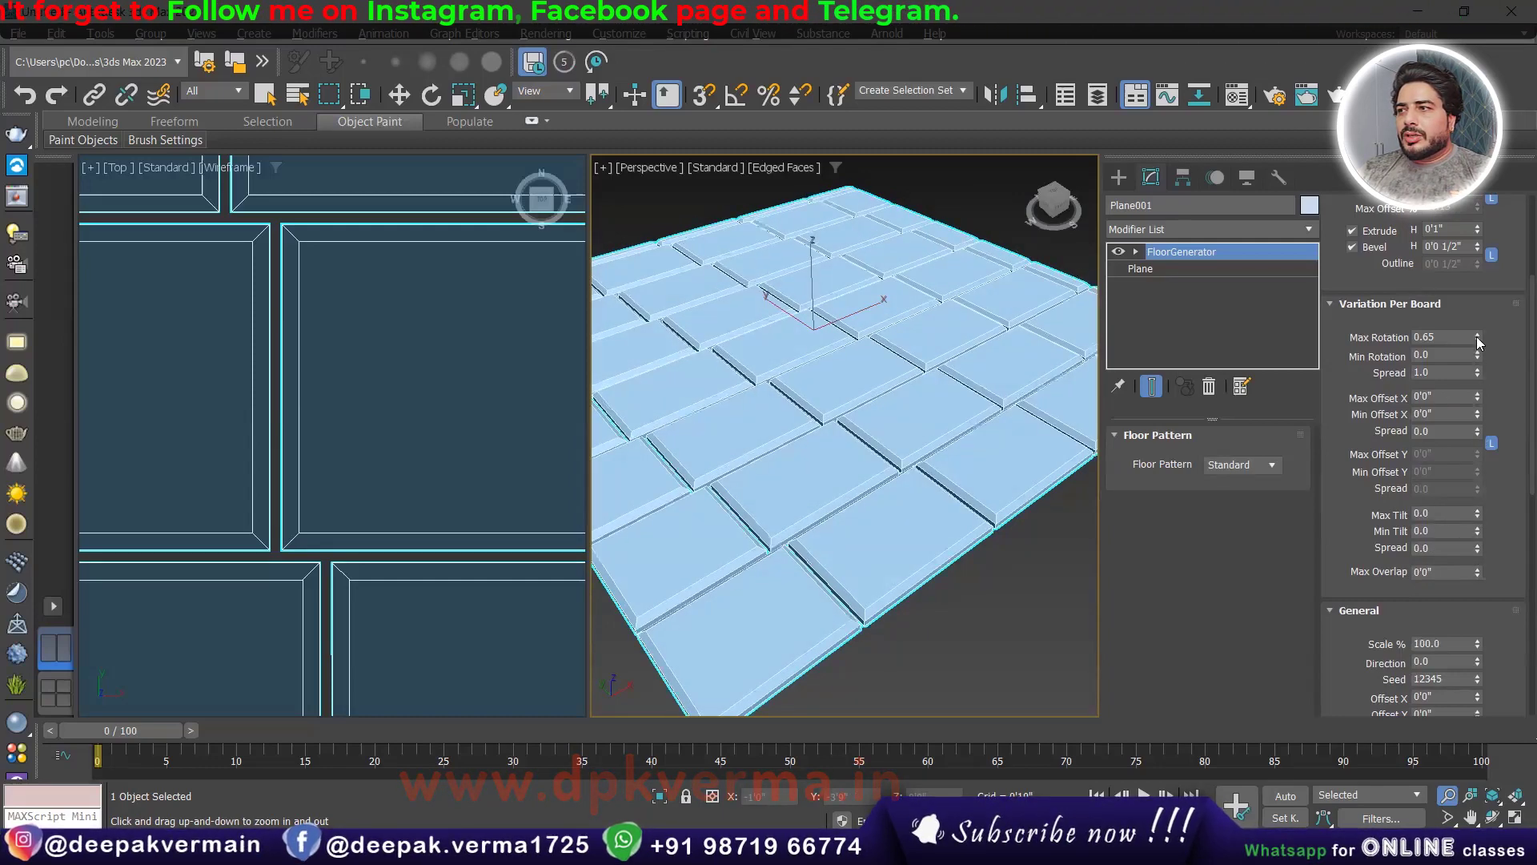
# - Set the Board Size Max Width to 2'0"
pyautogui.scroll(-3, 920, 536)
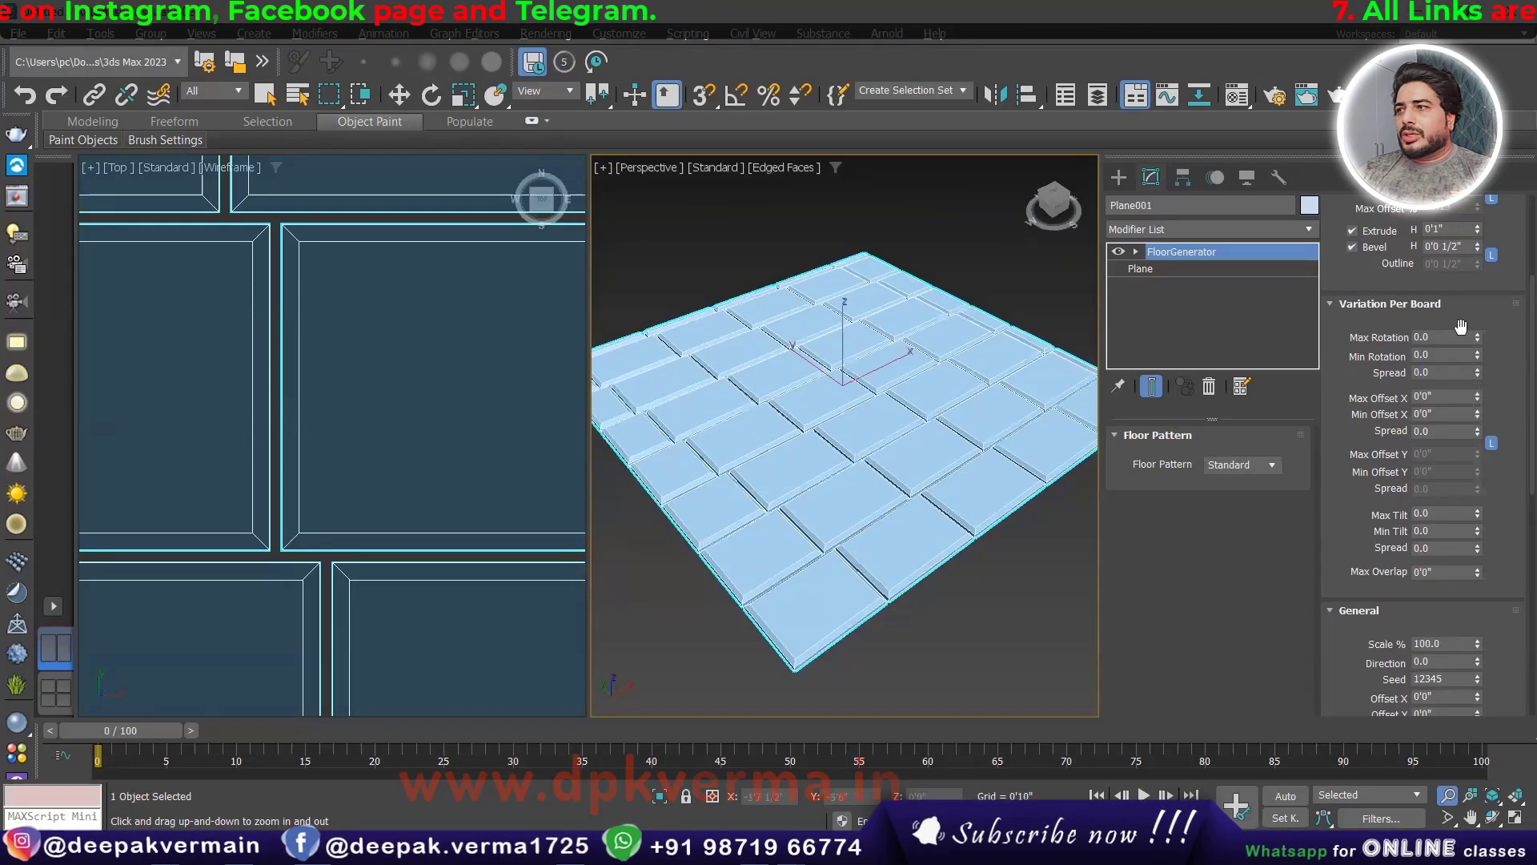
pyautogui.scroll(3, 1368, 320)
pyautogui.doubleClick(1441, 295)
pyautogui.write('2')
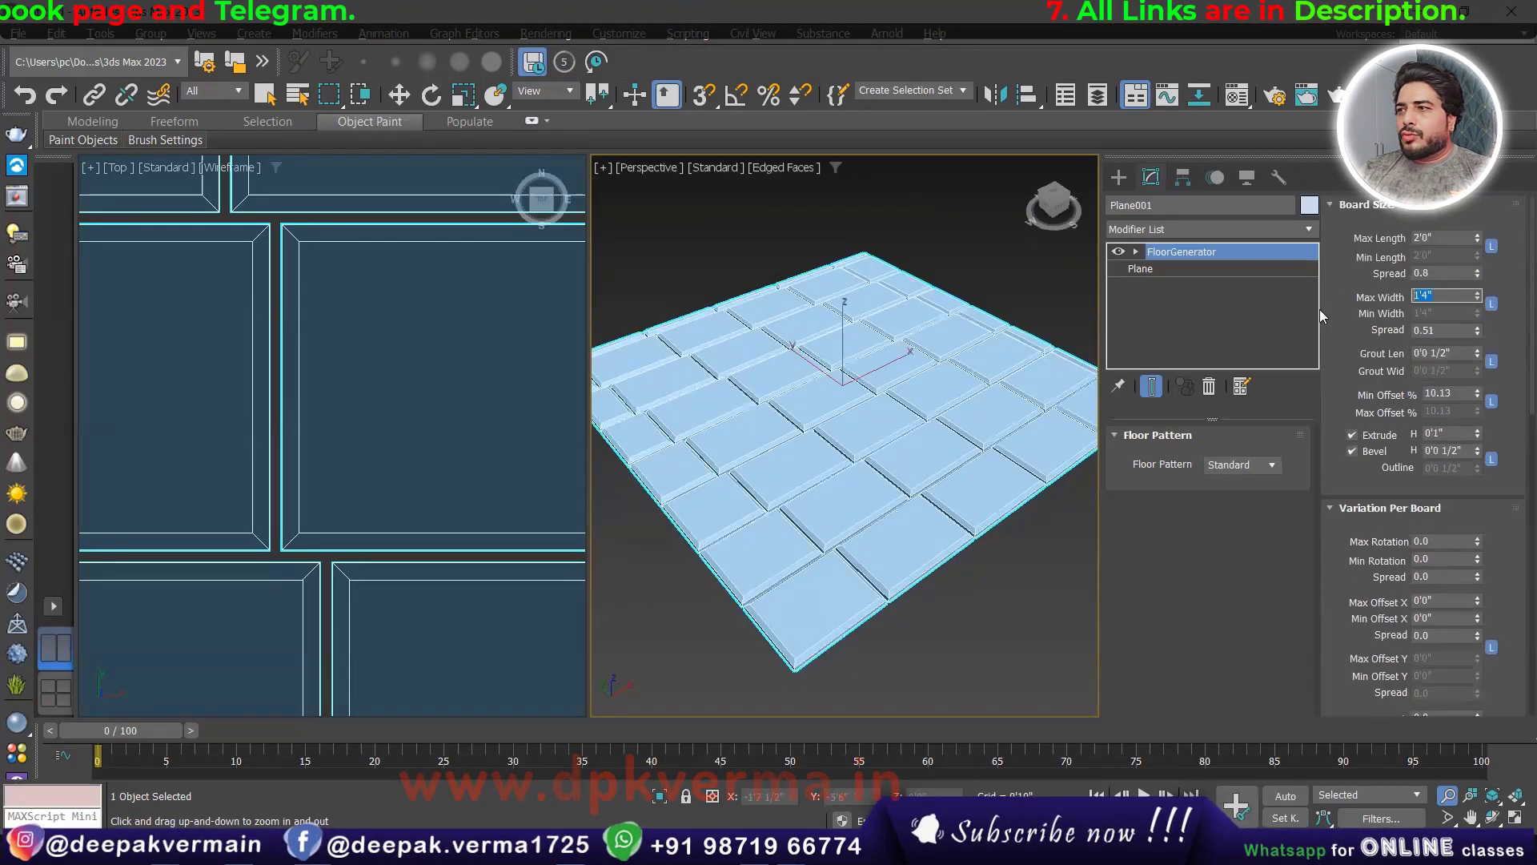
pyautogui.press('Return')
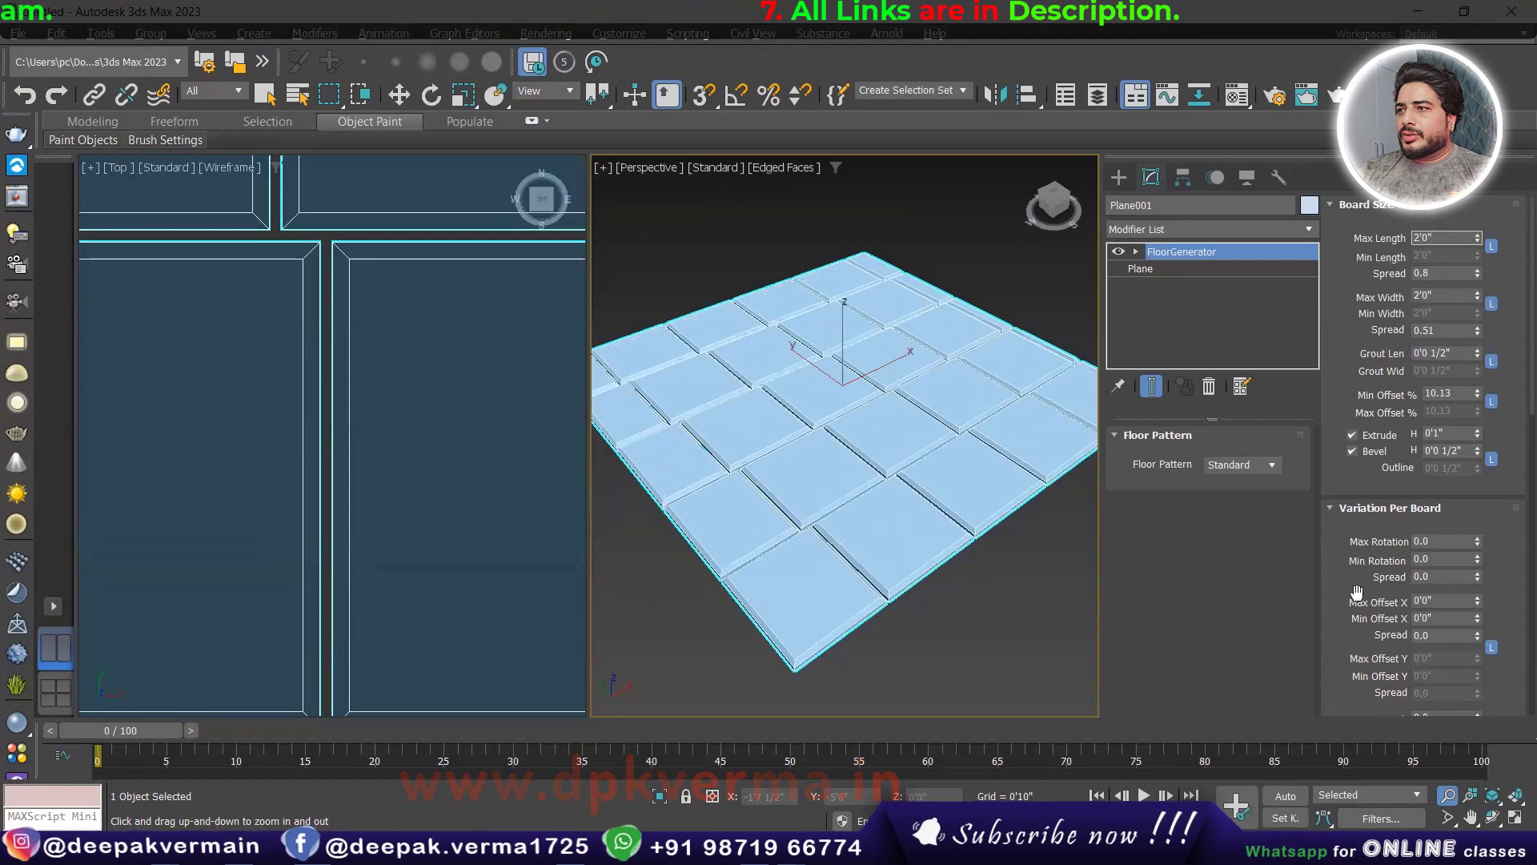
pyautogui.scroll(-3, 1361, 308)
pyautogui.scroll(-3, 1353, 304)
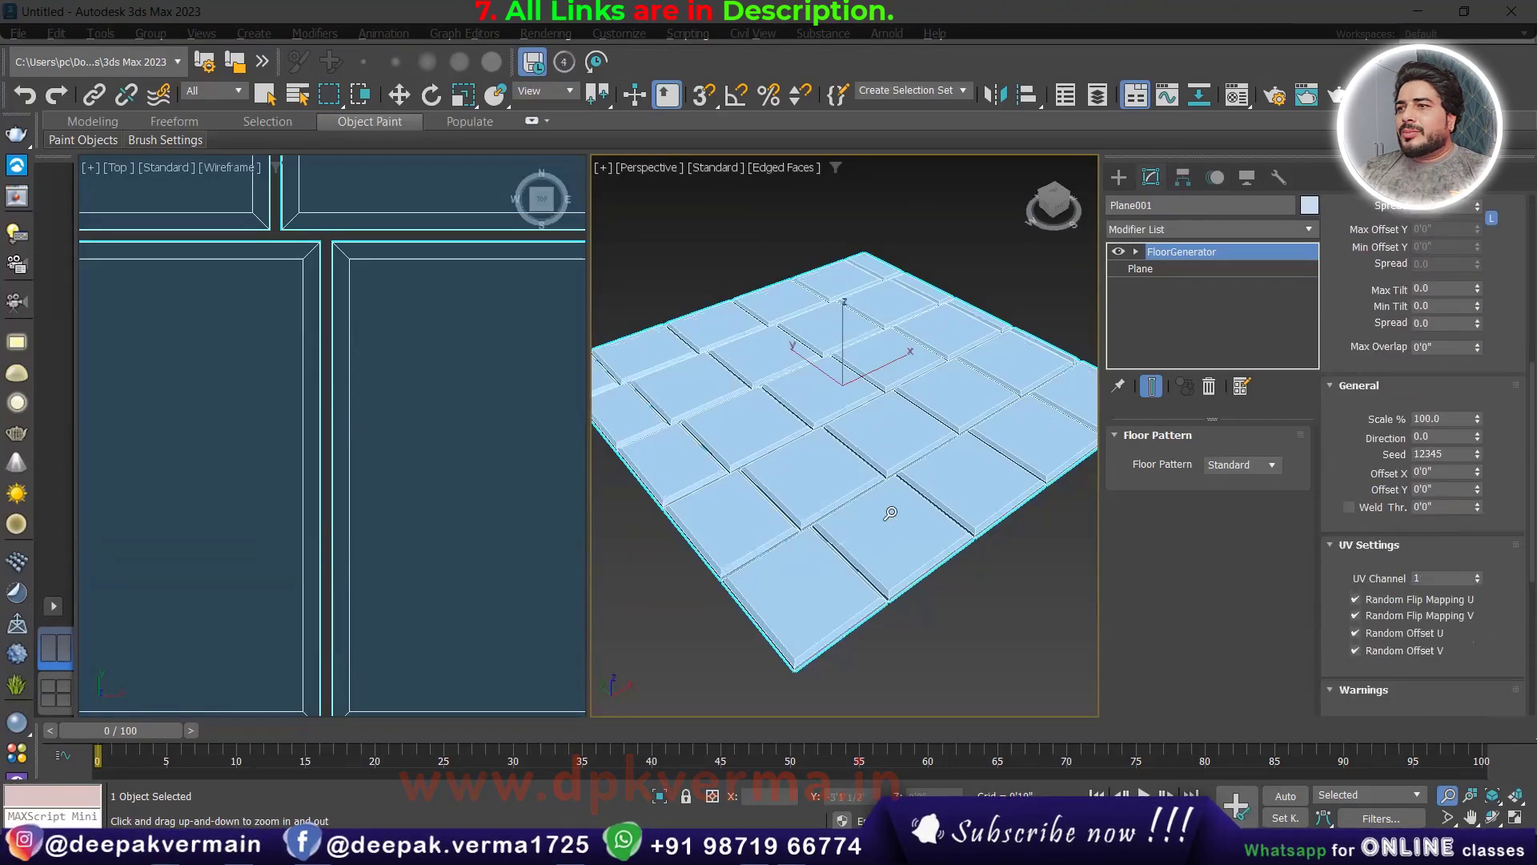
# - Experiment with pattern Scale % and Direction, then reset Direction and re-enter the scale
pyautogui.moveTo(1478, 418)
pyautogui.mouseDown()
pyautogui.moveTo(1480, 373)
pyautogui.moveTo(1468, 474)
pyautogui.moveTo(1481, 453)
pyautogui.mouseUp()
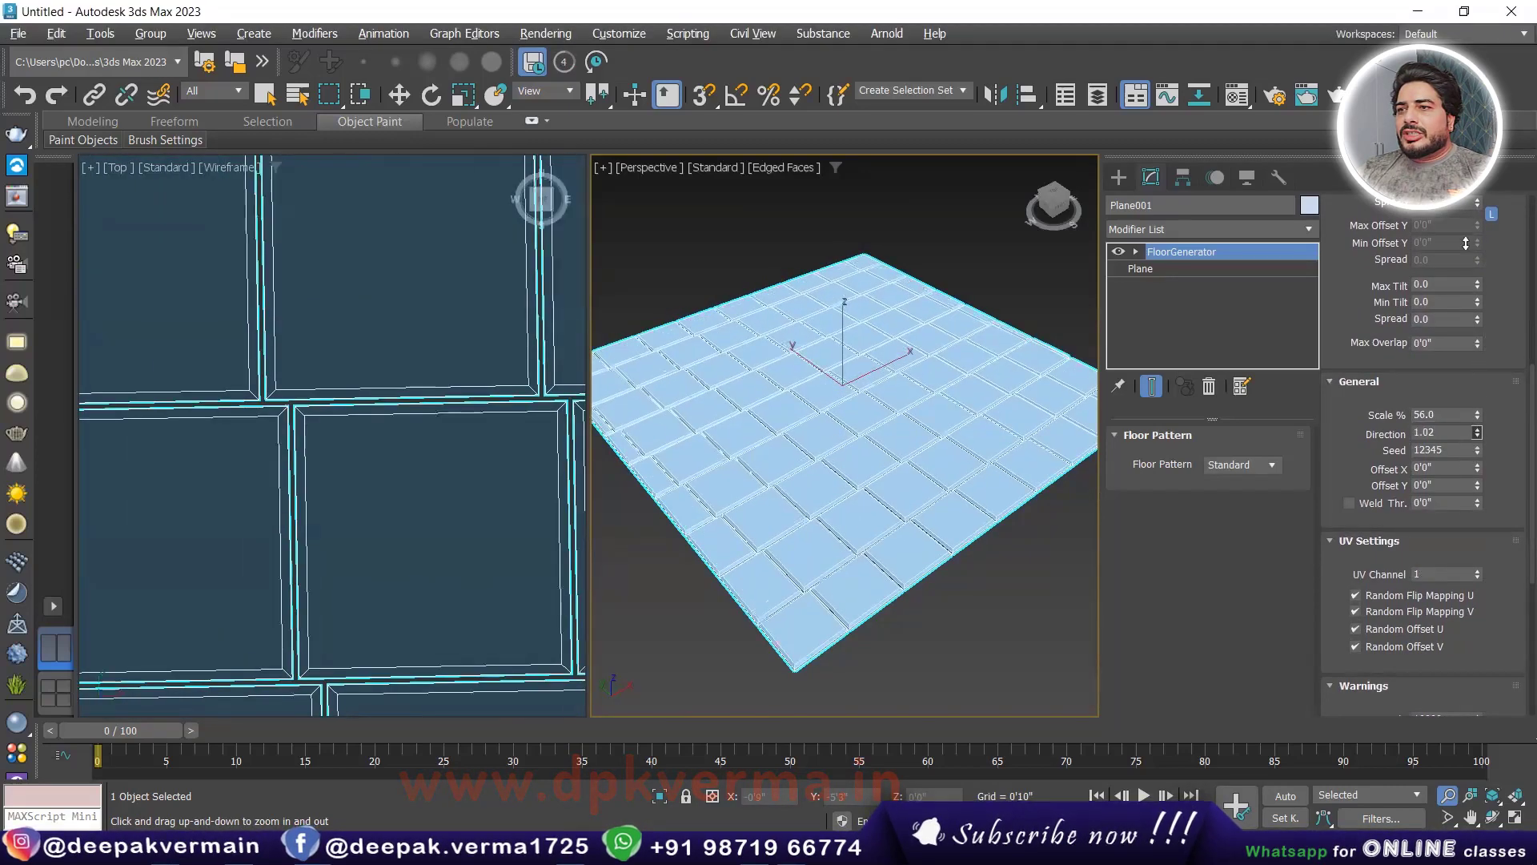
pyautogui.moveTo(1479, 438)
pyautogui.mouseDown()
pyautogui.moveTo(32, 231)
pyautogui.moveTo(1239, 267)
pyautogui.mouseUp()
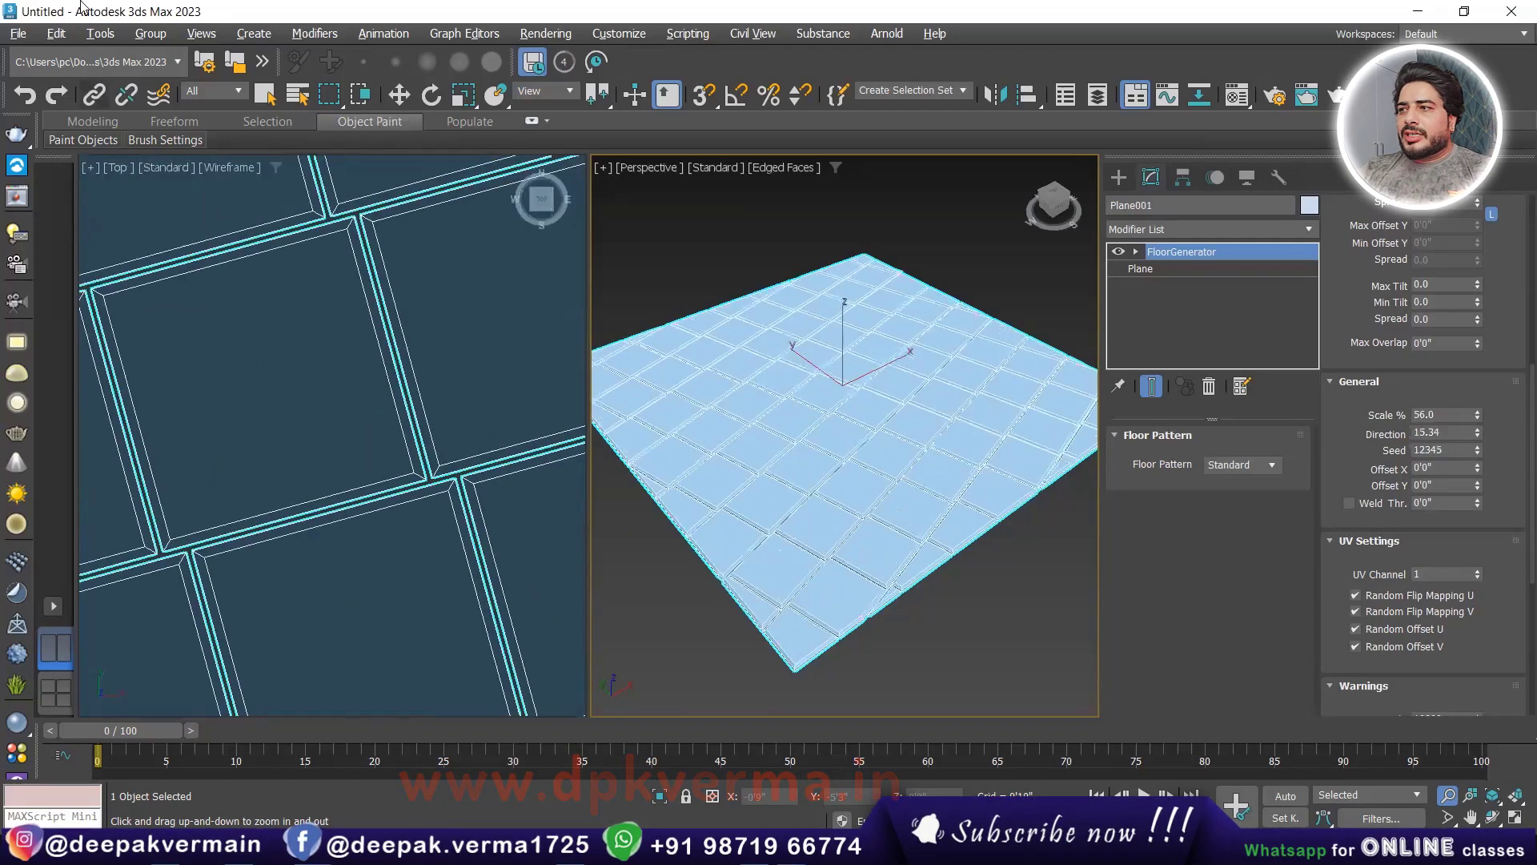
pyautogui.moveTo(1479, 432); pyautogui.dragTo(1445, 343)
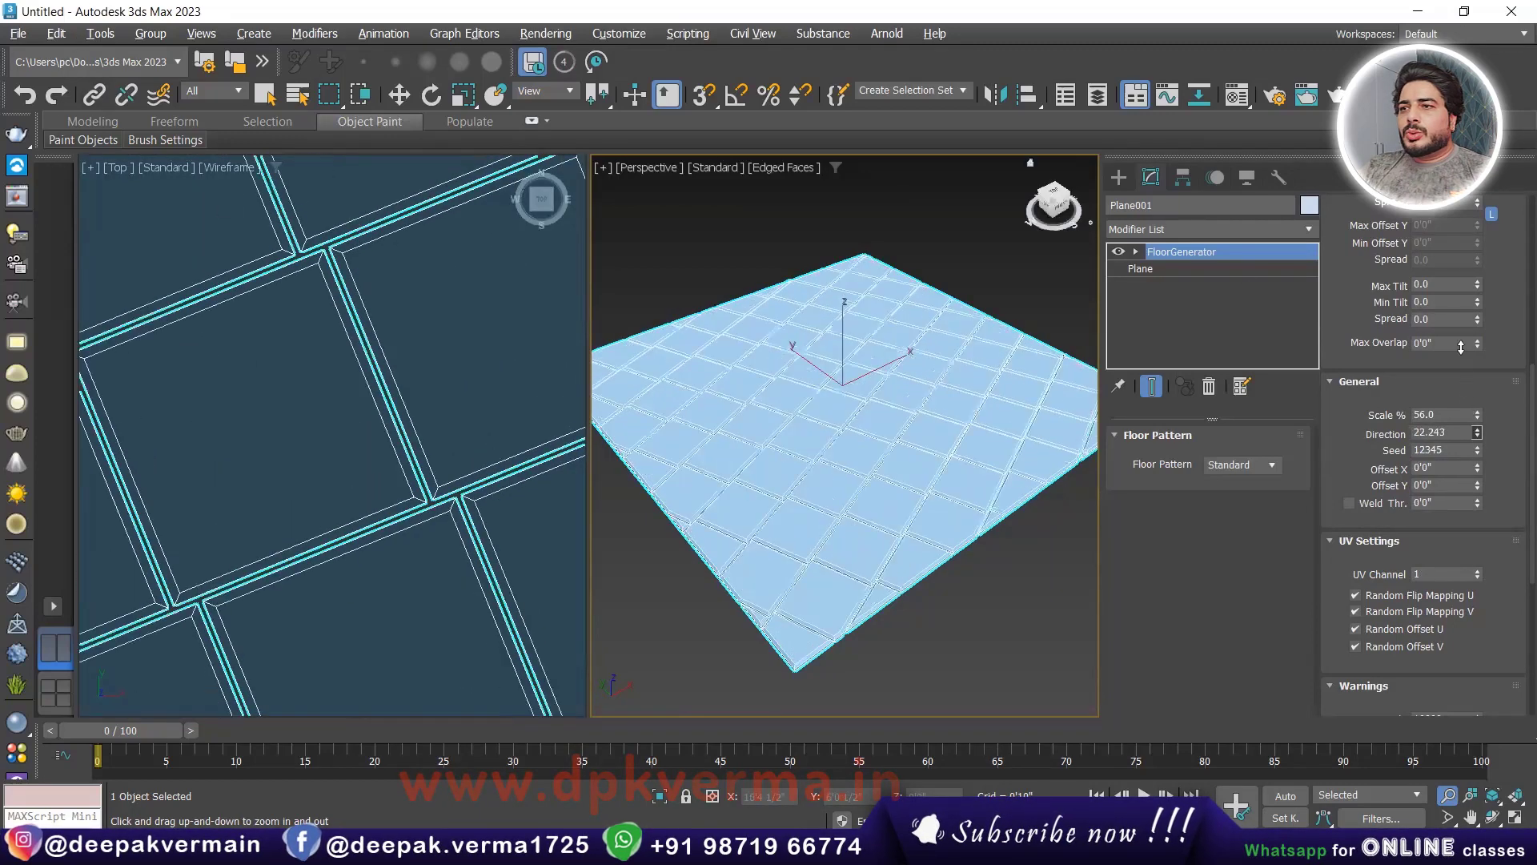
pyautogui.scroll(-2, 280, 393)
pyautogui.scroll(-2, 377, 433)
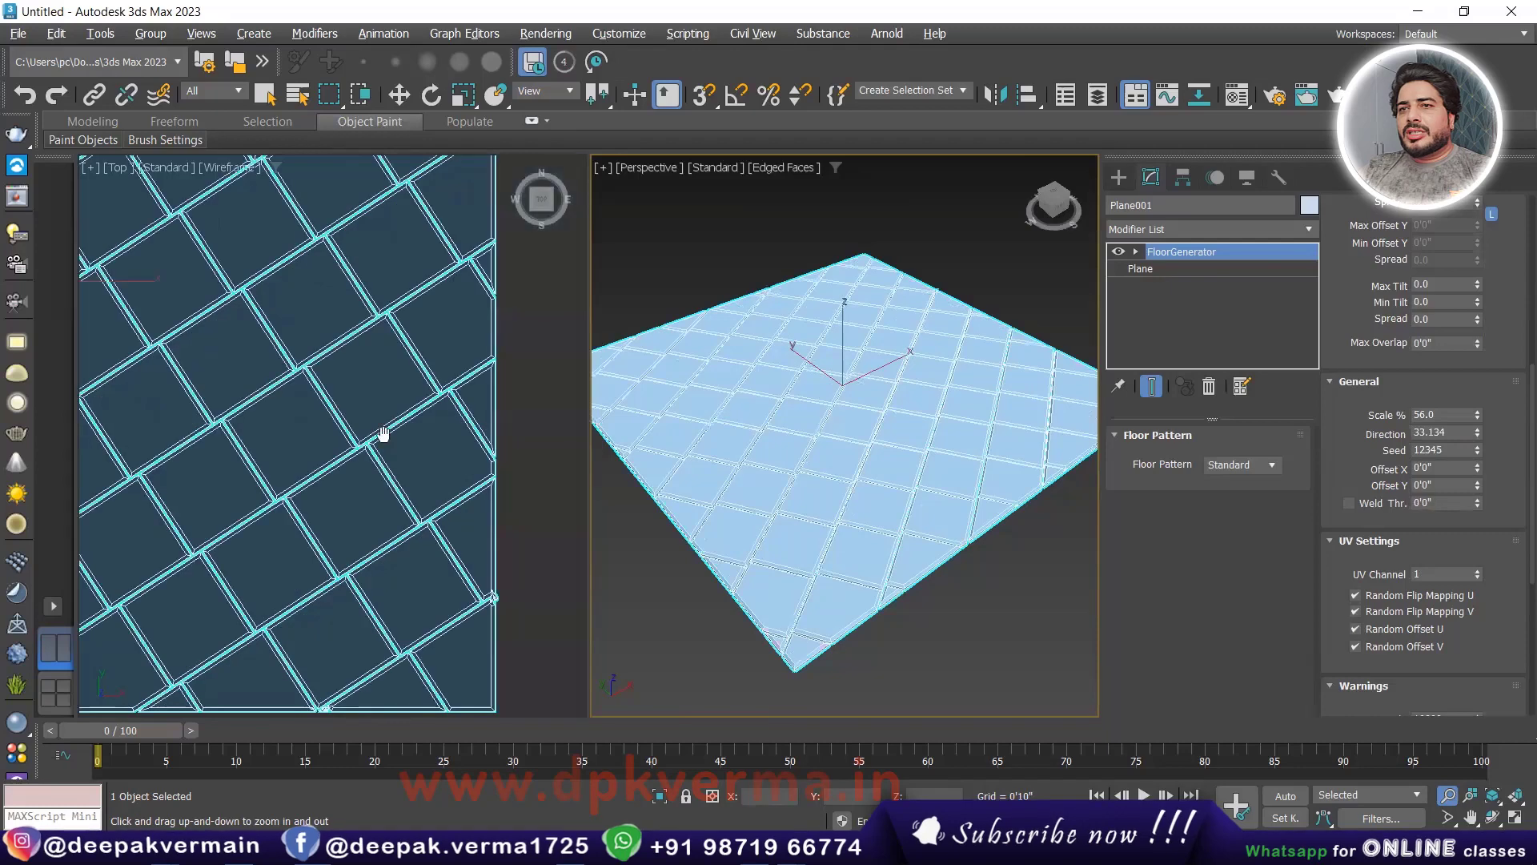
pyautogui.scroll(-2, 297, 337)
pyautogui.scroll(-1, 297, 337)
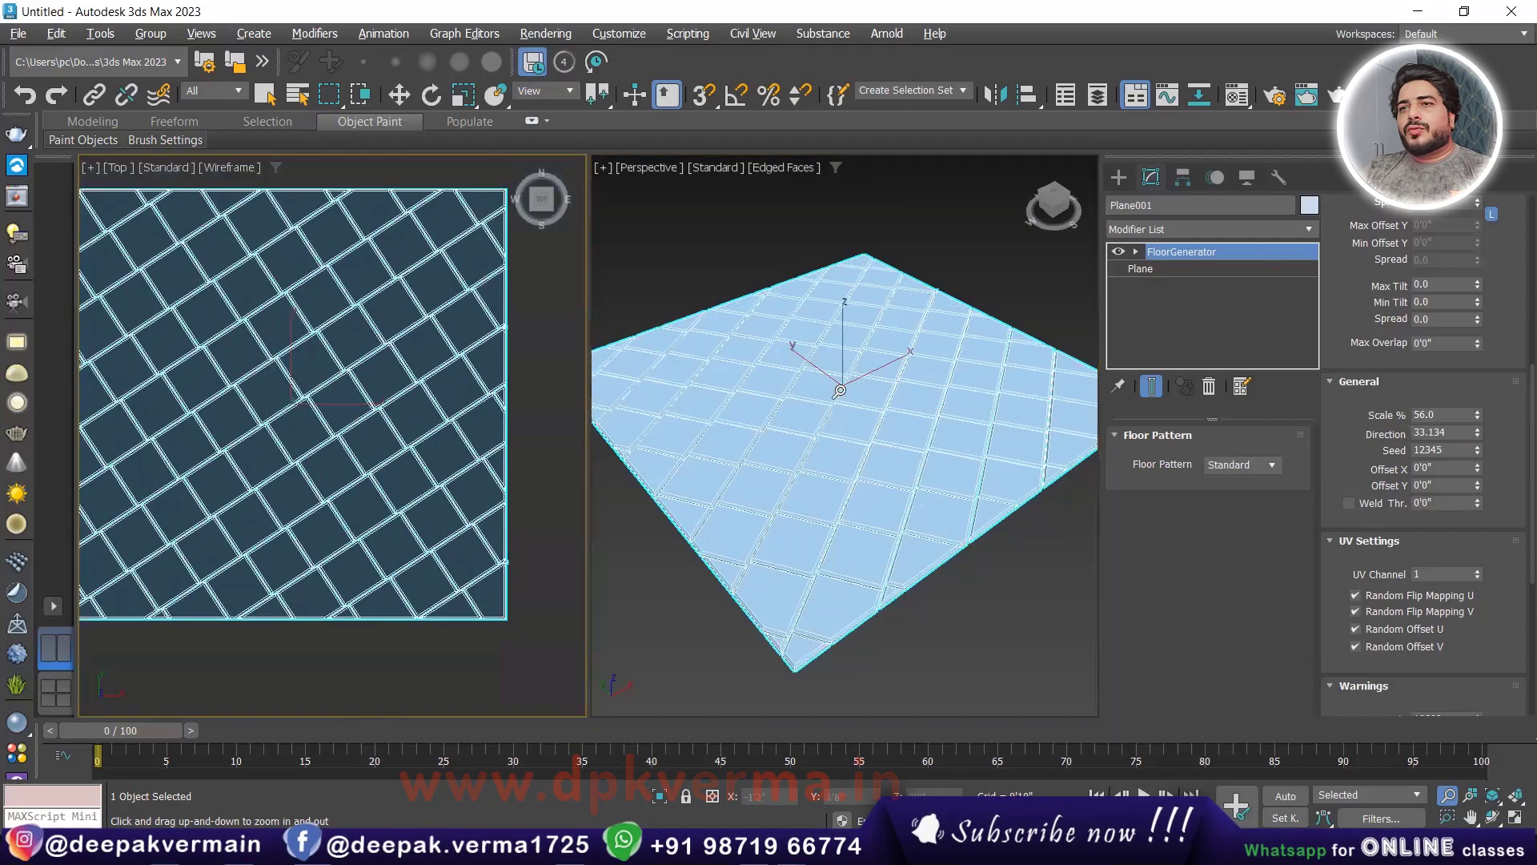
pyautogui.rightClick(1478, 432)
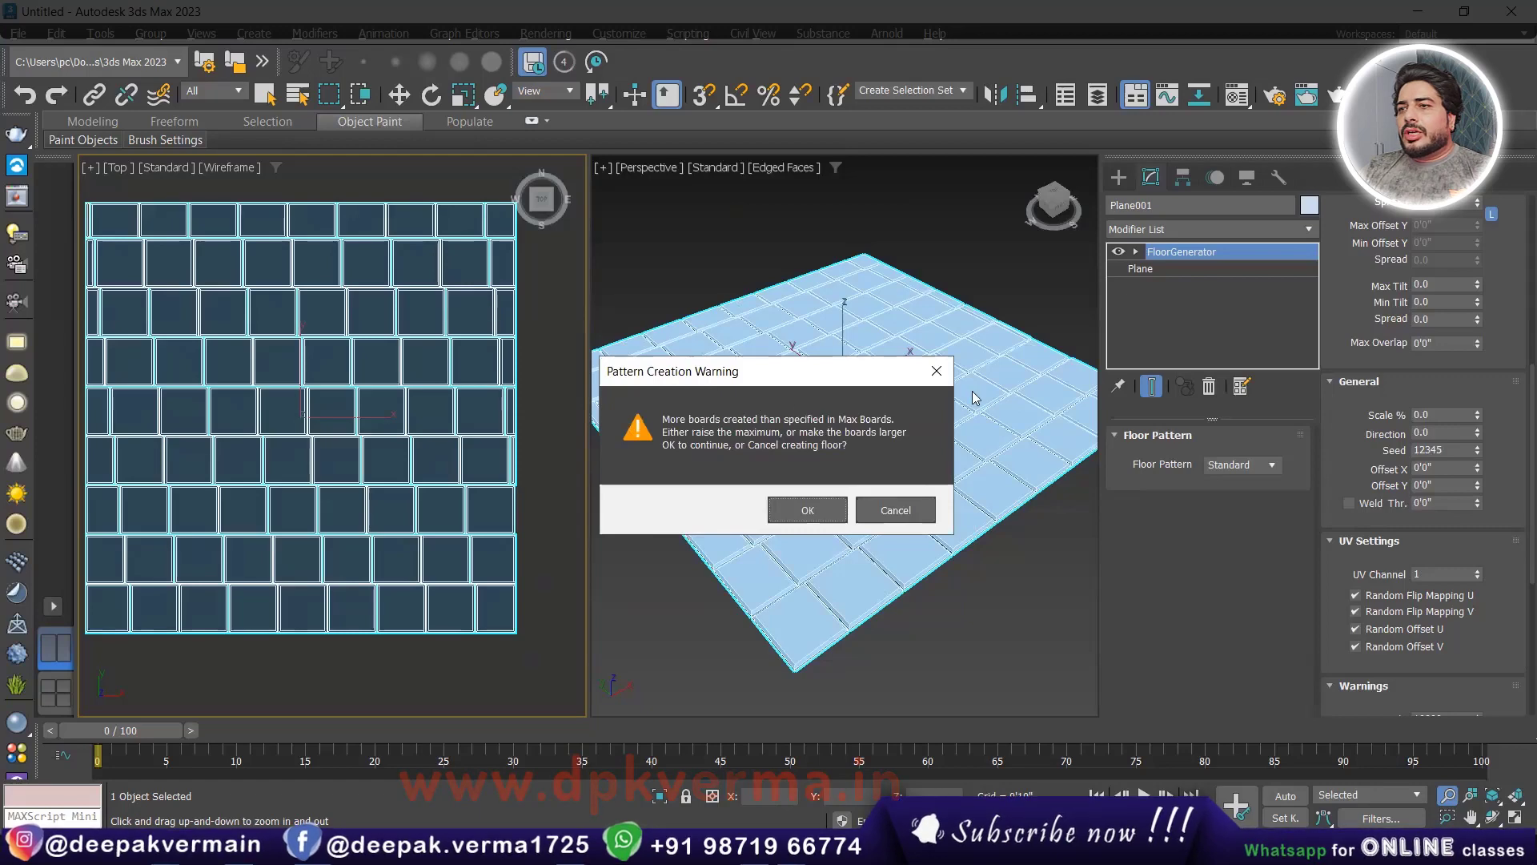
pyautogui.click(937, 371)
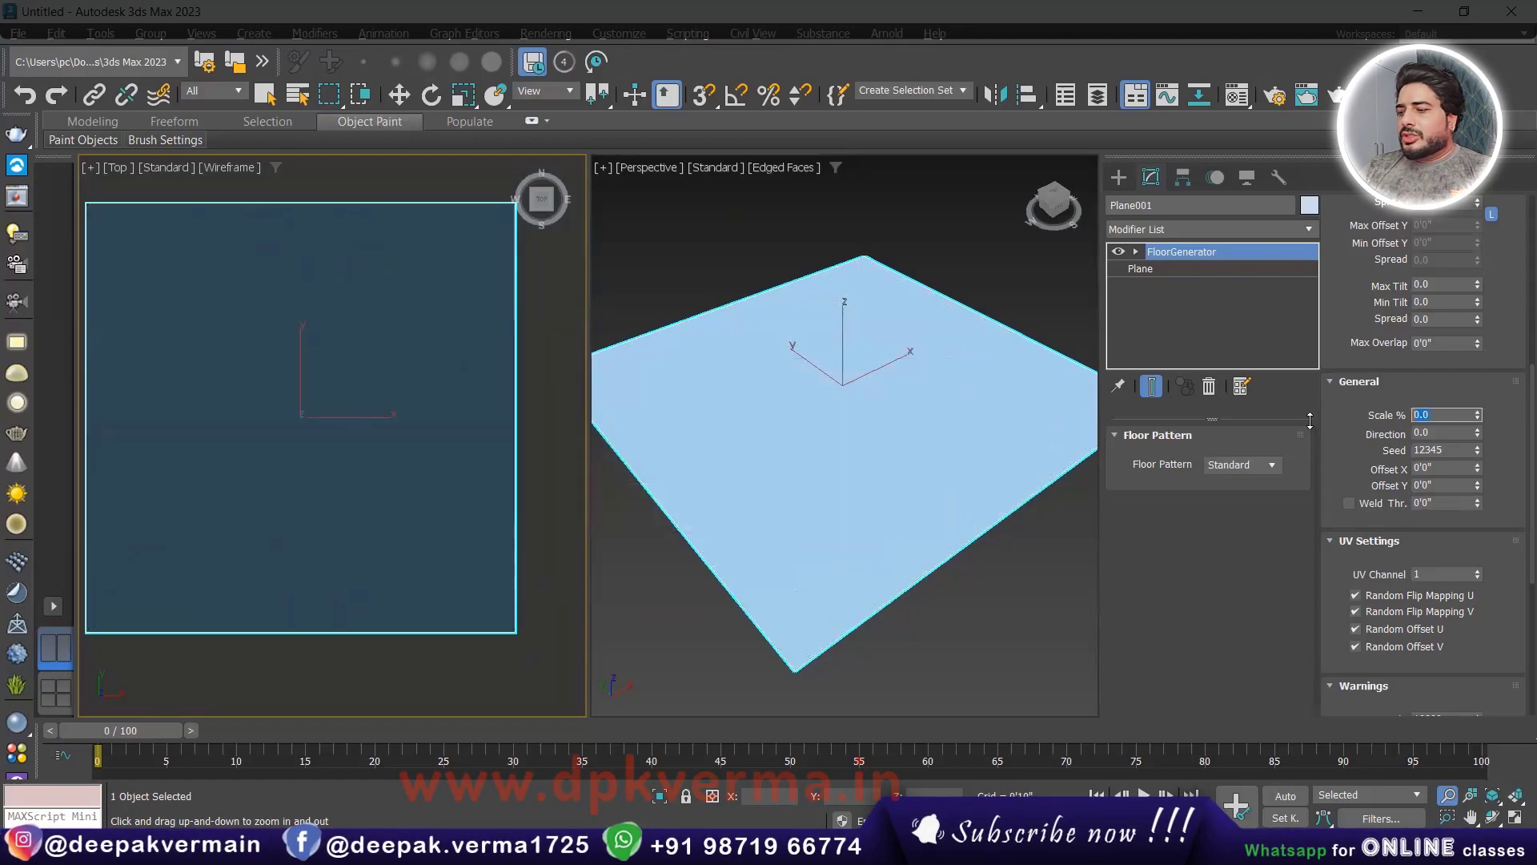
pyautogui.write('1')
pyautogui.press('Return')
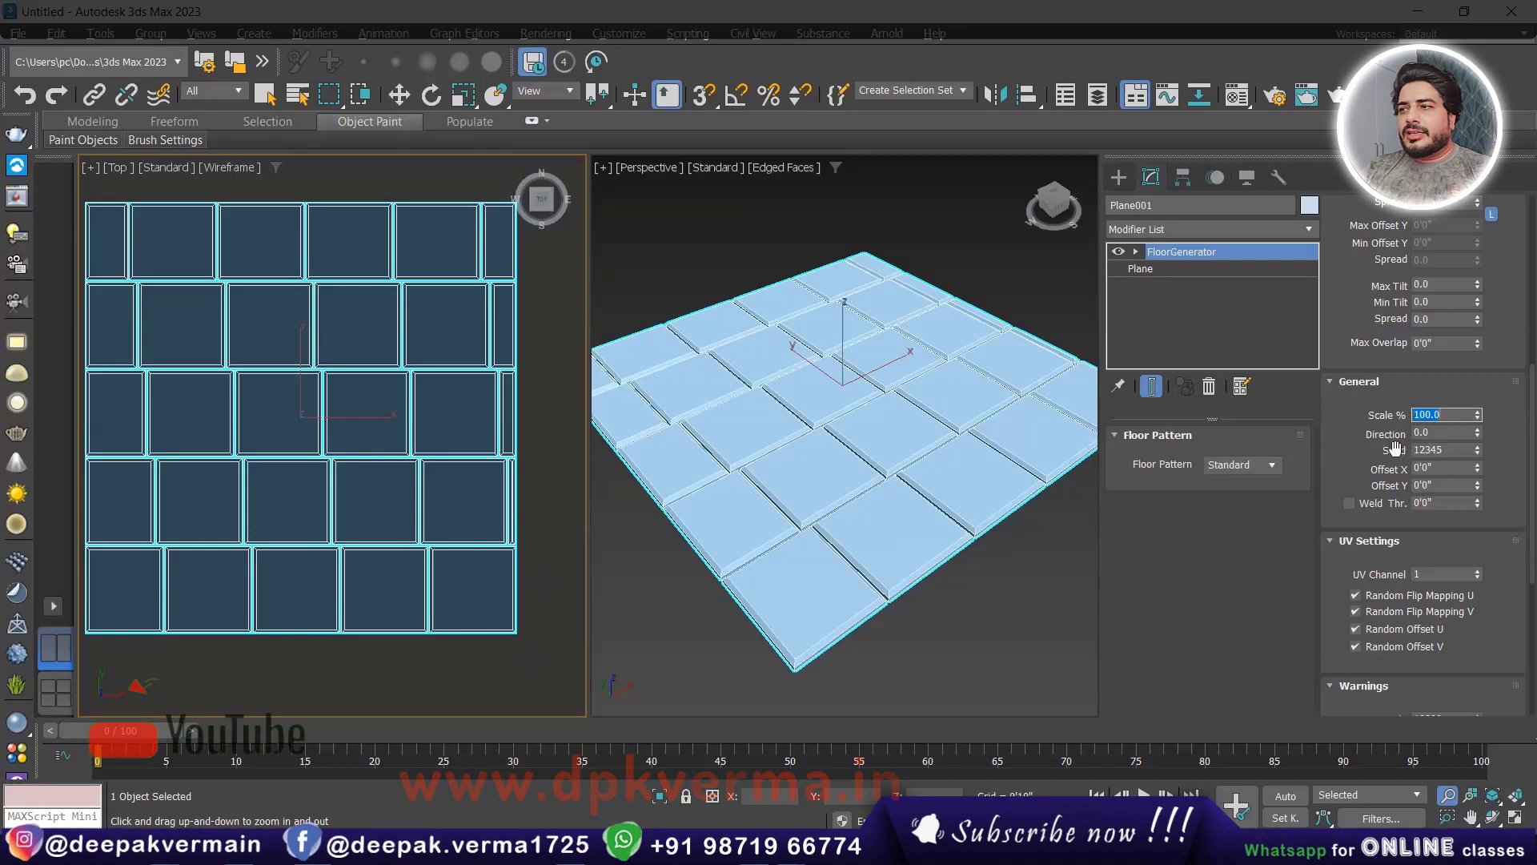
# - Raise the Seed to 11547 to reshuffle the boards and restore Scale % to 100
pyautogui.click(1478, 446)
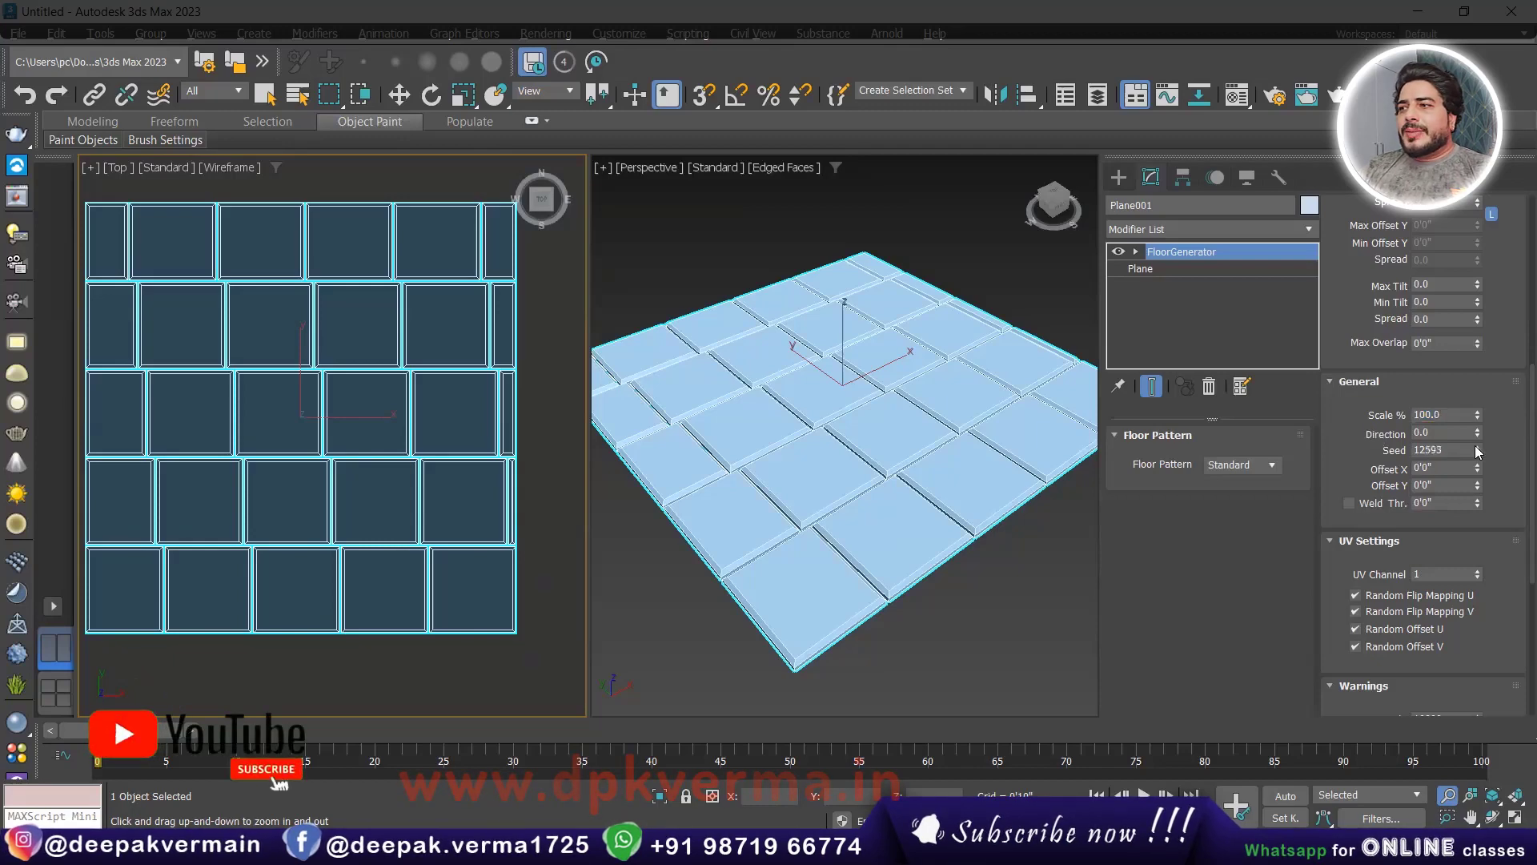
pyautogui.moveTo(1477, 447)
pyautogui.mouseDown()
pyautogui.moveTo(1475, 394)
pyautogui.moveTo(1479, 448)
pyautogui.mouseUp()
pyautogui.rightClick(1479, 436)
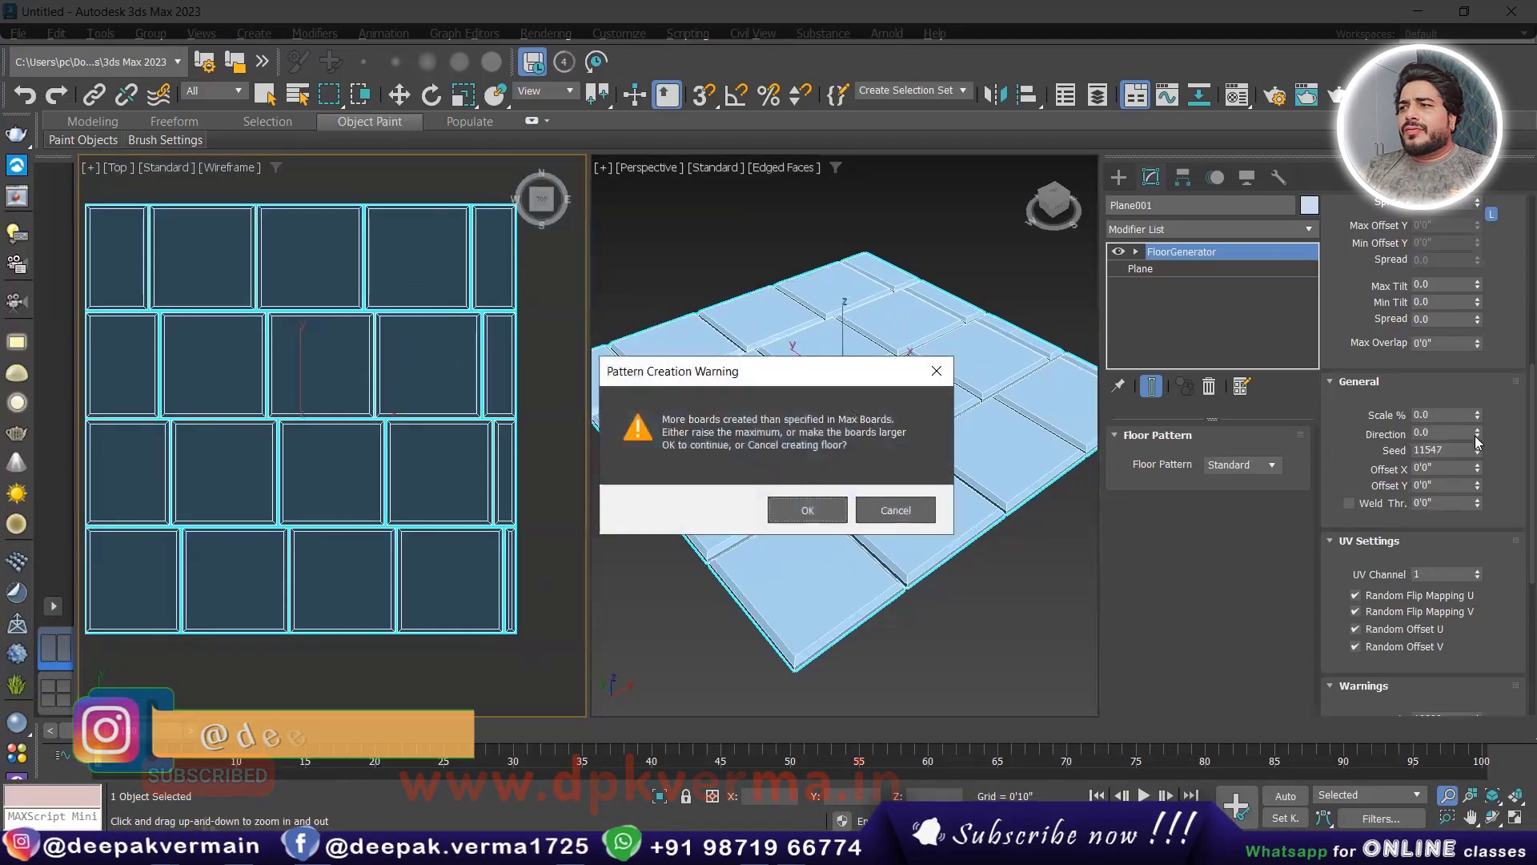
pyautogui.click(895, 510)
pyautogui.doubleClick(1433, 415)
pyautogui.write('1')
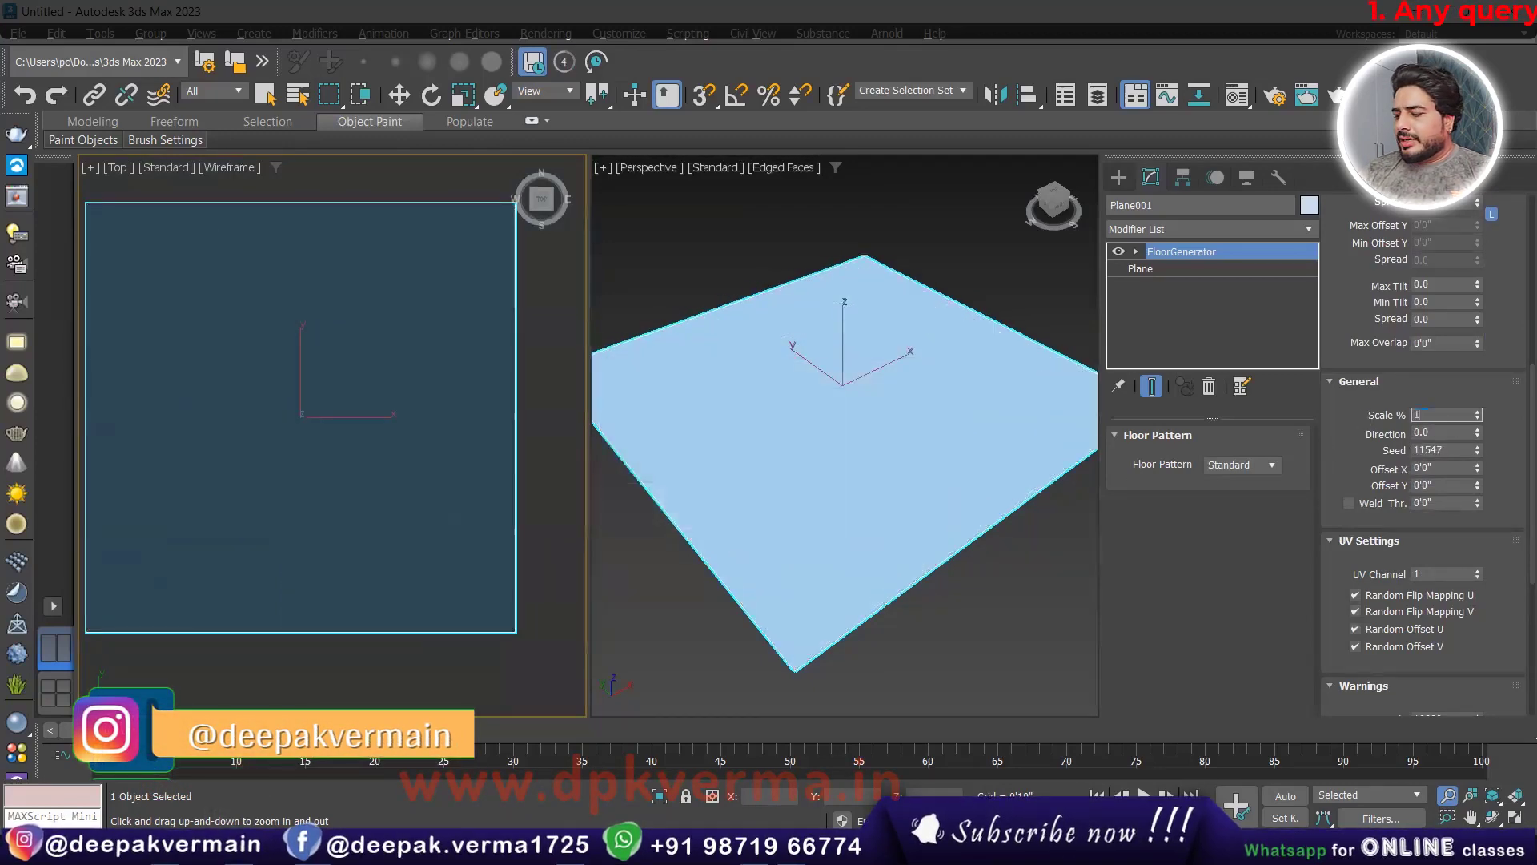
pyautogui.write('00')
pyautogui.press('Return')
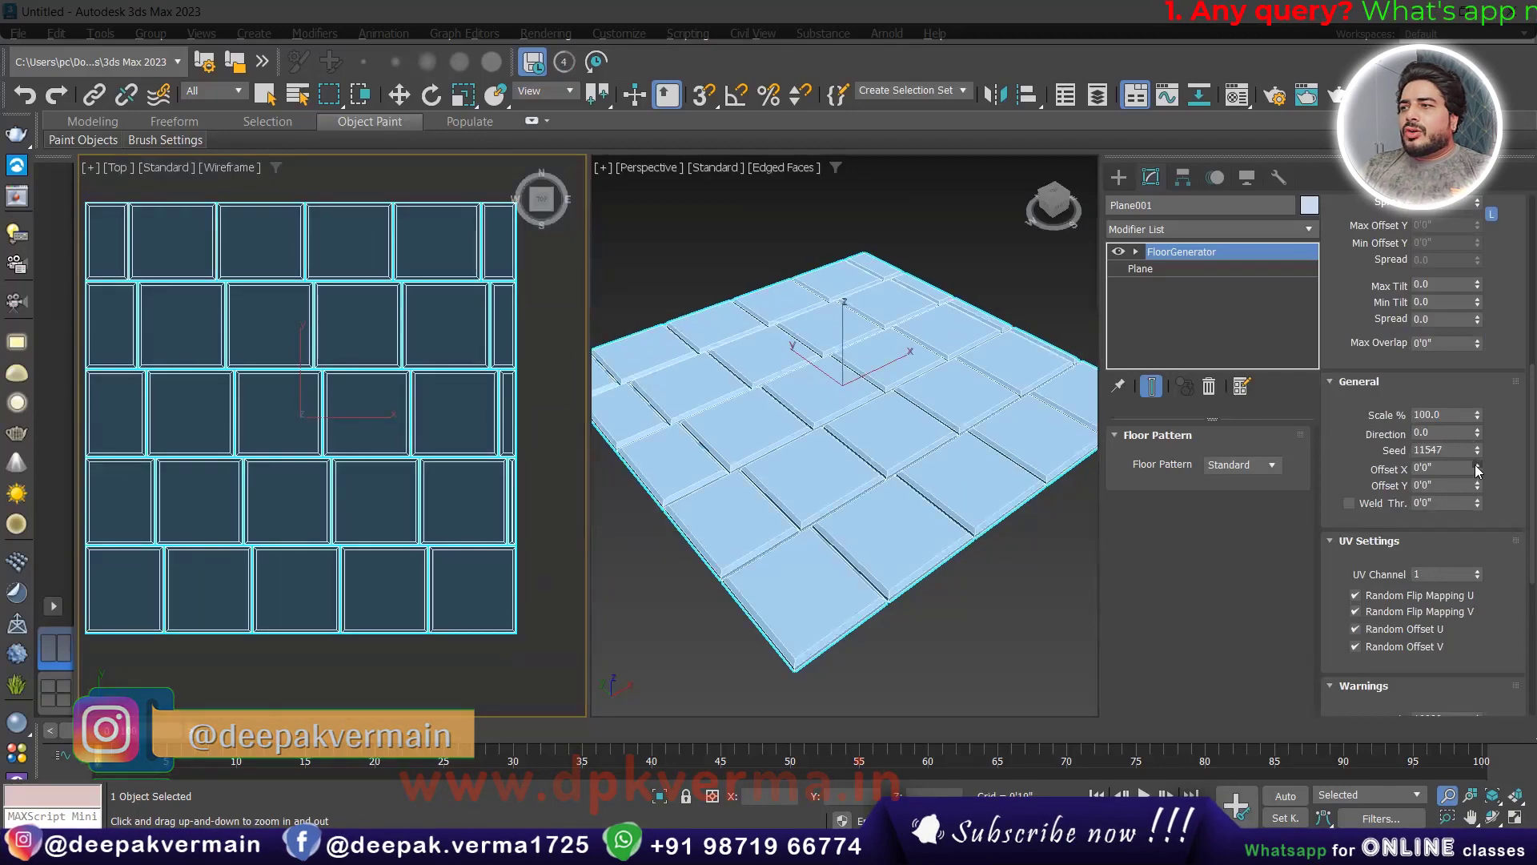
# - Test Offset X and Y shifts of the pattern, then reset both offsets to 0'0"
pyautogui.moveTo(1479, 470); pyautogui.dragTo(1451, 433)
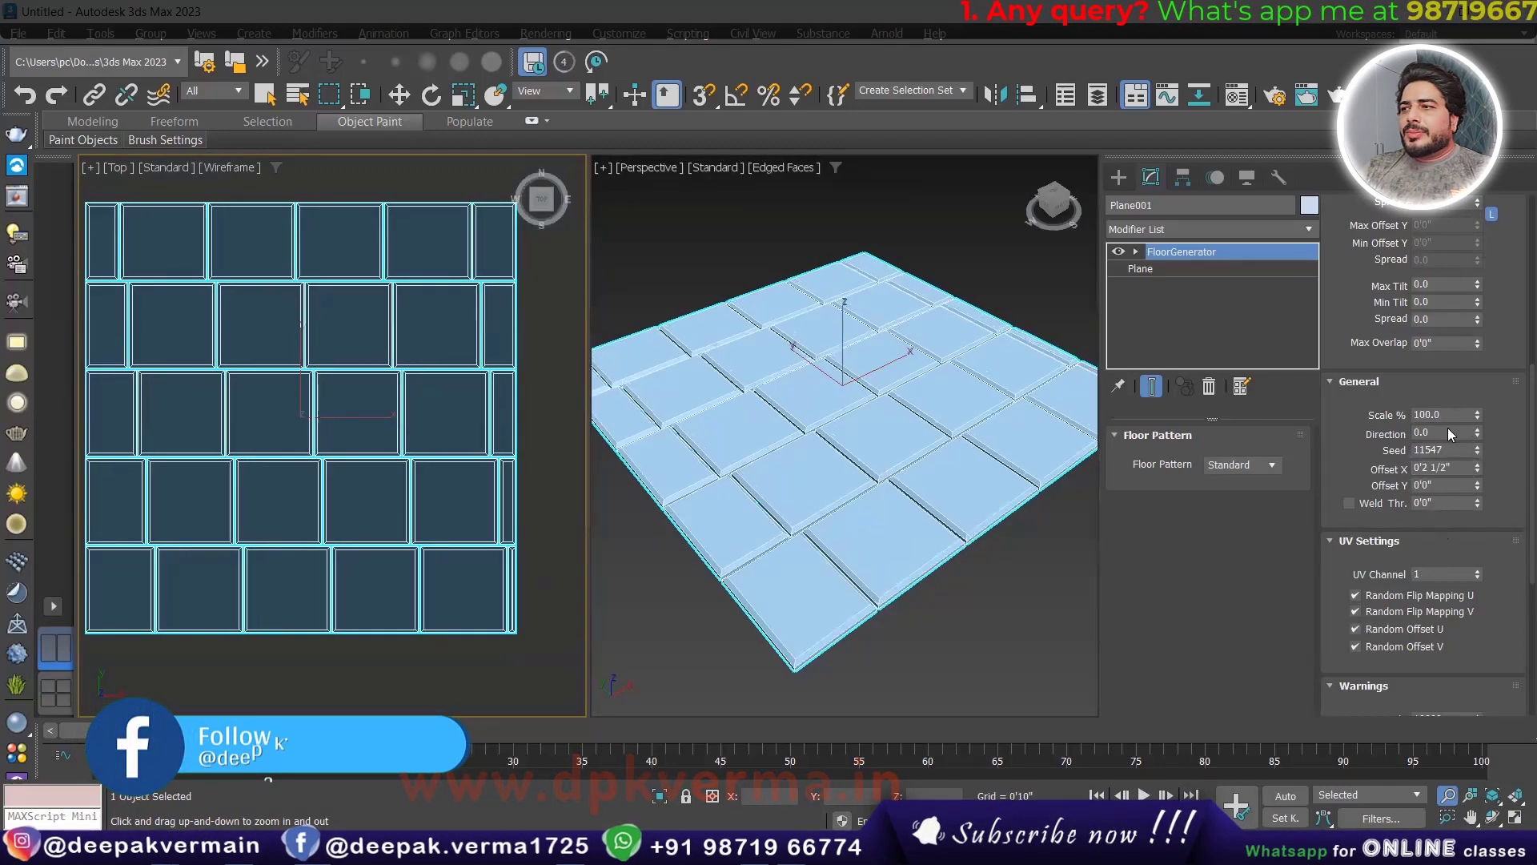
pyautogui.moveTo(1477, 486); pyautogui.dragTo(1386, 633)
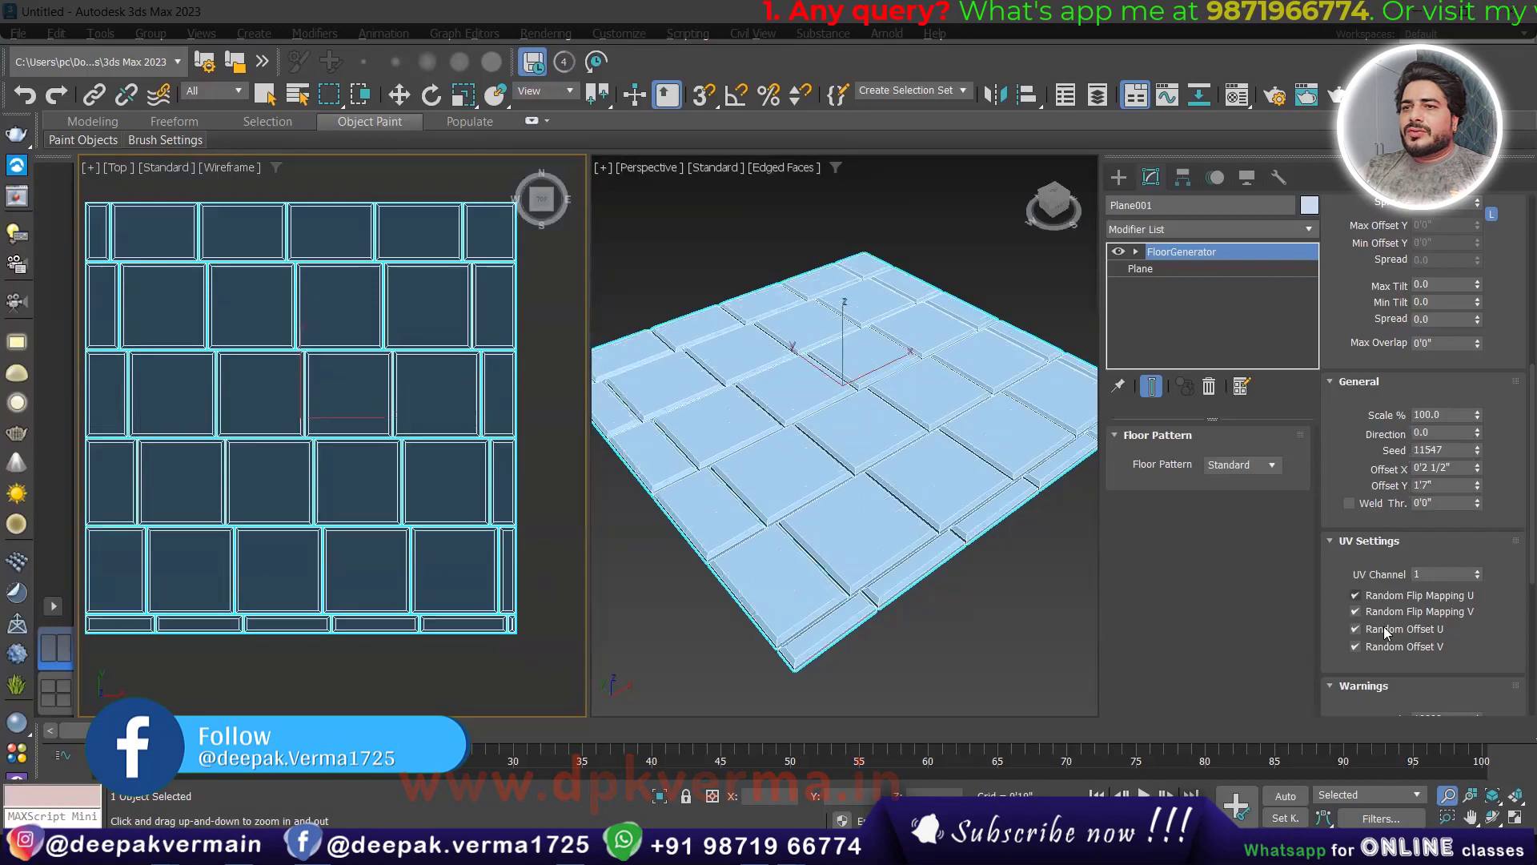
pyautogui.rightClick(1477, 485)
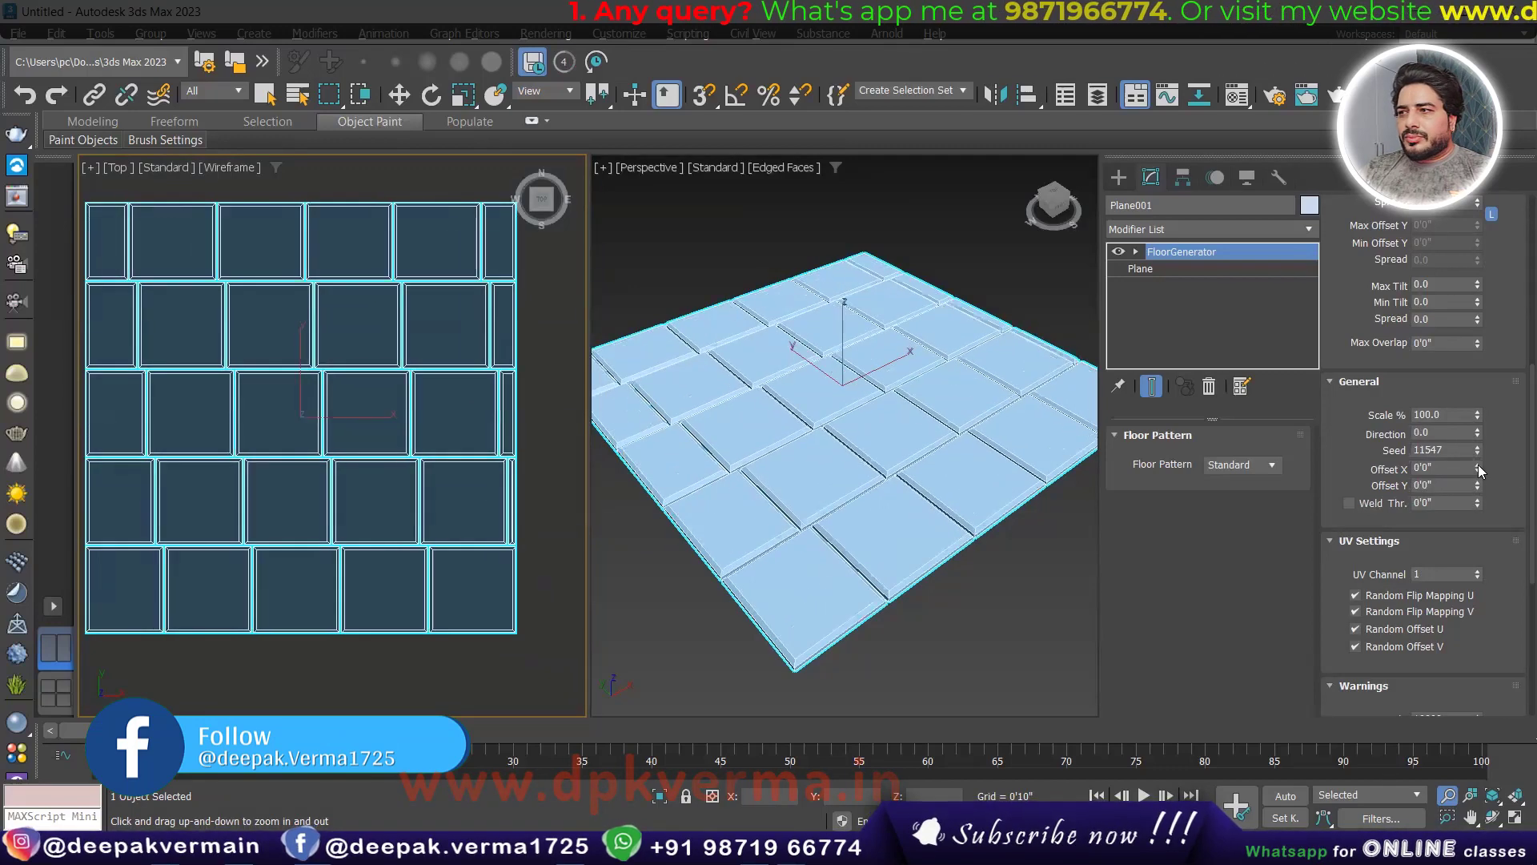
pyautogui.moveTo(1491, 478); pyautogui.dragTo(1491, 535)
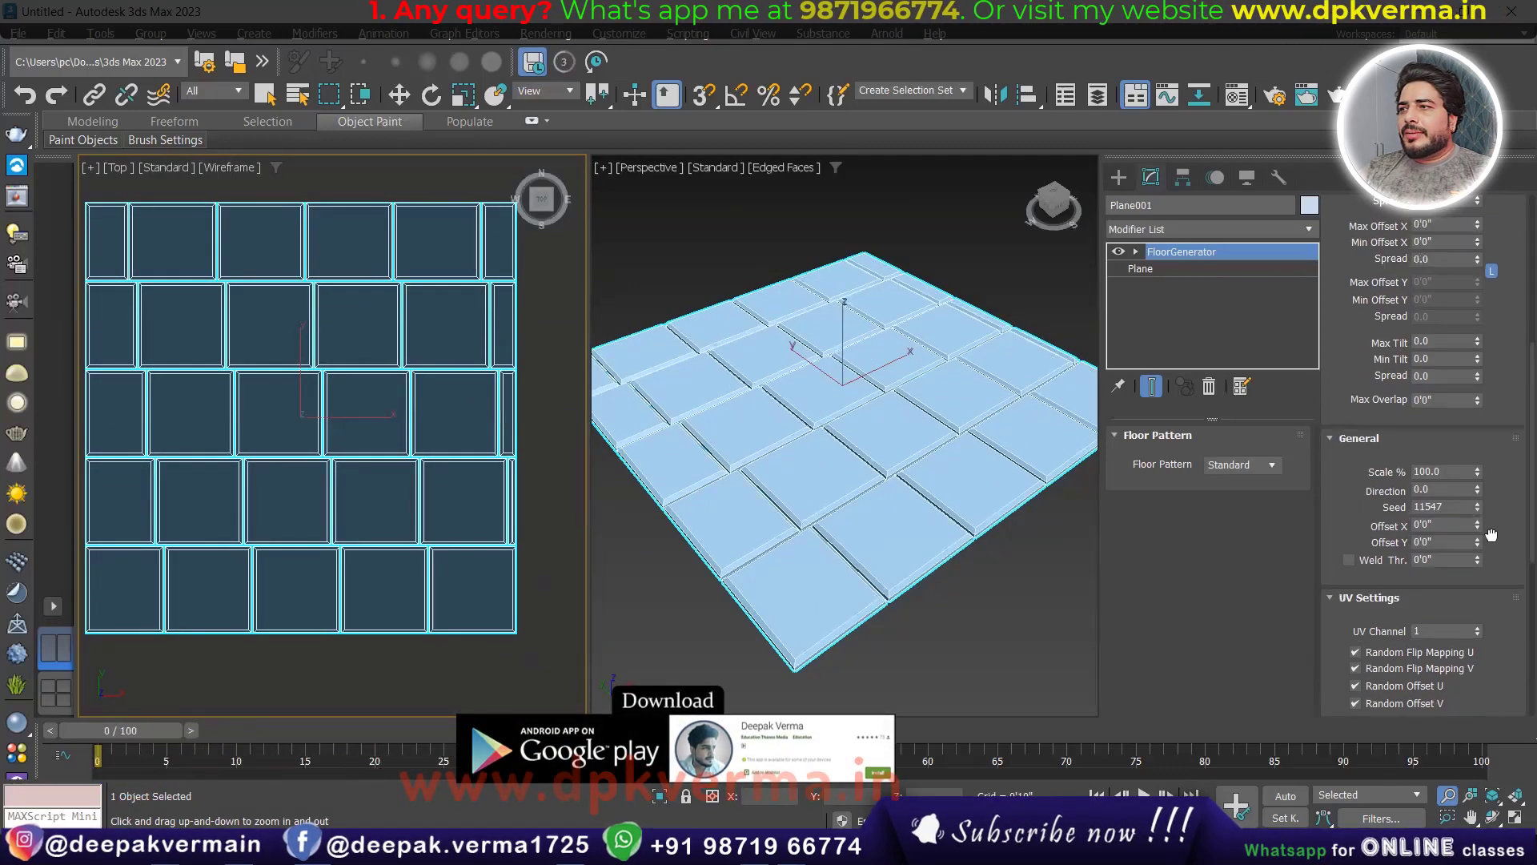
pyautogui.scroll(5, 1491, 535)
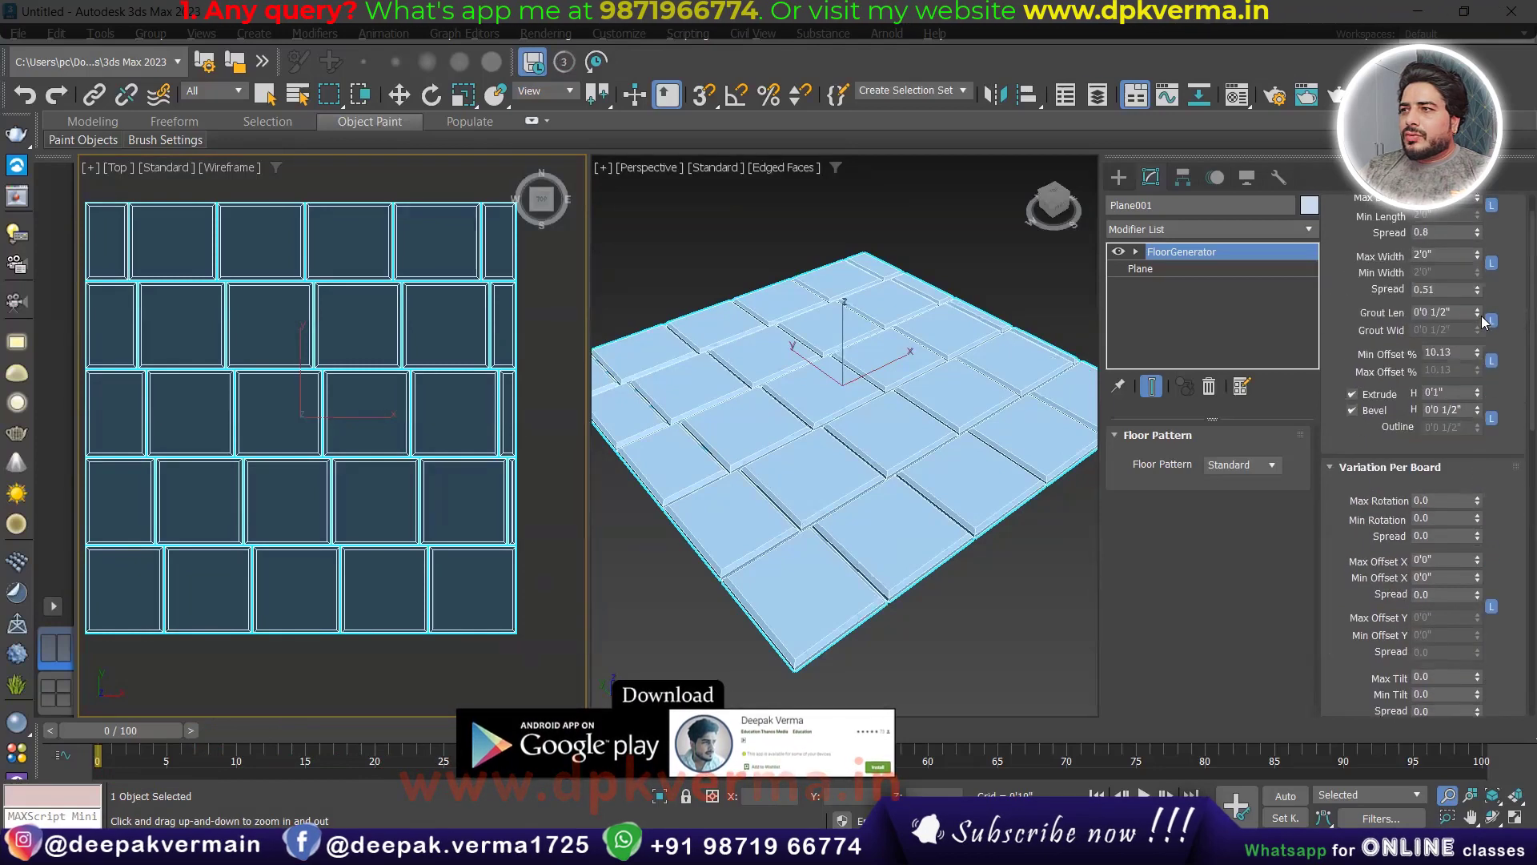
# - Reset Grout Len and width Spread to 0 and set Max Width to 2'0"
pyautogui.rightClick(1478, 313)
pyautogui.rightClick(1478, 290)
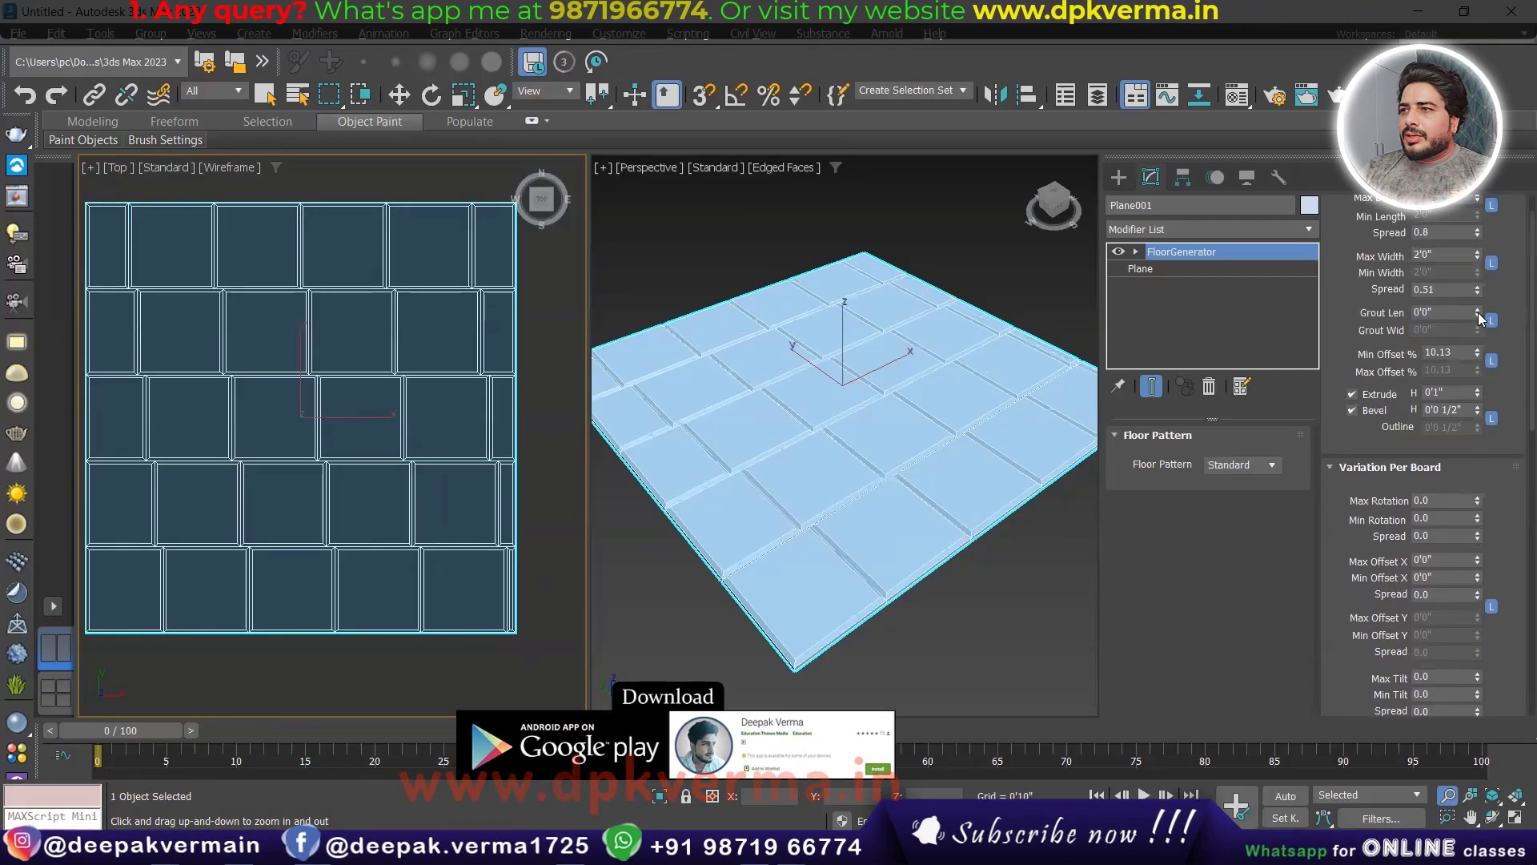
pyautogui.rightClick(1478, 254)
pyautogui.press('Return')
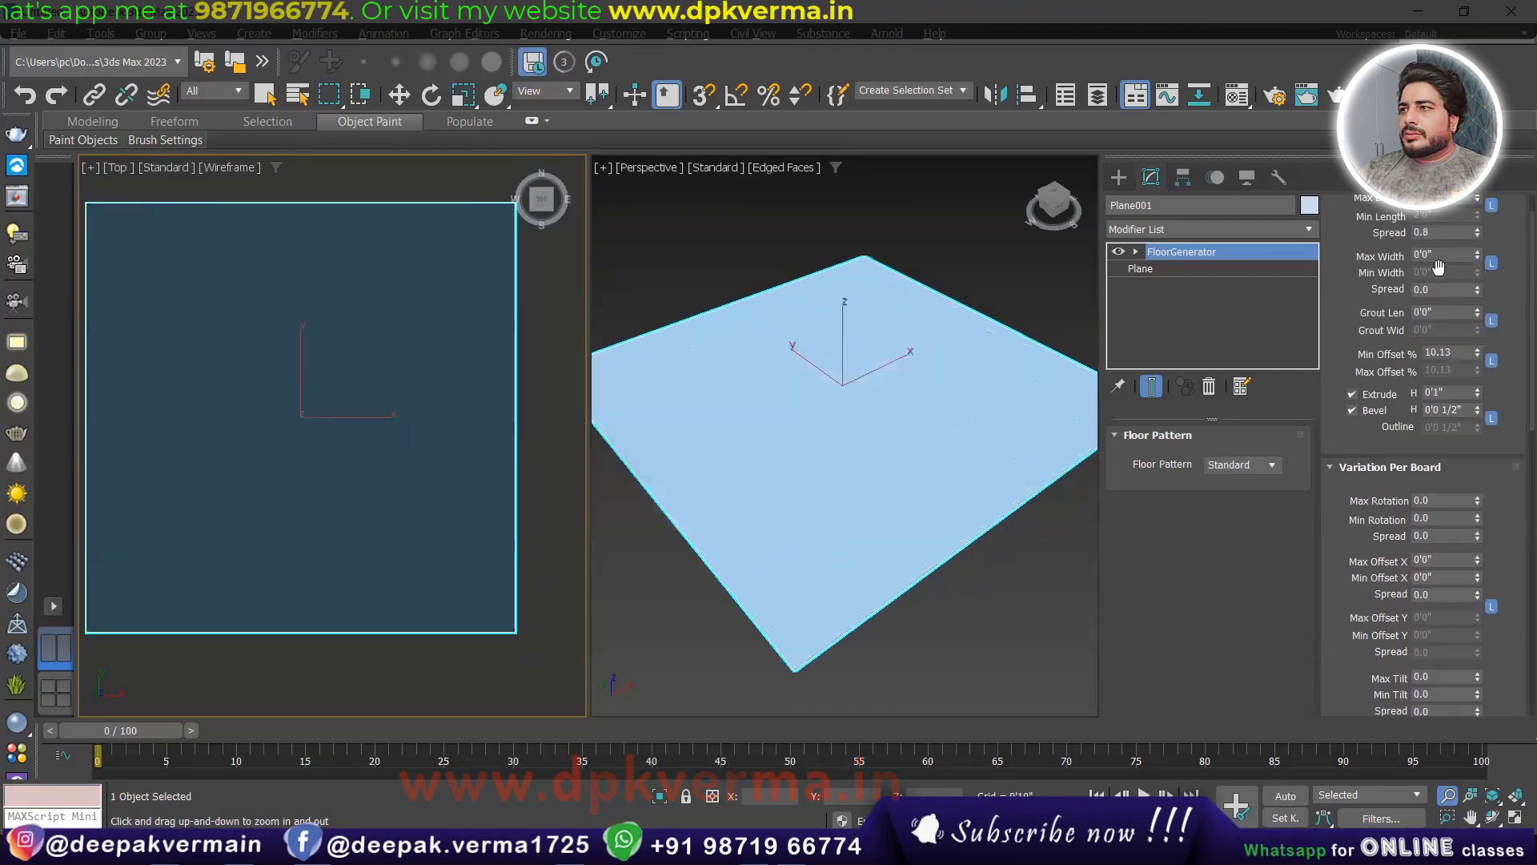
pyautogui.doubleClick(1437, 254)
pyautogui.write('2')
pyautogui.press('Return')
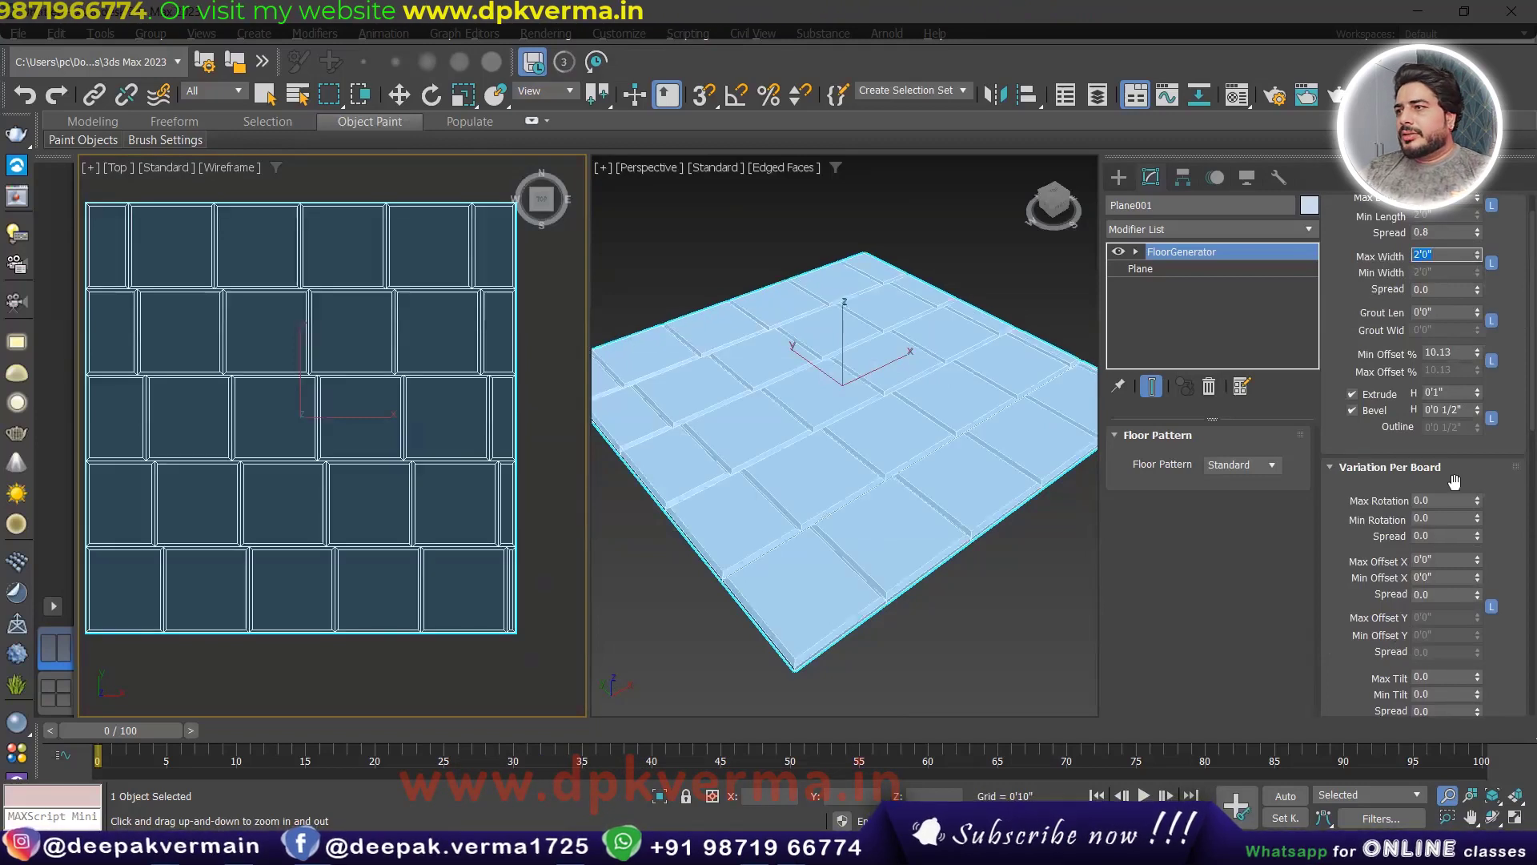
# - Reset Min Offset % to 0 so the boards line up in an unstaggered grid
pyautogui.rightClick(1478, 354)
pyautogui.scroll(-10, 1425, 441)
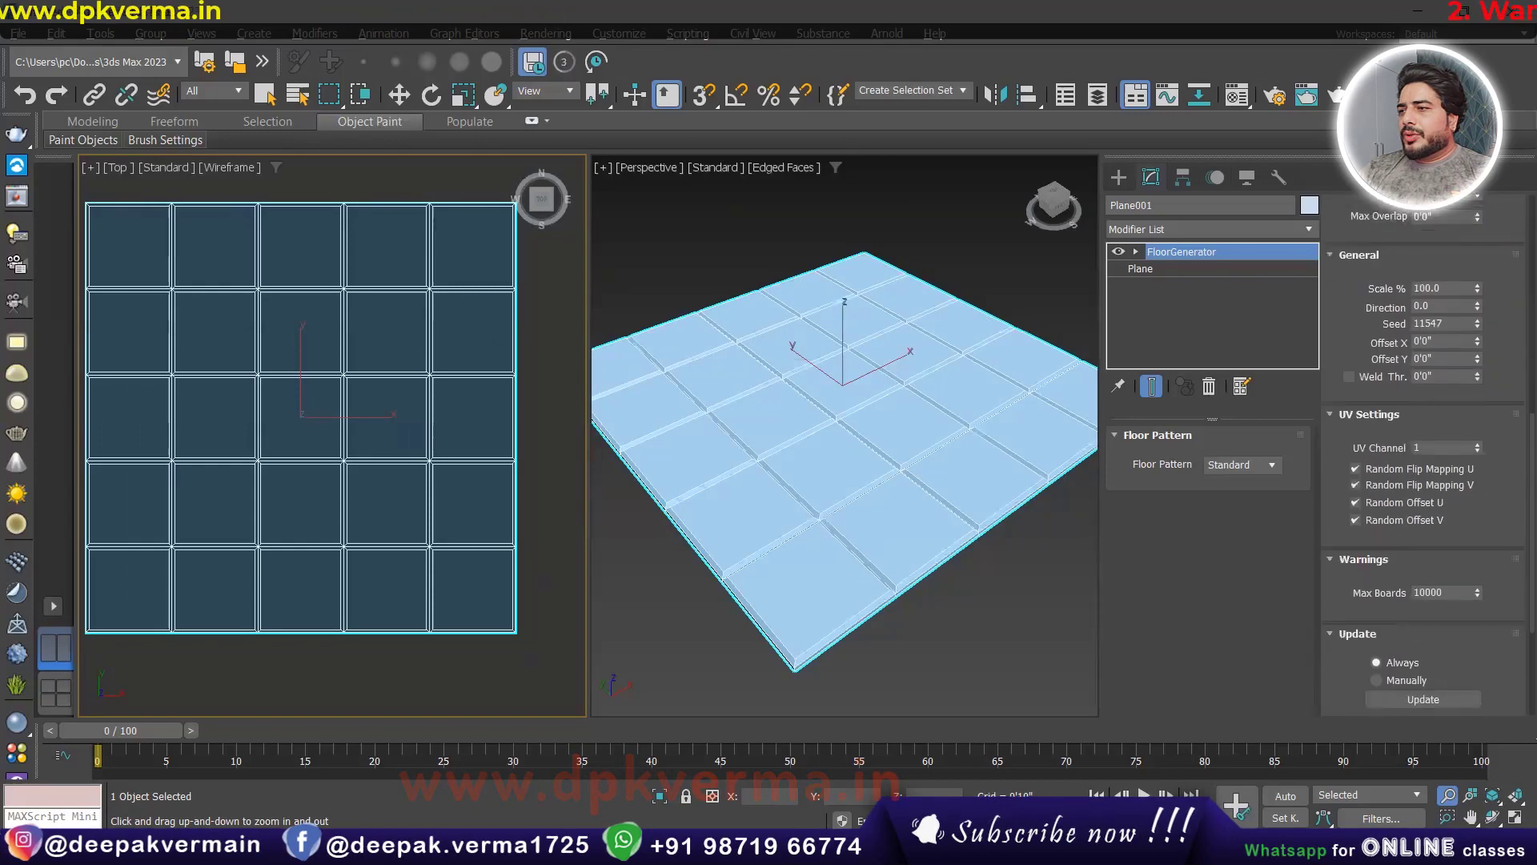
pyautogui.scroll(-1, 1465, 521)
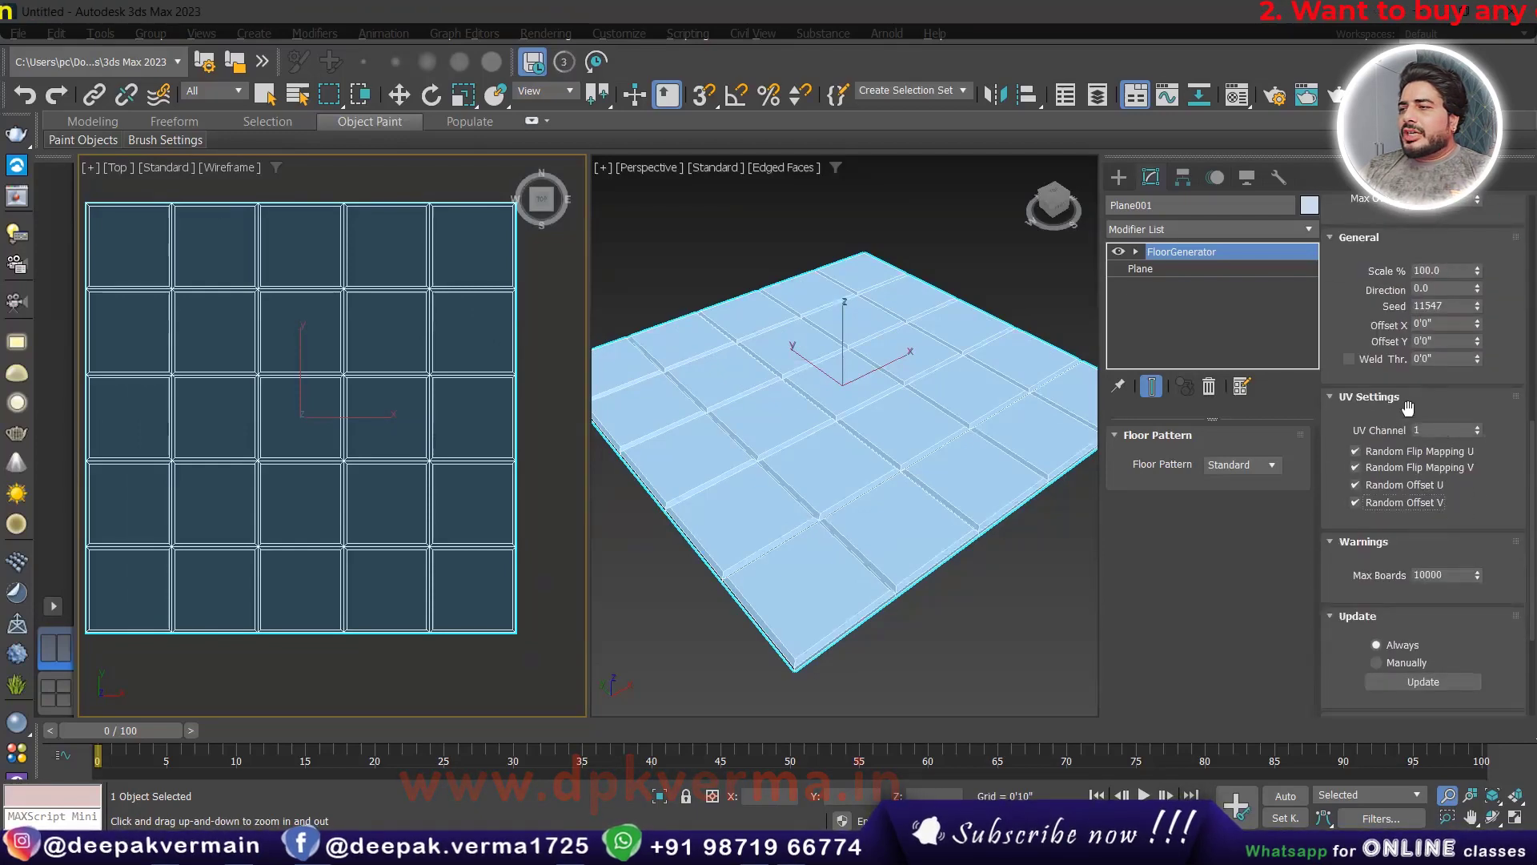
pyautogui.scroll(3, 784, 569)
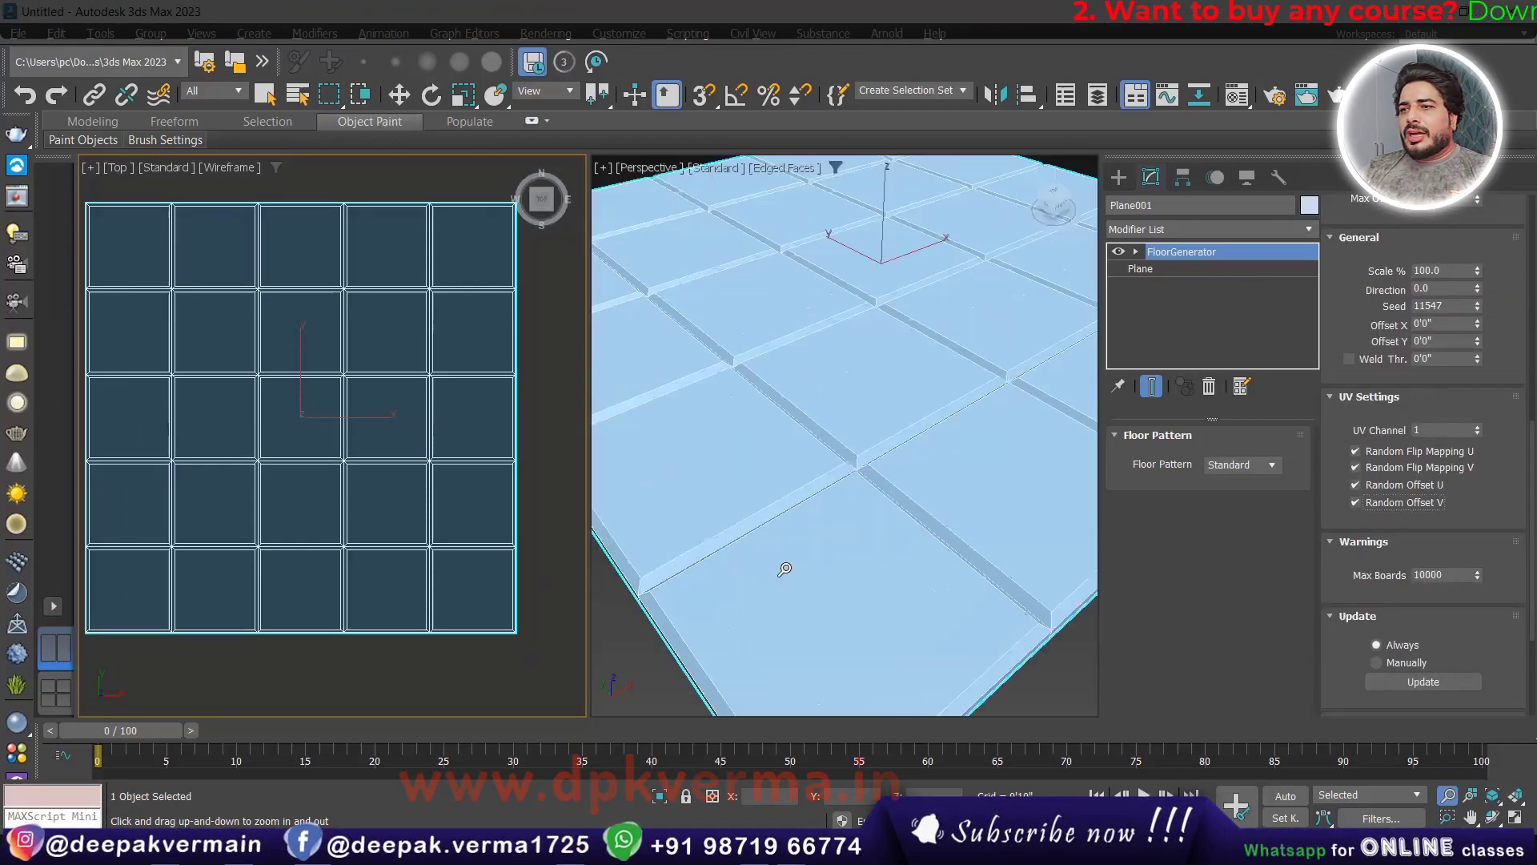
pyautogui.scroll(2, 785, 568)
pyautogui.scroll(2, 784, 569)
pyautogui.scroll(1, 1003, 631)
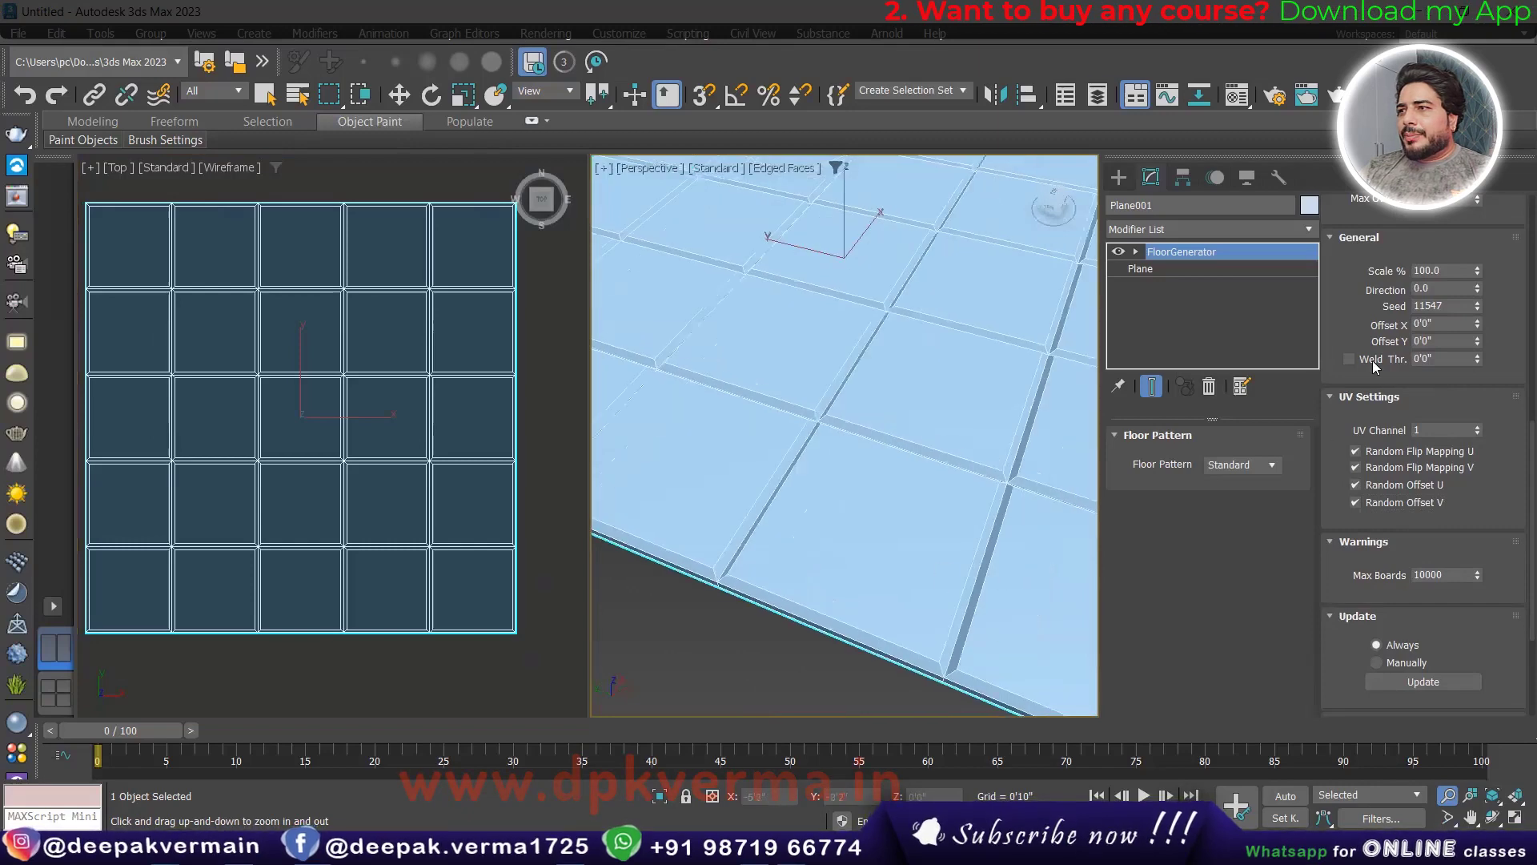
# - Try staggered rows and wider grout, then reset Grout Len back to 0'0"
pyautogui.moveTo(1478, 327); pyautogui.dragTo(1476, 317)
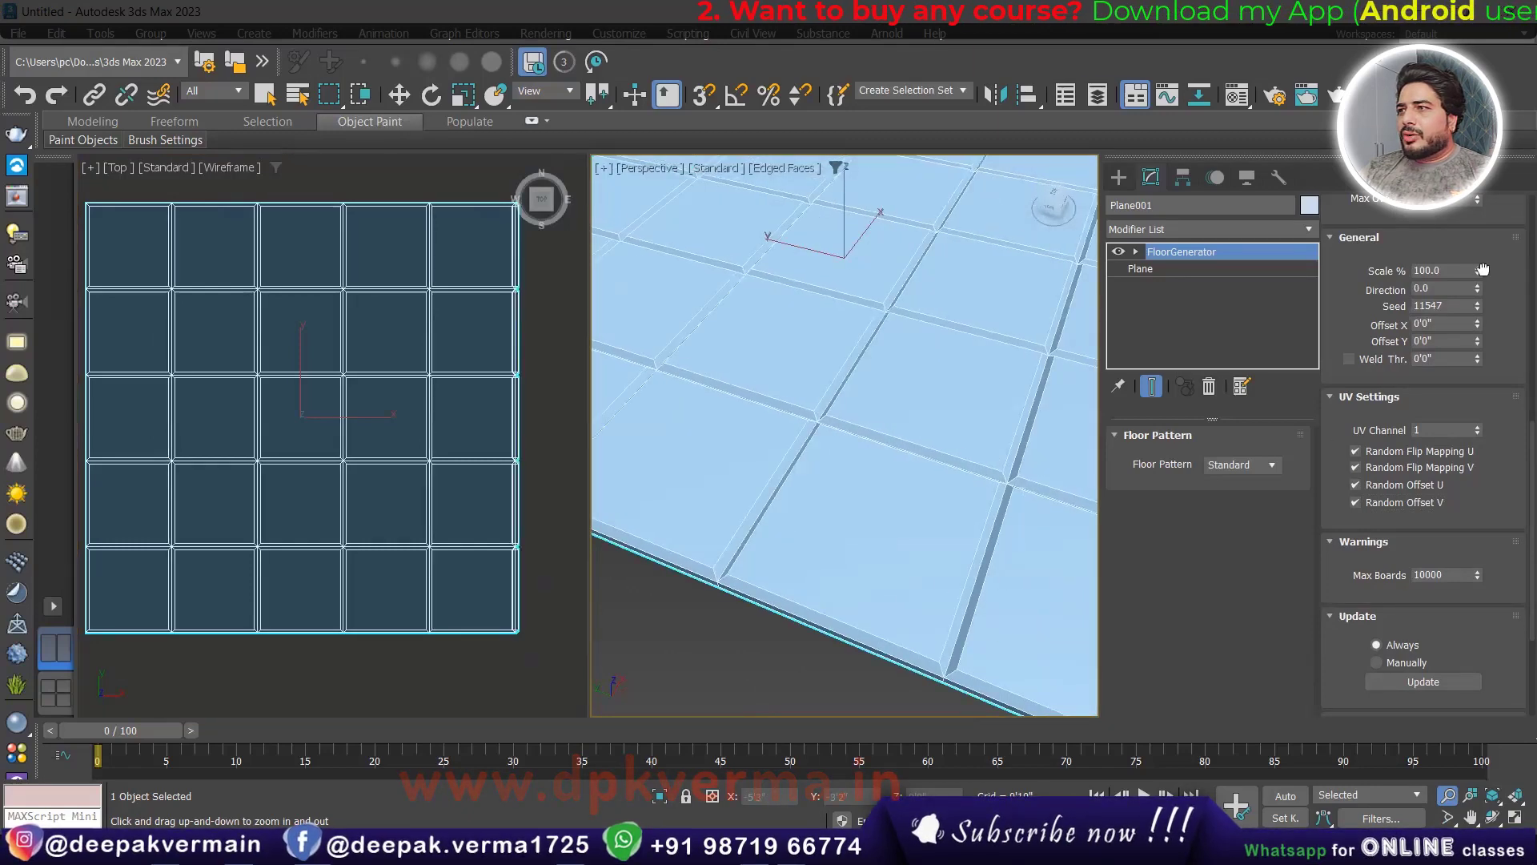
pyautogui.scroll(3, 1482, 270)
pyautogui.scroll(4, 1480, 336)
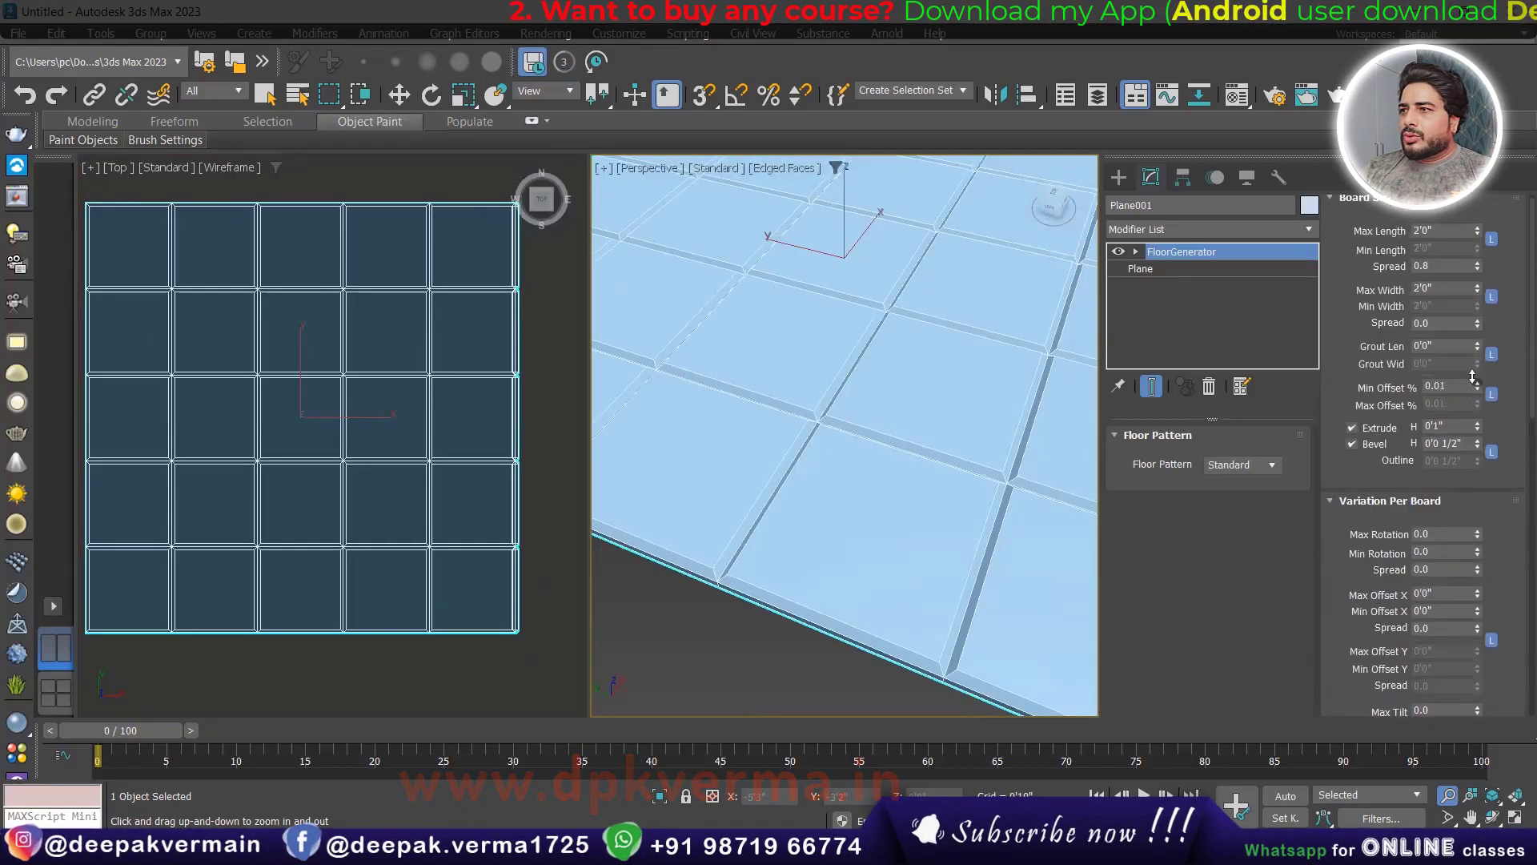
pyautogui.moveTo(1472, 377)
pyautogui.mouseDown()
pyautogui.moveTo(1456, 383)
pyautogui.moveTo(1478, 304)
pyautogui.mouseUp()
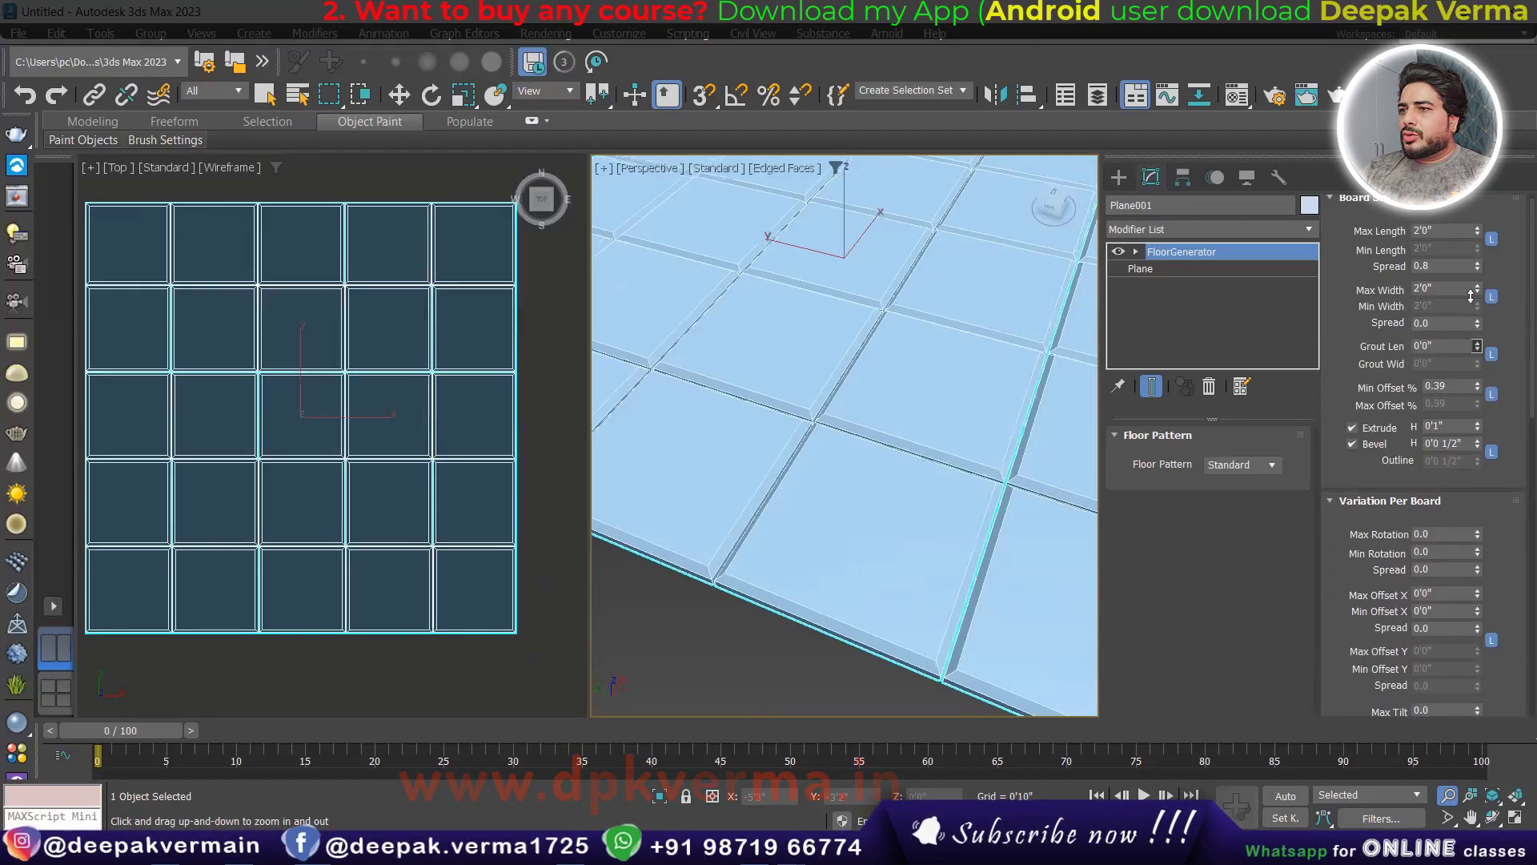
pyautogui.moveTo(1326, 628); pyautogui.dragTo(1336, 231)
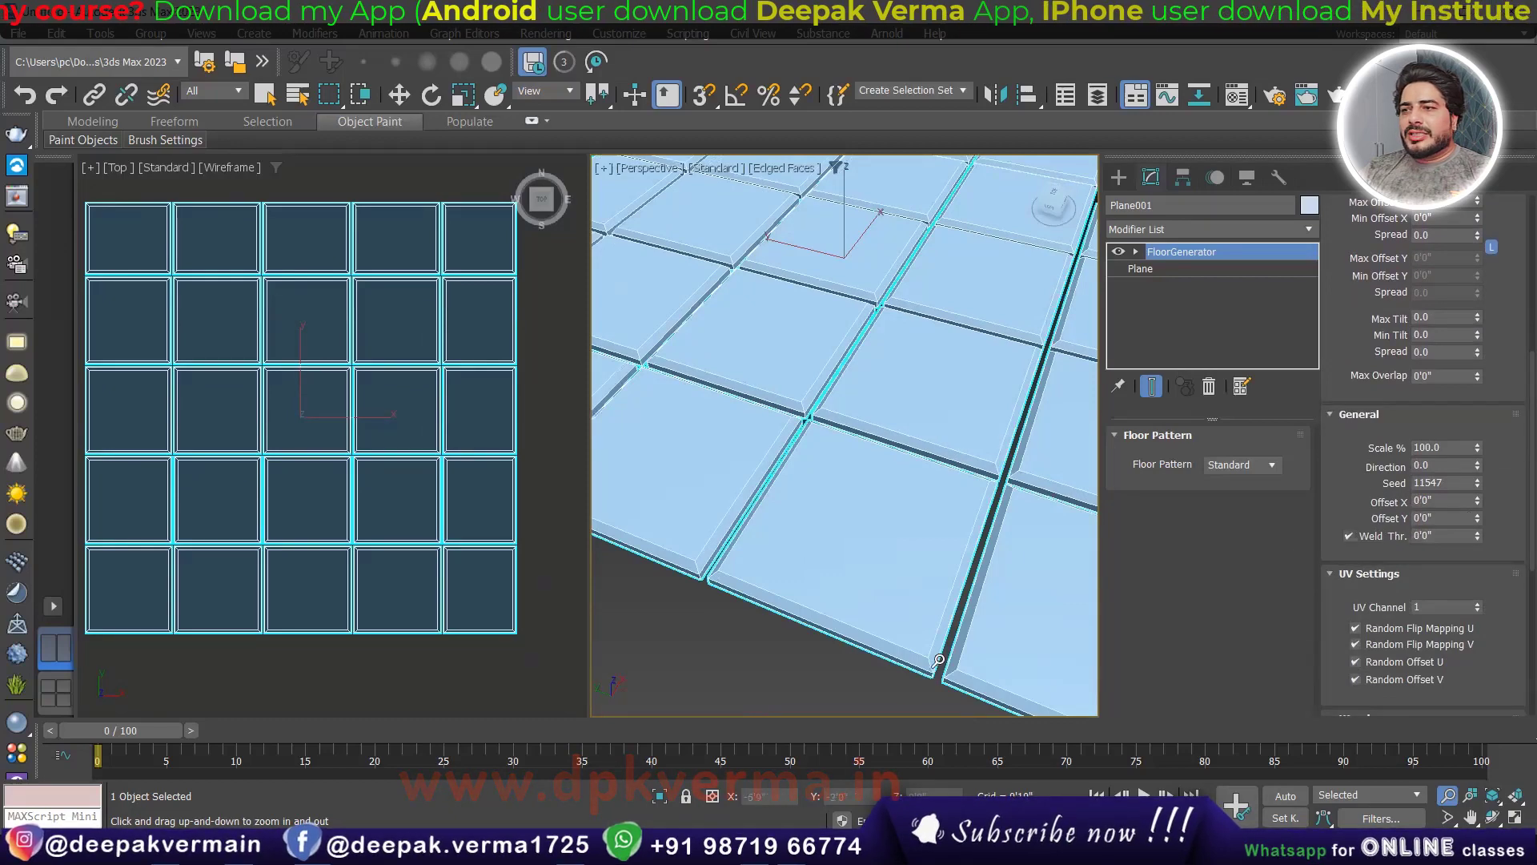
pyautogui.scroll(5, 1343, 488)
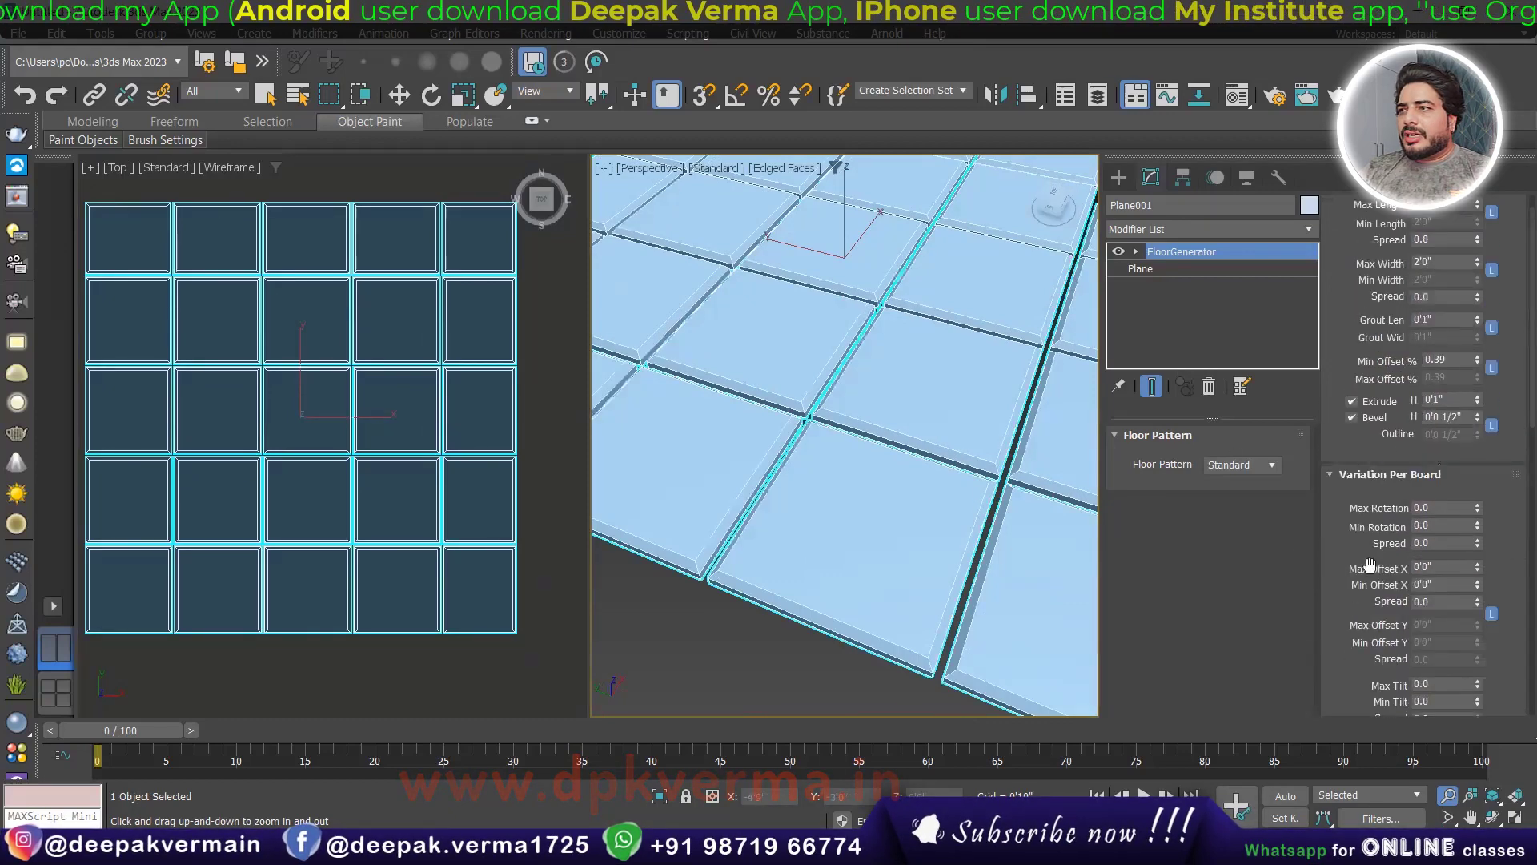
pyautogui.rightClick(1475, 324)
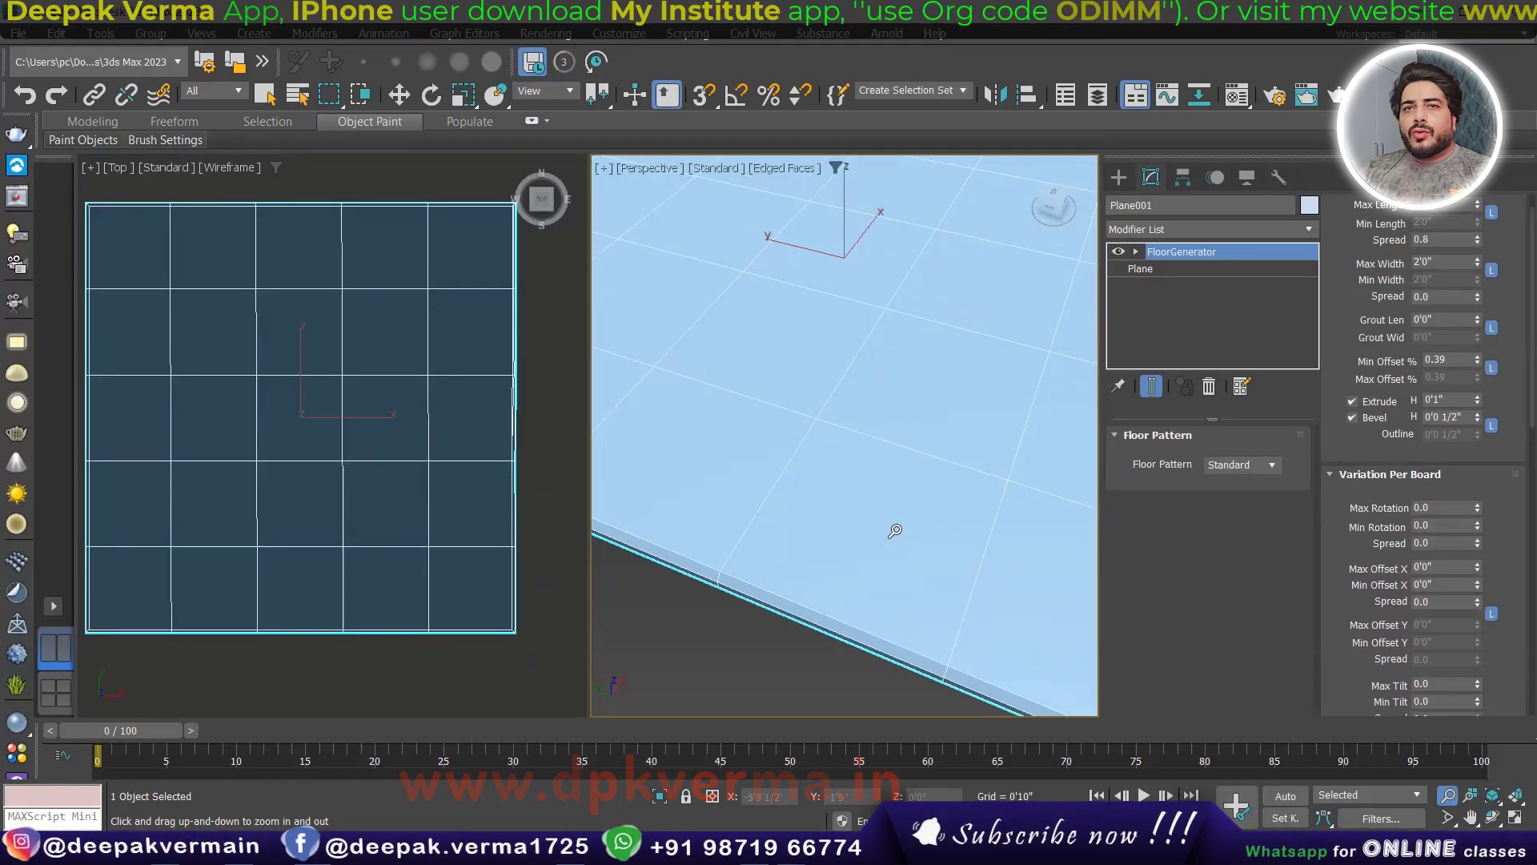
# - Turn off Weld Thr. in the General rollout so each board is a separate tile
pyautogui.scroll(-4, 1337, 513)
pyautogui.scroll(-3, 1349, 366)
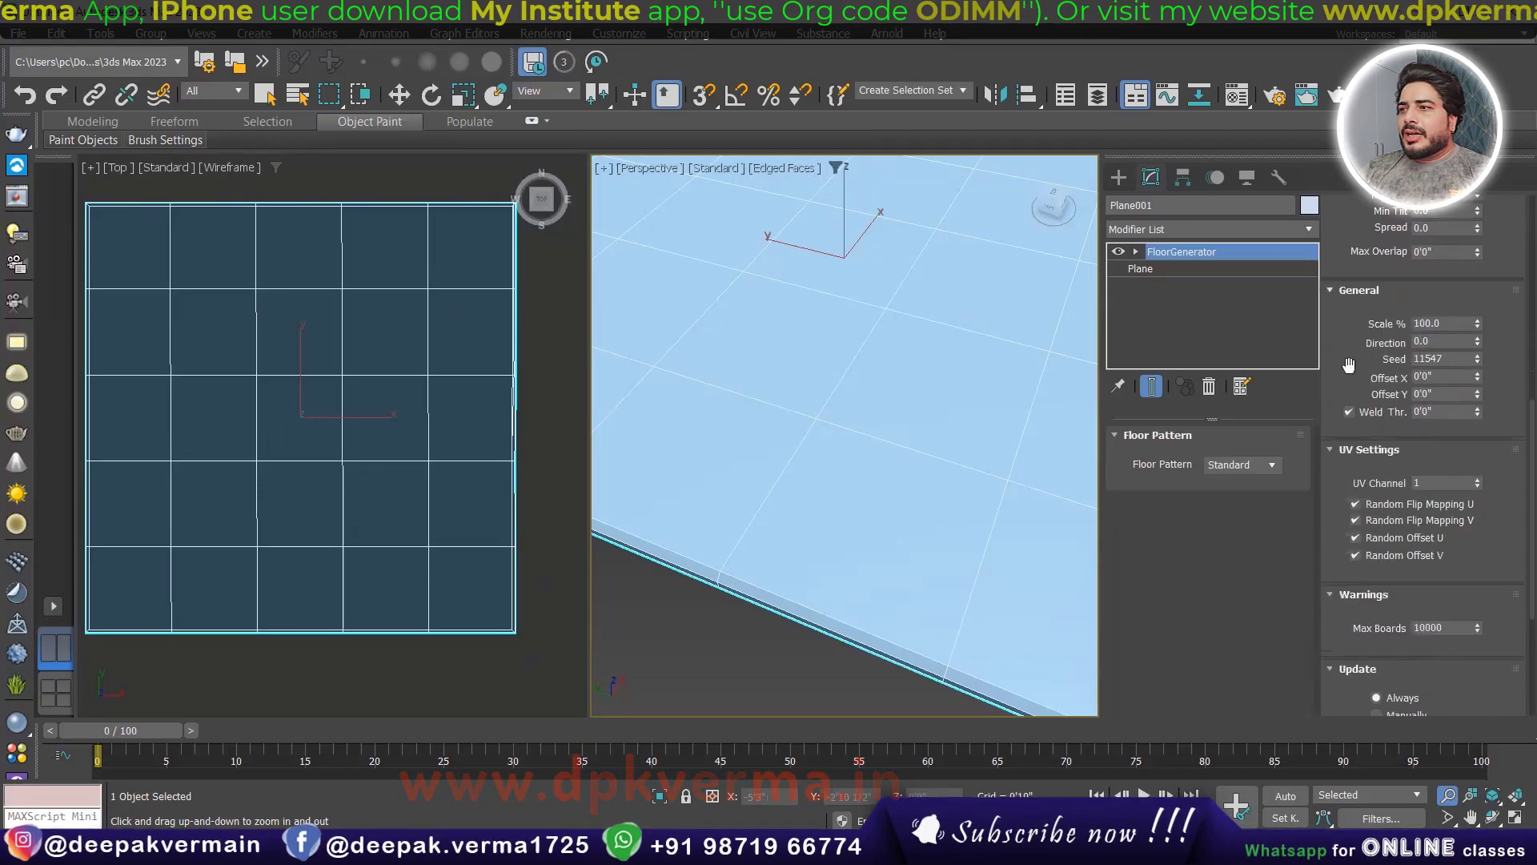
pyautogui.click(1350, 413)
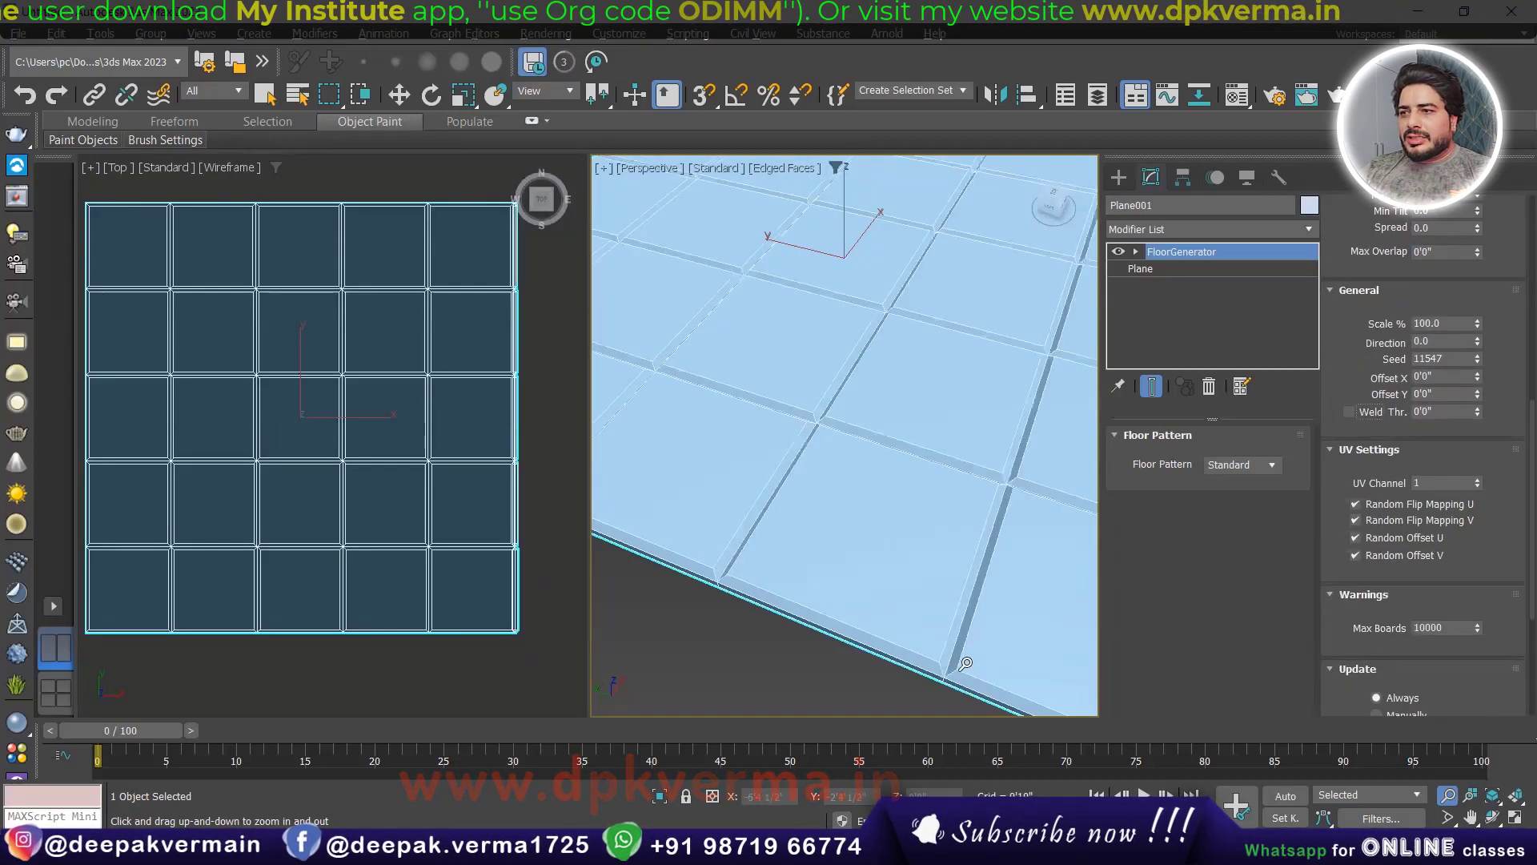
pyautogui.scroll(-1, 1343, 490)
pyautogui.scroll(-1, 1342, 513)
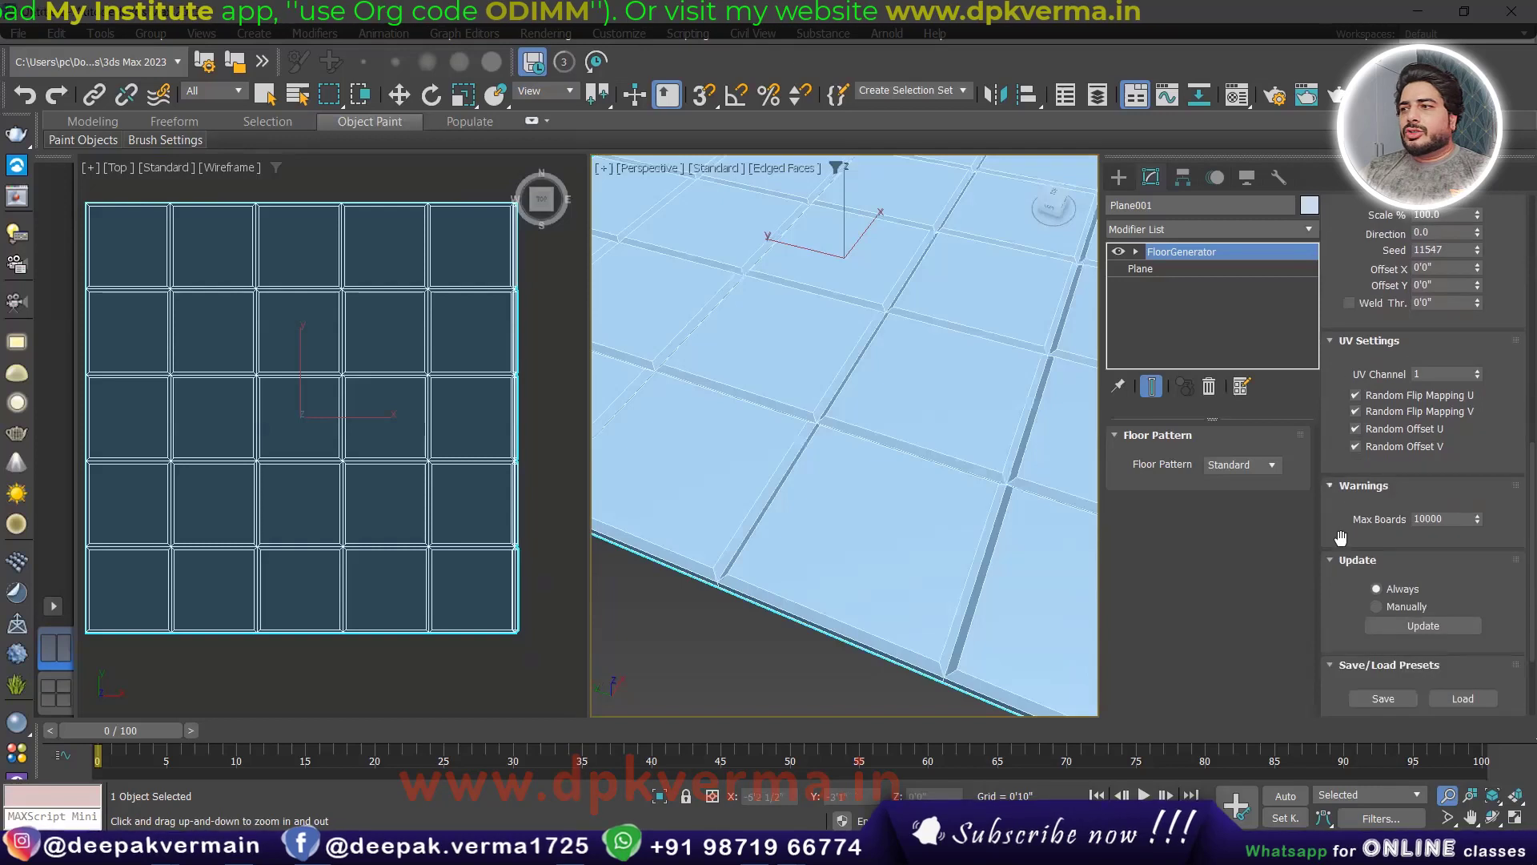
pyautogui.scroll(-1, 1339, 576)
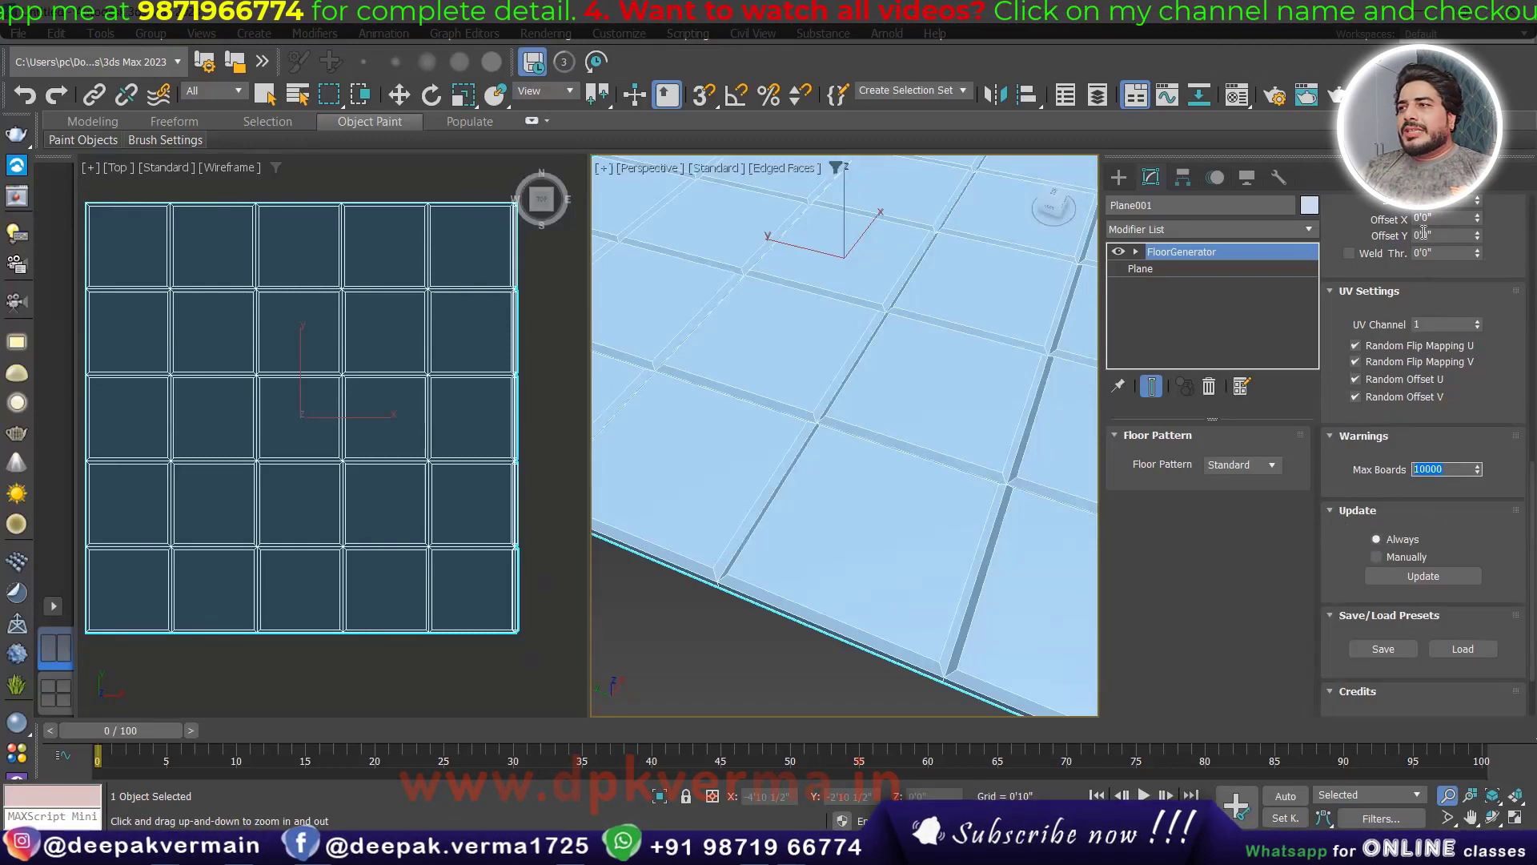
# - Zoom out the Perspective view, then open and cancel the Save and Load preset dialogs
pyautogui.moveTo(844, 372); pyautogui.dragTo(838, 395)
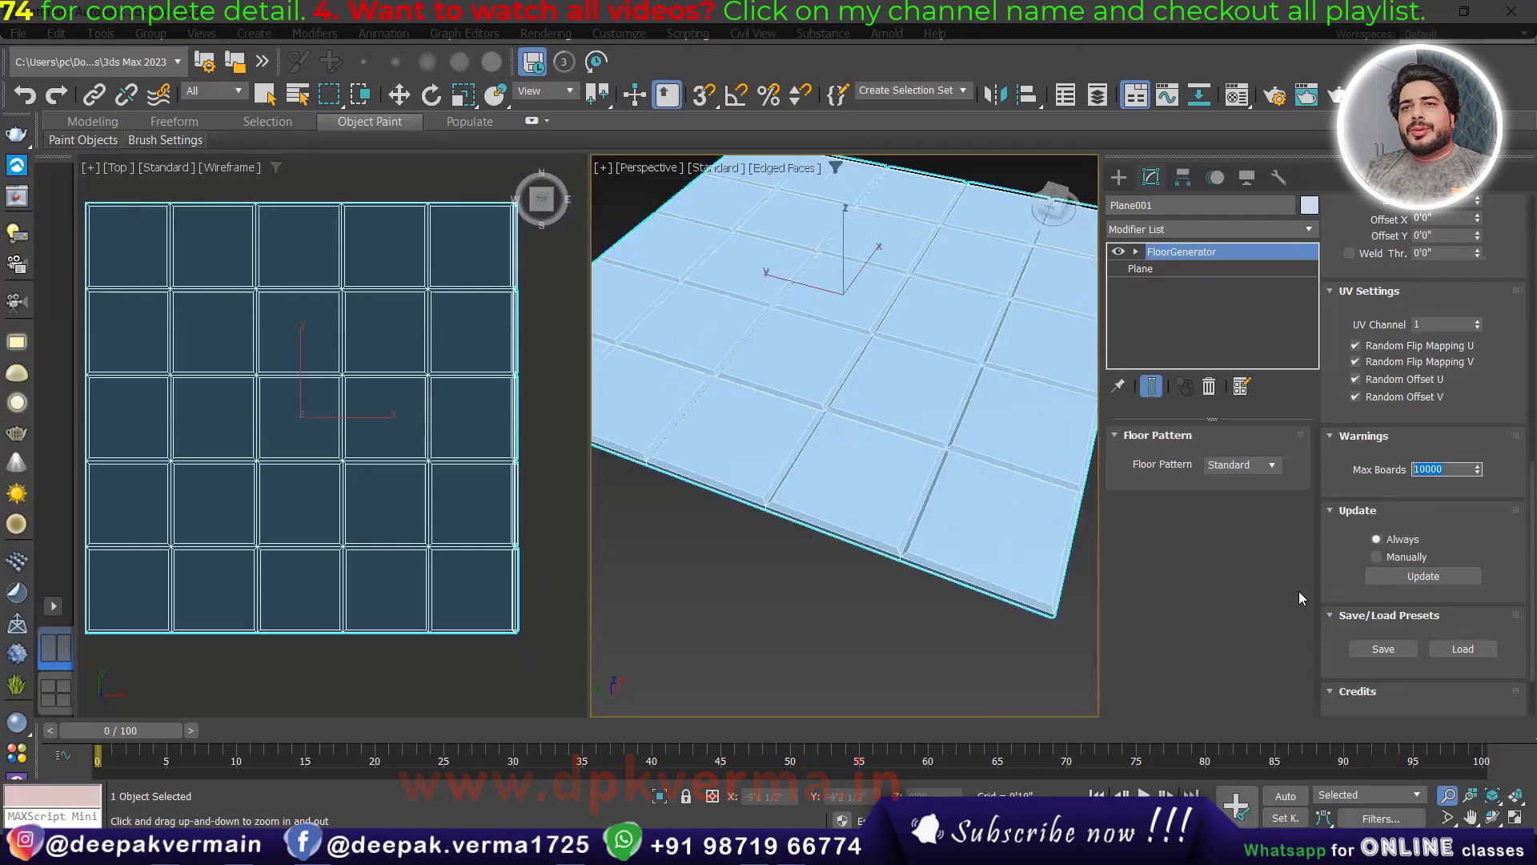
pyautogui.scroll(-2, 1359, 545)
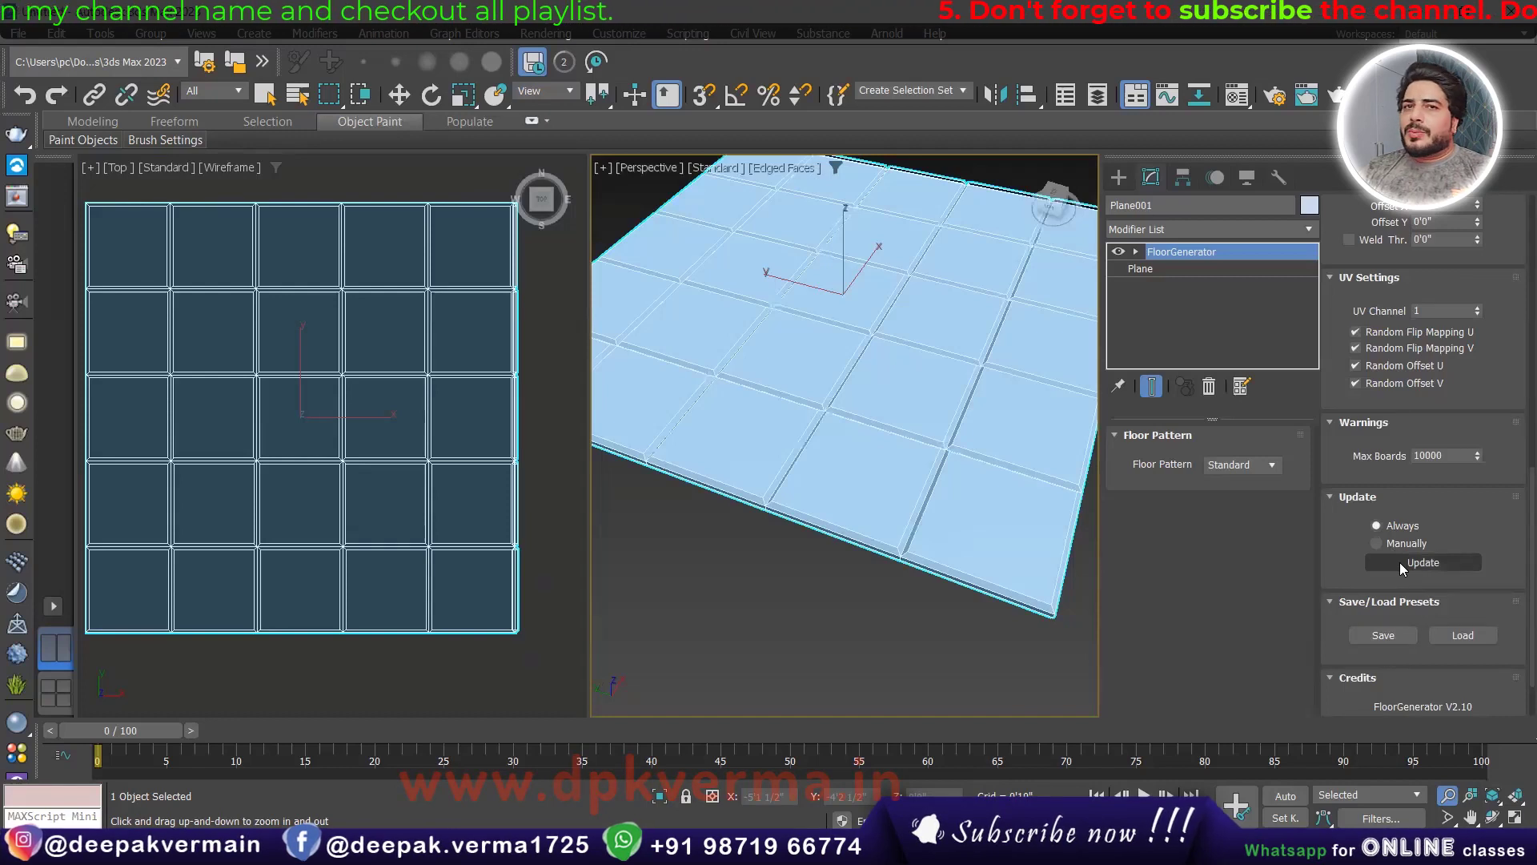
pyautogui.moveTo(1336, 551); pyautogui.dragTo(1335, 478)
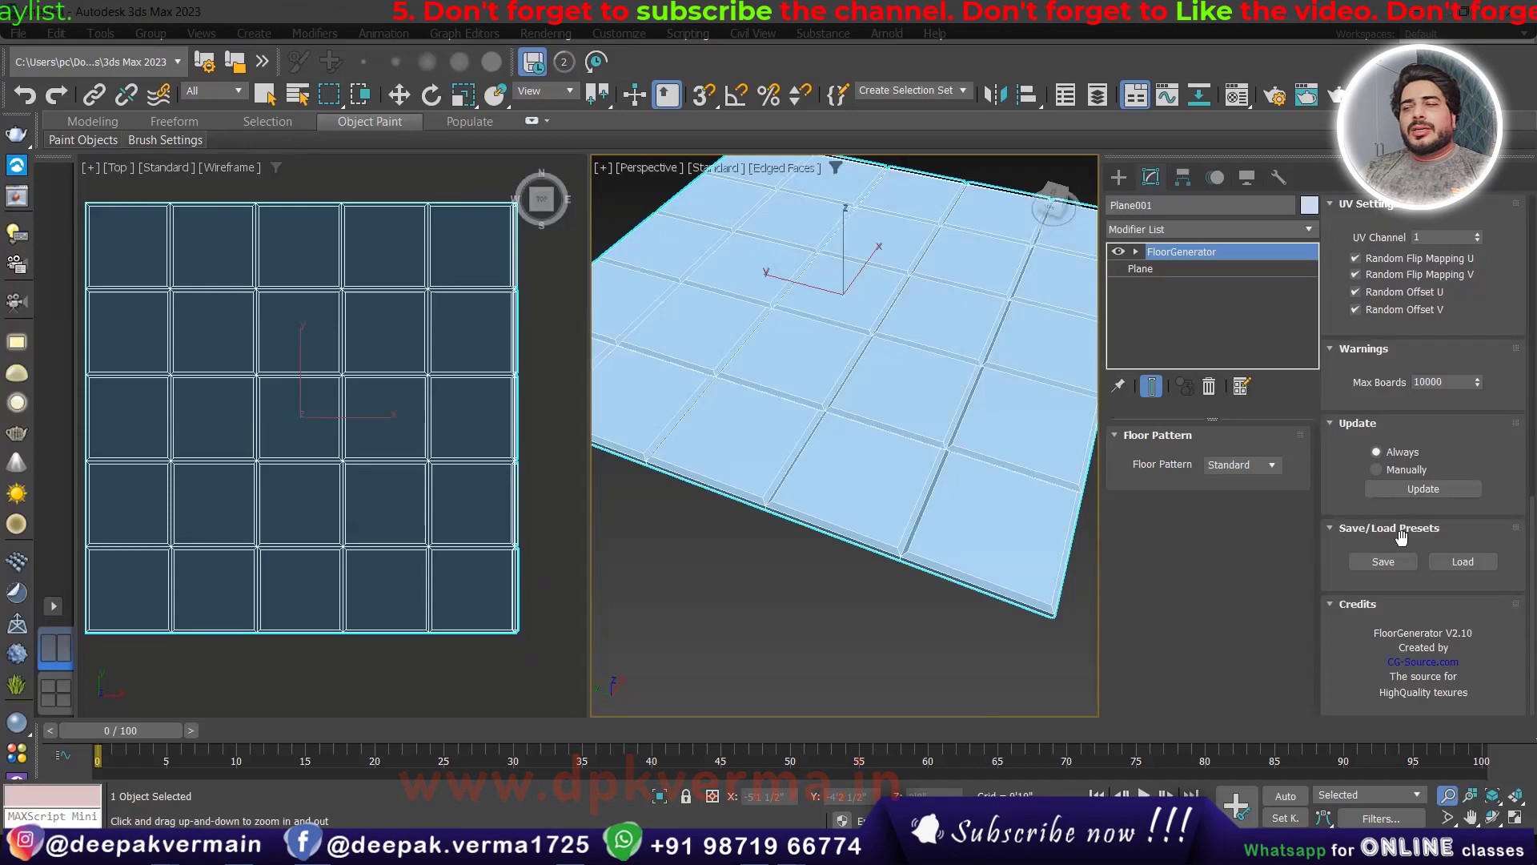
pyautogui.scroll(-3, 847, 473)
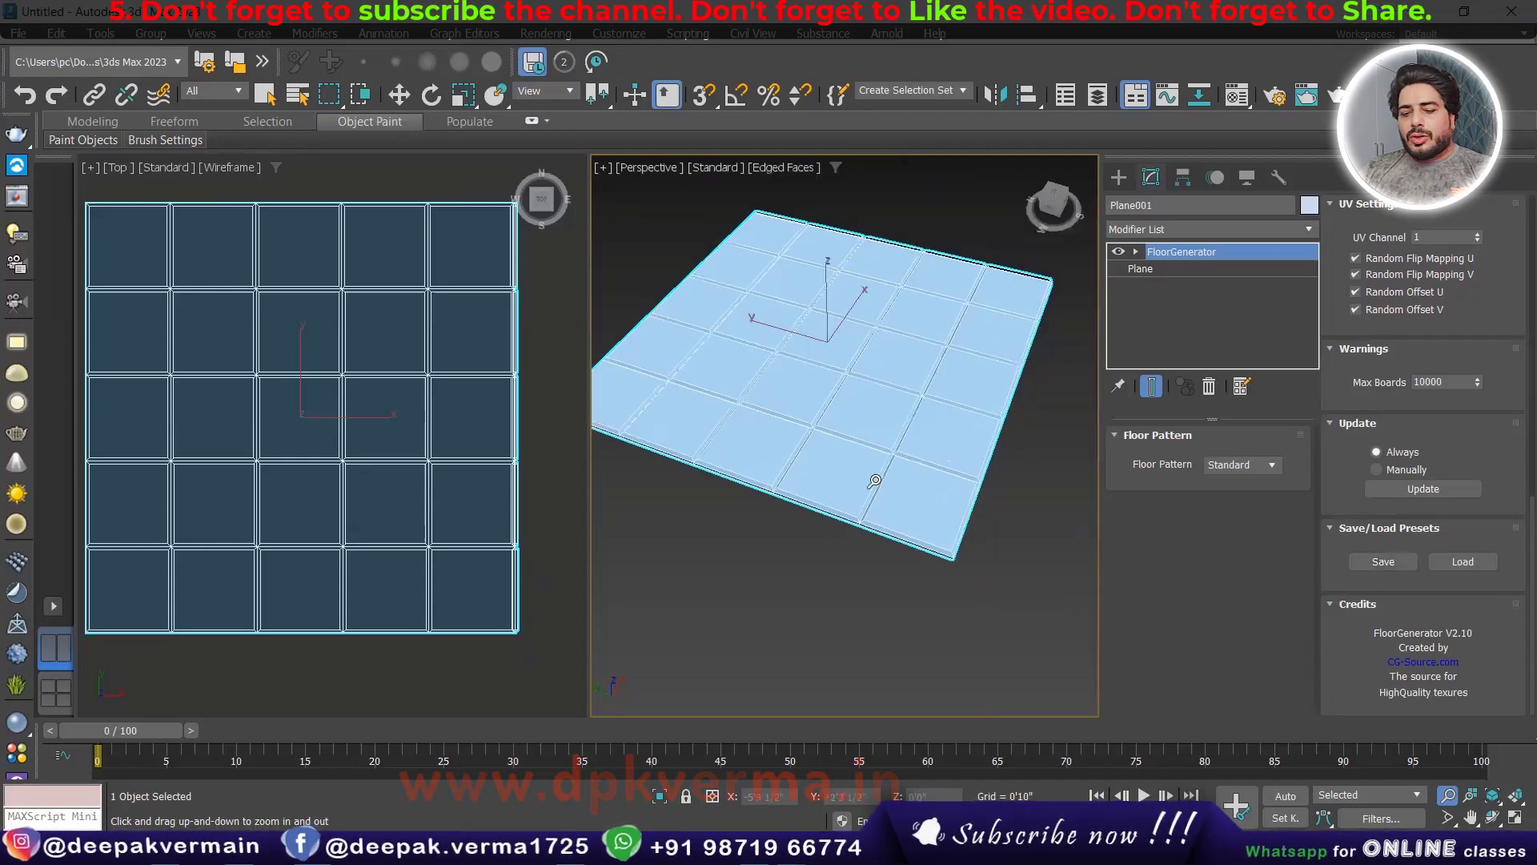
pyautogui.scroll(3, 834, 466)
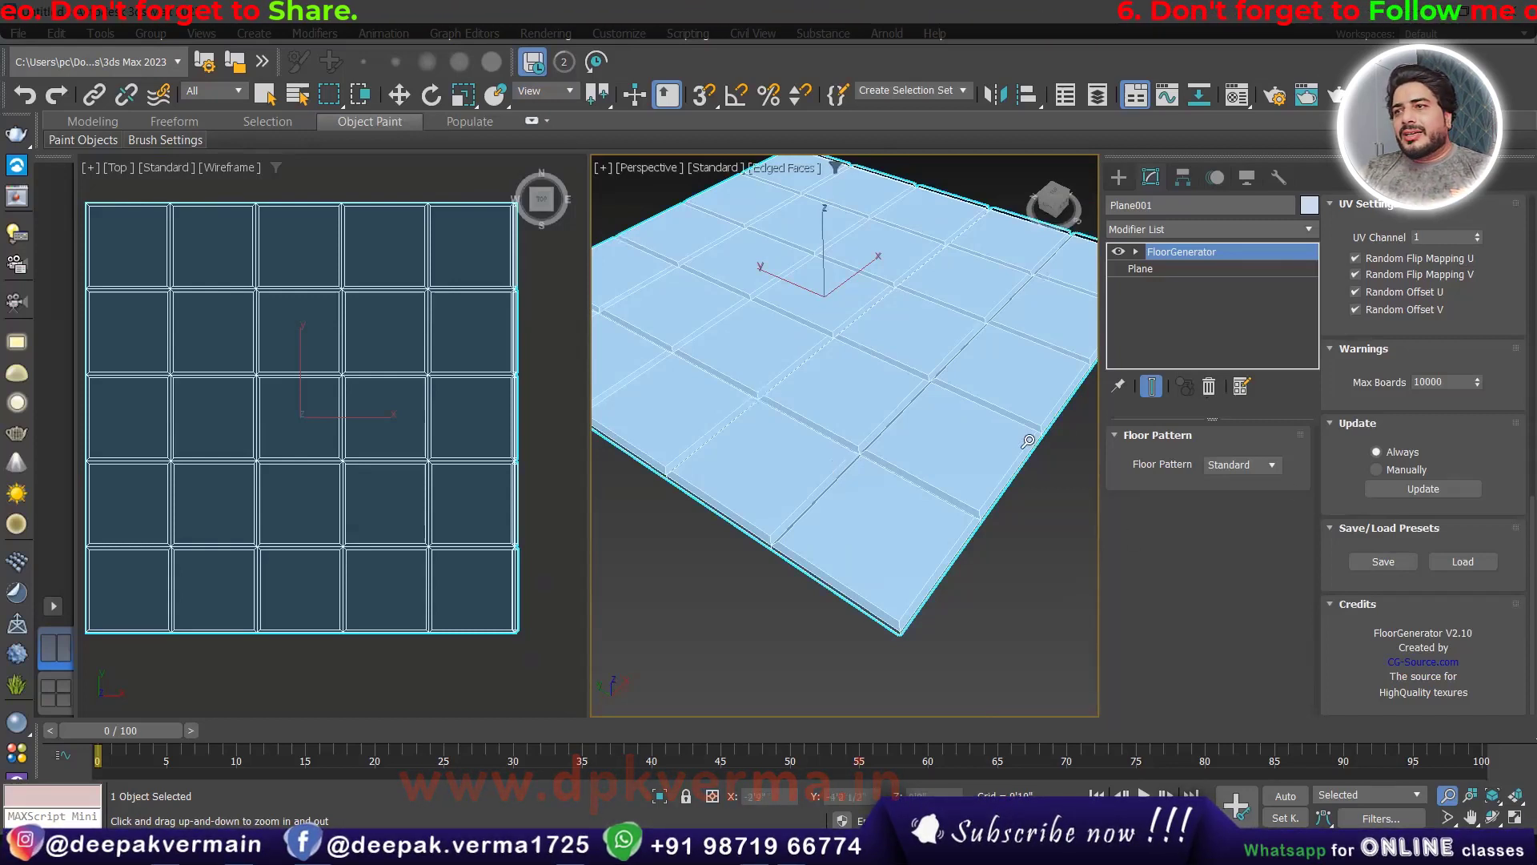
pyautogui.click(1383, 561)
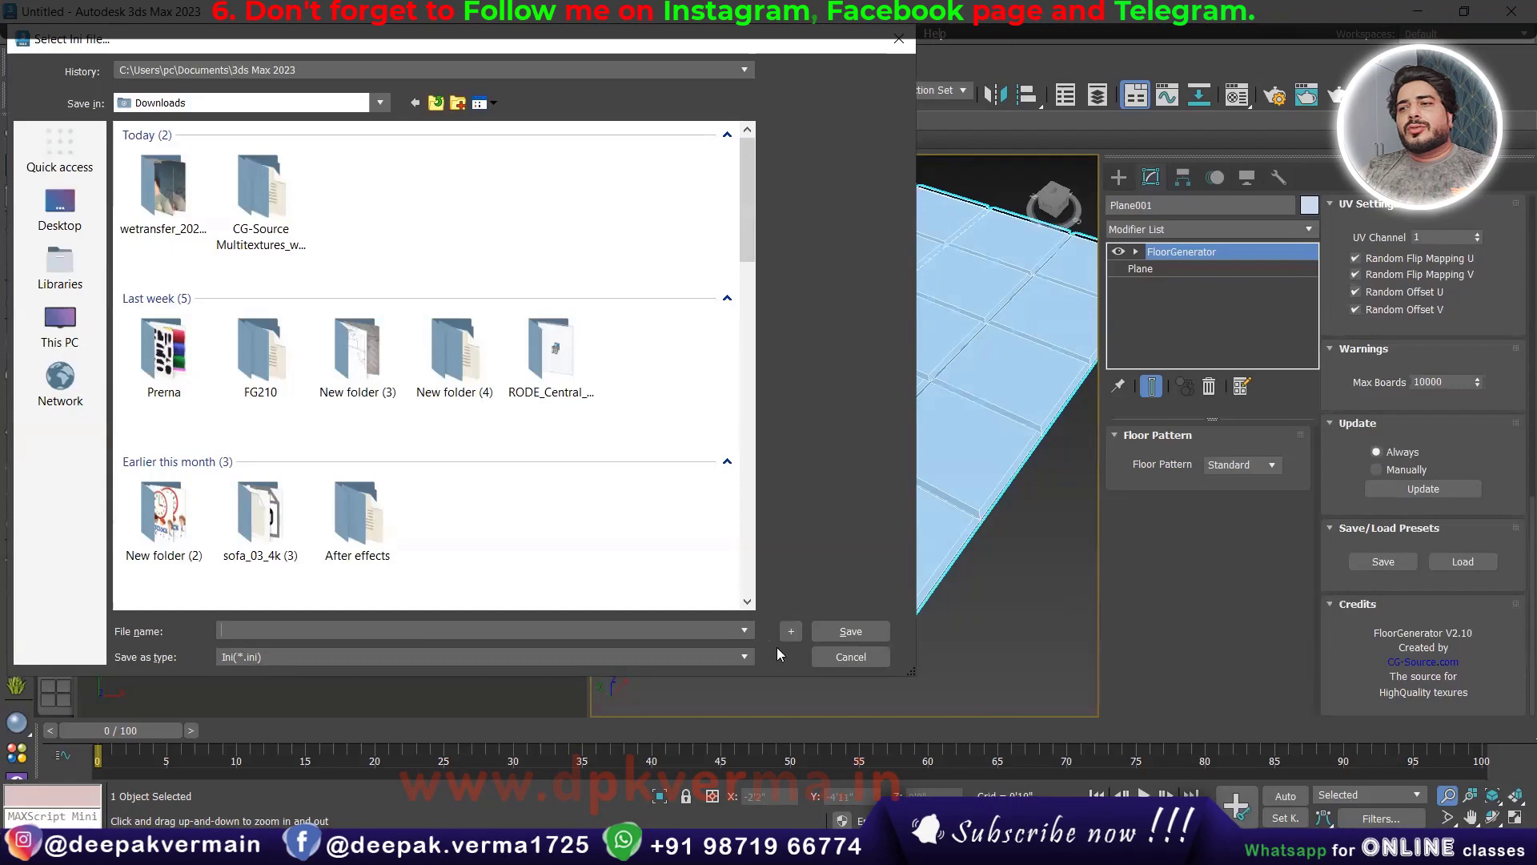
pyautogui.click(856, 657)
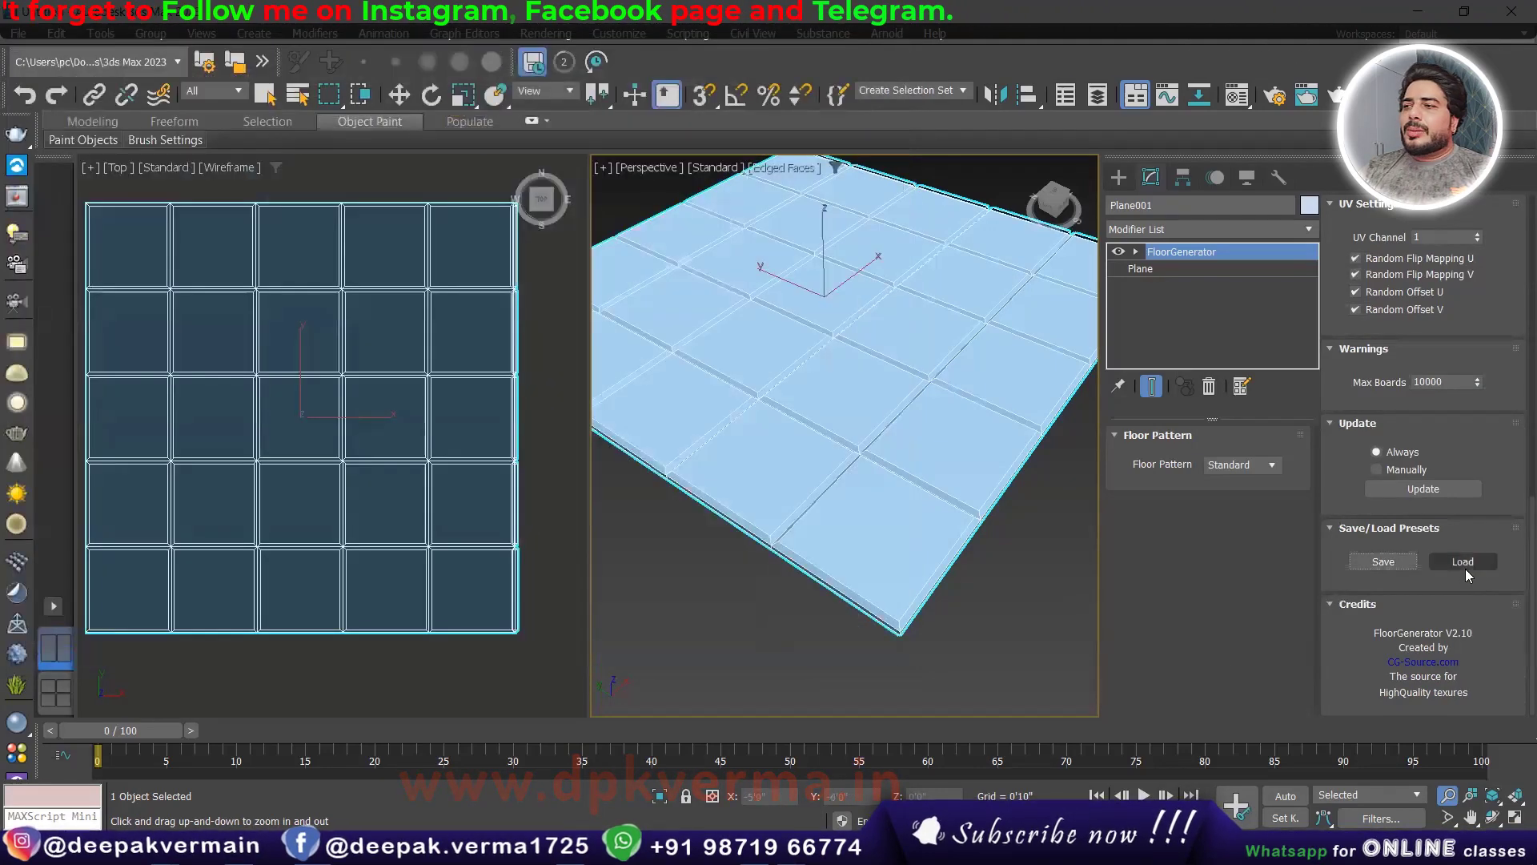
pyautogui.click(1464, 563)
pyautogui.click(850, 656)
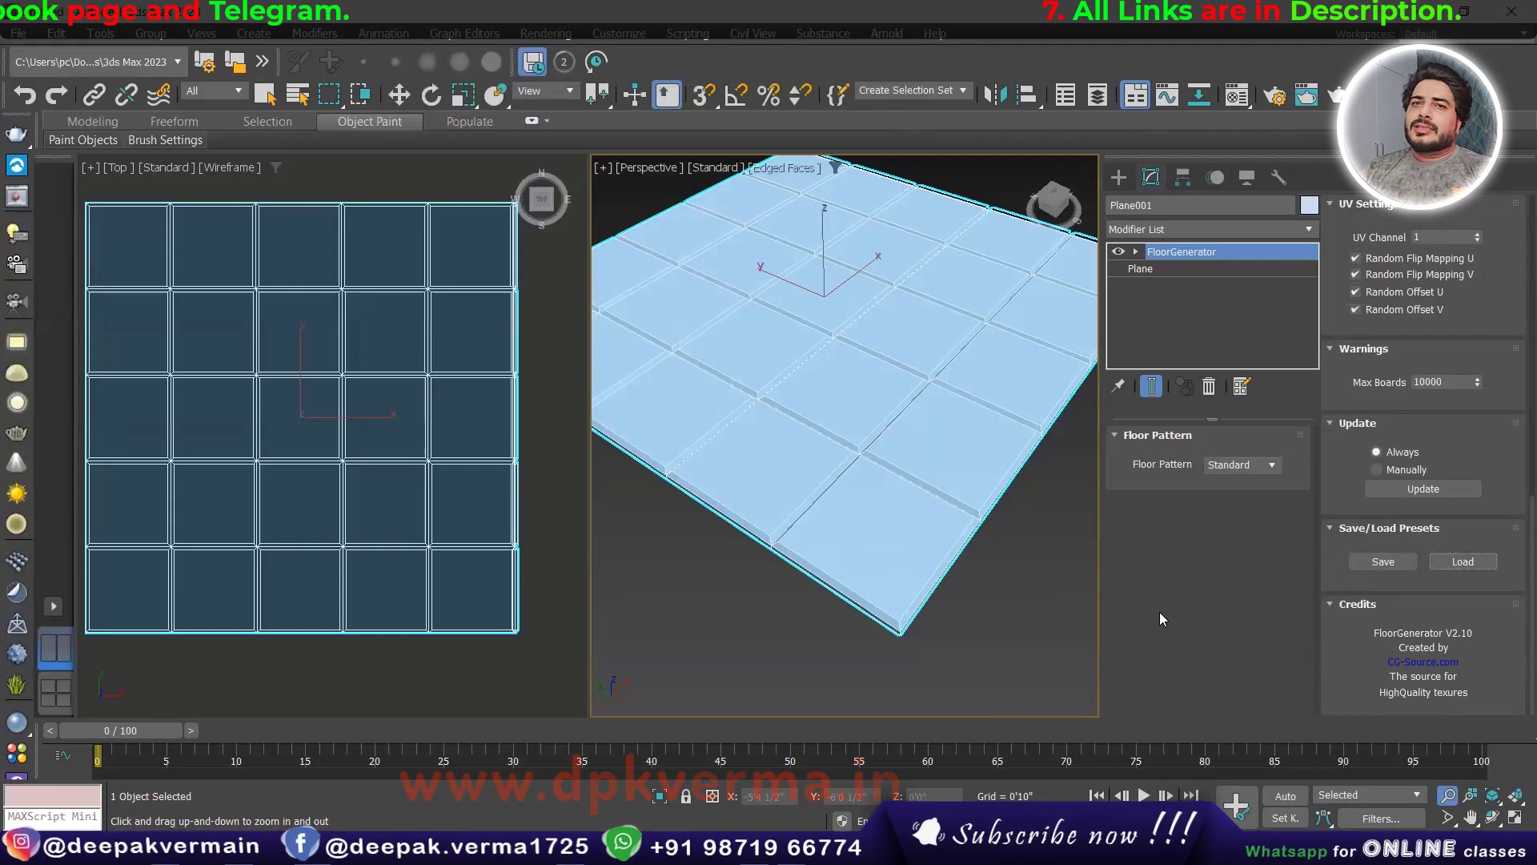
# - Change the Floor Pattern from Standard to Herringbone
pyautogui.scroll(4, 1310, 568)
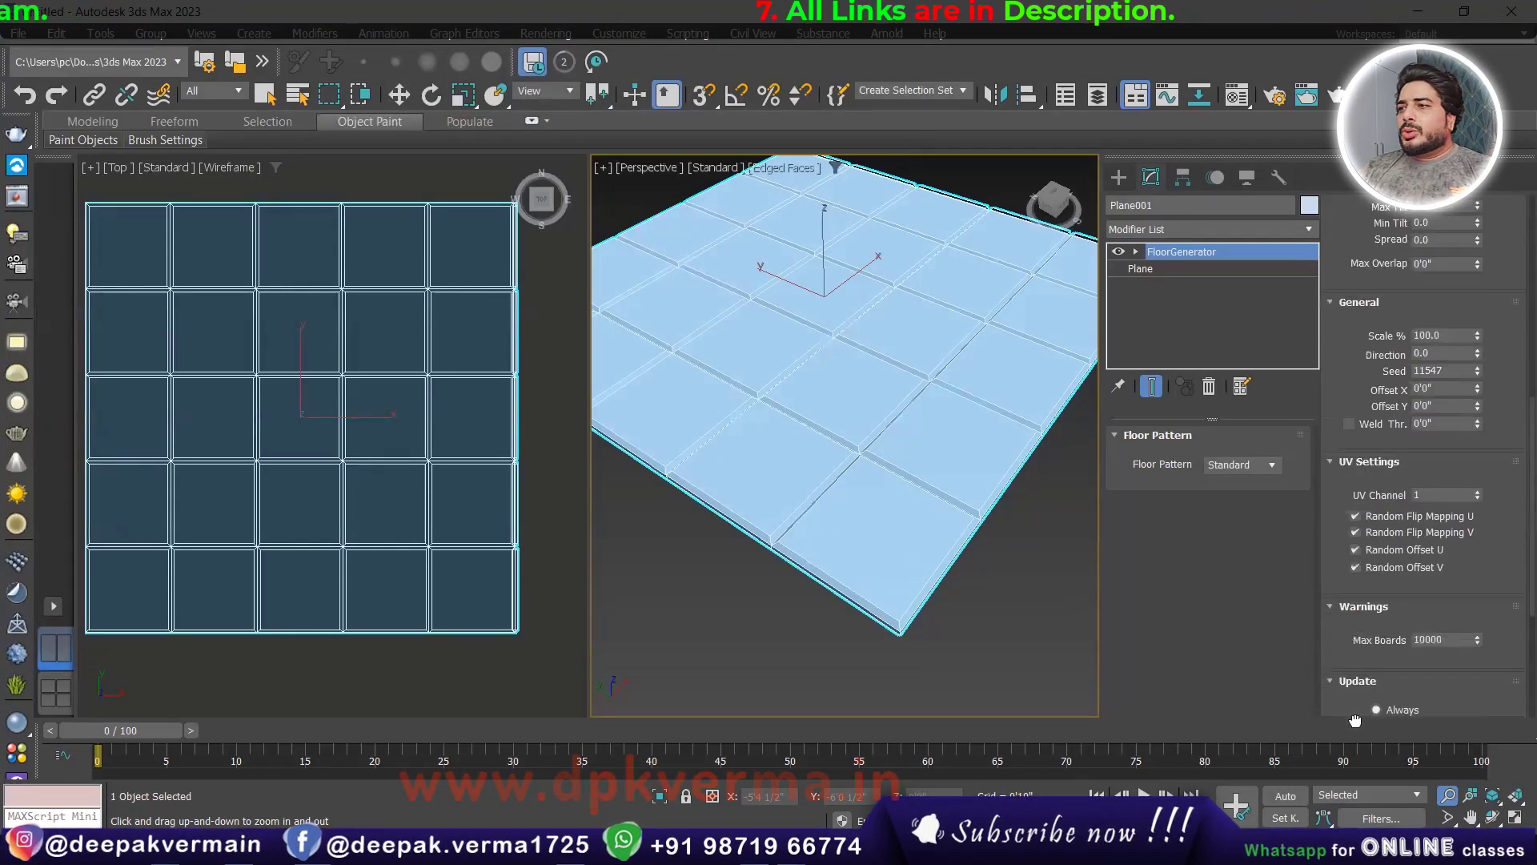
pyautogui.scroll(2, 1317, 601)
pyautogui.scroll(3, 1327, 635)
pyautogui.scroll(3, 1327, 635)
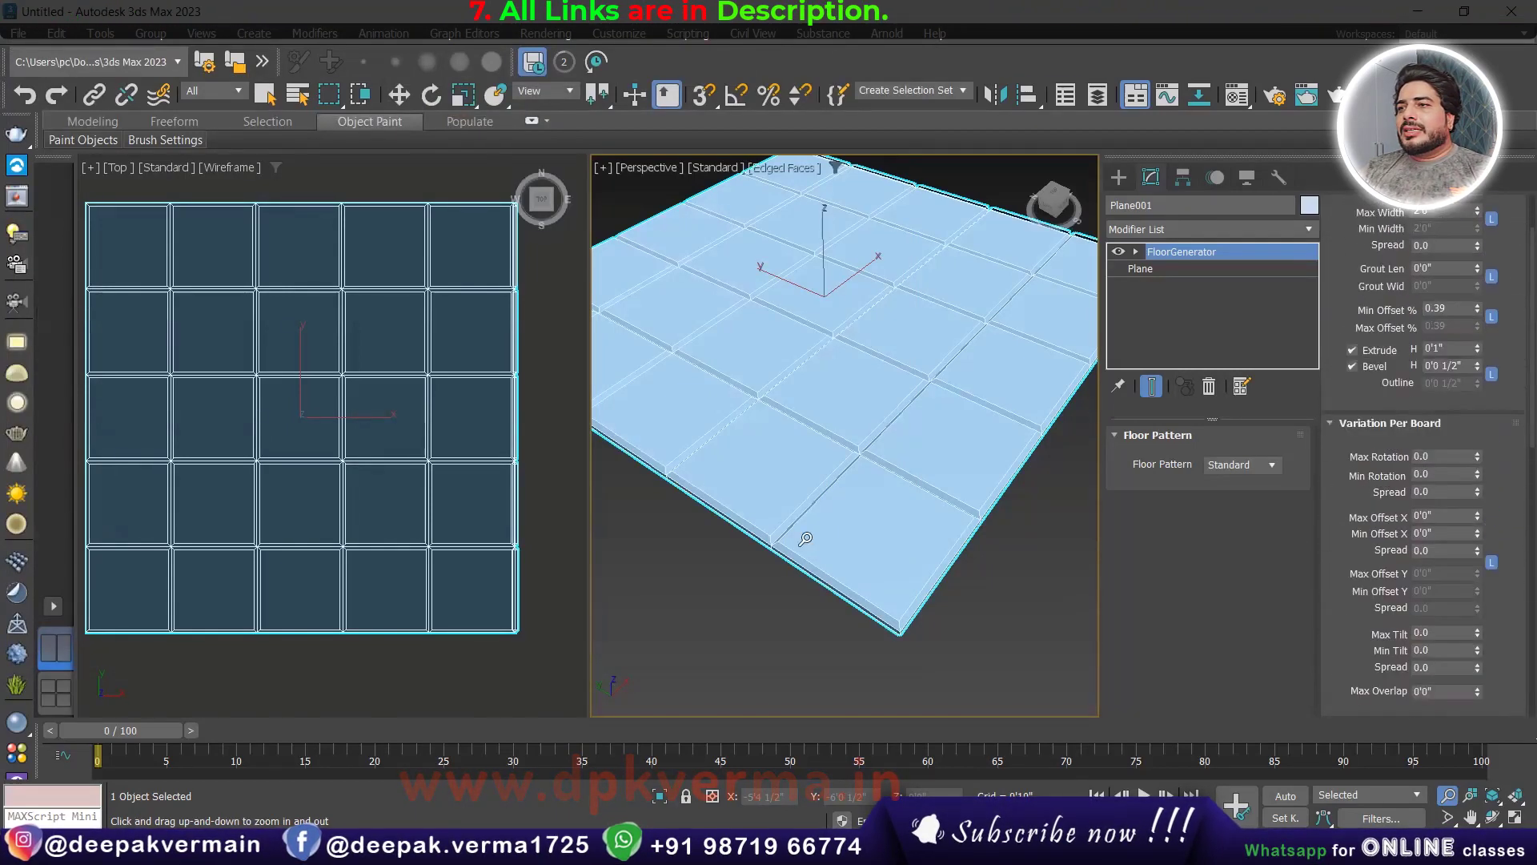
pyautogui.click(1266, 466)
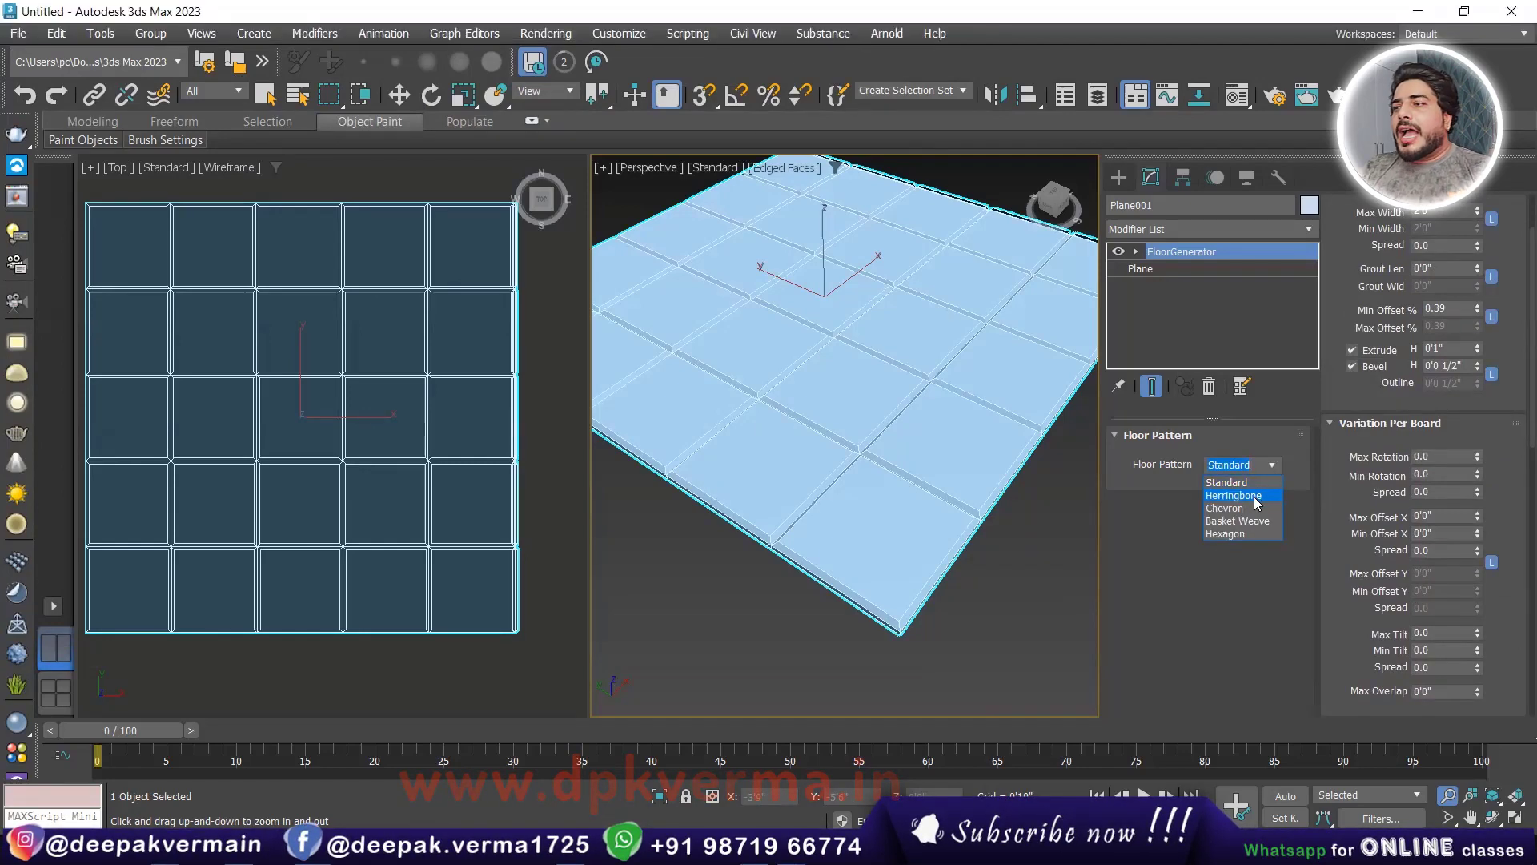
pyautogui.click(1255, 497)
# - Size herringbone boards to 3'1 1/2" long, 1'1 1/2" wide, with 0'0 1/2" grout
pyautogui.moveTo(820, 521); pyautogui.dragTo(1006, 425)
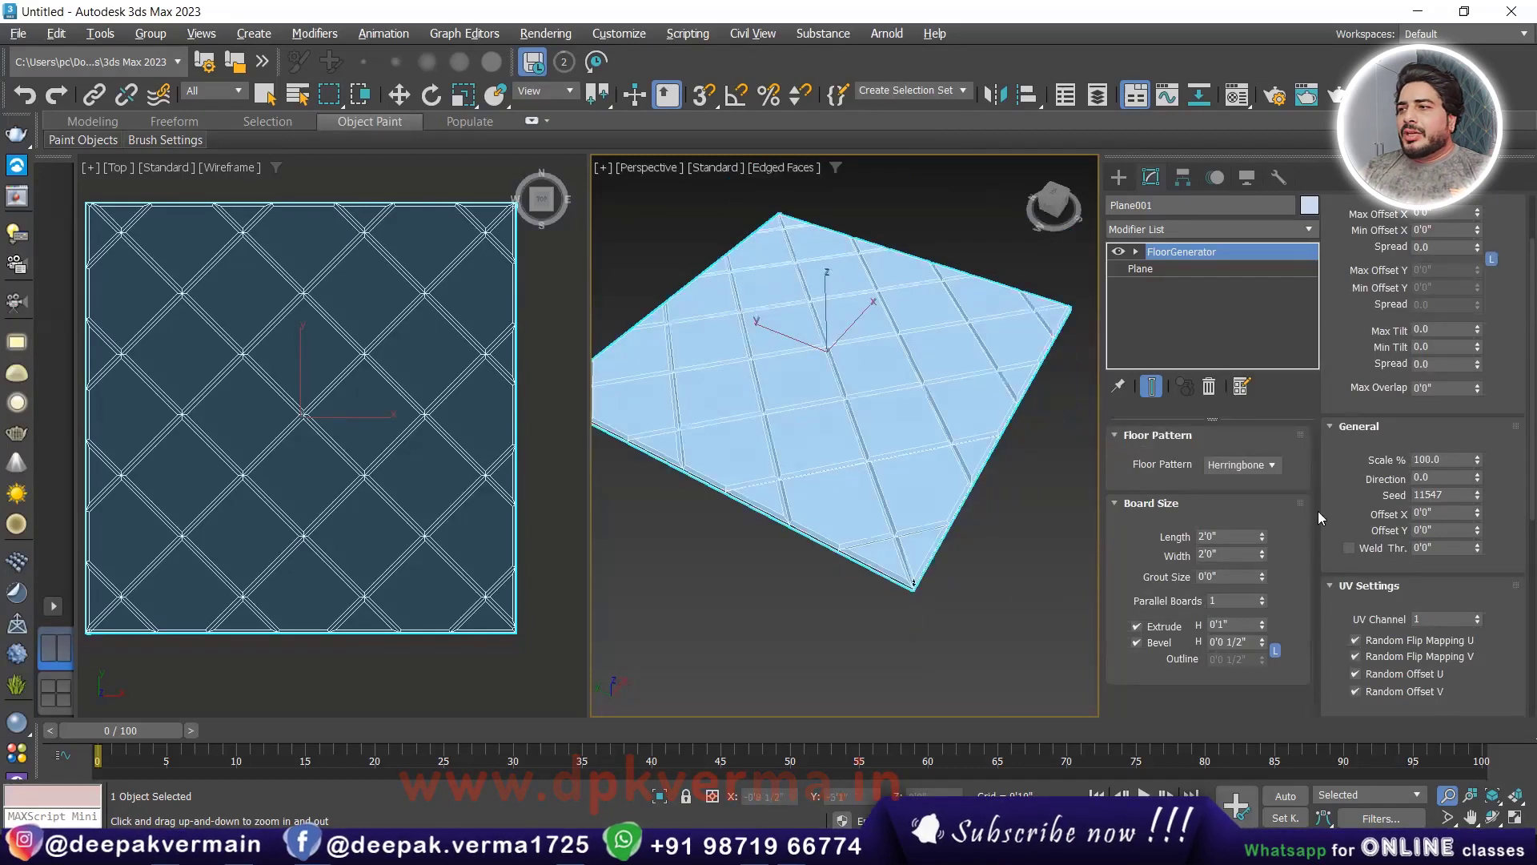
pyautogui.scroll(2, 1346, 530)
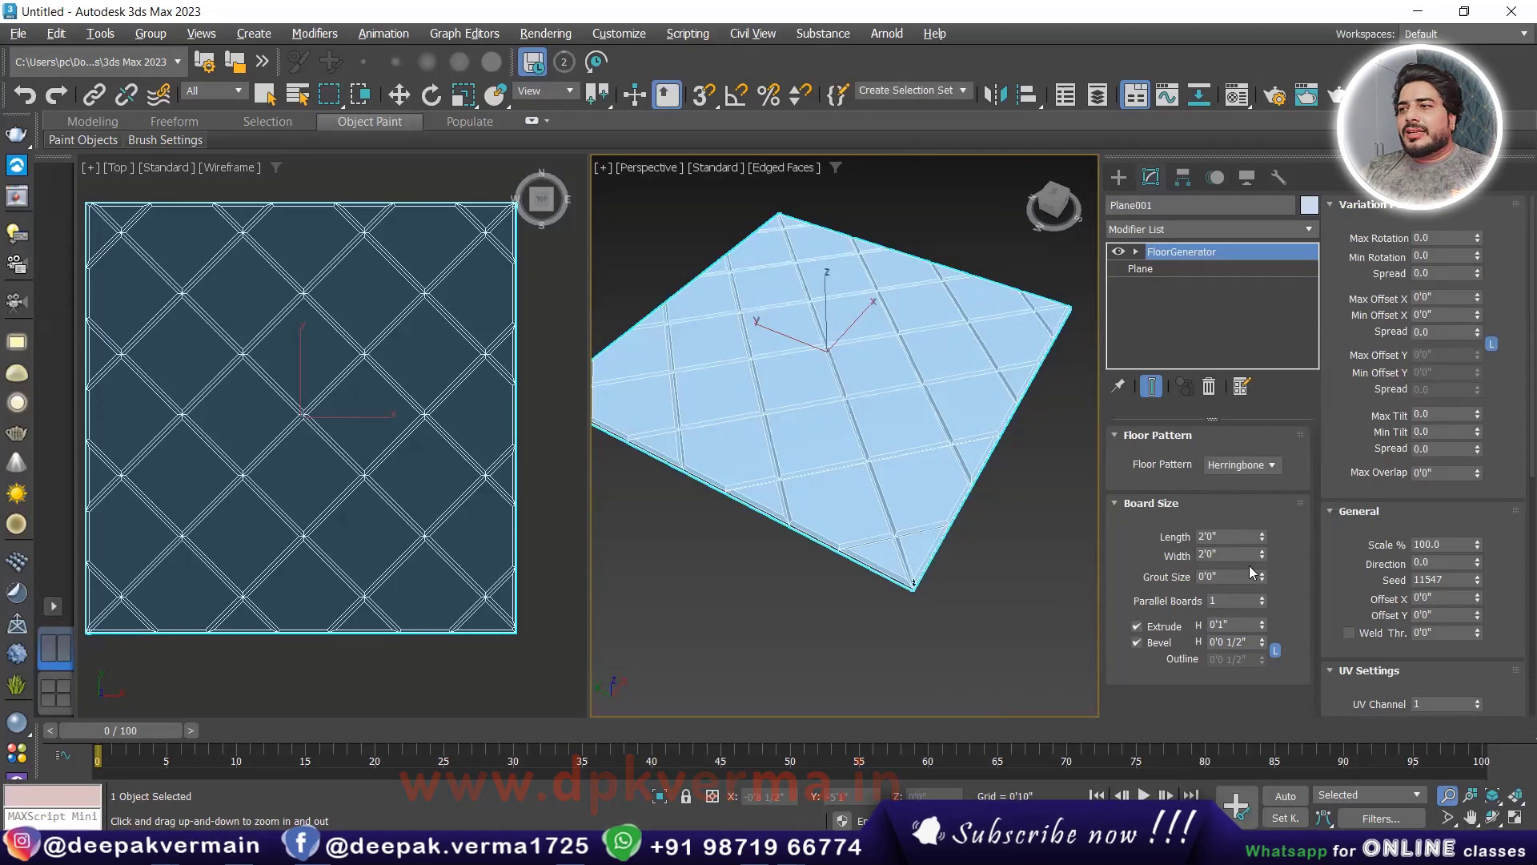
pyautogui.moveTo(1260, 541); pyautogui.dragTo(1258, 412)
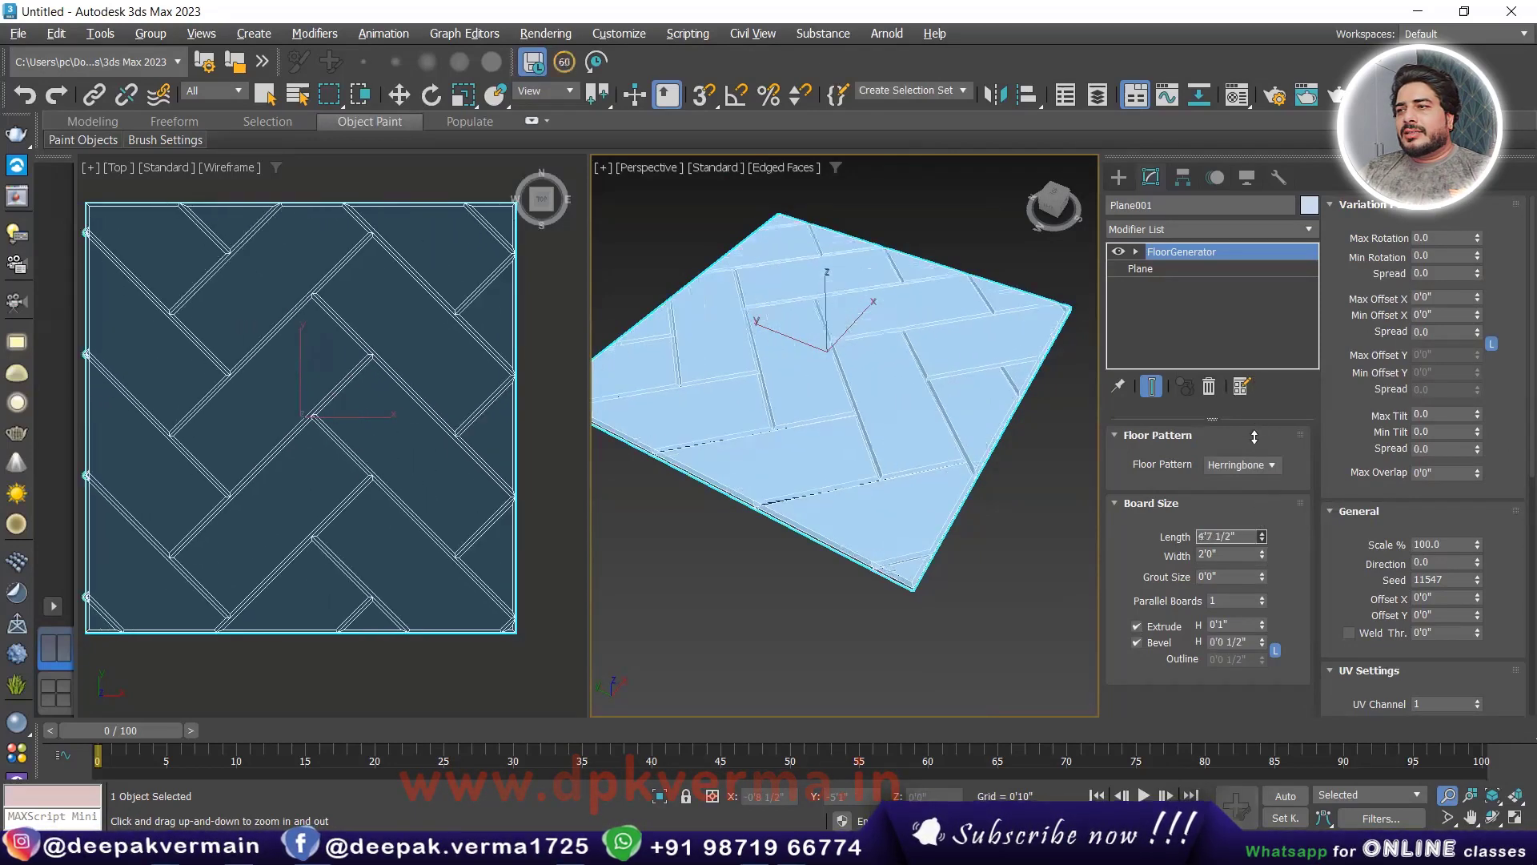
pyautogui.moveTo(1258, 411); pyautogui.dragTo(1258, 404)
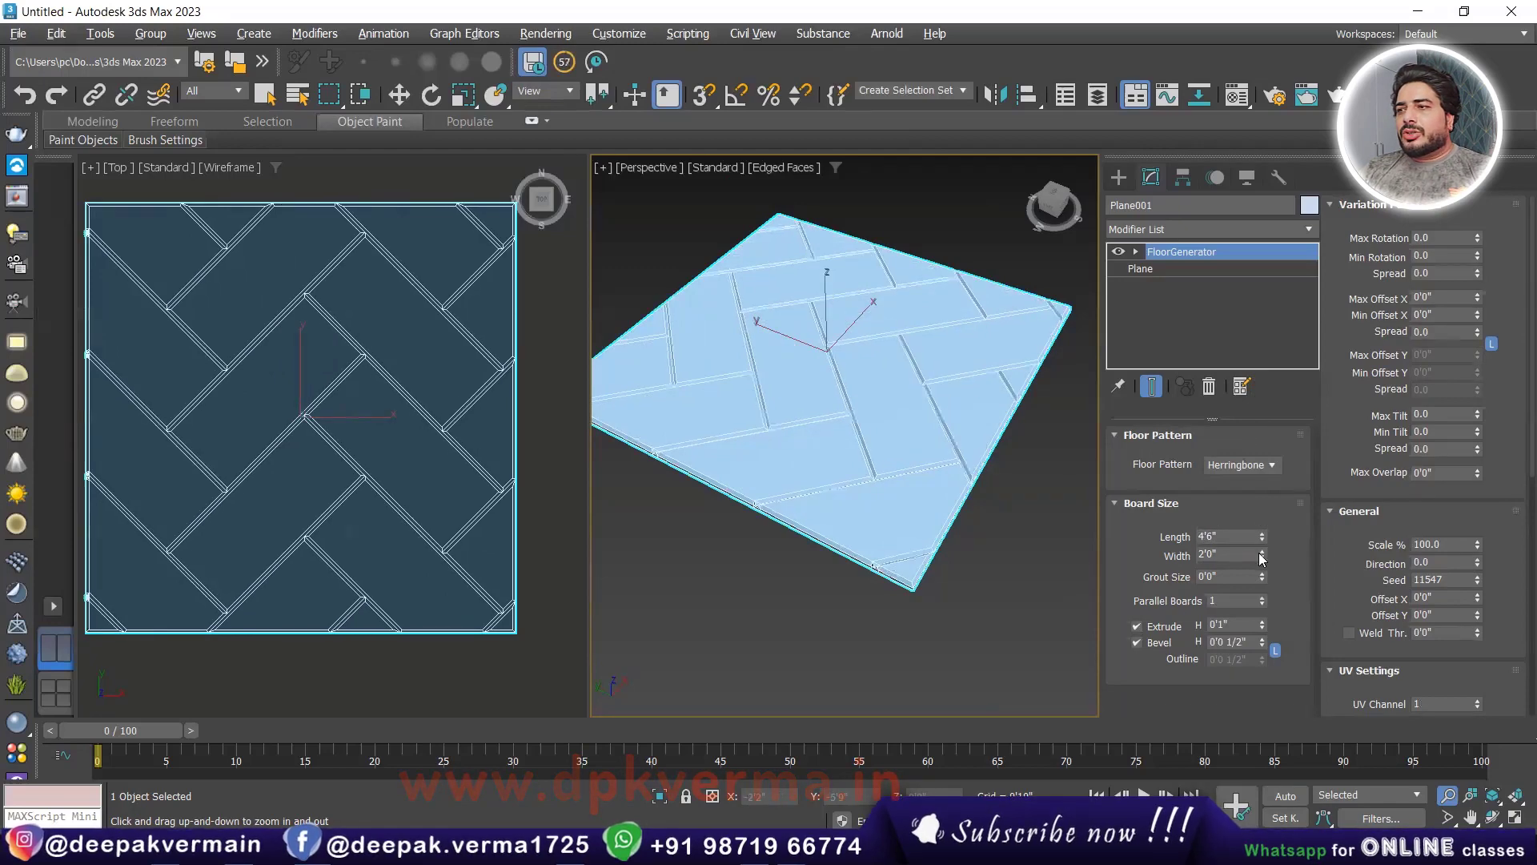
pyautogui.moveTo(1261, 556); pyautogui.dragTo(1261, 608)
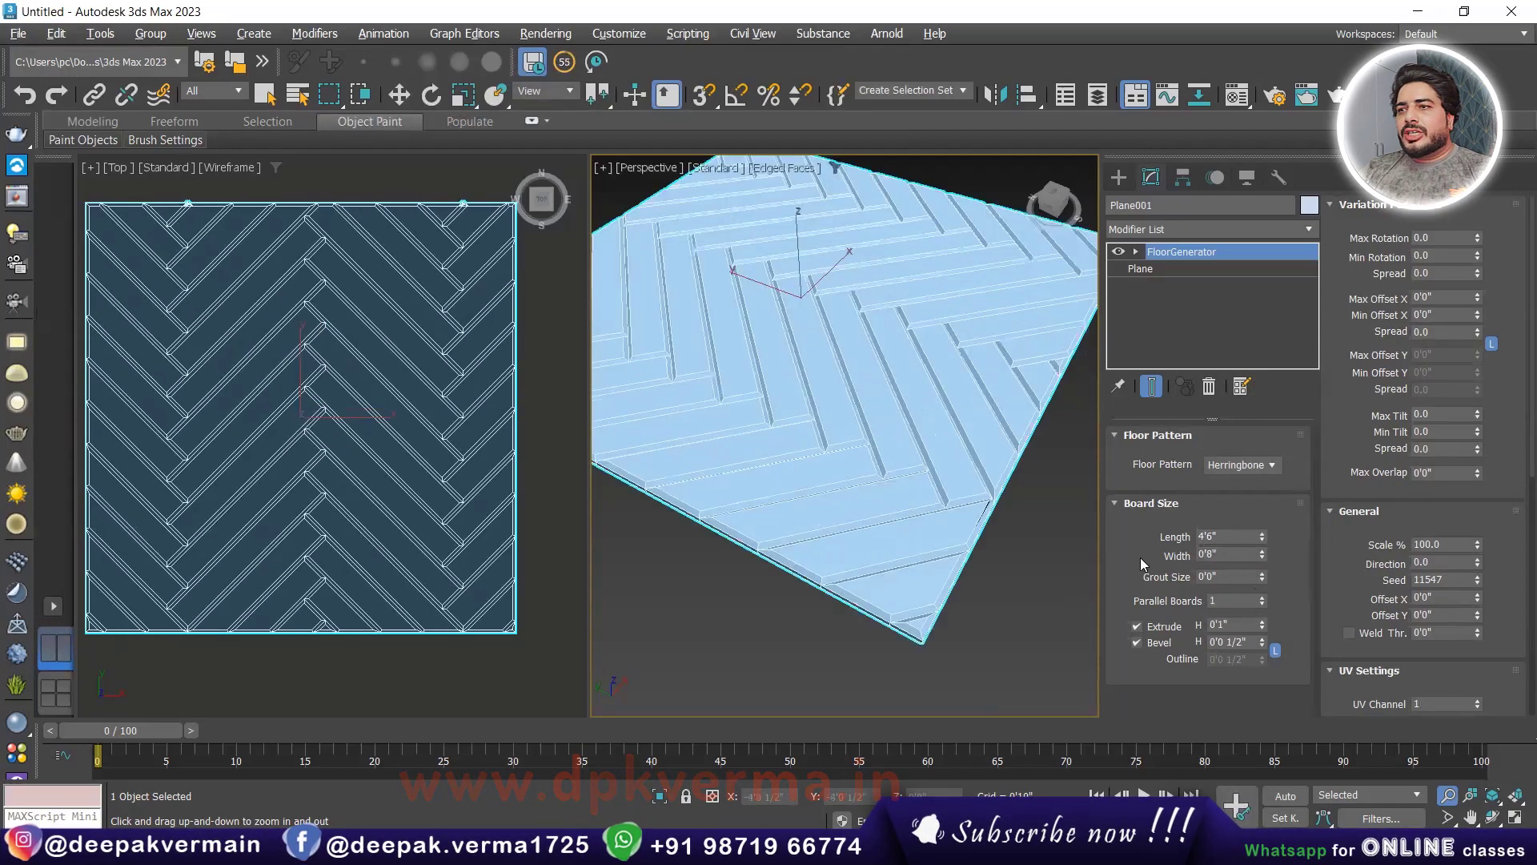
pyautogui.moveTo(1261, 554); pyautogui.dragTo(1260, 572)
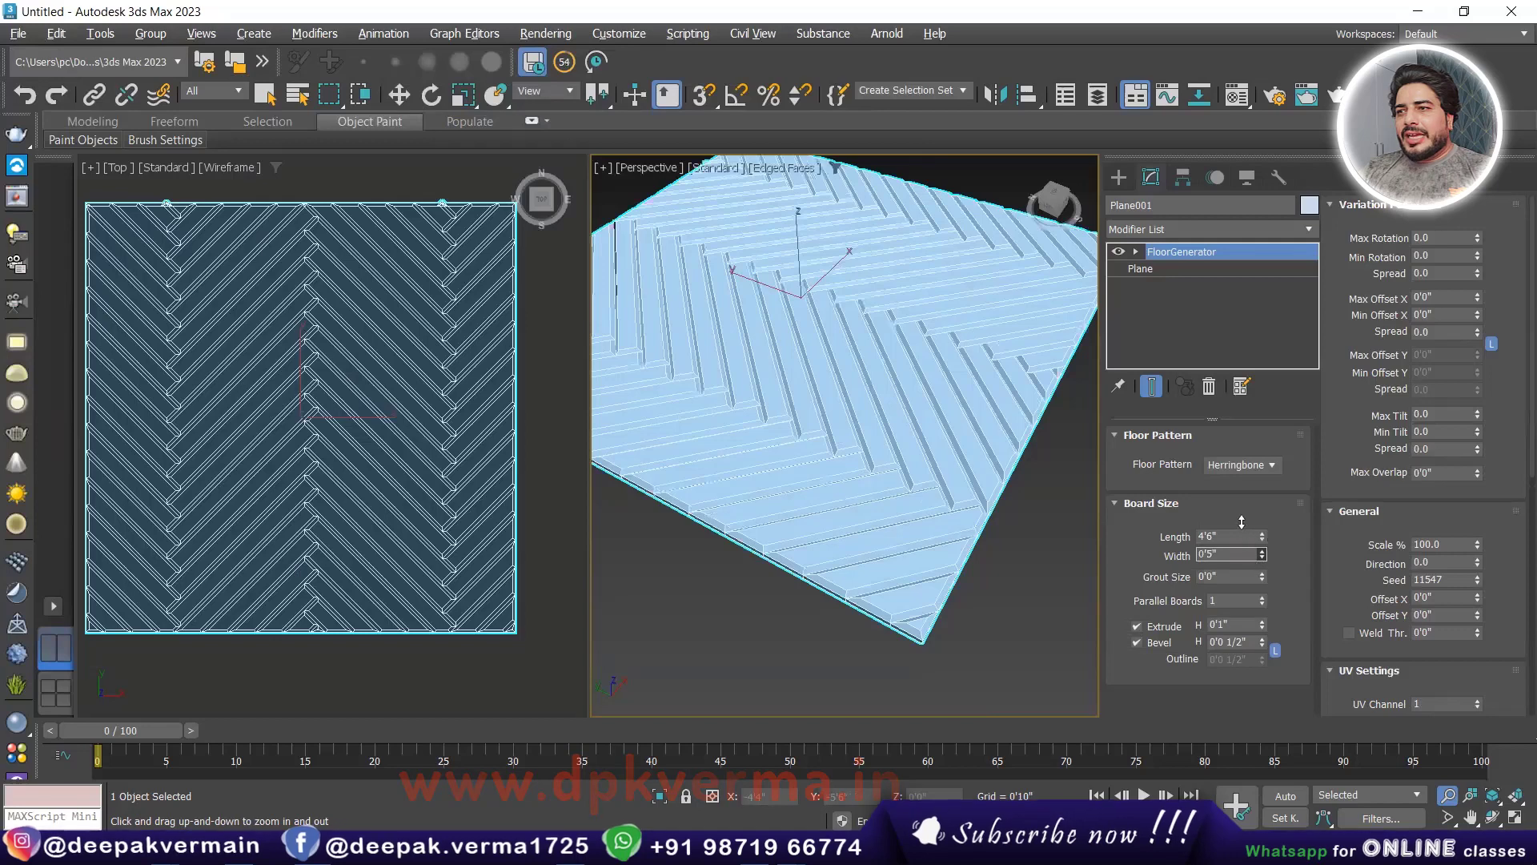
pyautogui.moveTo(1242, 521)
pyautogui.mouseDown()
pyautogui.moveTo(1246, 430)
pyautogui.moveTo(1239, 600)
pyautogui.moveTo(1239, 520)
pyautogui.mouseUp()
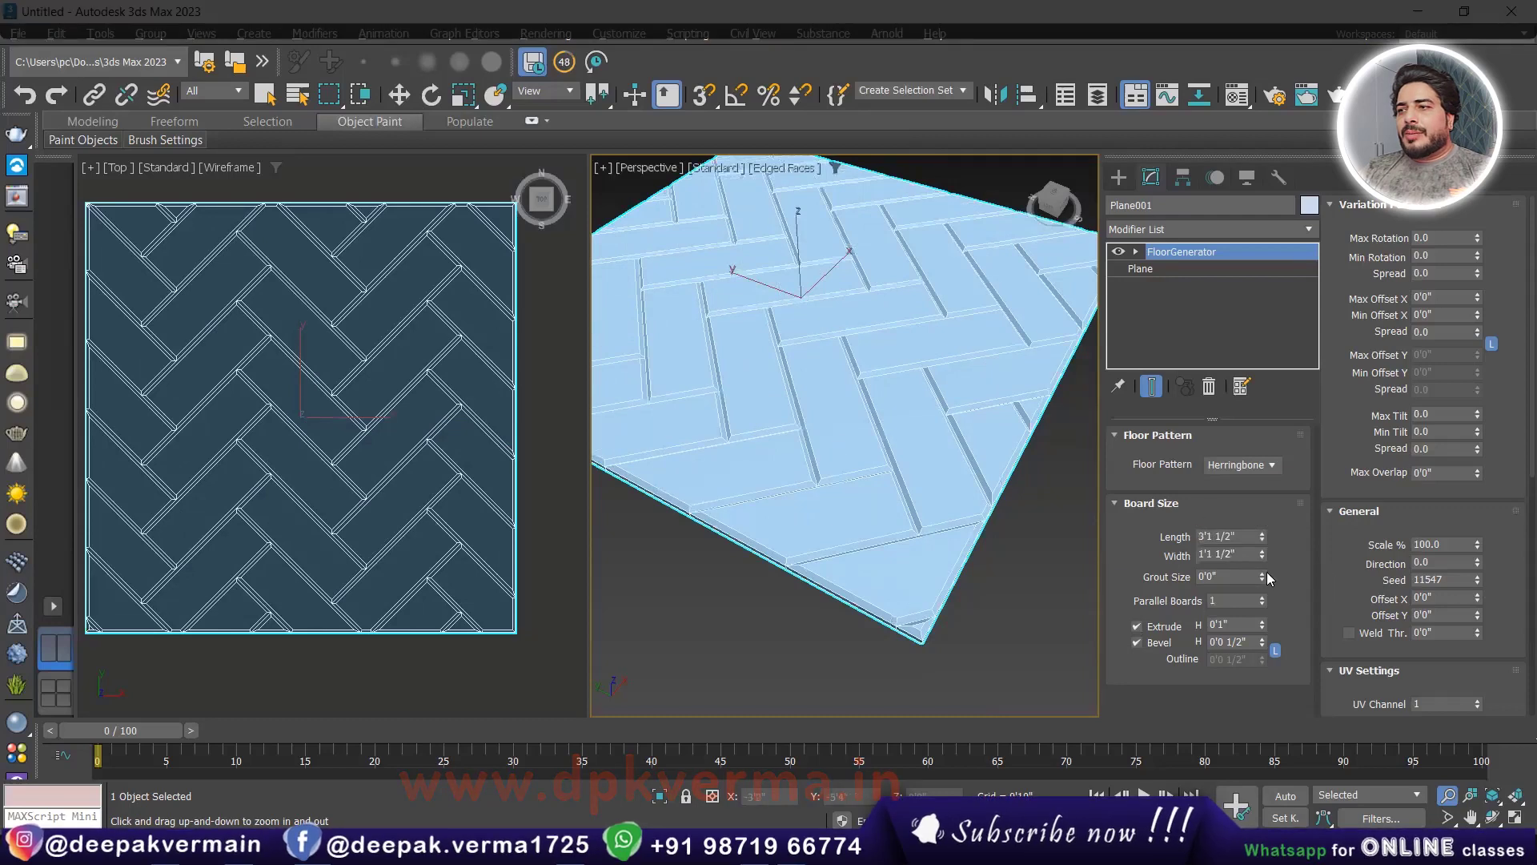
pyautogui.moveTo(1261, 576)
pyautogui.mouseDown()
pyautogui.moveTo(1258, 500)
pyautogui.moveTo(1247, 597)
pyautogui.mouseUp()
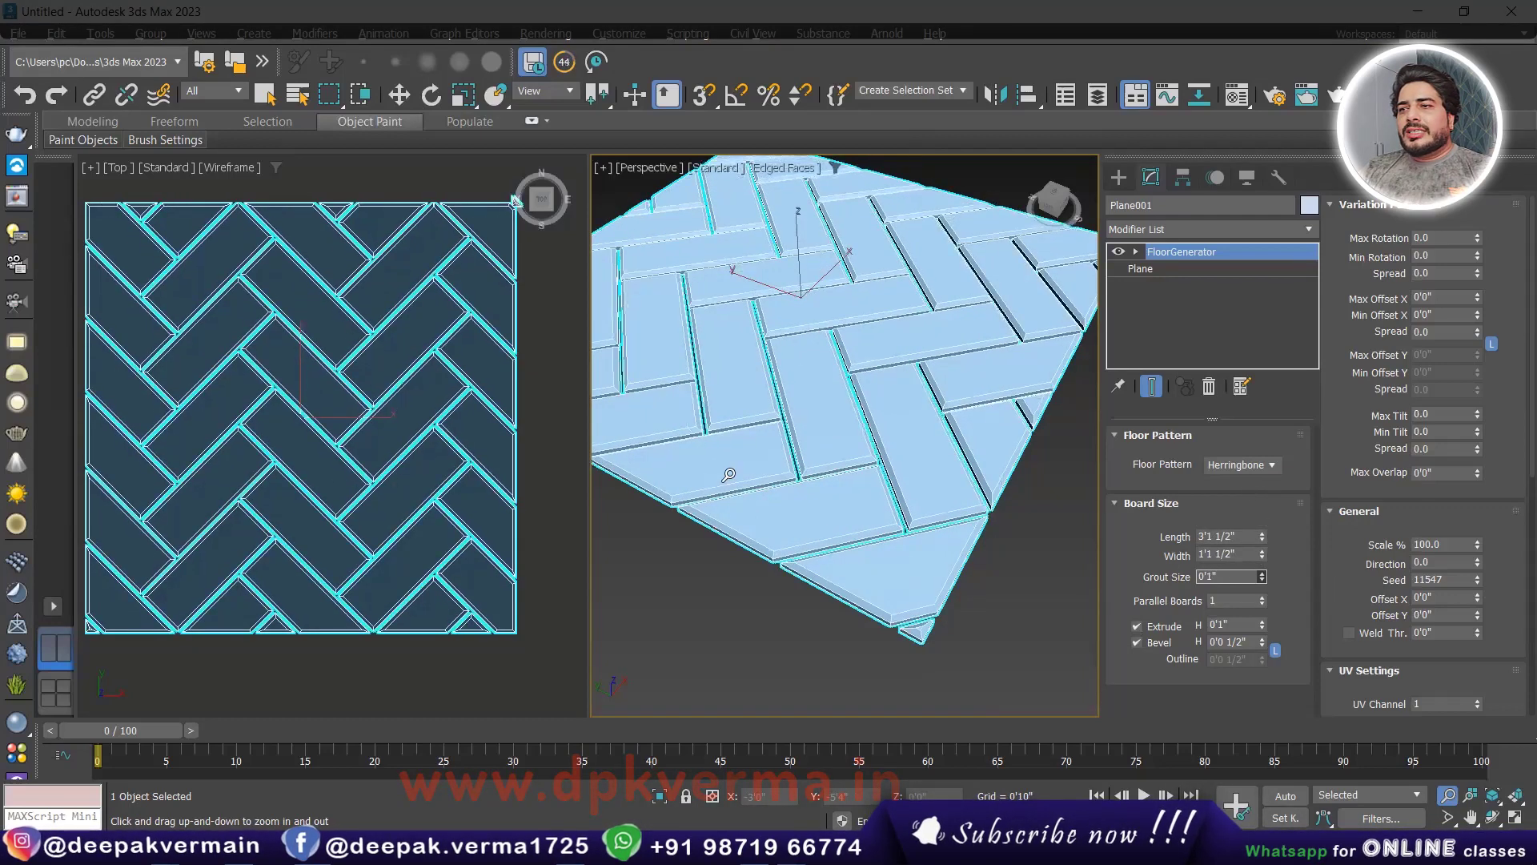
# - Try up to 5 Parallel Boards, then settle on 2 boards per herringbone group
pyautogui.click(1262, 597)
pyautogui.click(1262, 597)
pyautogui.click(1262, 598)
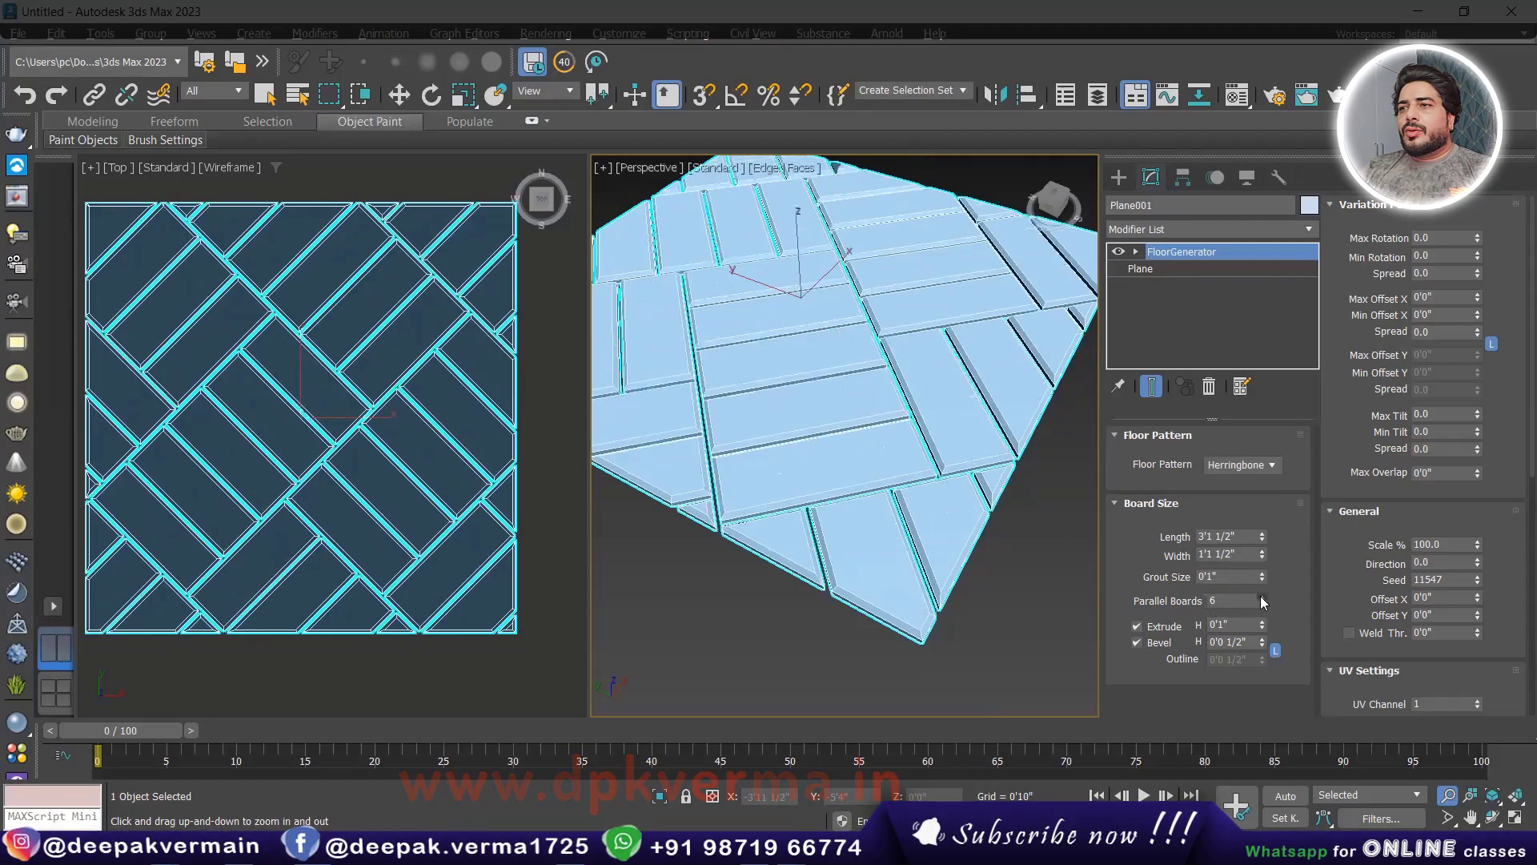
pyautogui.click(1262, 597)
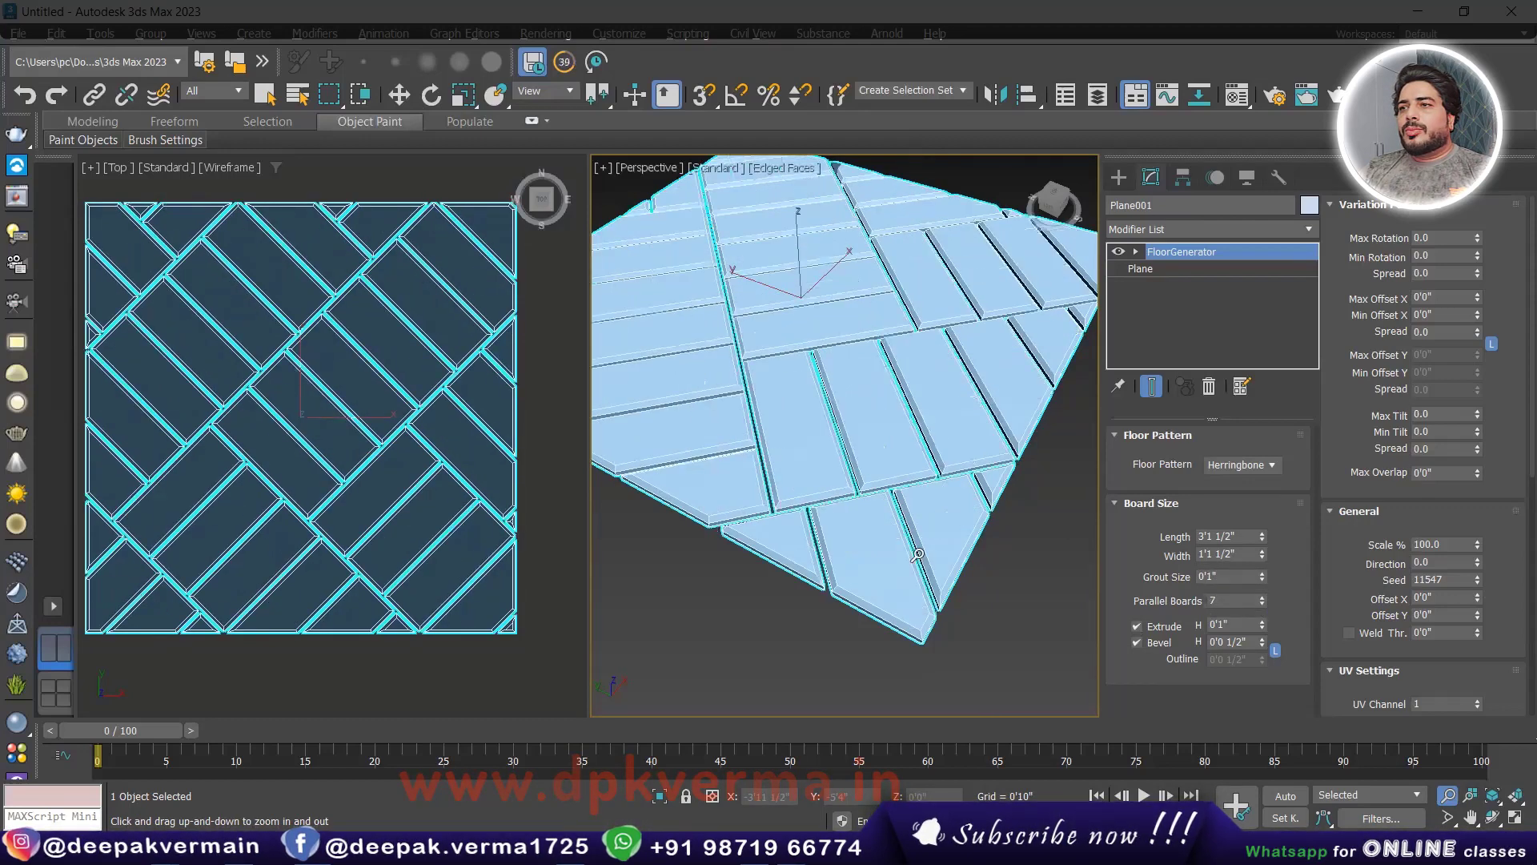
pyautogui.click(1262, 604)
pyautogui.click(1262, 604)
pyautogui.click(1262, 604)
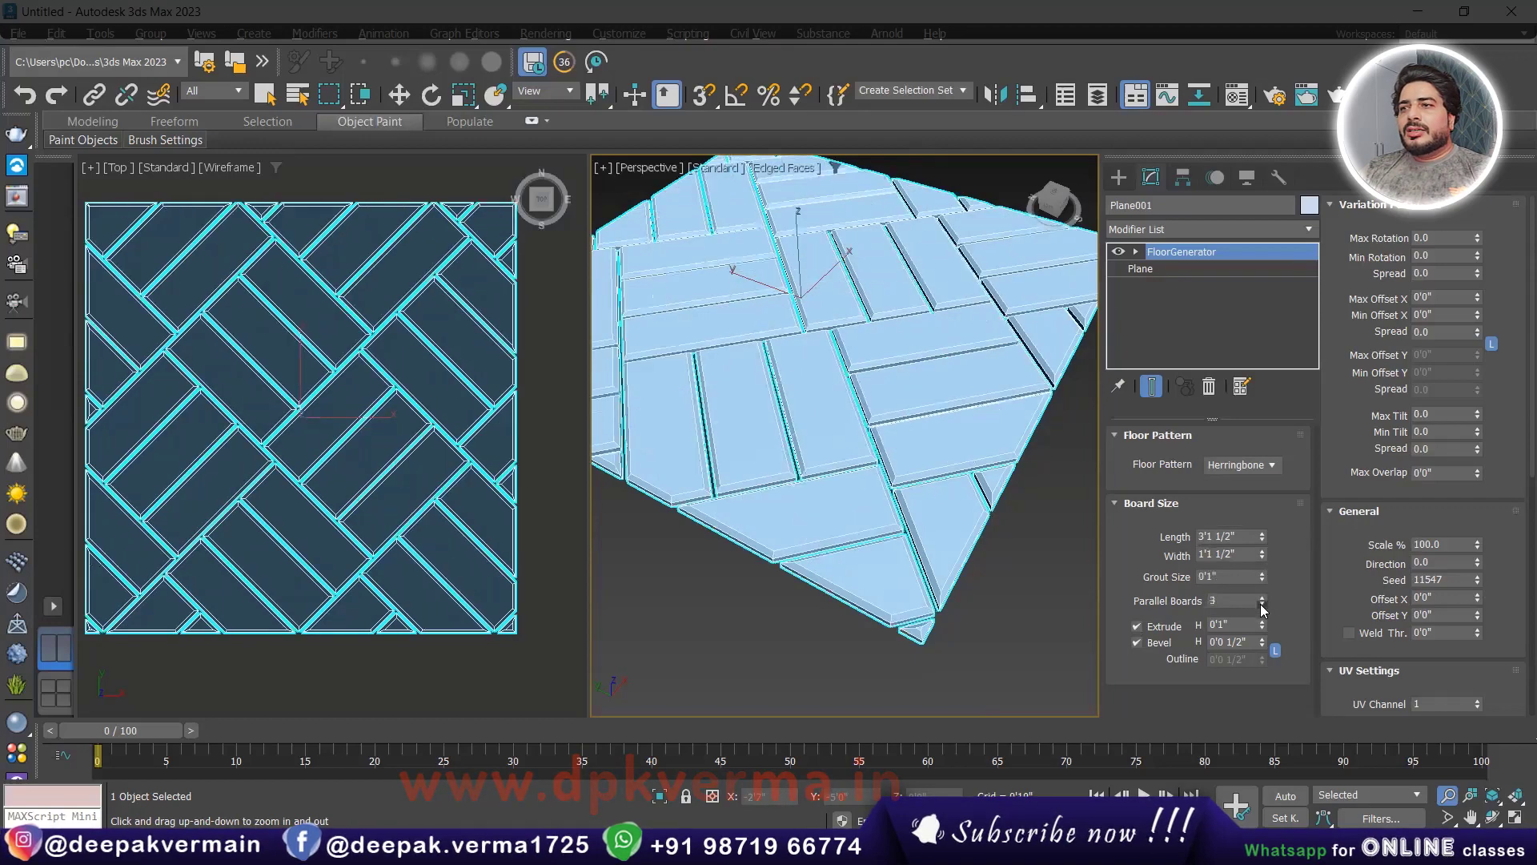
pyautogui.click(1262, 598)
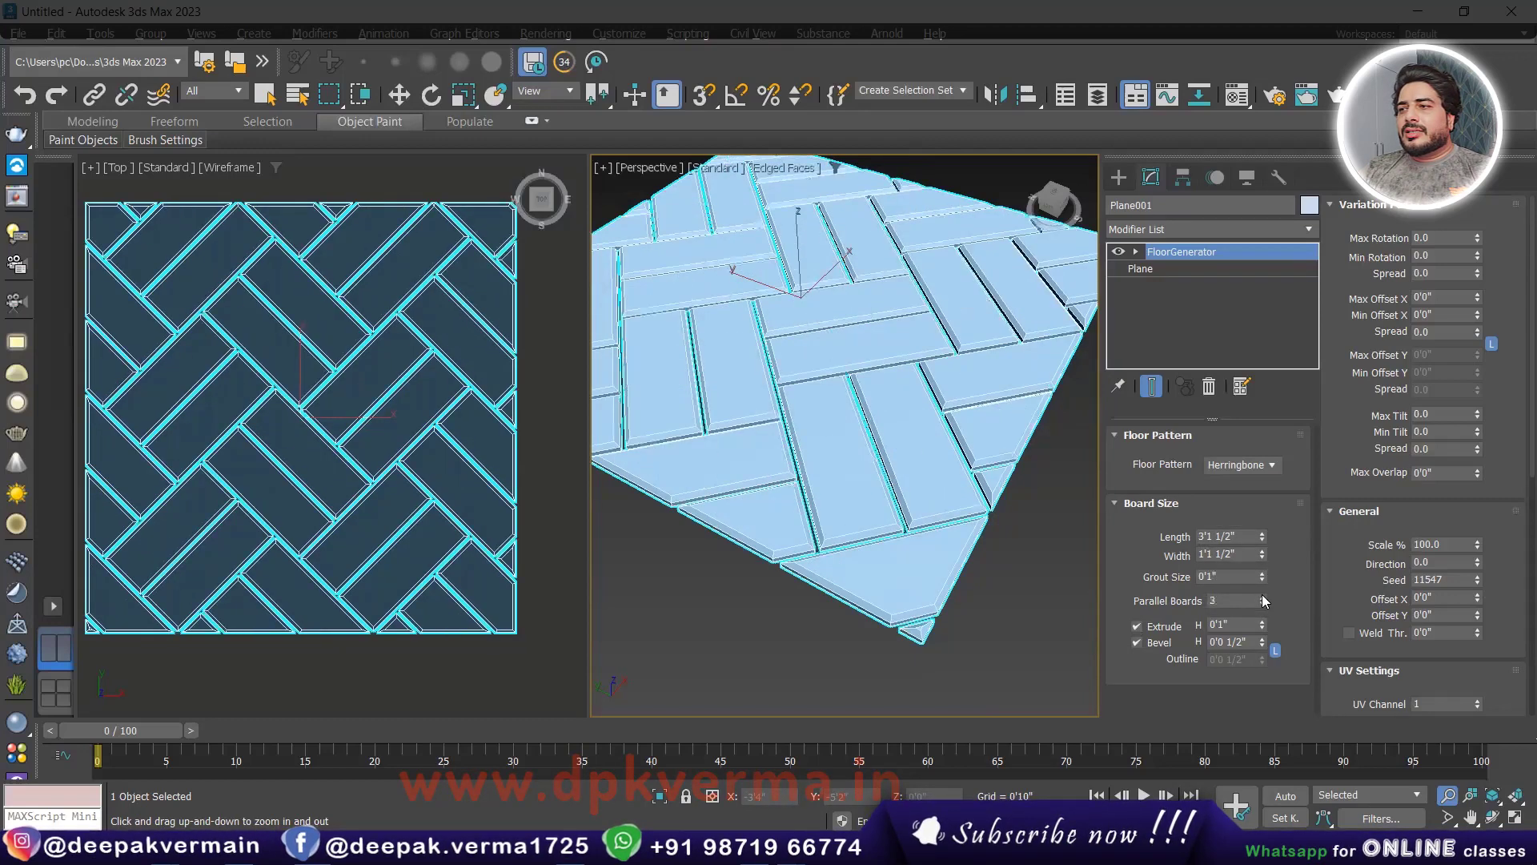
pyautogui.click(1262, 597)
pyautogui.click(1262, 603)
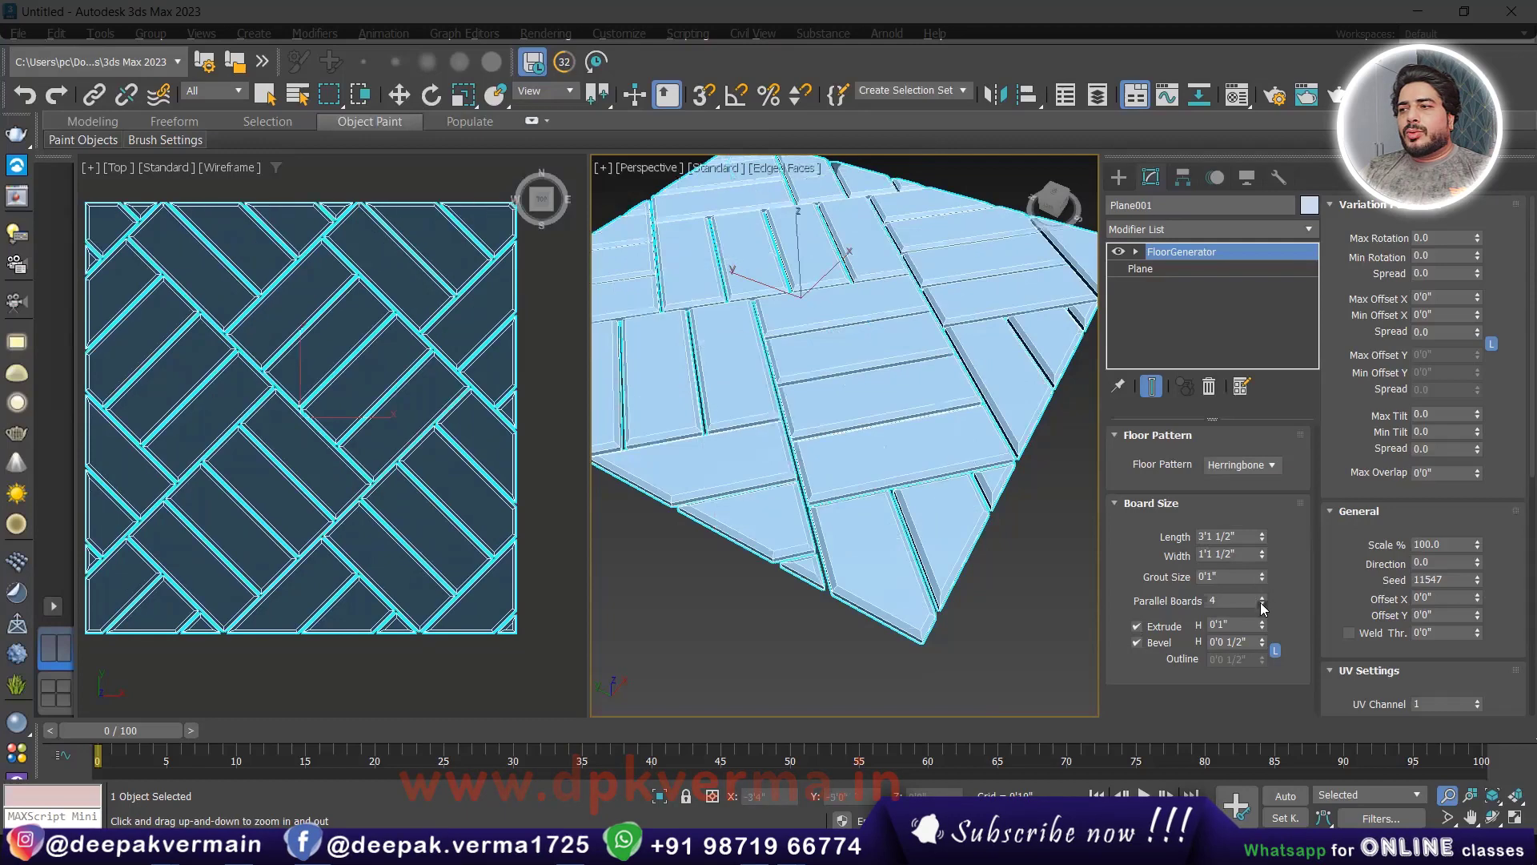
pyautogui.click(1262, 604)
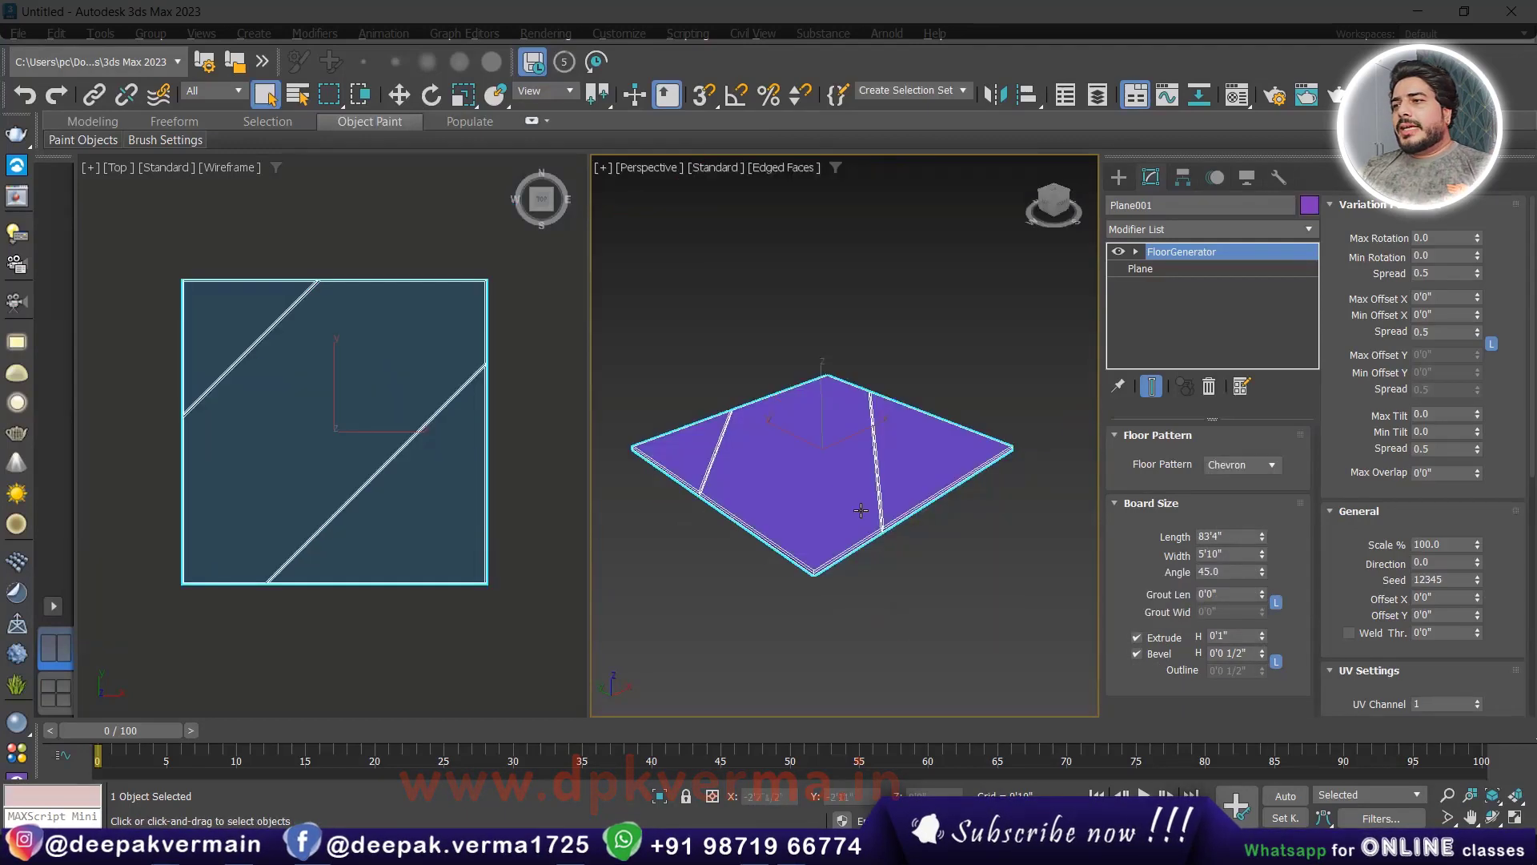
# - Size Chevron boards to 13'11" × 2'4" at a 60.3 angle with 0'1 1/2" grout gaps
pyautogui.moveTo(1263, 541)
pyautogui.mouseDown()
pyautogui.moveTo(1258, 560)
pyautogui.moveTo(892, 515)
pyautogui.mouseUp()
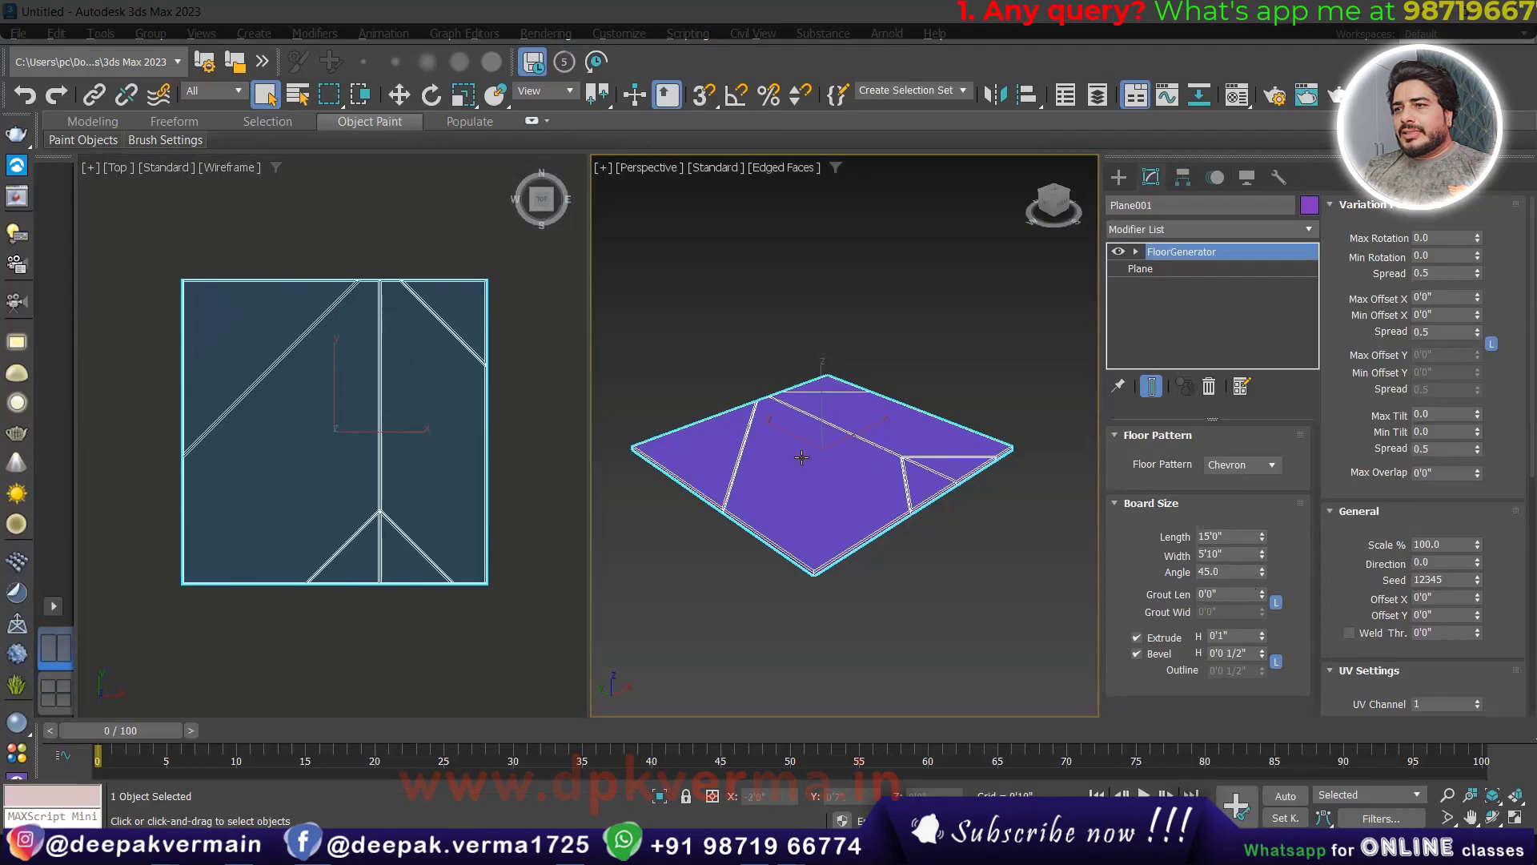
pyautogui.moveTo(1264, 533); pyautogui.dragTo(1256, 601)
pyautogui.click(1263, 552)
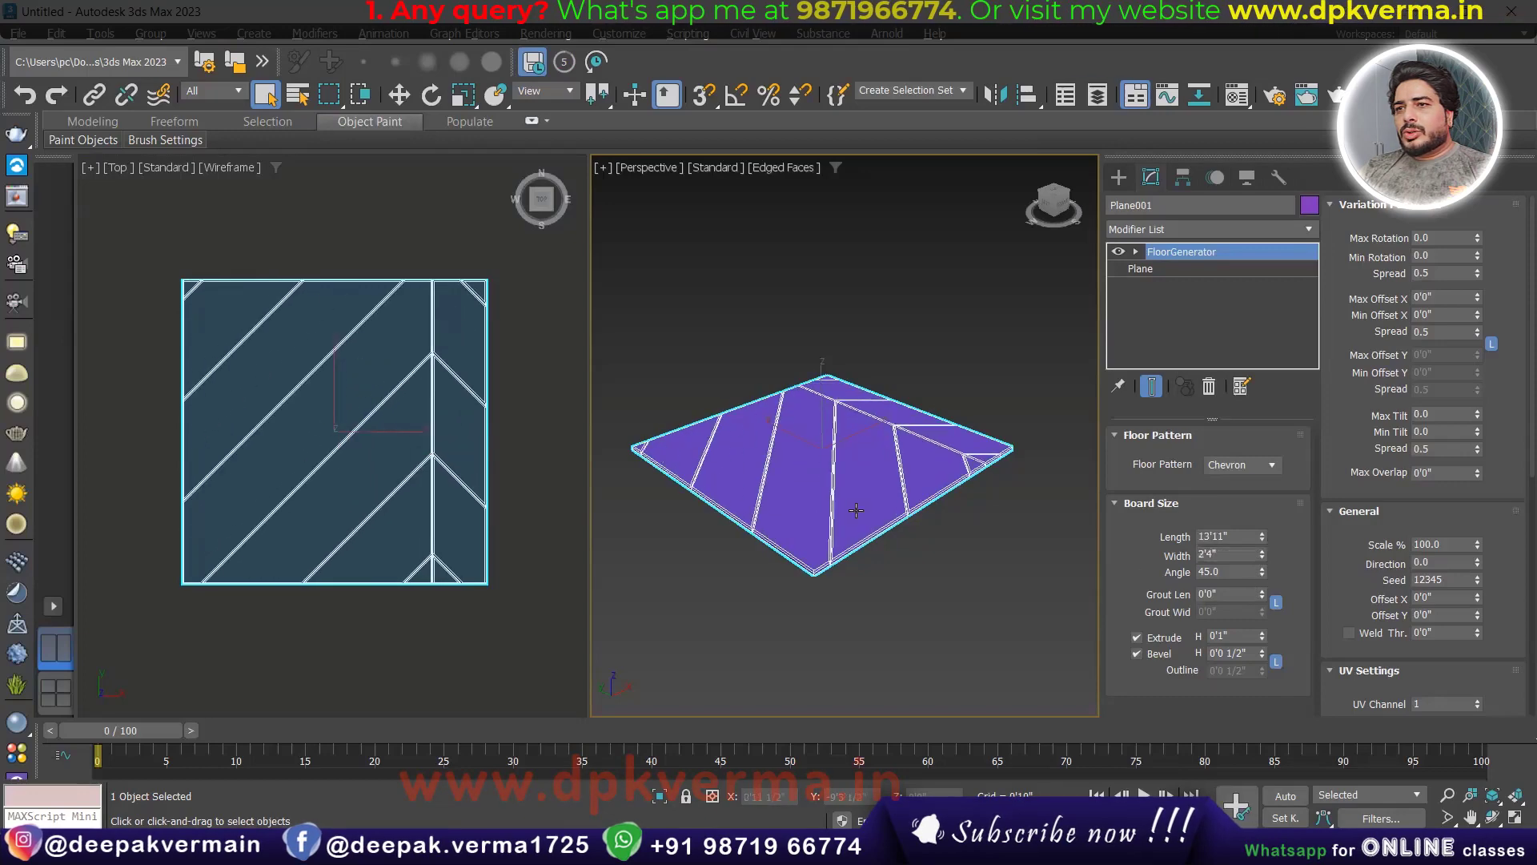
pyautogui.moveTo(1261, 573); pyautogui.dragTo(1259, 538)
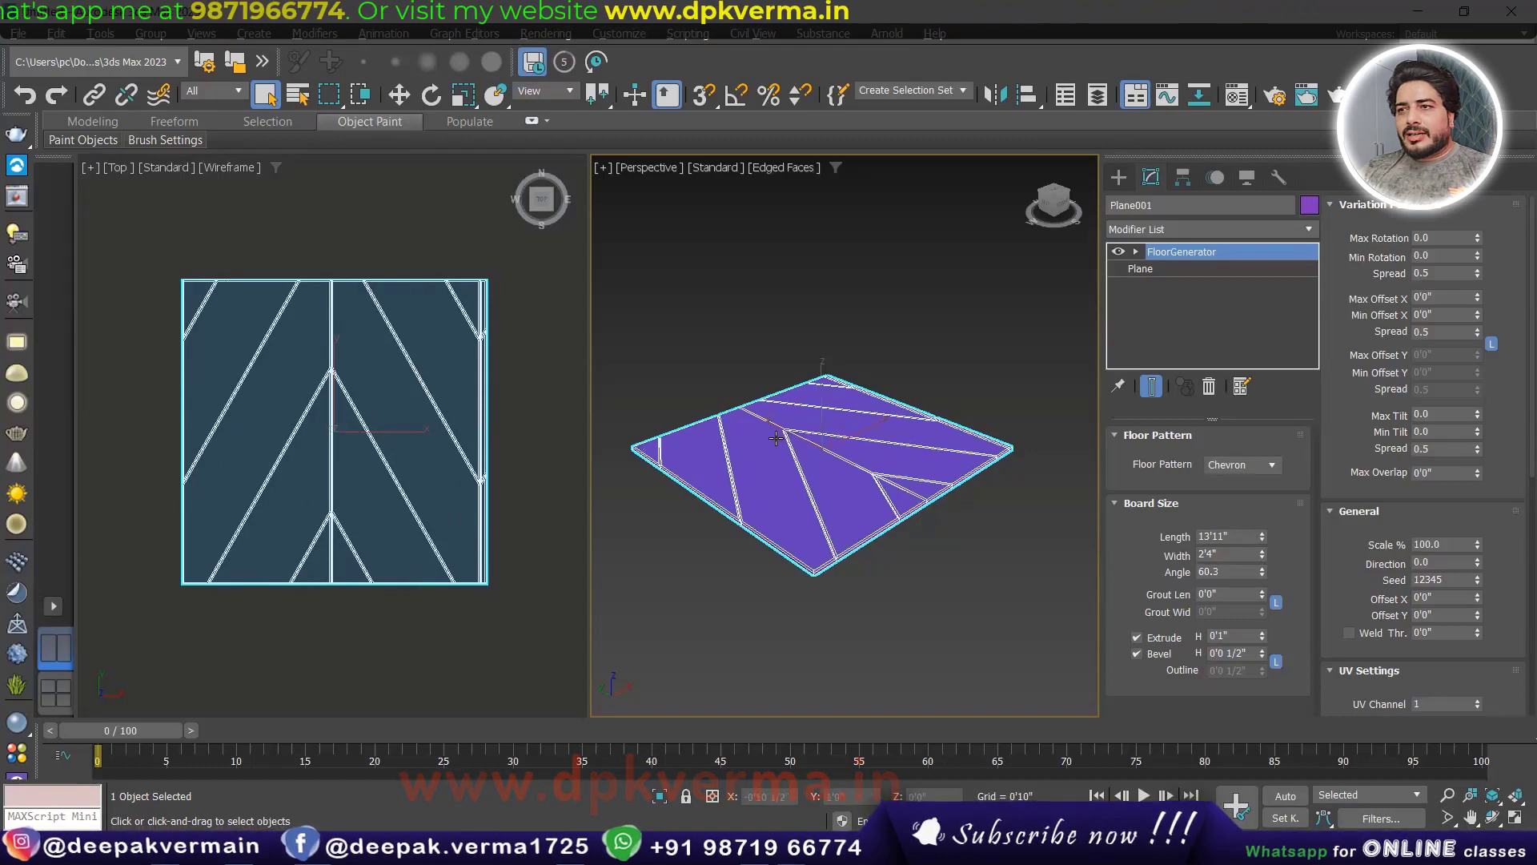
pyautogui.scroll(3, 788, 425)
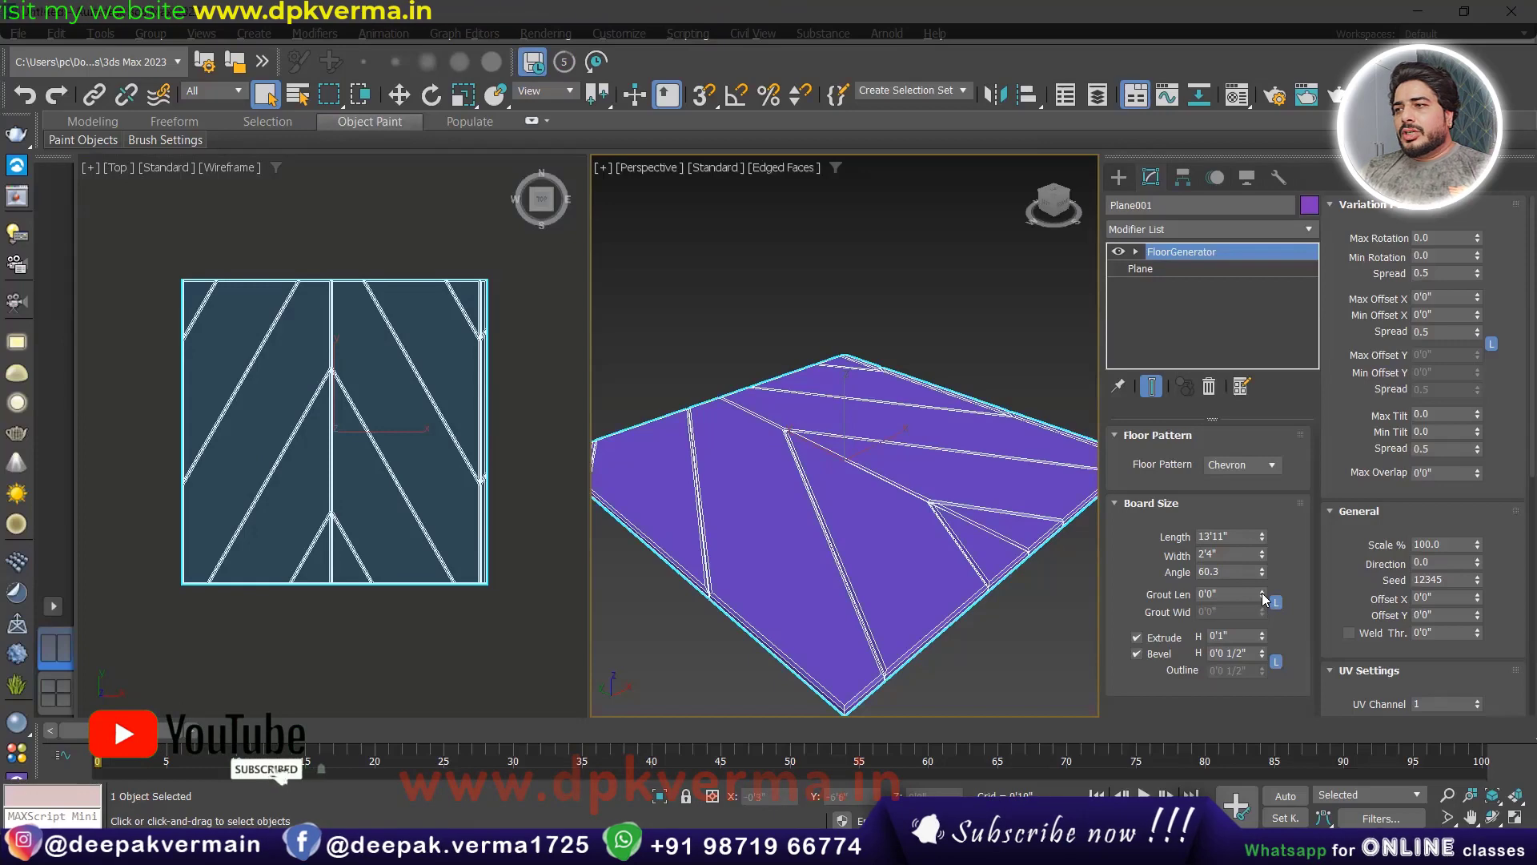
pyautogui.moveTo(1263, 596); pyautogui.dragTo(1255, 484)
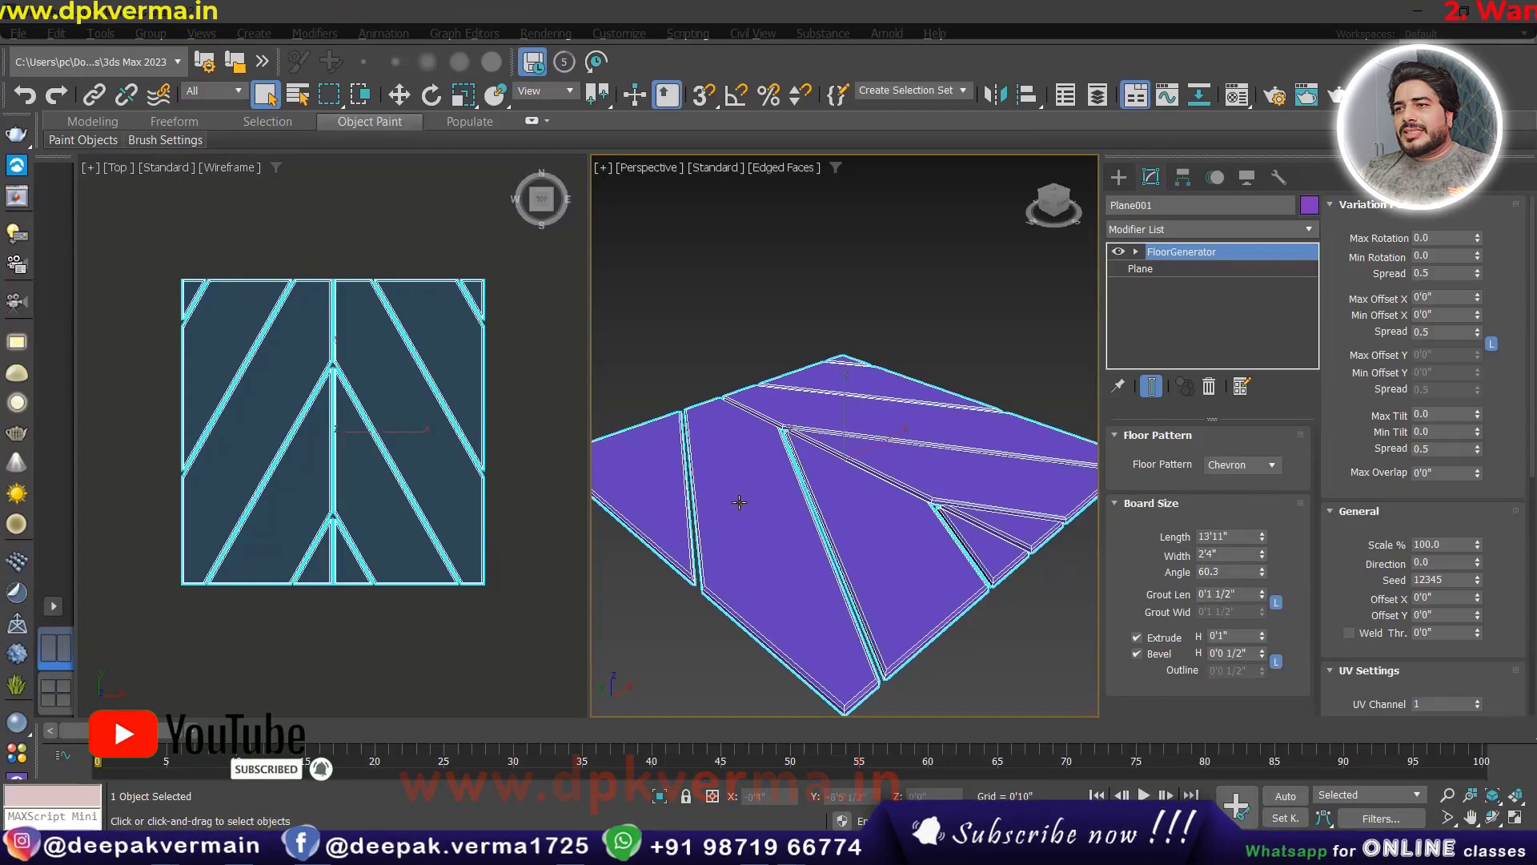
pyautogui.moveTo(869, 524)
pyautogui.keyDown('alt'); pyautogui.mouseDown(button='middle')
pyautogui.moveTo(834, 573)
pyautogui.moveTo(844, 563)
pyautogui.mouseUp(button='middle'); pyautogui.keyUp('alt')
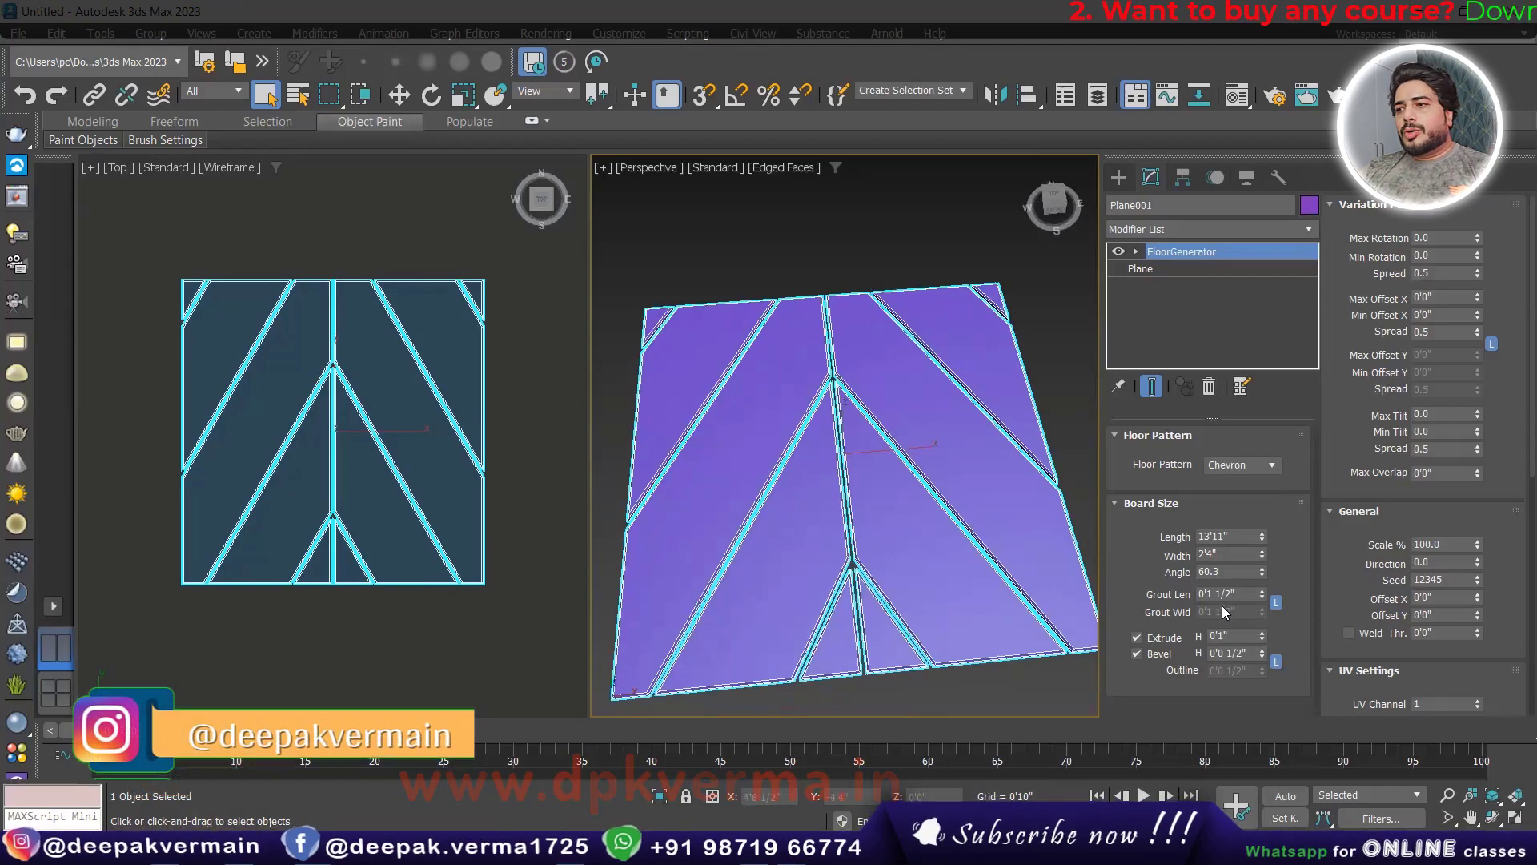
# - Switch to Basket Weave, shrink blocks to 2'7 1/2", and undo a grout change
pyautogui.click(1274, 464)
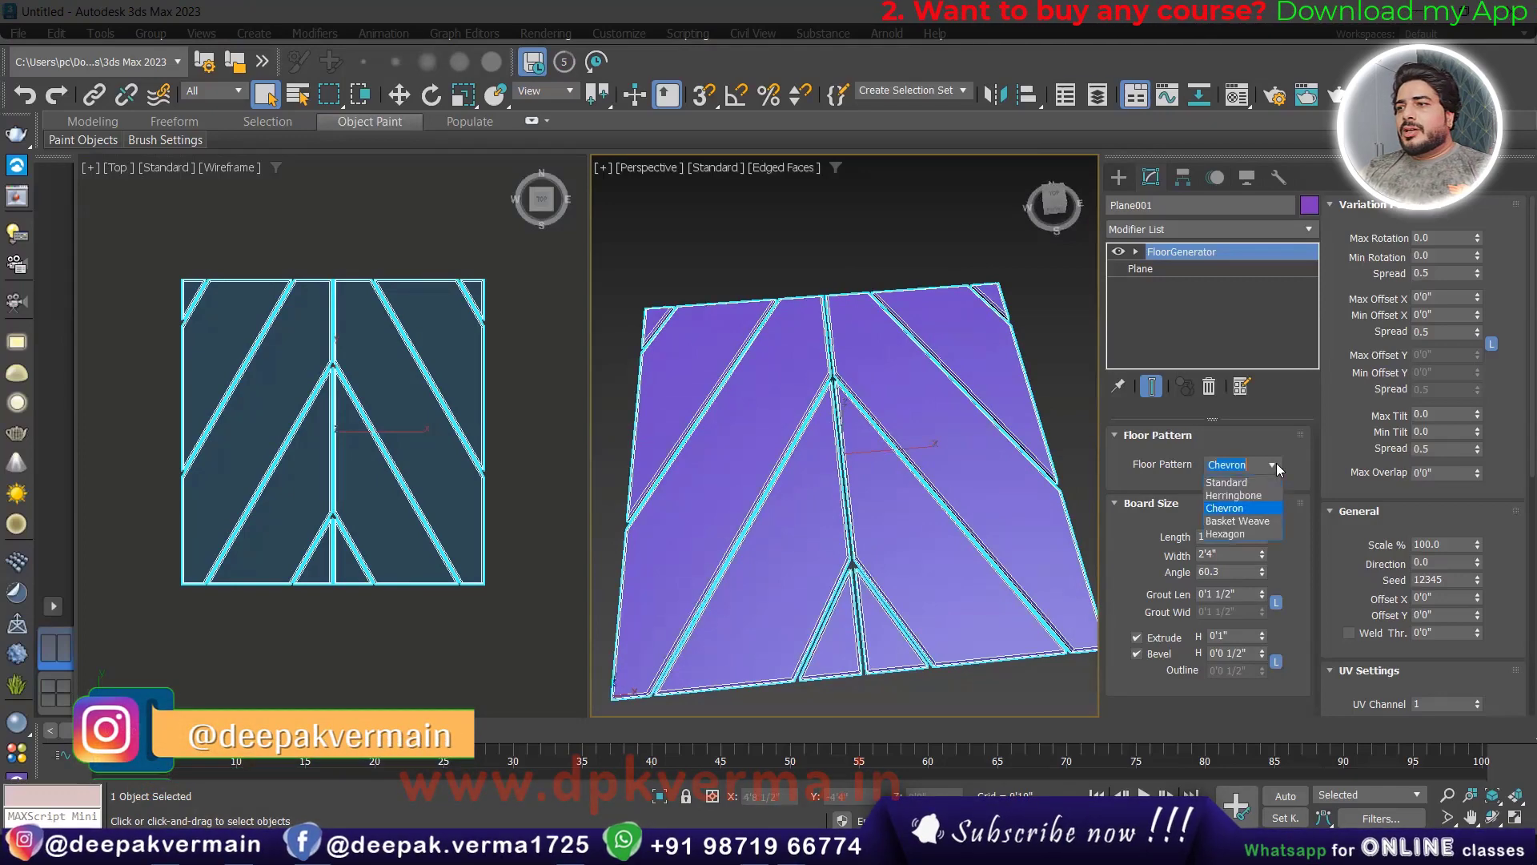
pyautogui.click(1245, 521)
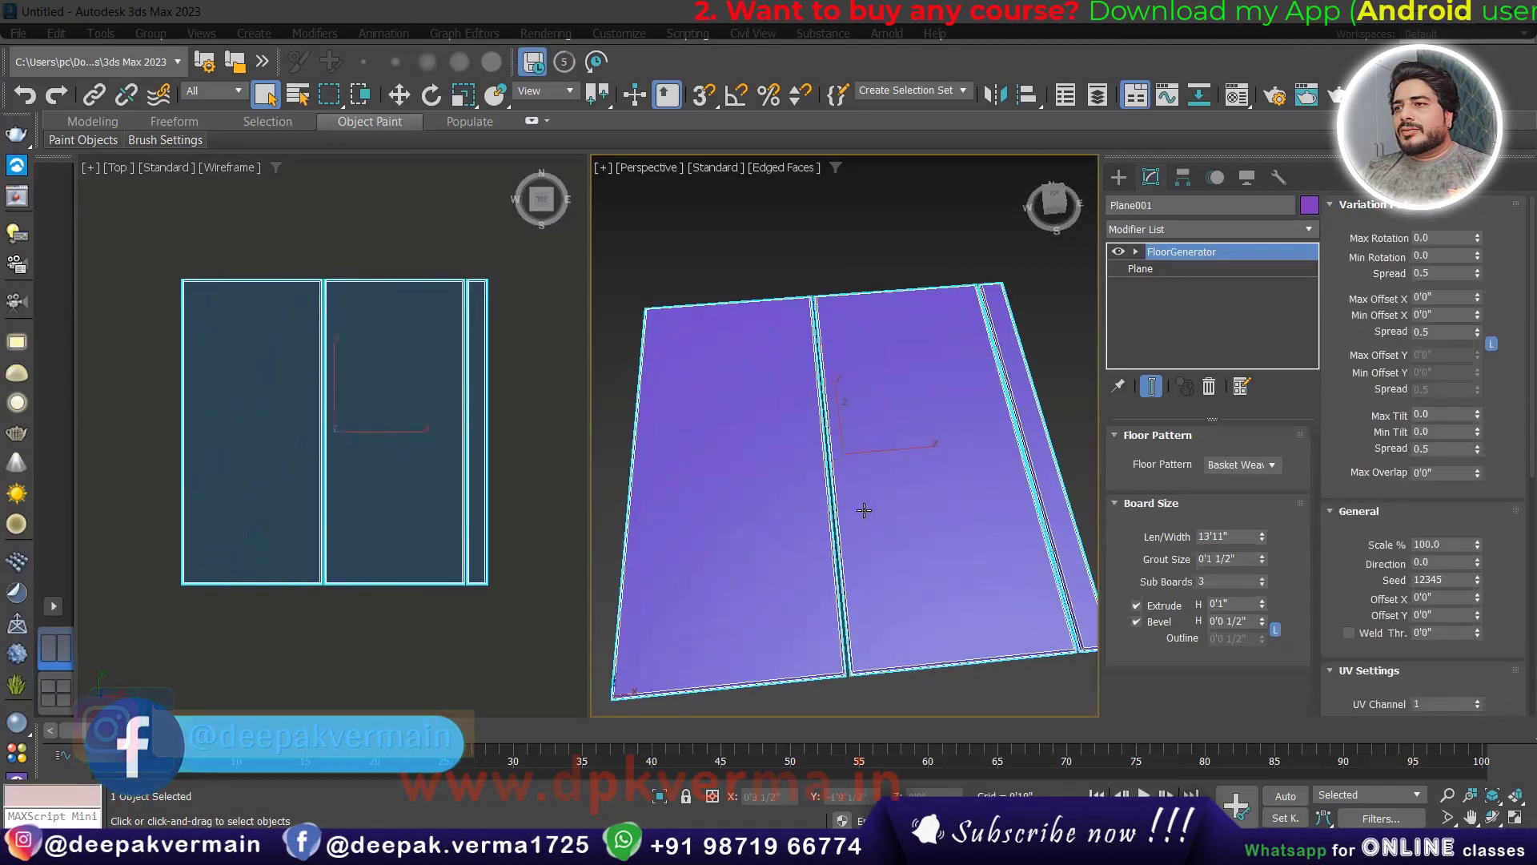
pyautogui.moveTo(1262, 539); pyautogui.dragTo(1234, 617)
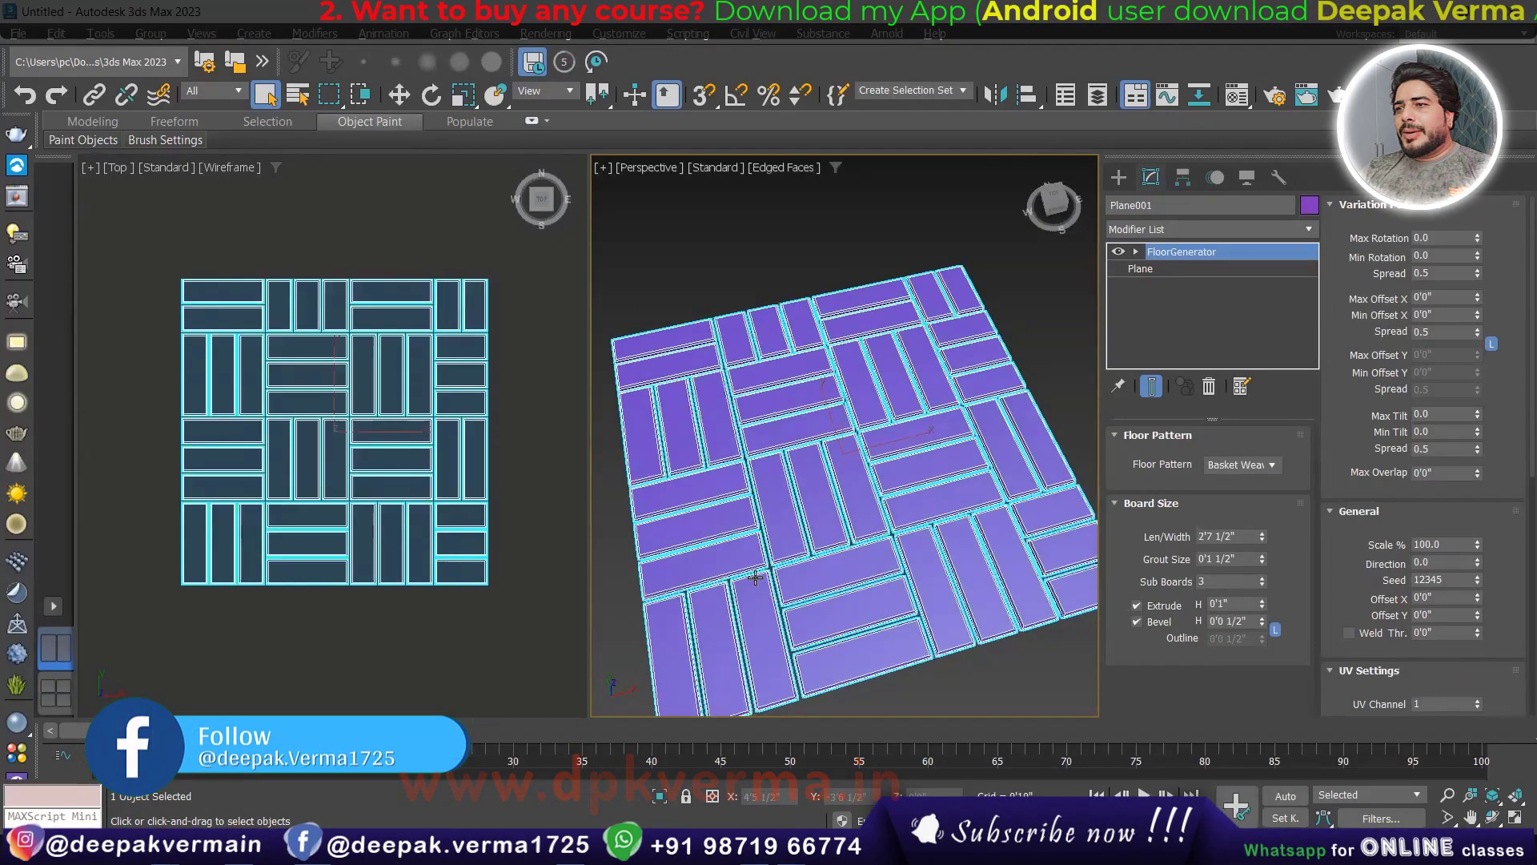
pyautogui.keyDown('alt'); pyautogui.moveTo(800, 521); pyautogui.dragTo(852, 588, button='middle'); pyautogui.keyUp('alt')
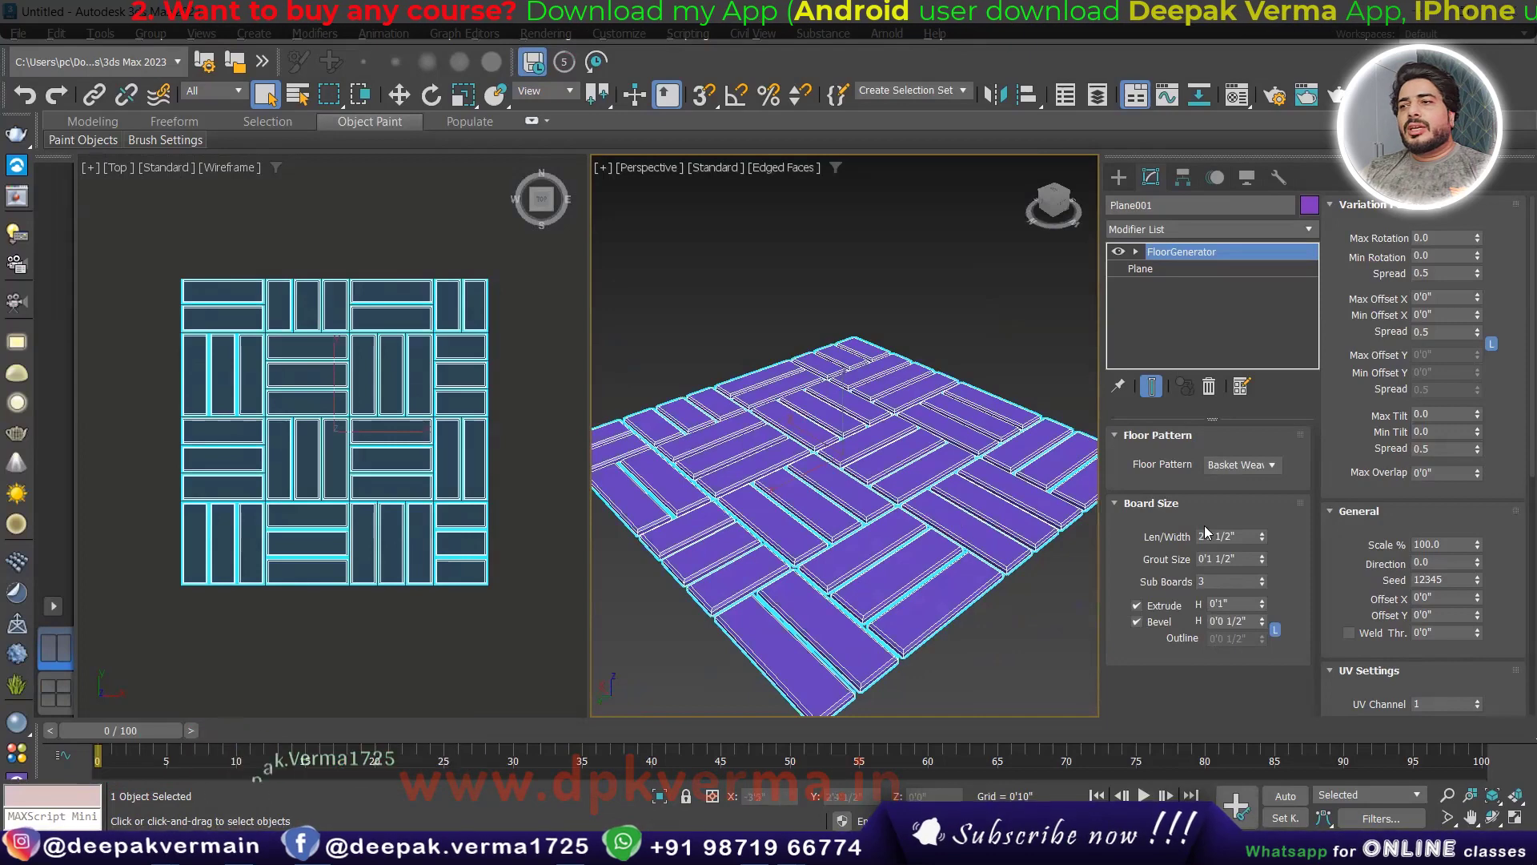
pyautogui.click(1263, 564)
pyautogui.hotkey('ctrl', 'z')
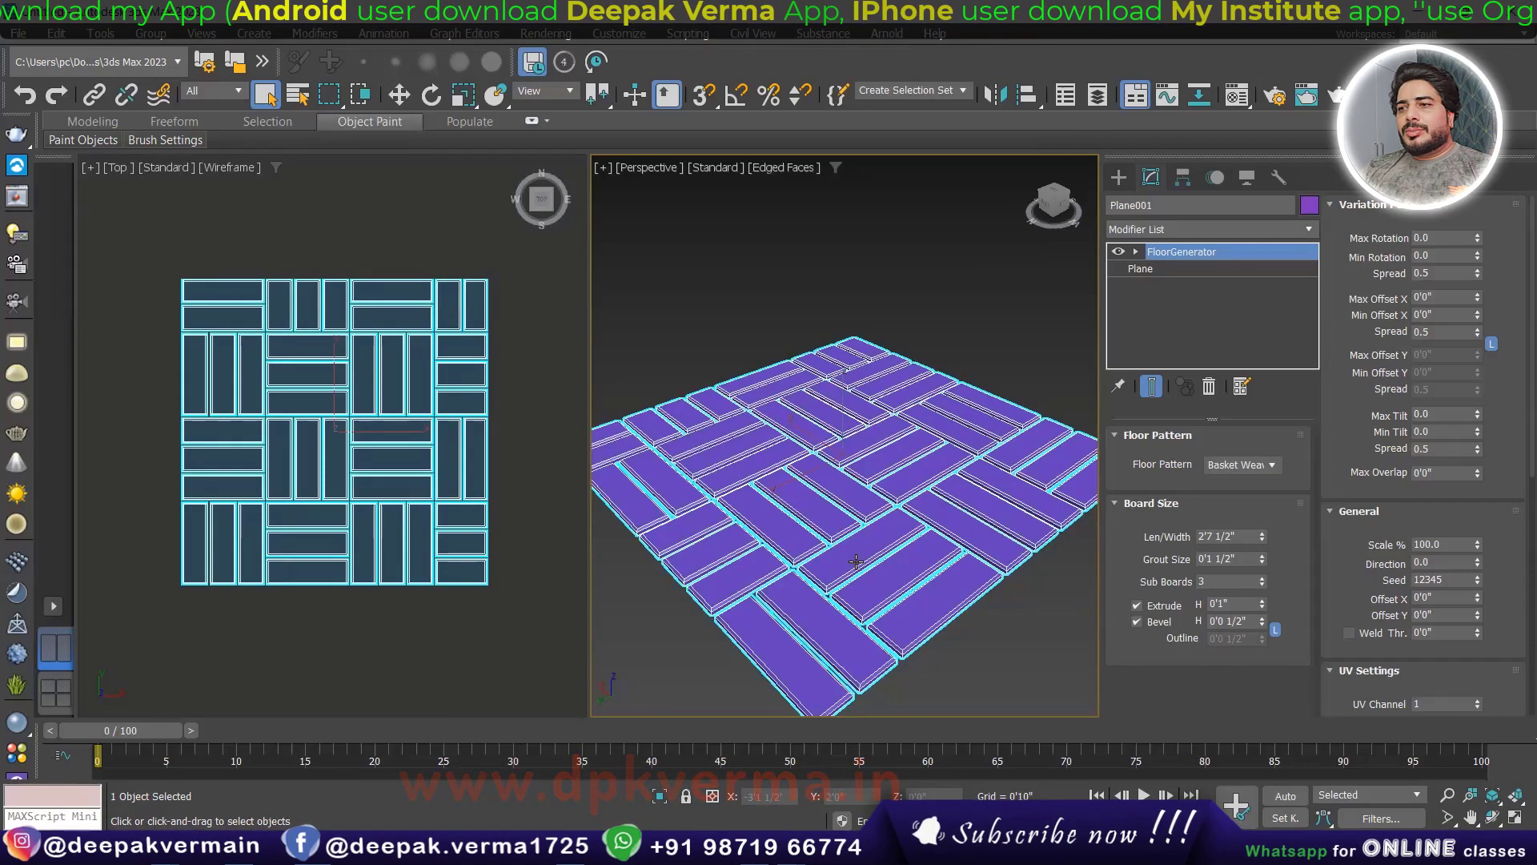
# - Set Sub Boards to 5, then change the Floor Pattern to Hexagon
pyautogui.click(1262, 585)
pyautogui.click(1264, 574)
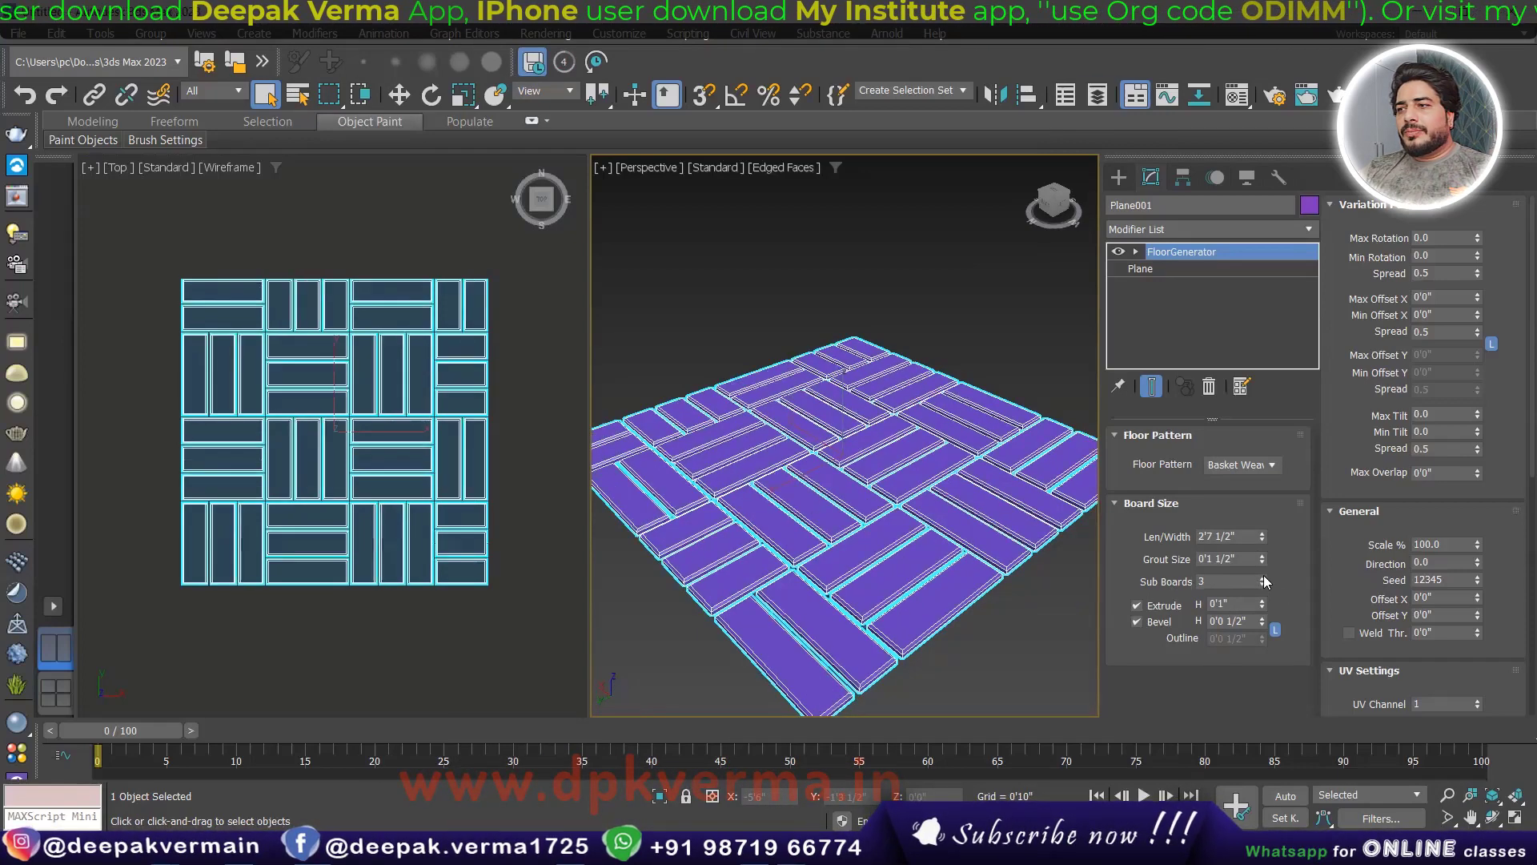
pyautogui.click(1263, 575)
pyautogui.click(1262, 584)
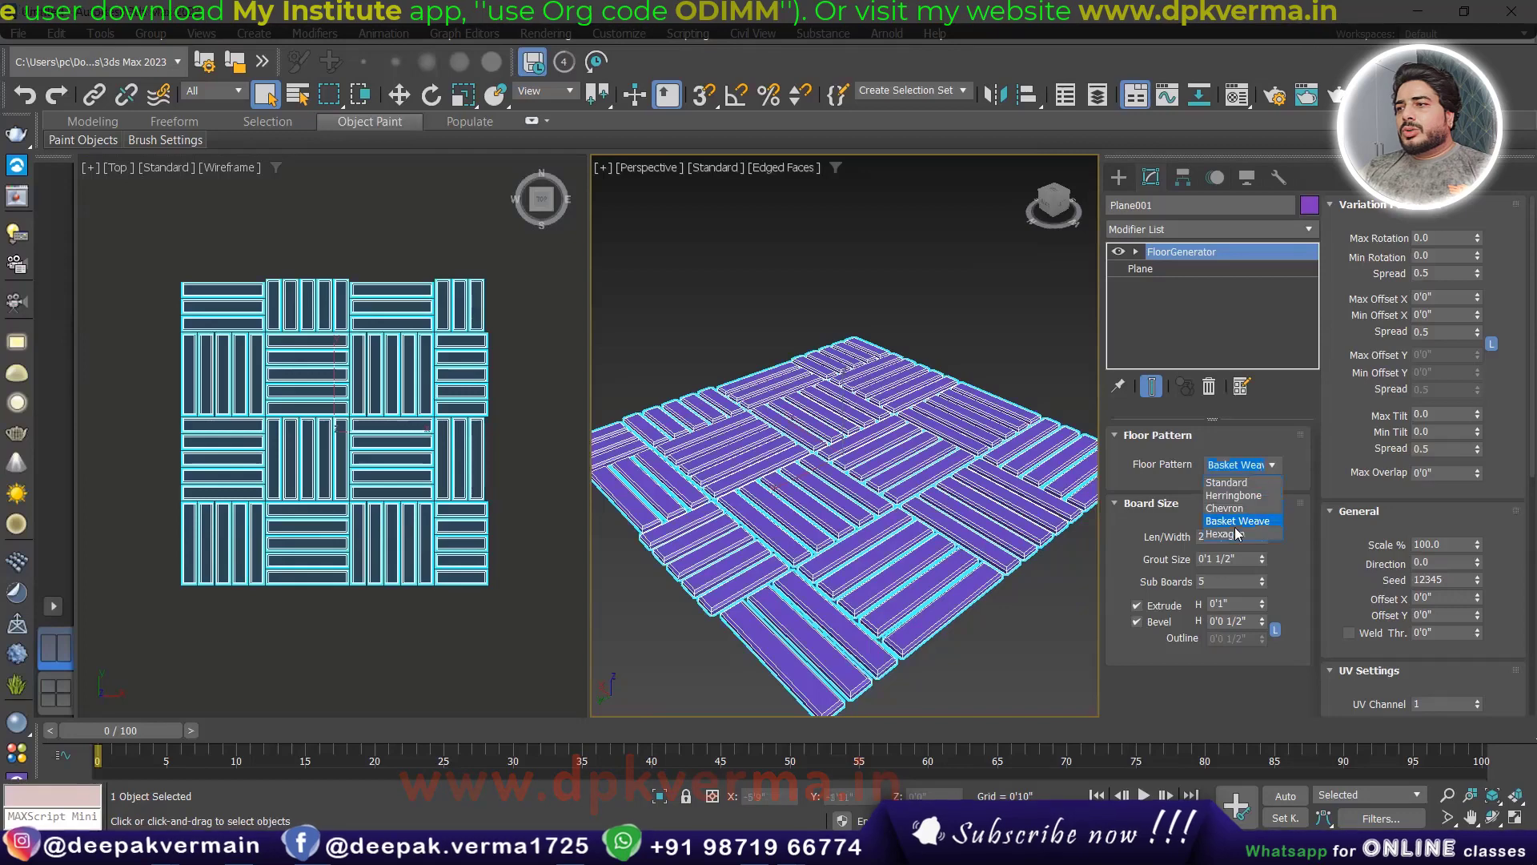
pyautogui.click(1238, 534)
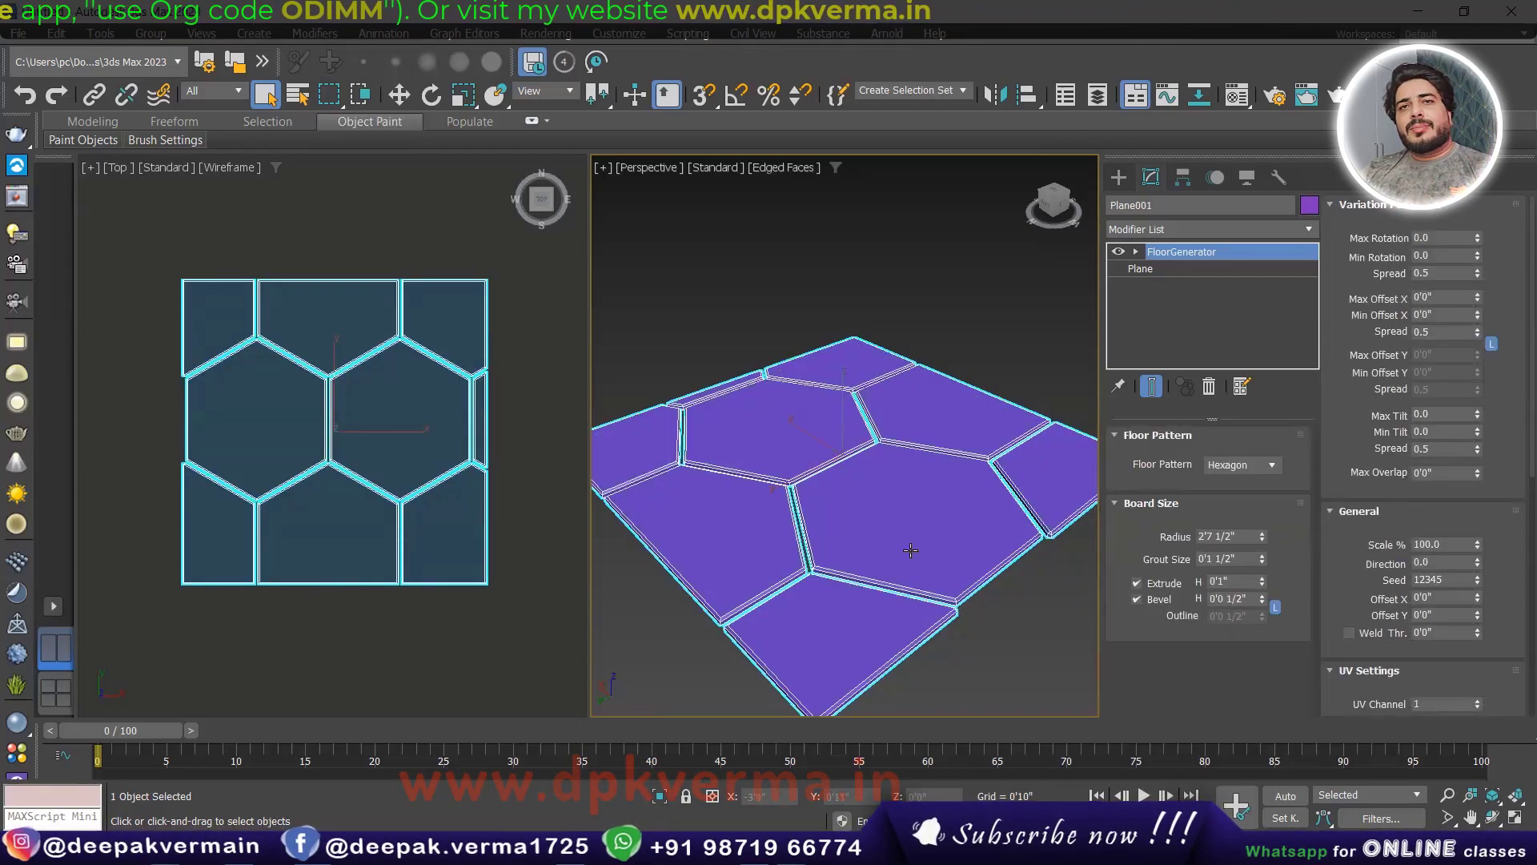
# - Shrink hexagon tiles to a 0'8 1/2" radius with 0'1" grout
pyautogui.keyDown('alt'); pyautogui.moveTo(910, 550); pyautogui.dragTo(945, 552, button='middle'); pyautogui.keyUp('alt')
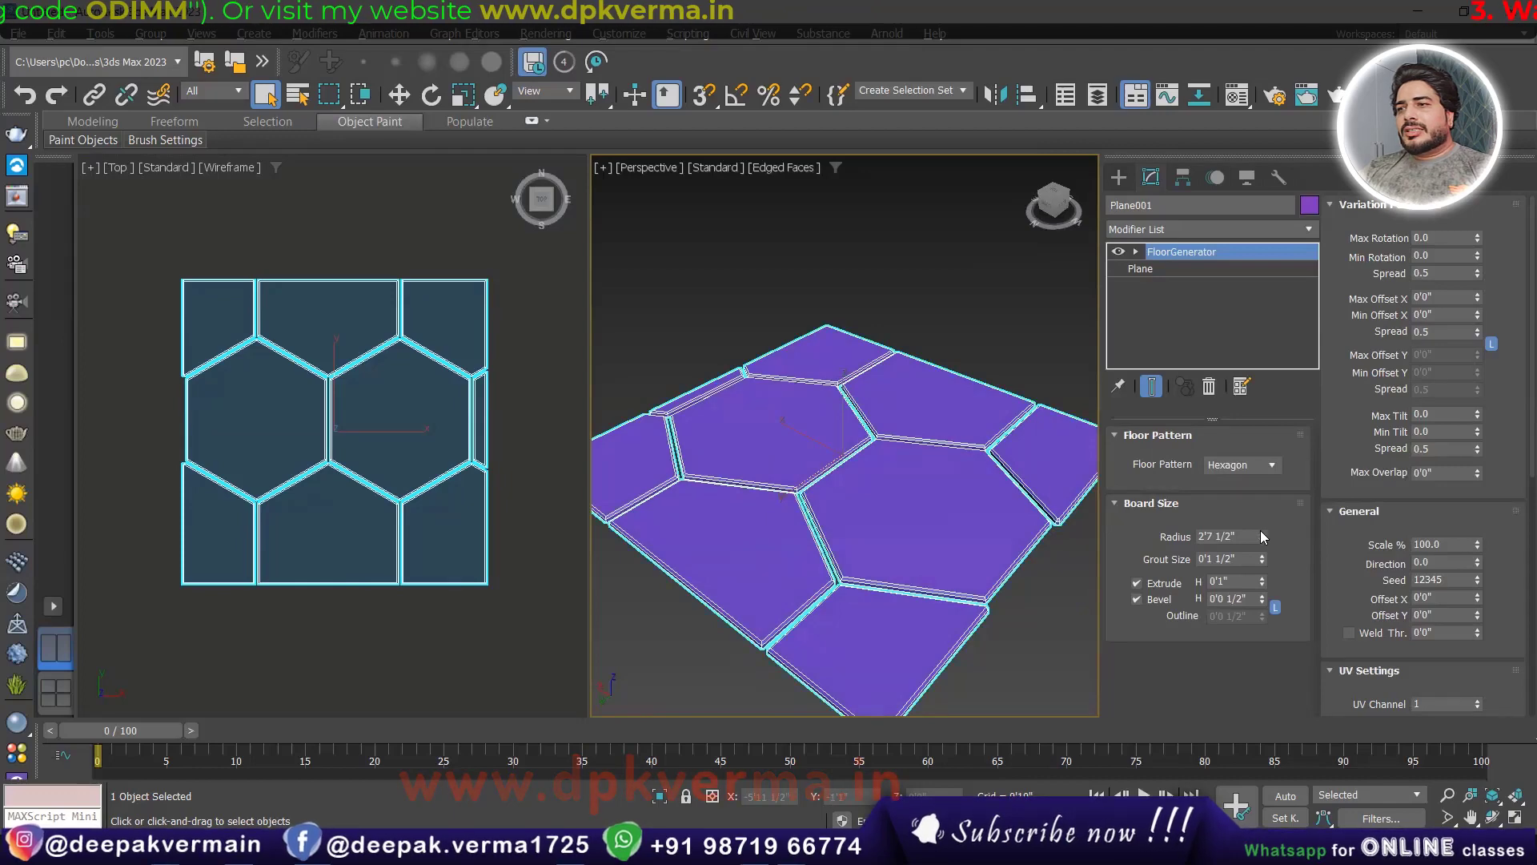
pyautogui.moveTo(1262, 535); pyautogui.dragTo(1256, 578)
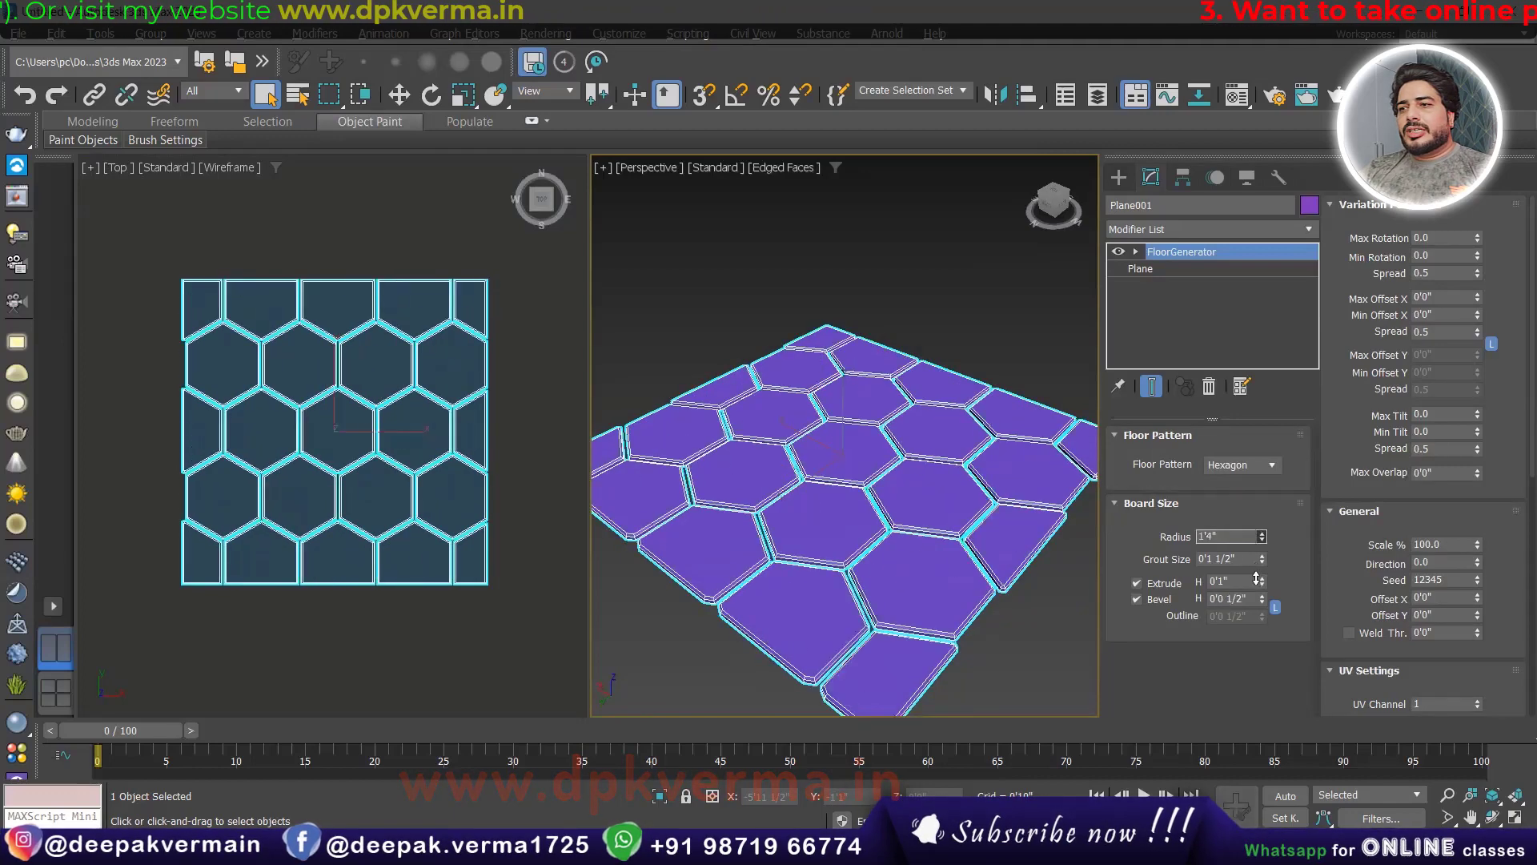
pyautogui.moveTo(1256, 578); pyautogui.dragTo(1108, 585)
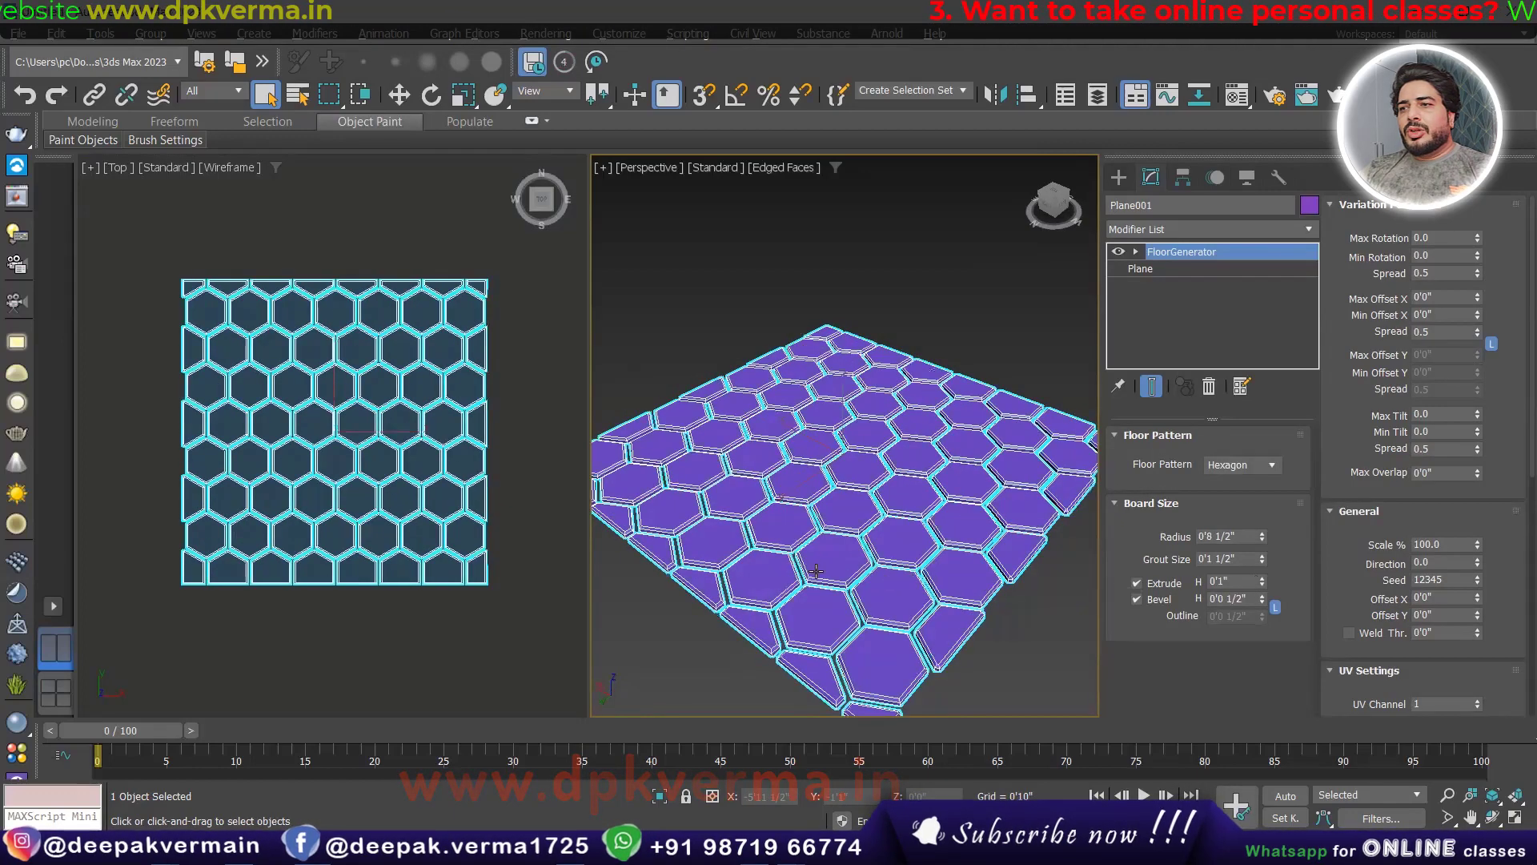
pyautogui.keyDown('alt'); pyautogui.moveTo(816, 570); pyautogui.dragTo(849, 550, button='middle'); pyautogui.keyUp('alt')
pyautogui.scroll(5, 850, 550)
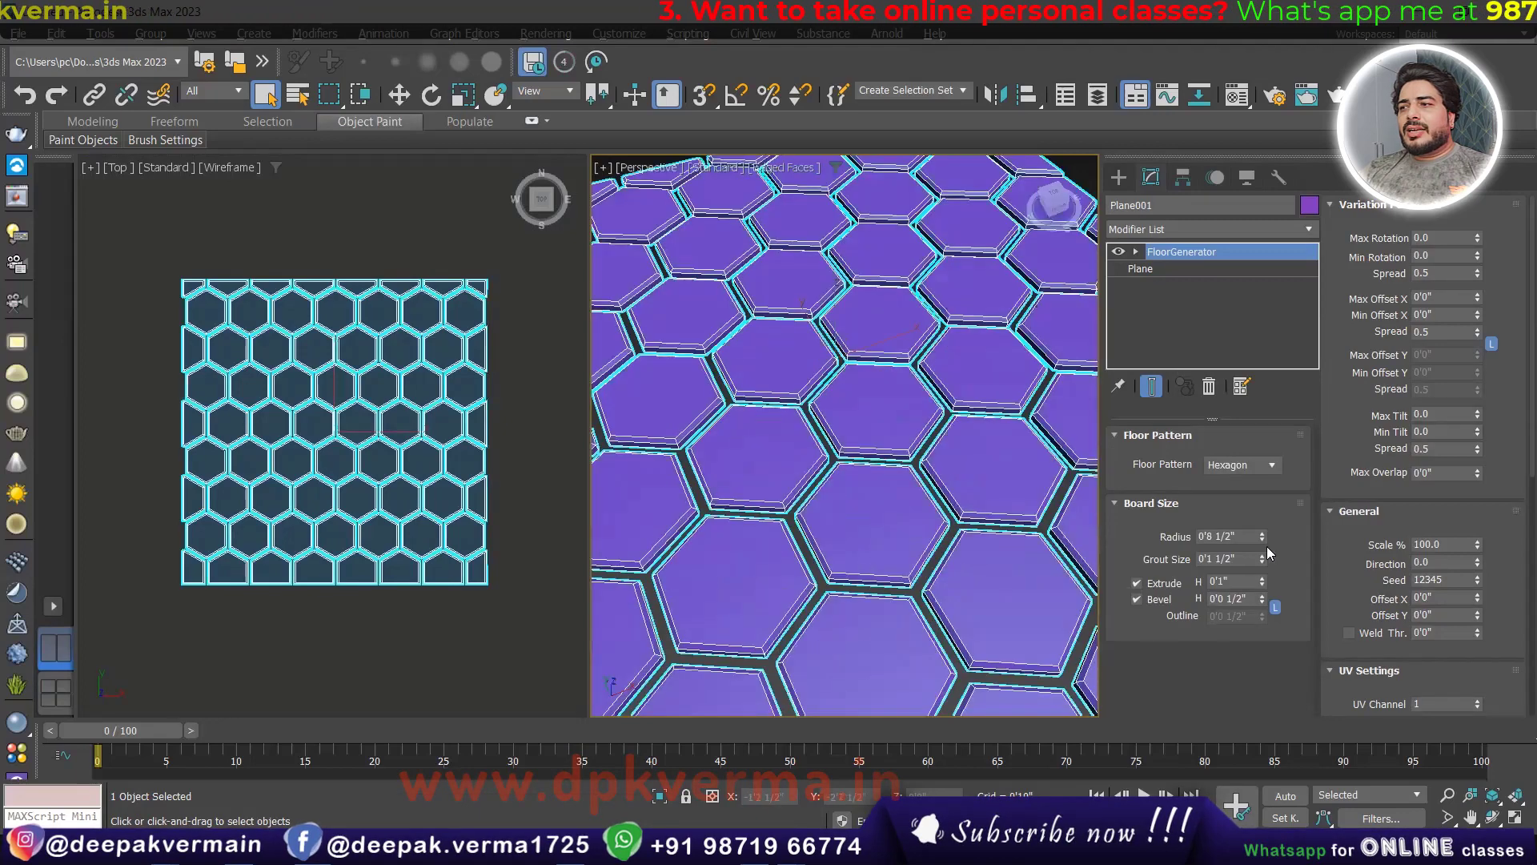
pyautogui.moveTo(1264, 559); pyautogui.dragTo(1257, 578)
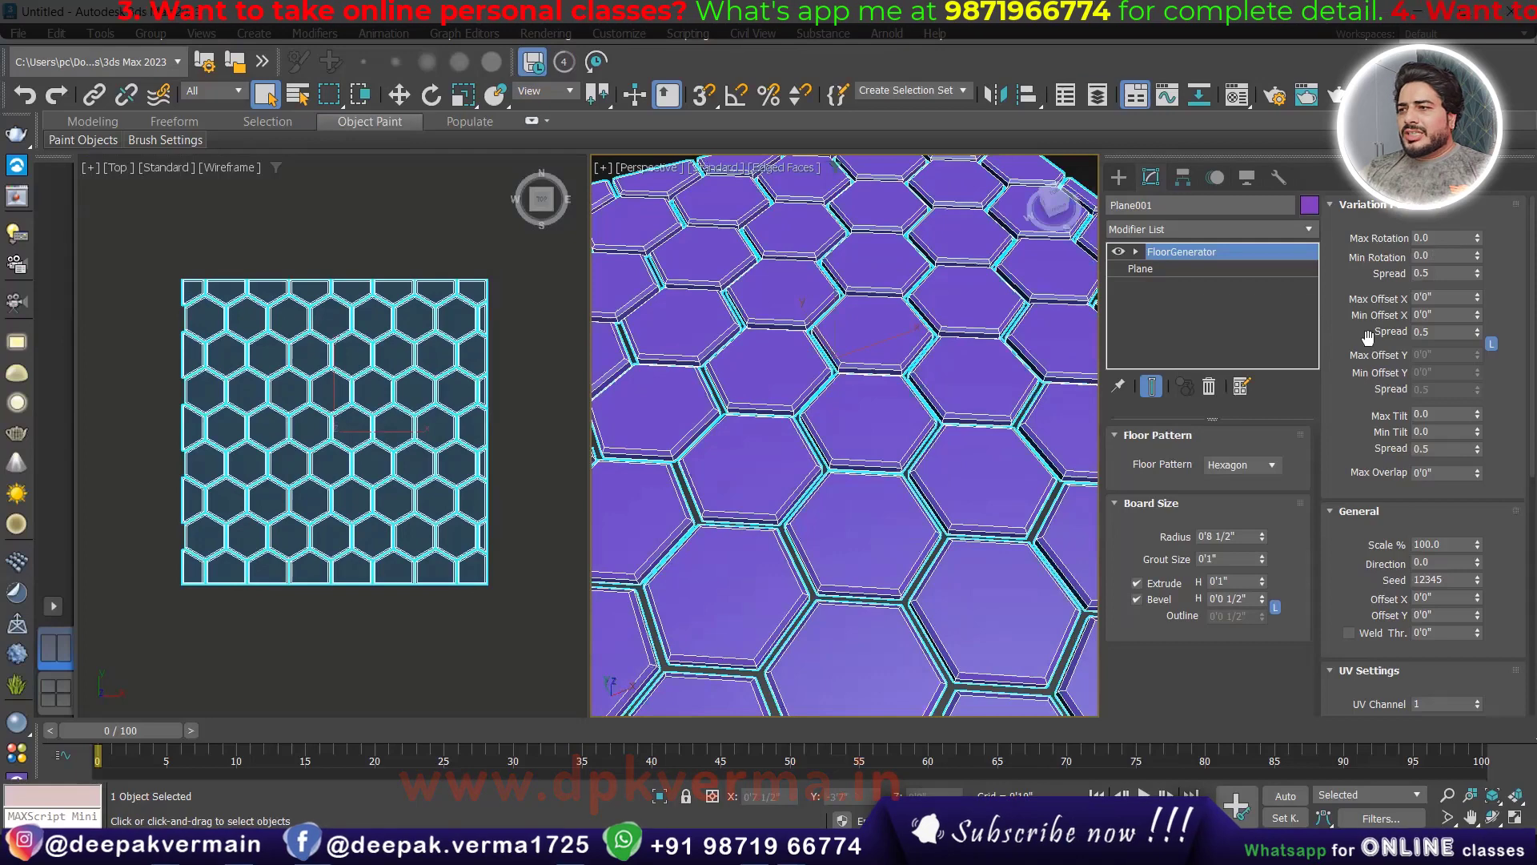
pyautogui.scroll(-3, 877, 550)
pyautogui.scroll(-2, 879, 561)
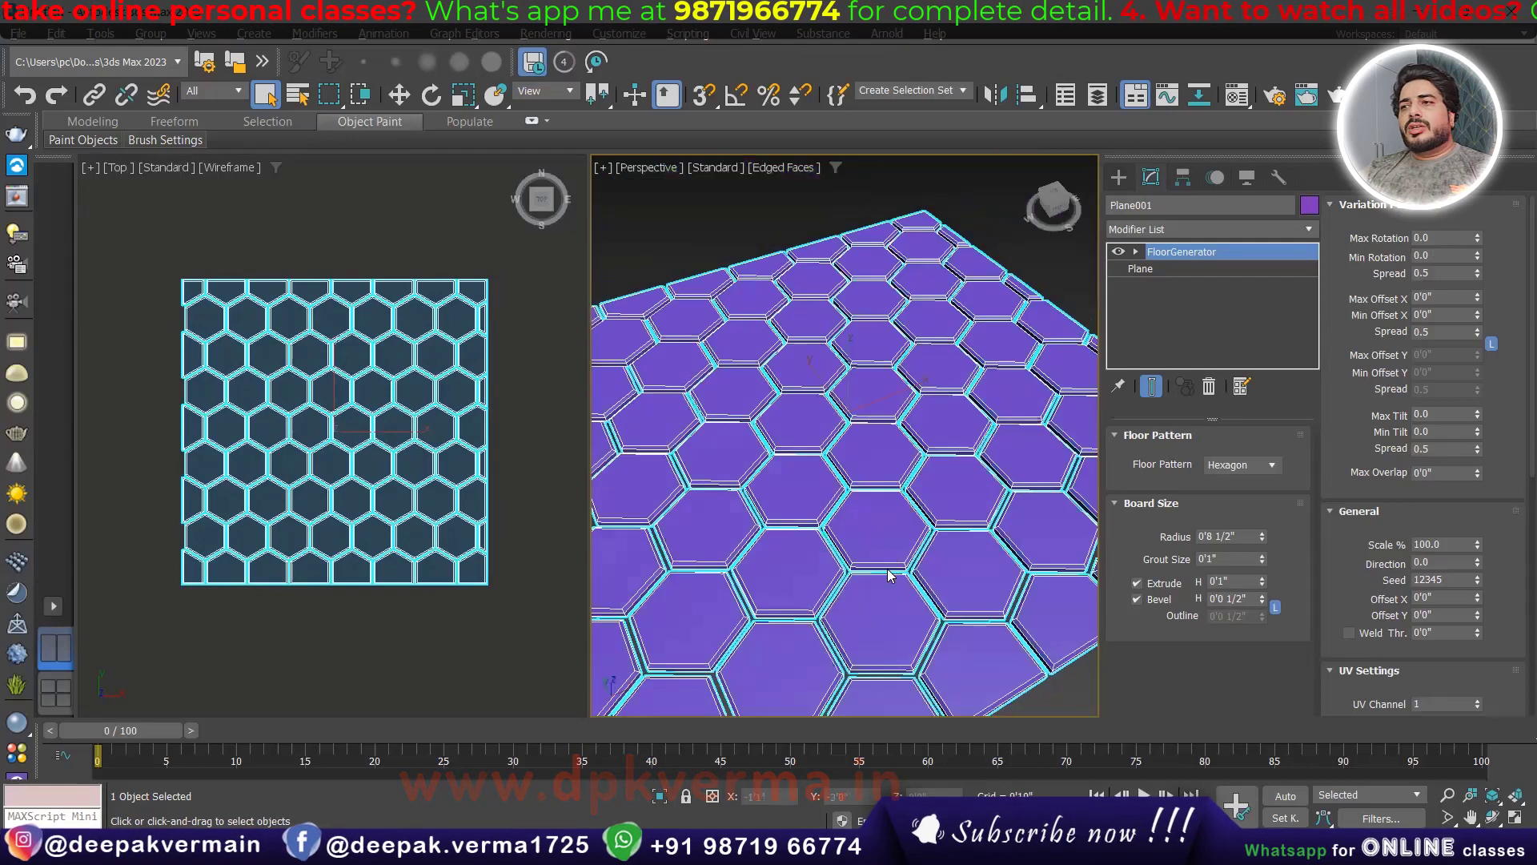
pyautogui.scroll(-1, 882, 570)
pyautogui.scroll(-1, 881, 575)
pyautogui.scroll(-2, 879, 577)
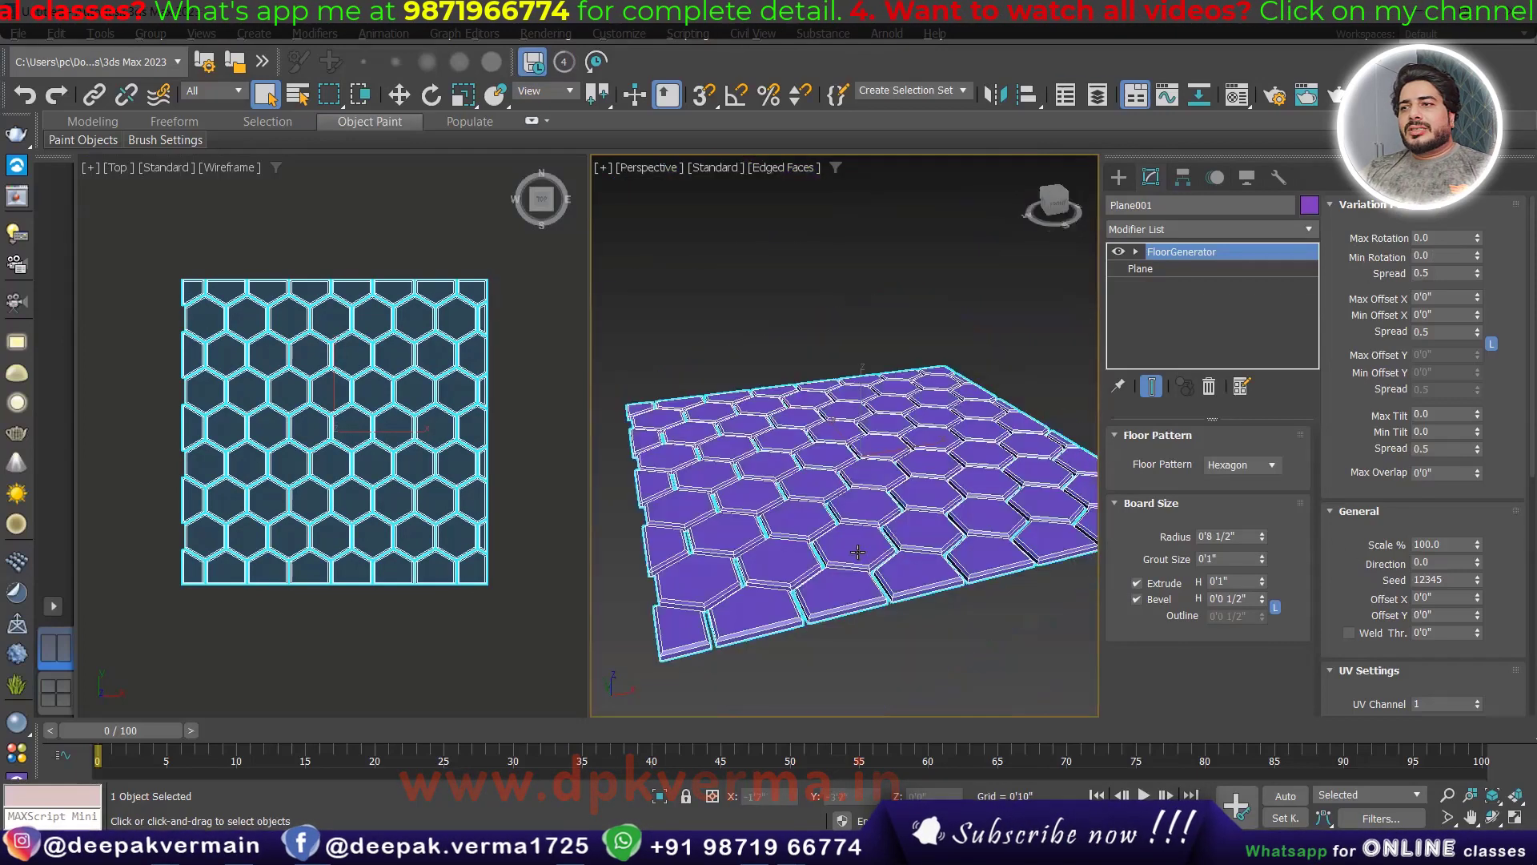
pyautogui.scroll(-2, 876, 577)
pyautogui.scroll(-1, 875, 578)
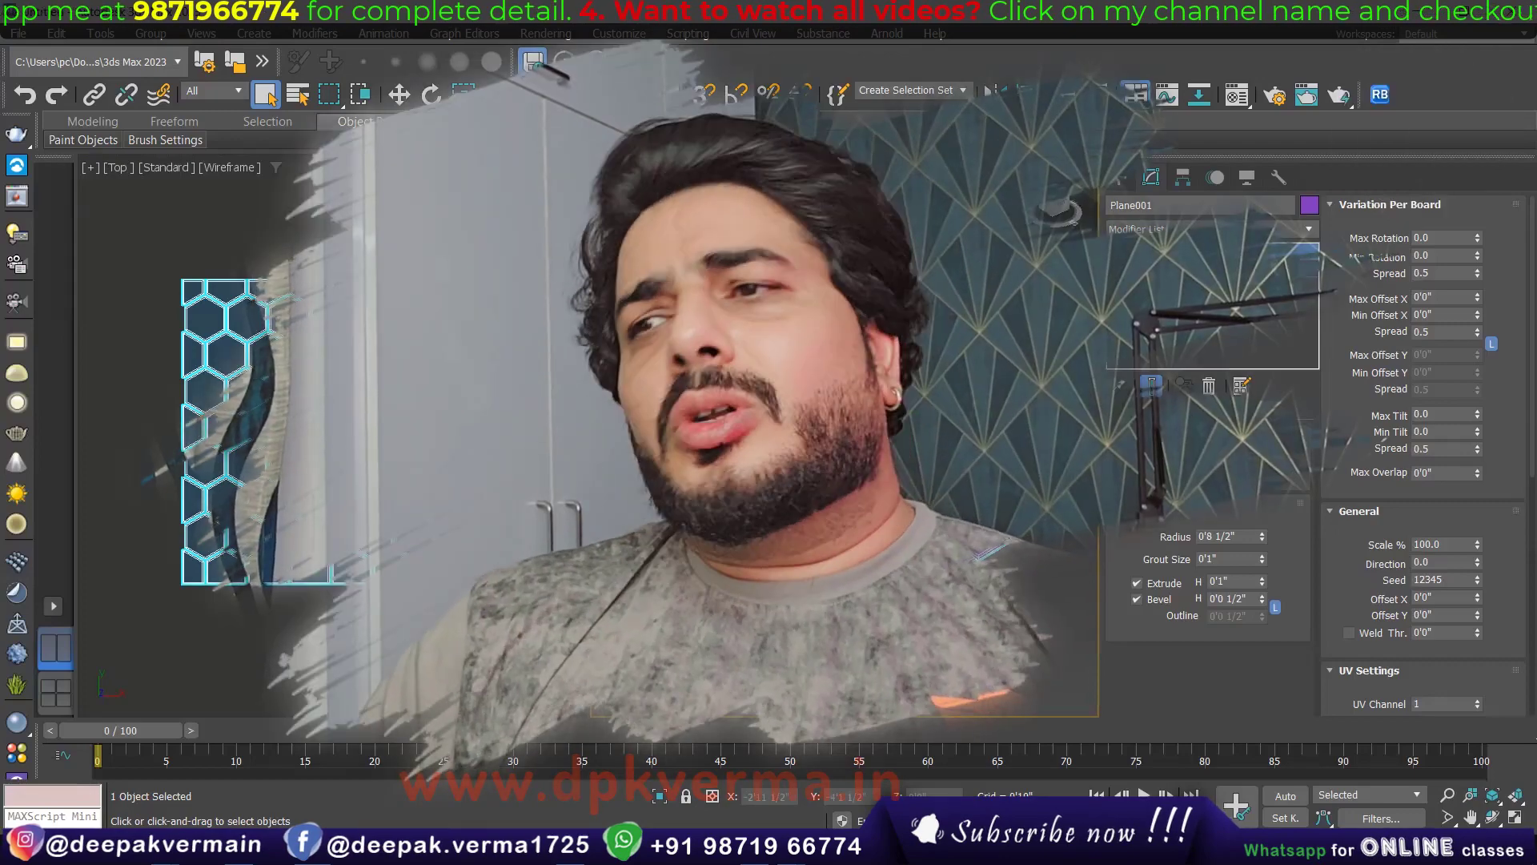